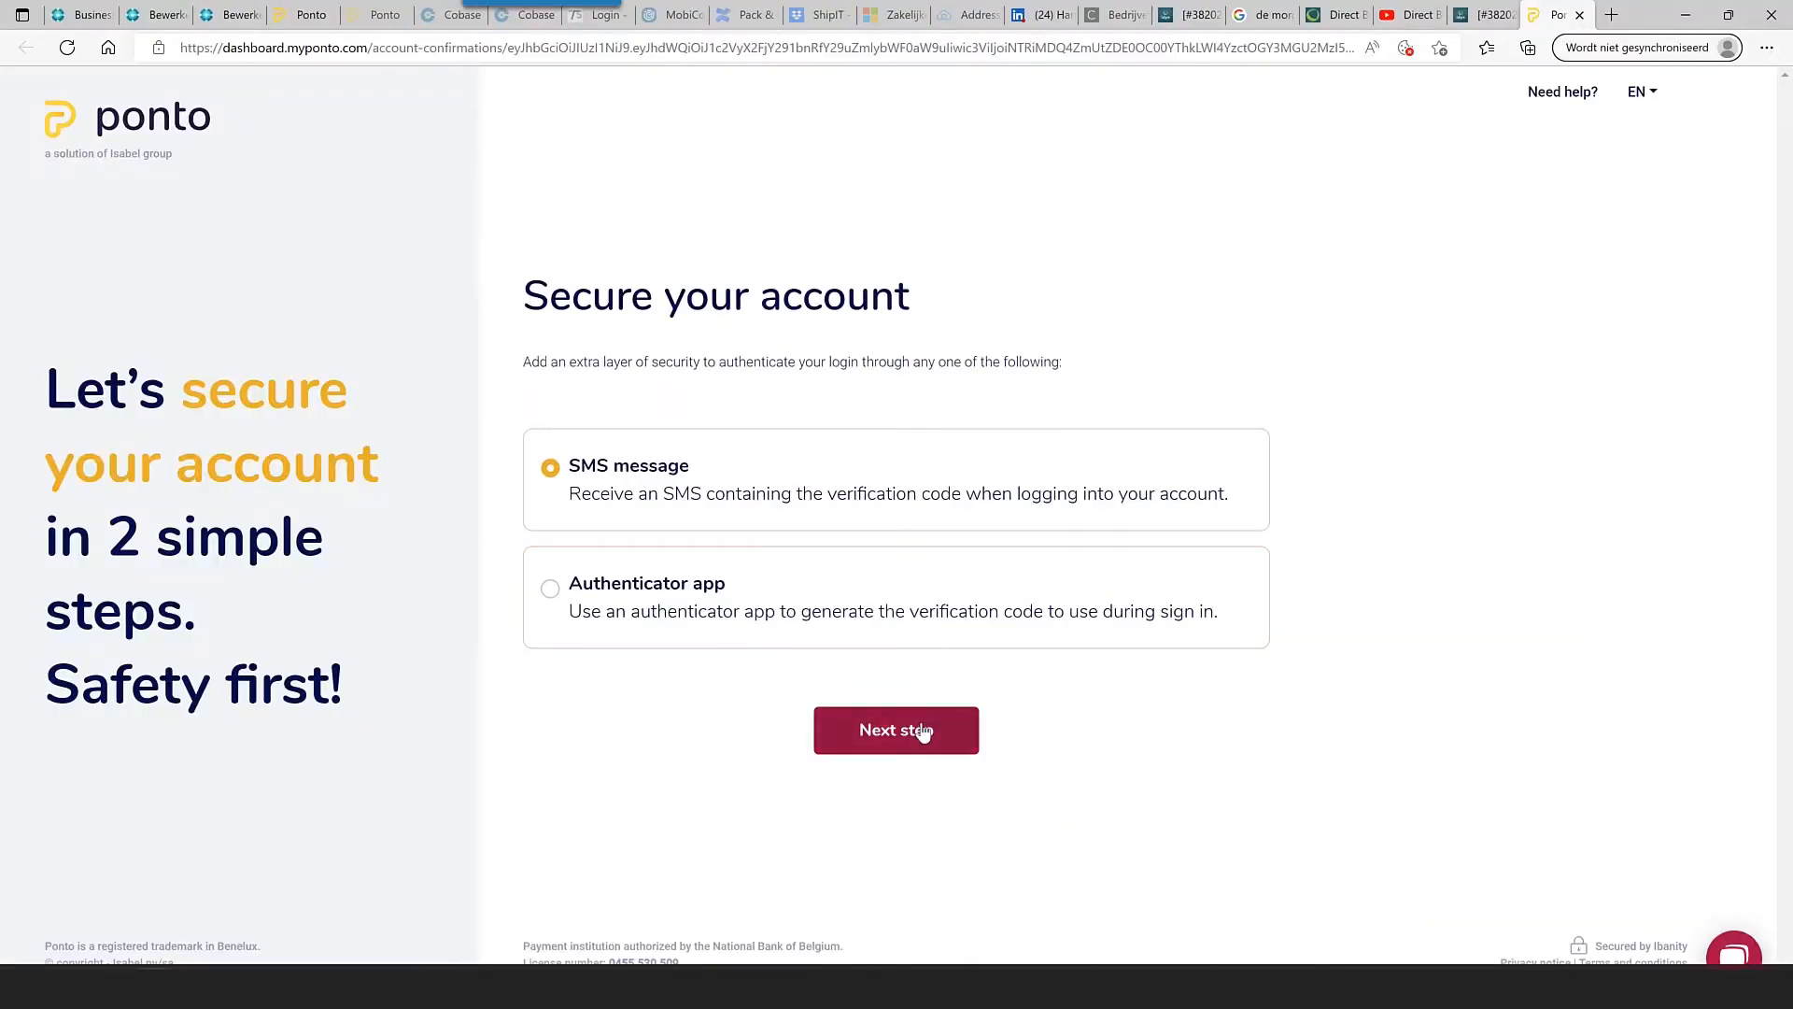
- Verify the Ponto sign-up with the SMS code, then confirm the organization and contact person details
left_click(923, 732)
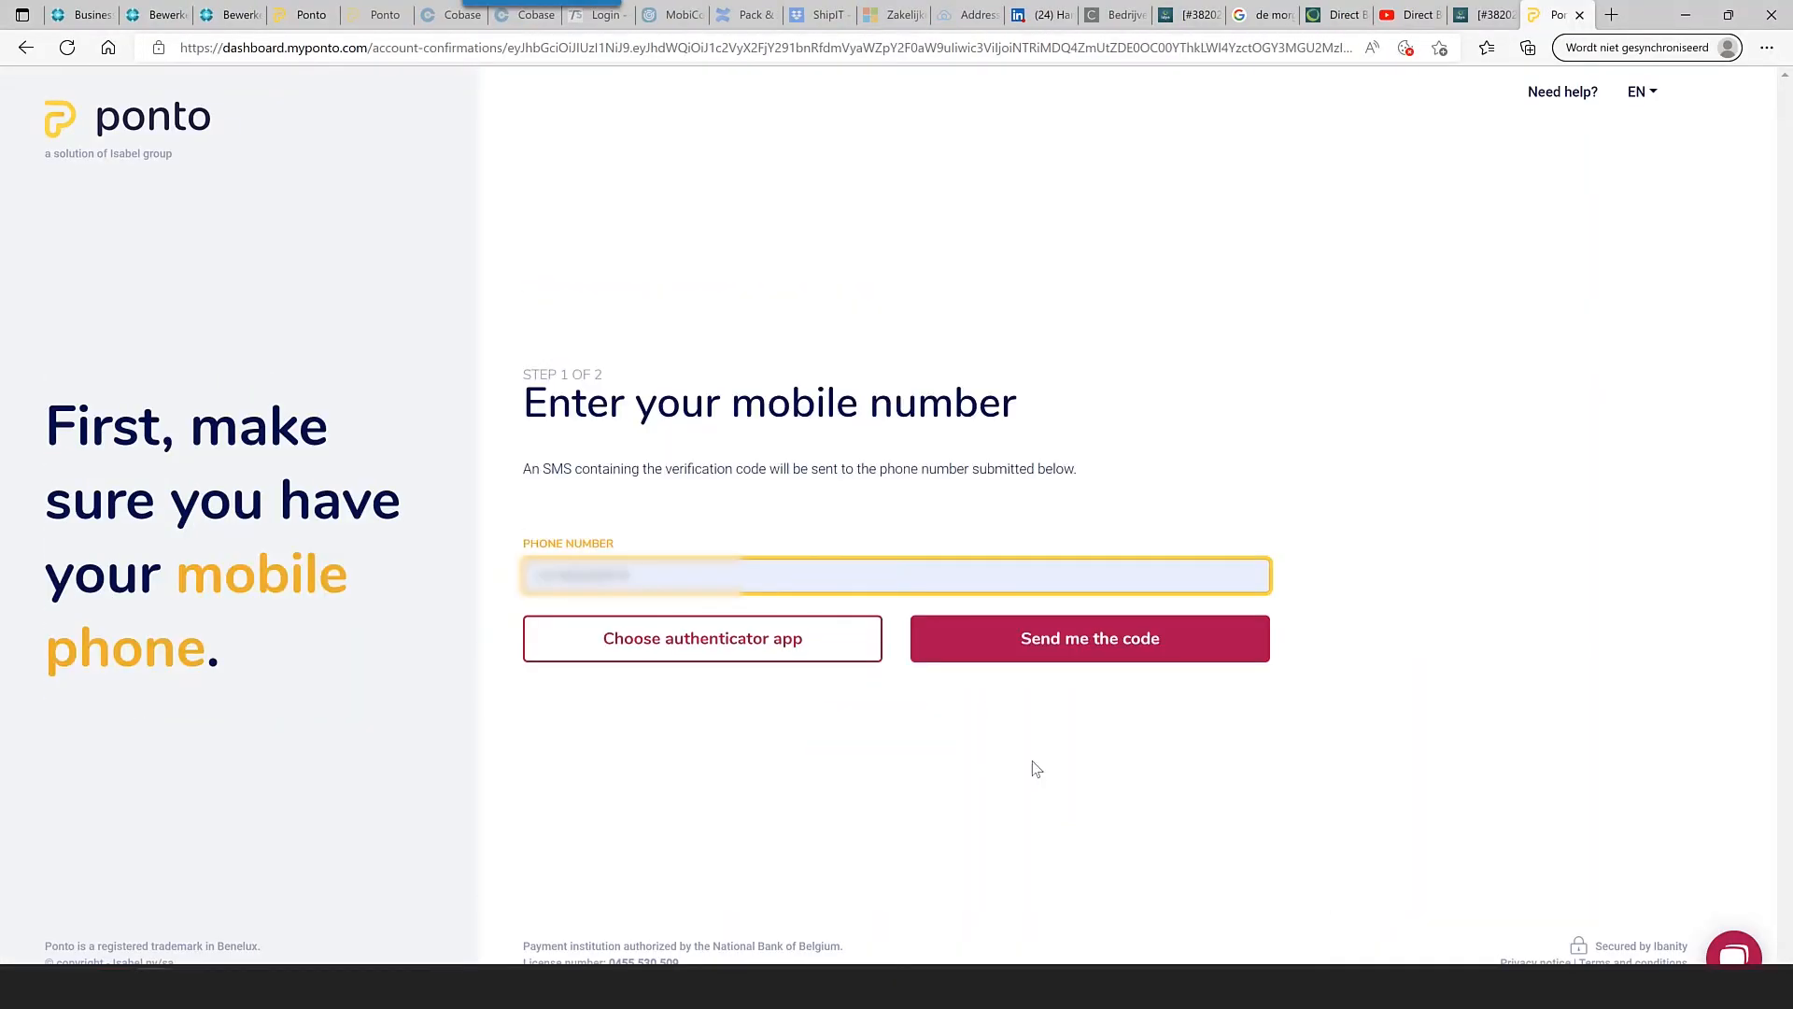
left_click(1052, 647)
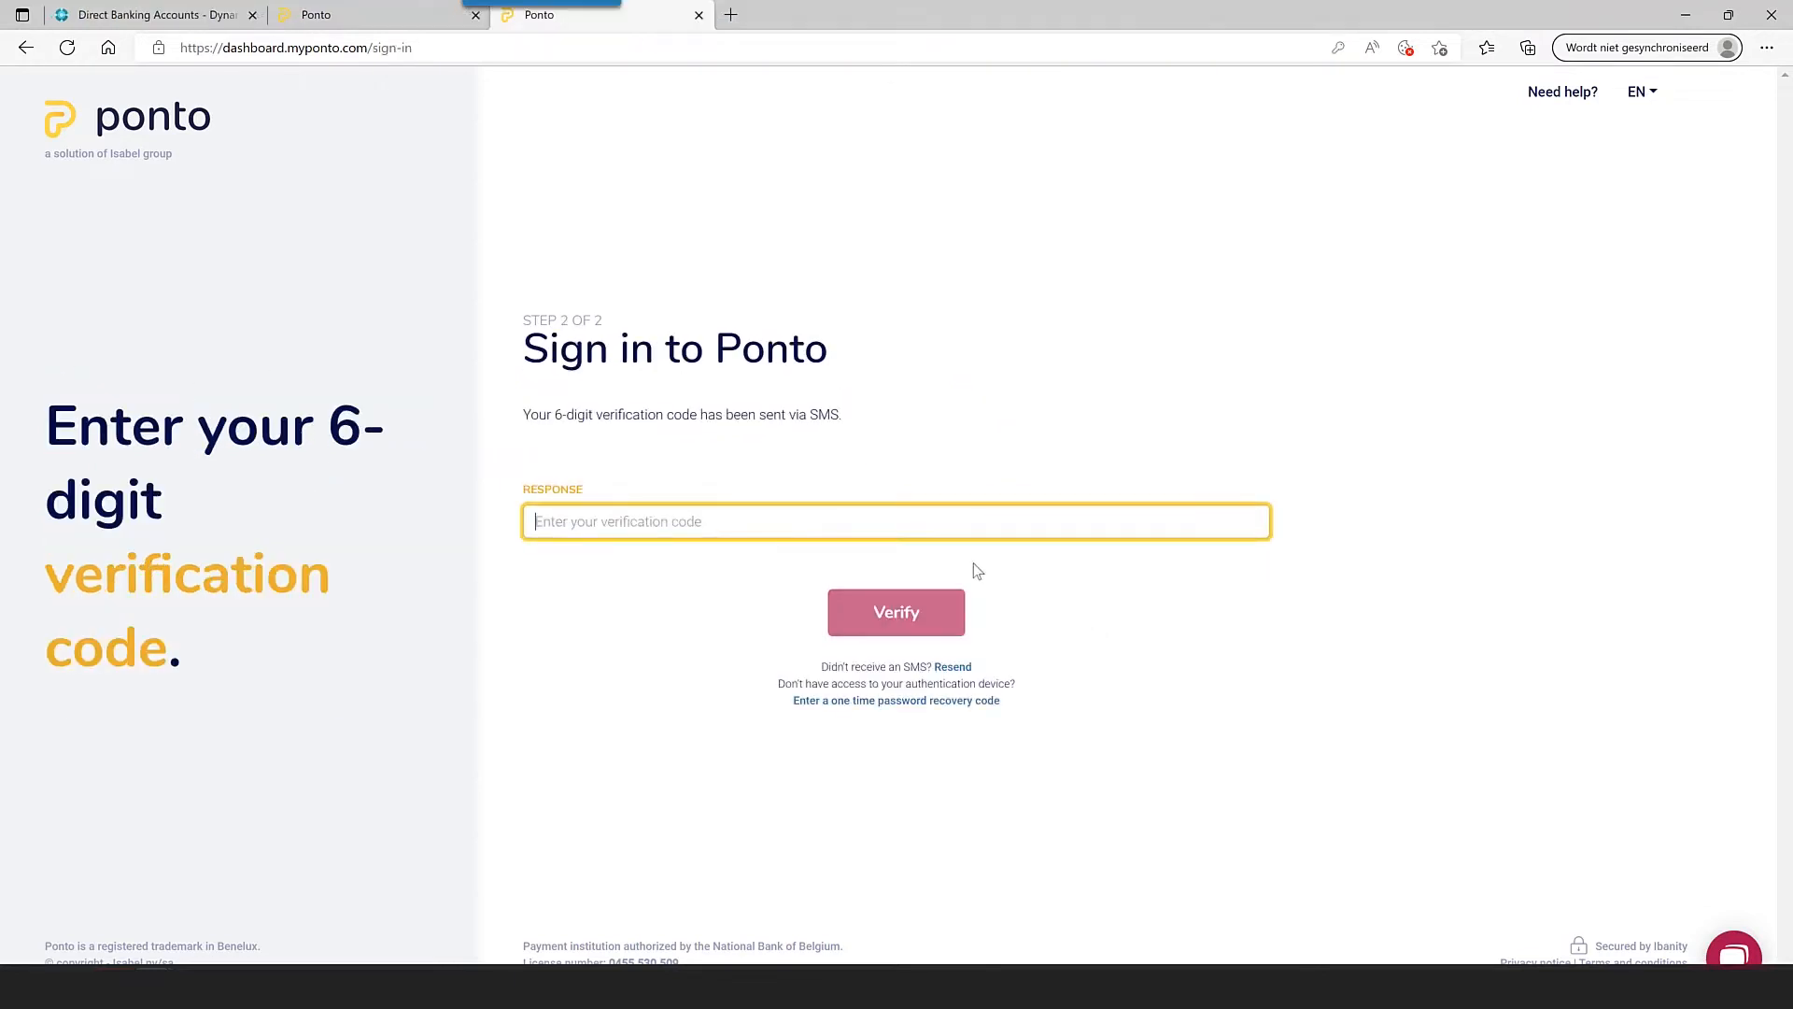
key("ctrl+v")
left_click(897, 611)
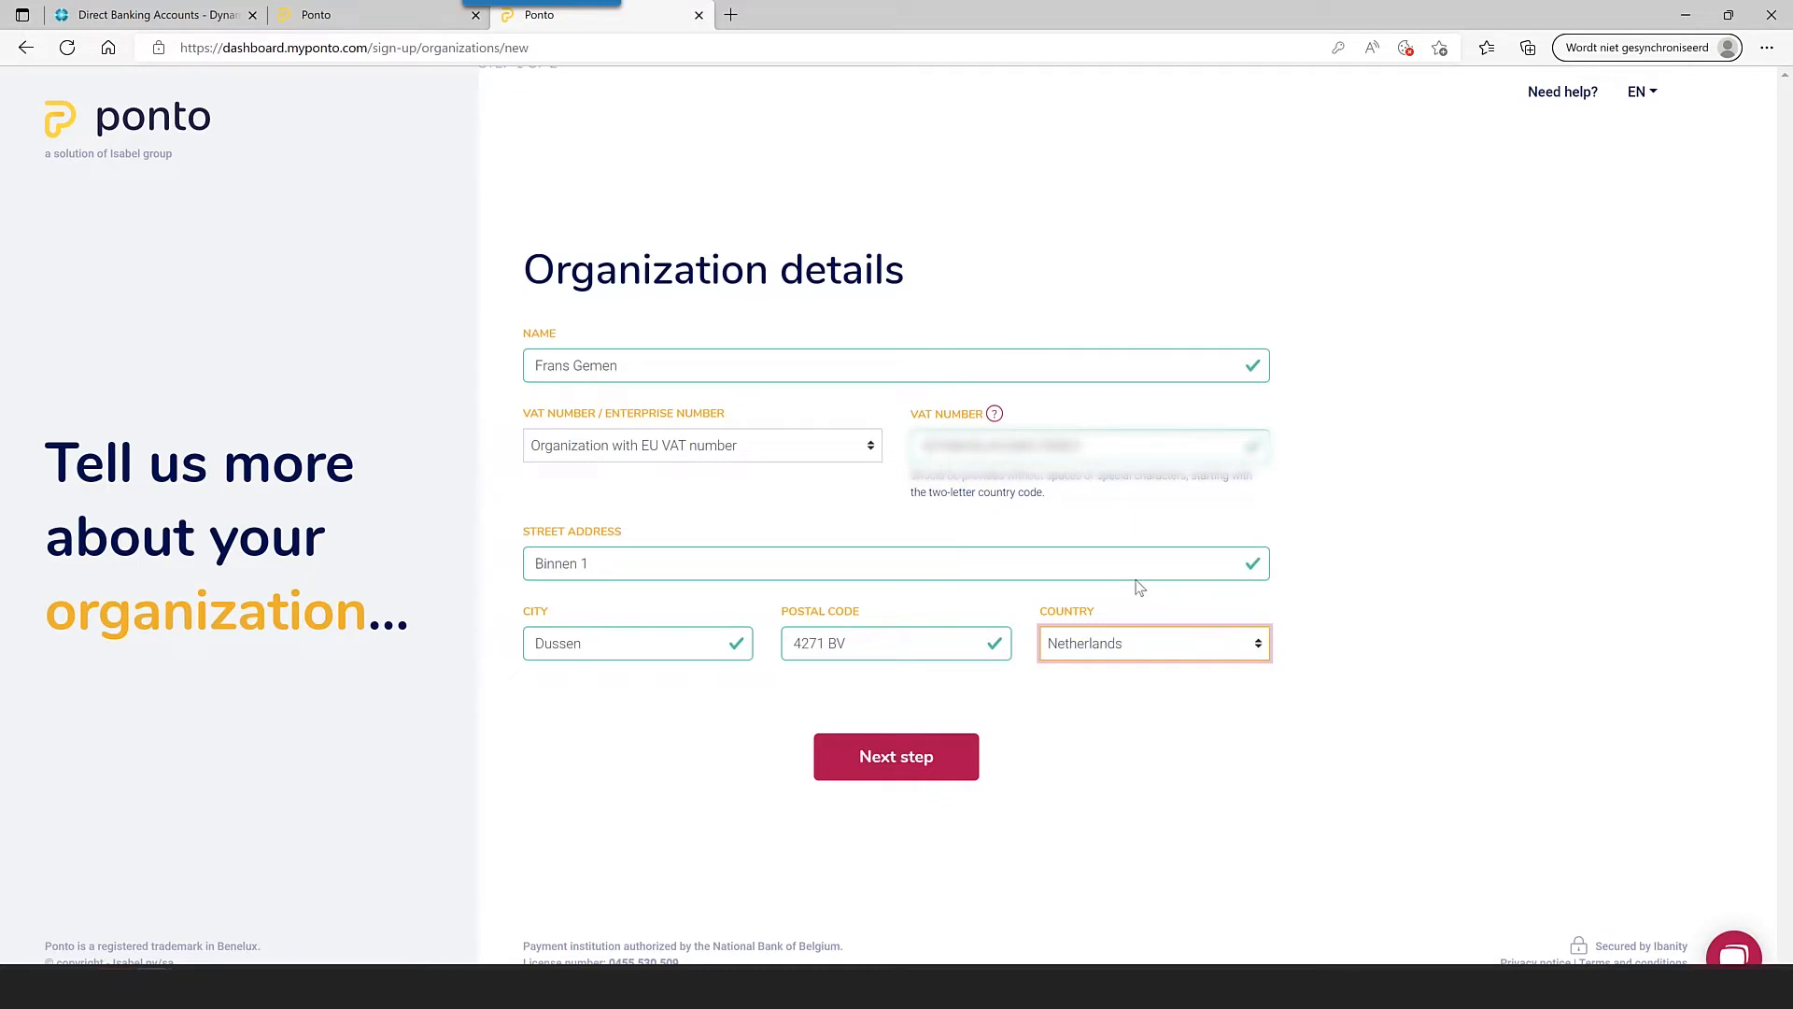
left_click(912, 774)
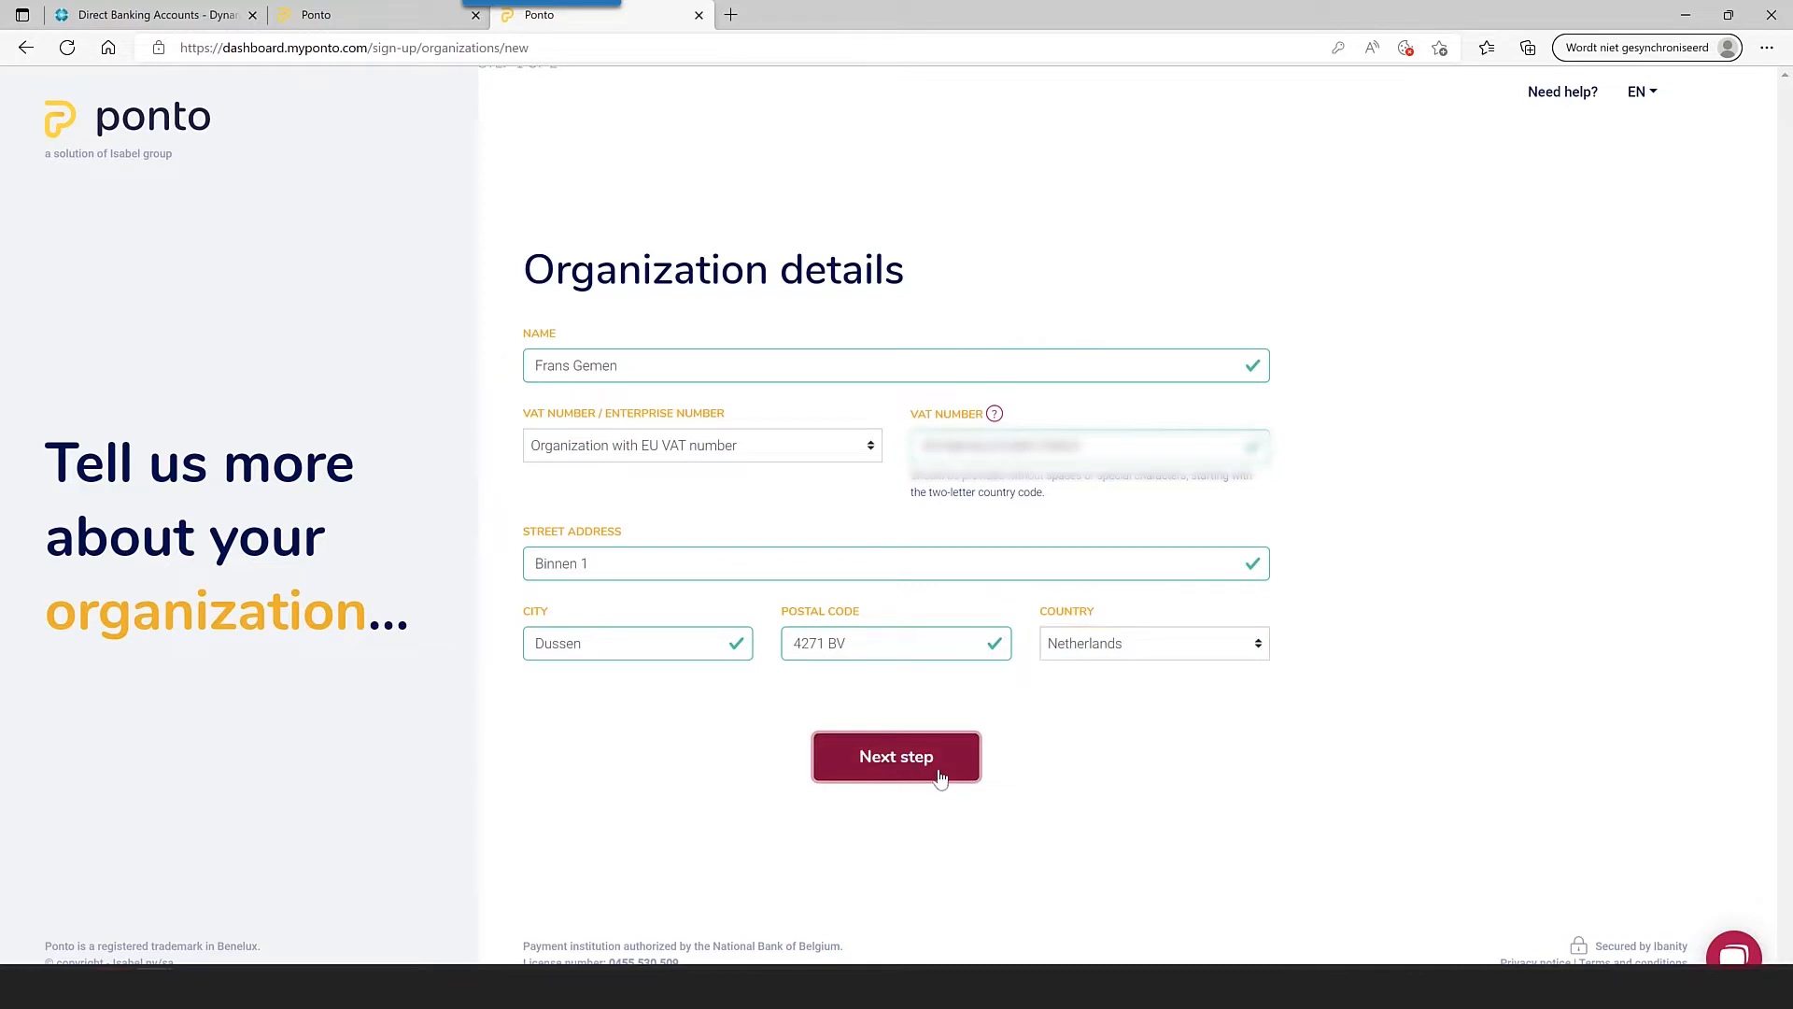
left_click(996, 717)
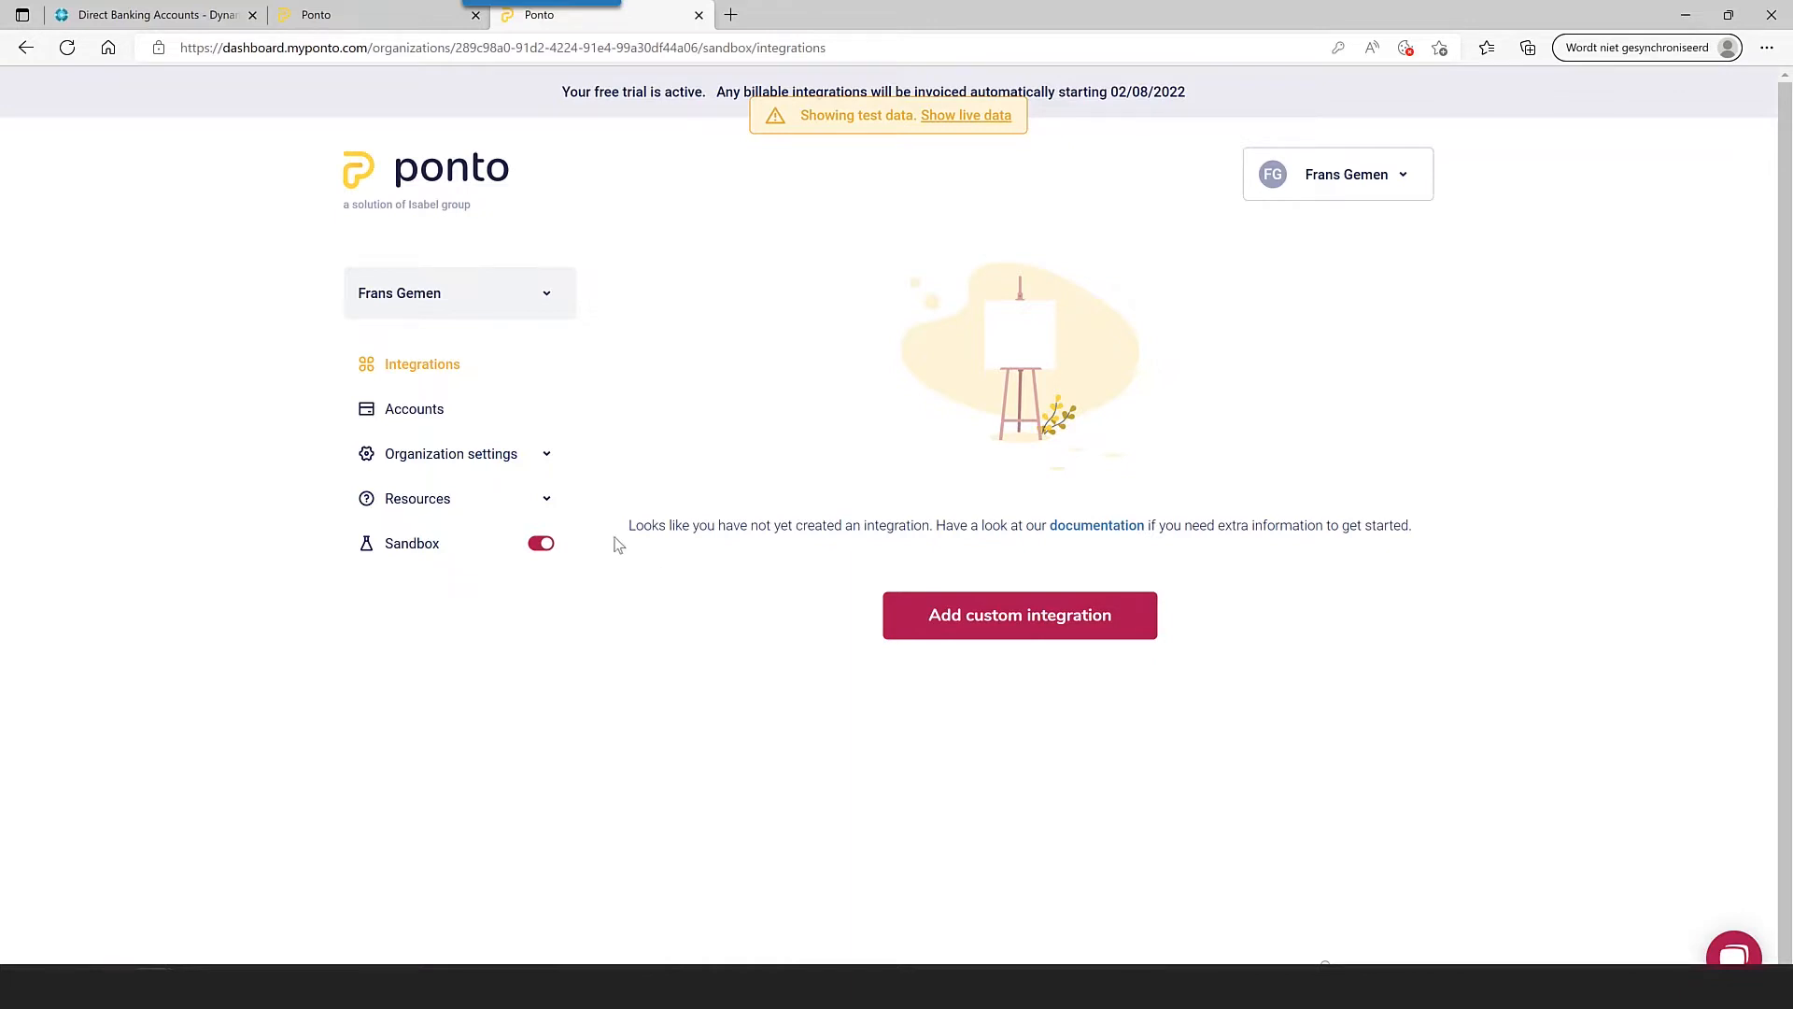
- Sign back into Ponto and begin adding a MyTestBank sandbox bank account
left_click(437, 414)
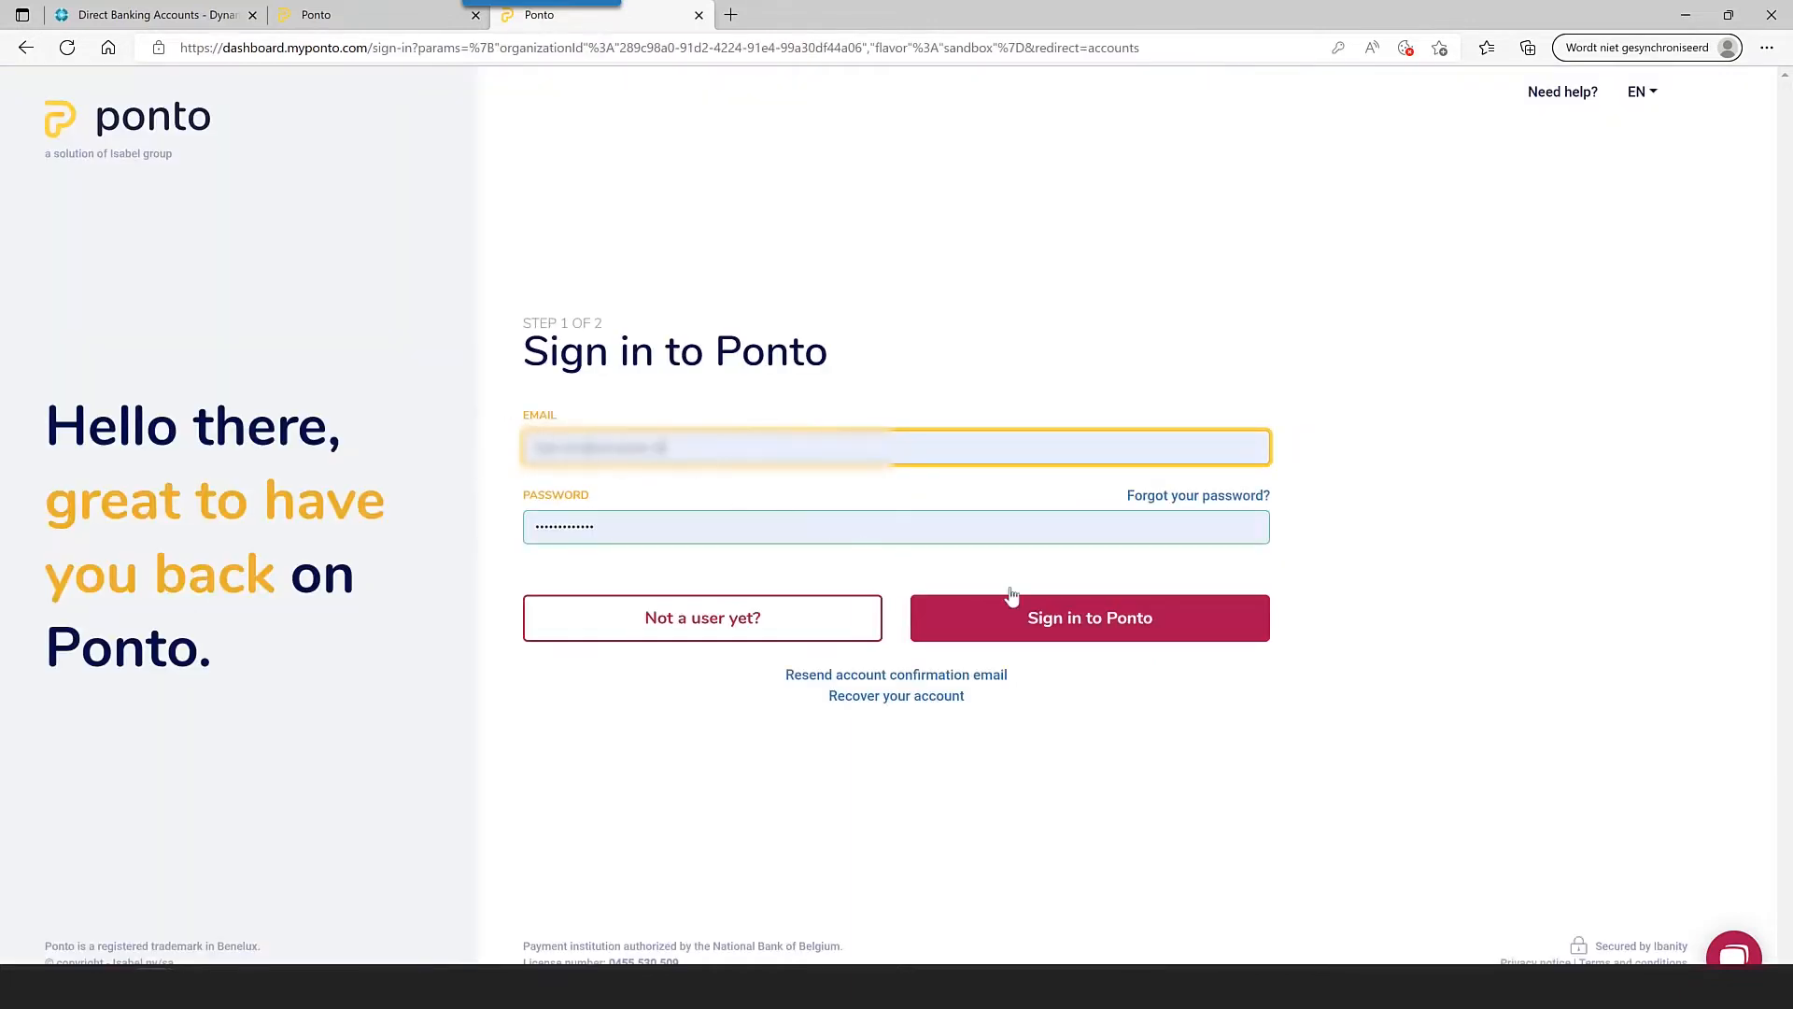
left_click(1086, 620)
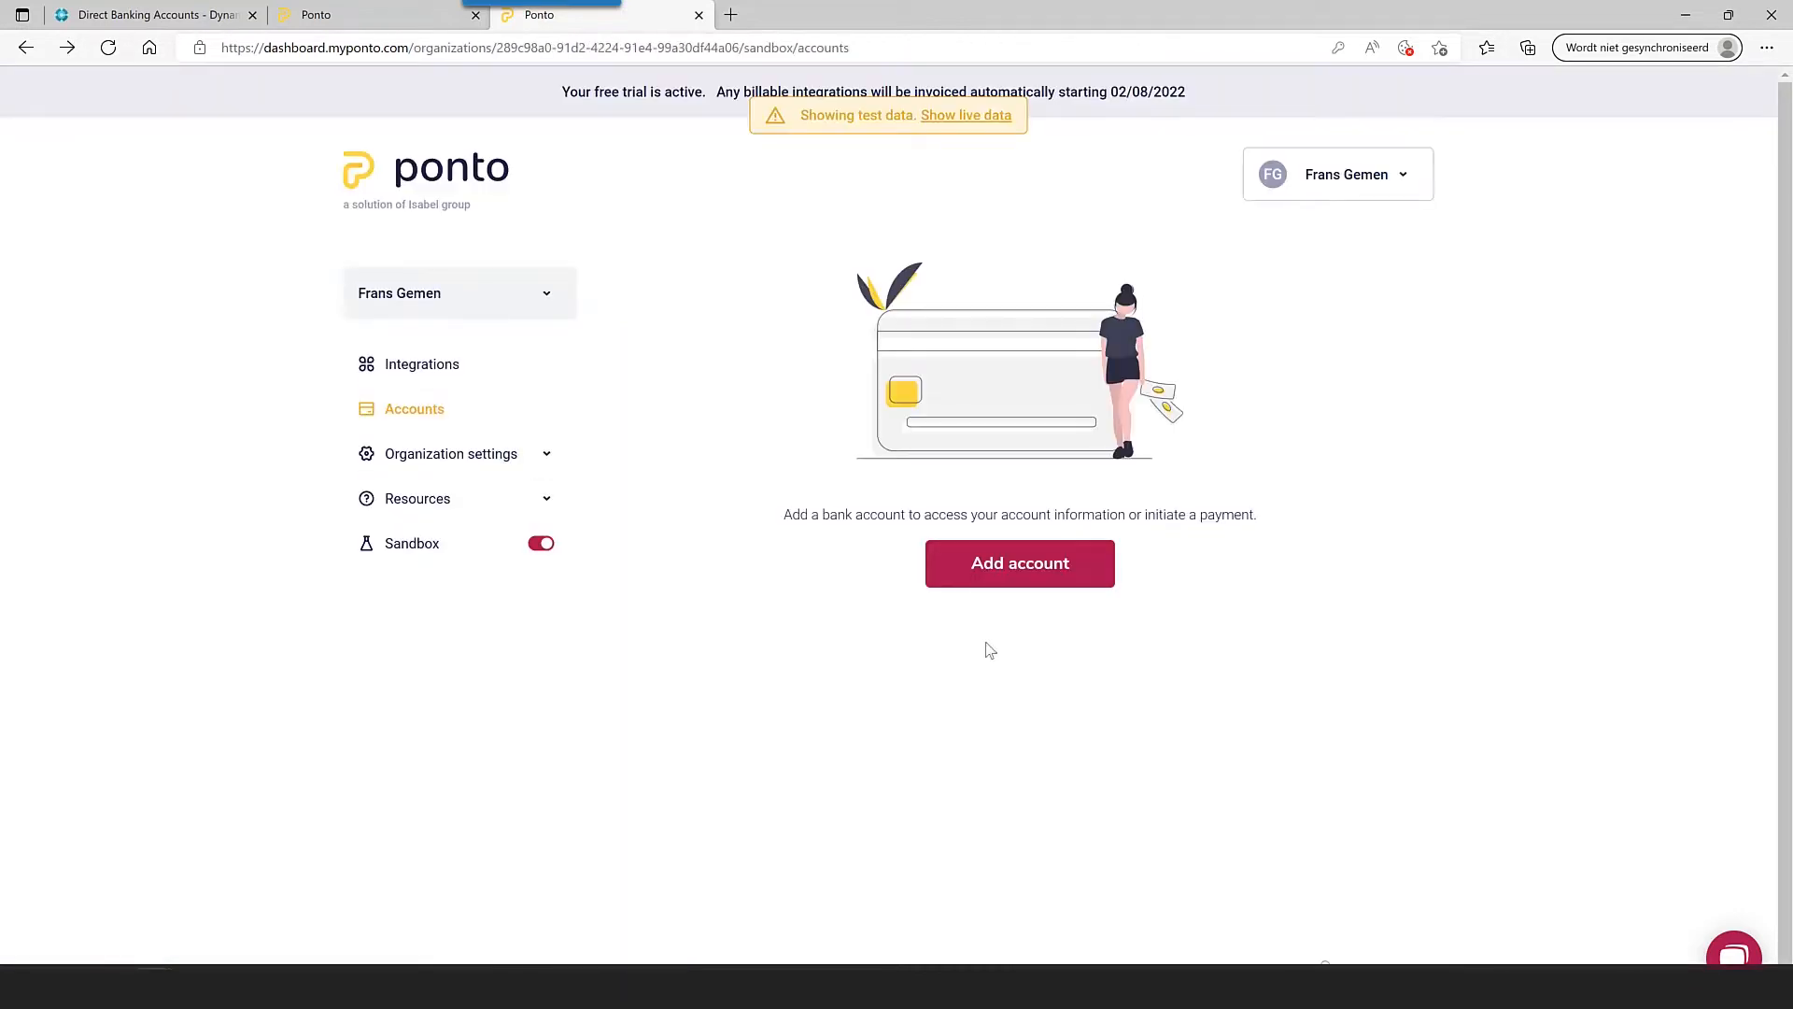
left_click(1024, 570)
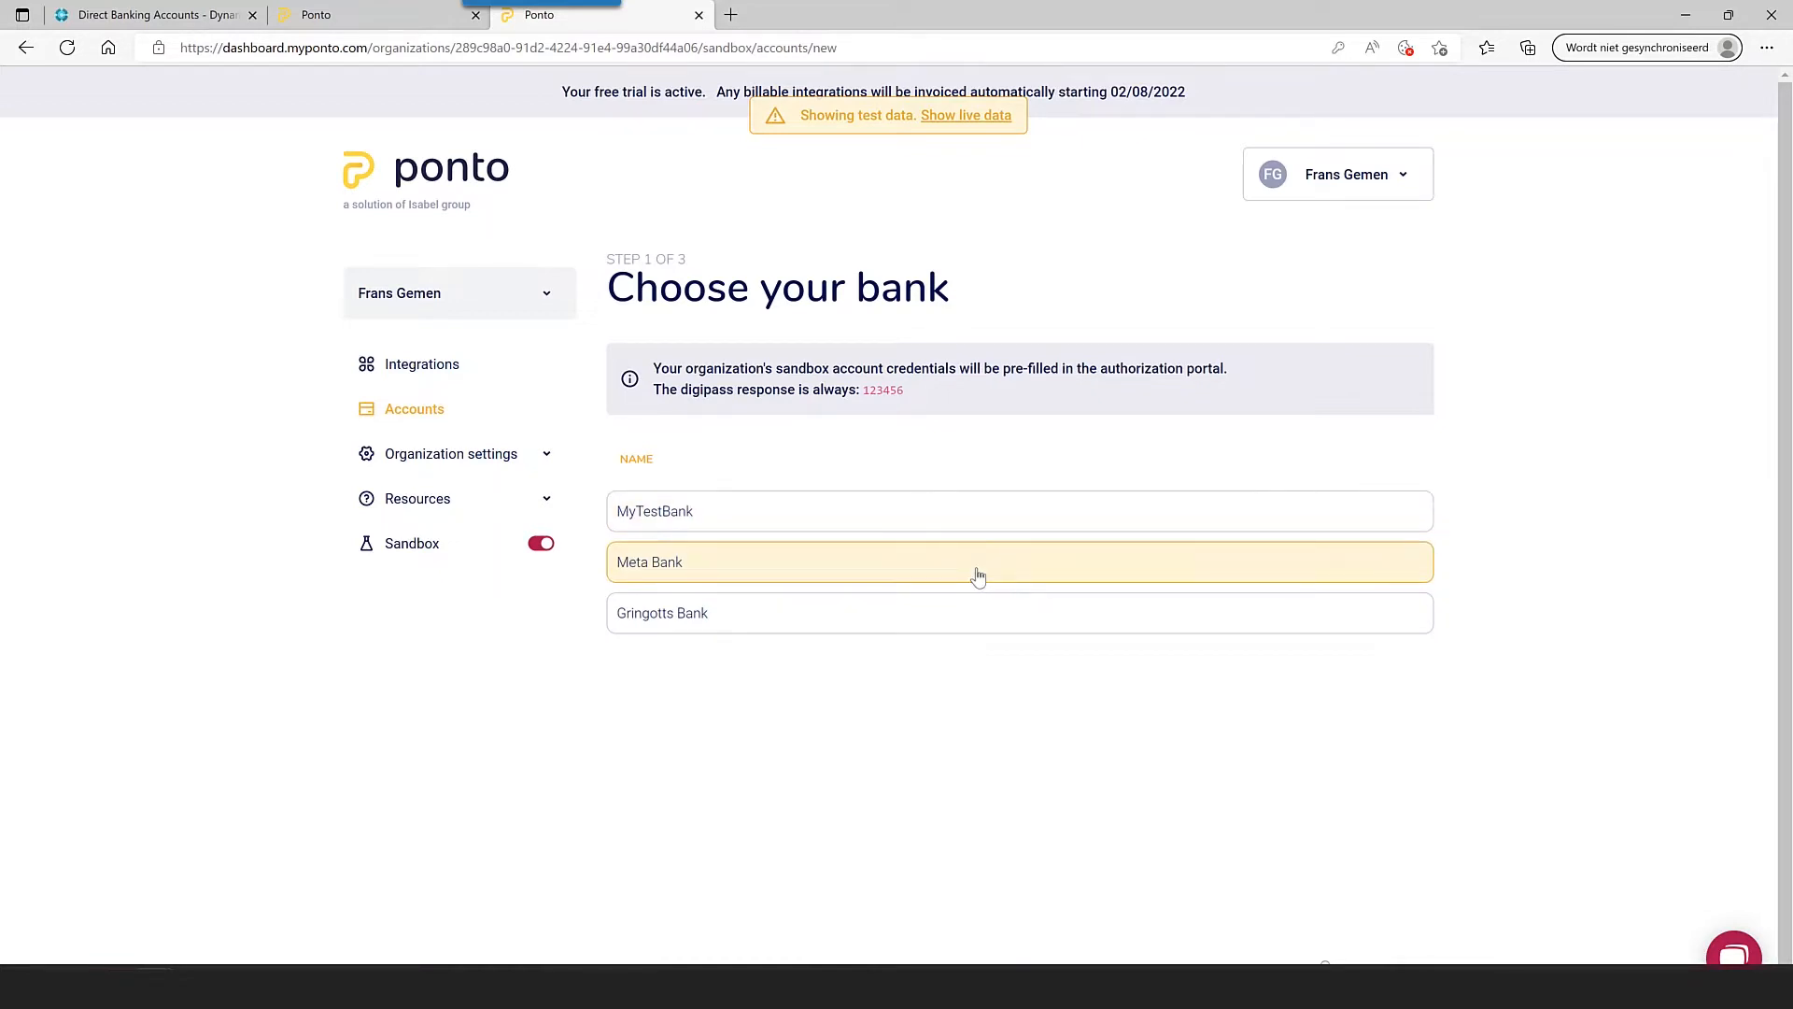
left_click(913, 532)
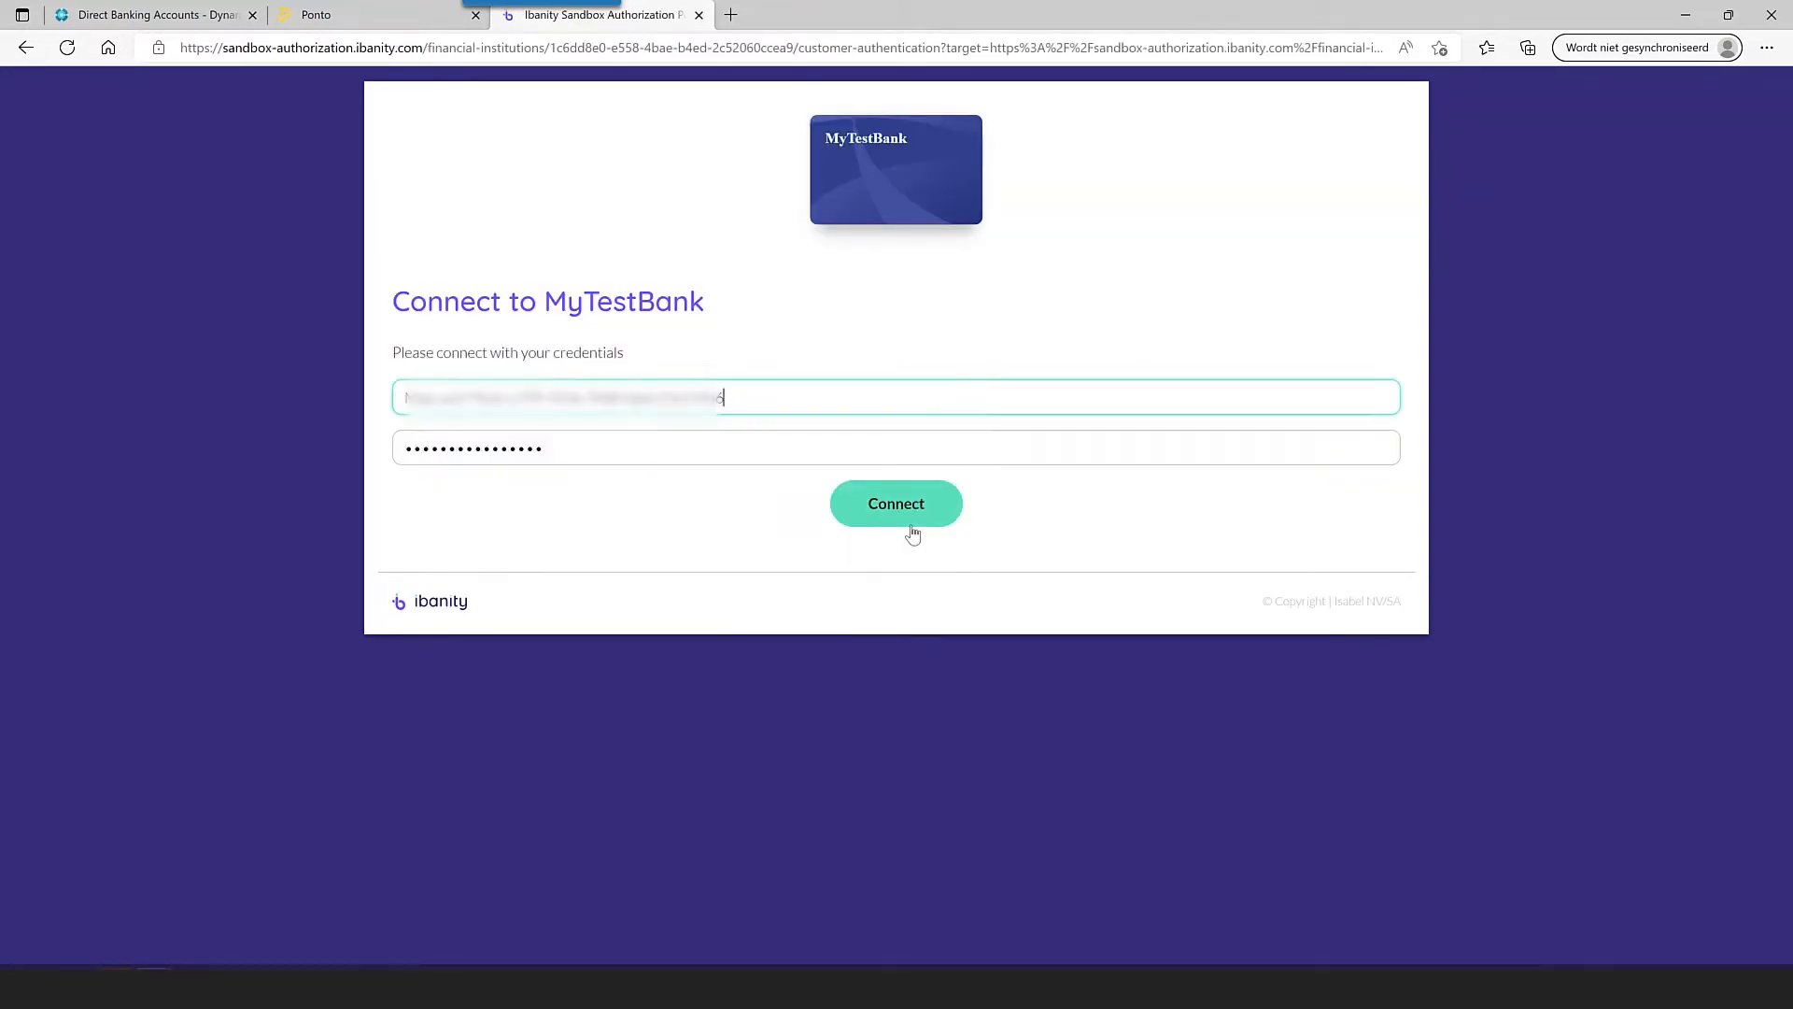
- Connect to MyTestBank with the pre-filled credentials and submit the digipass e-signature
left_click(914, 519)
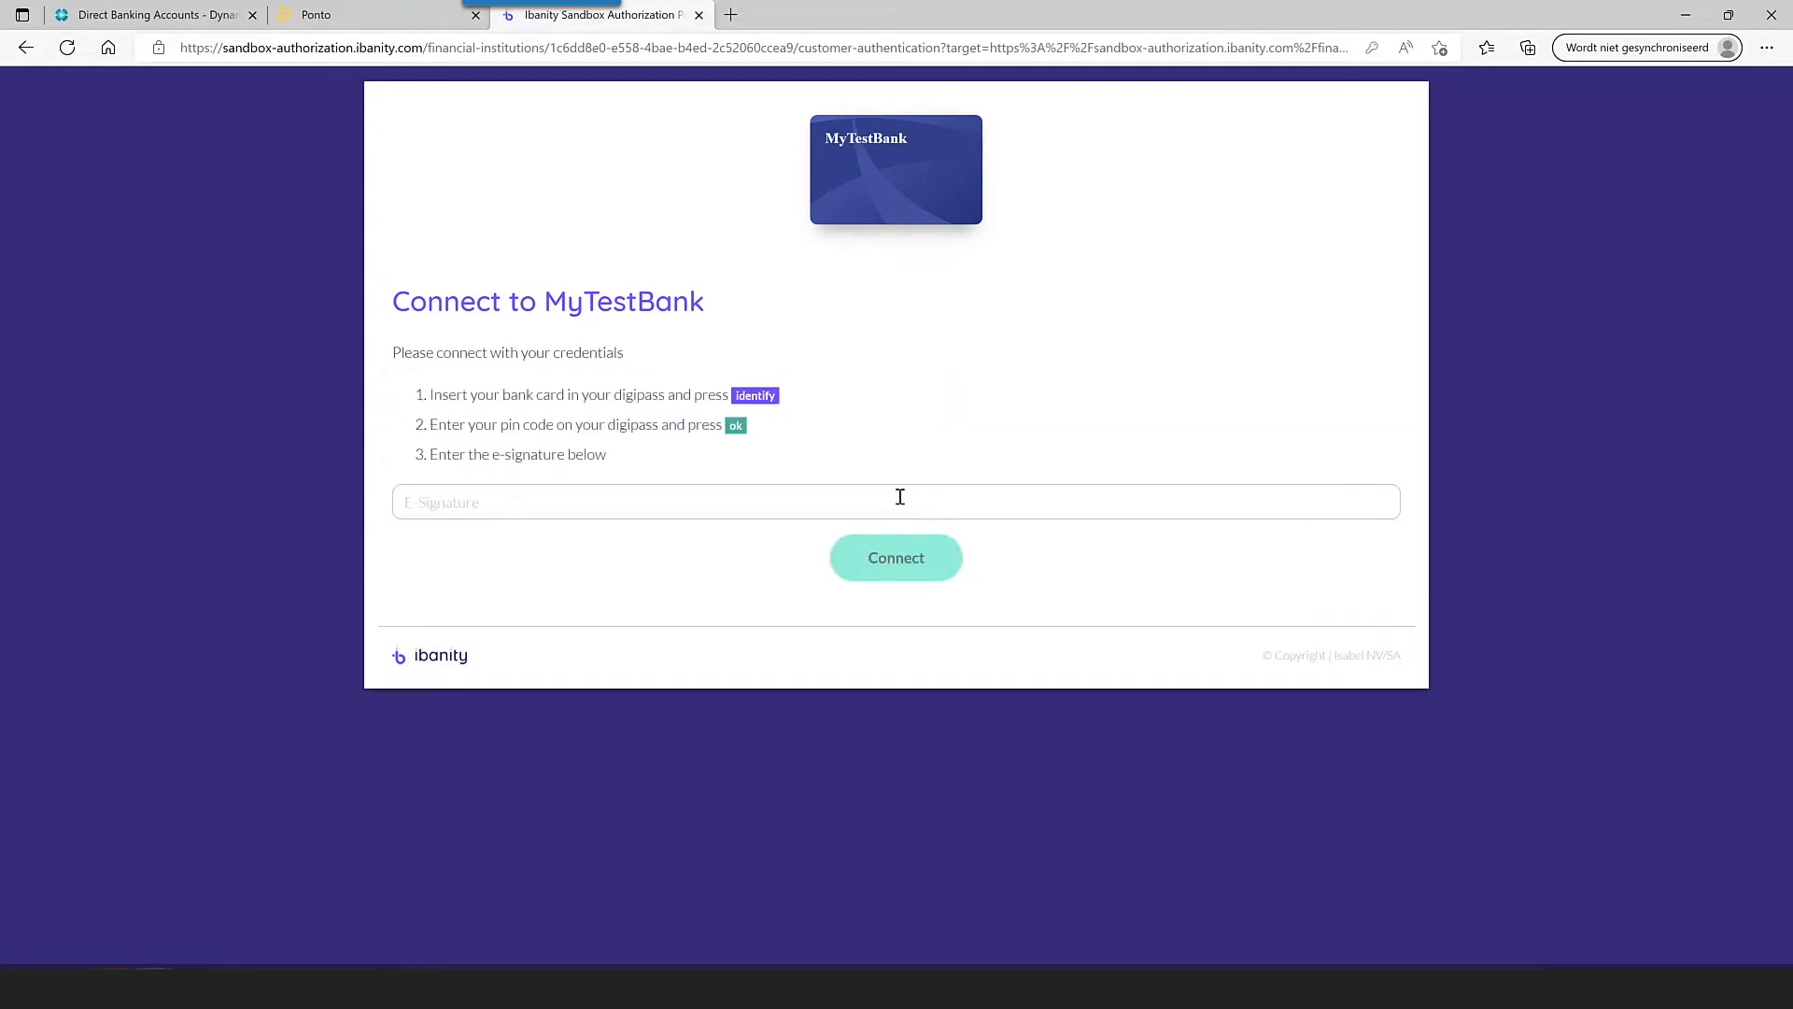
left_click(894, 492)
type("123456")
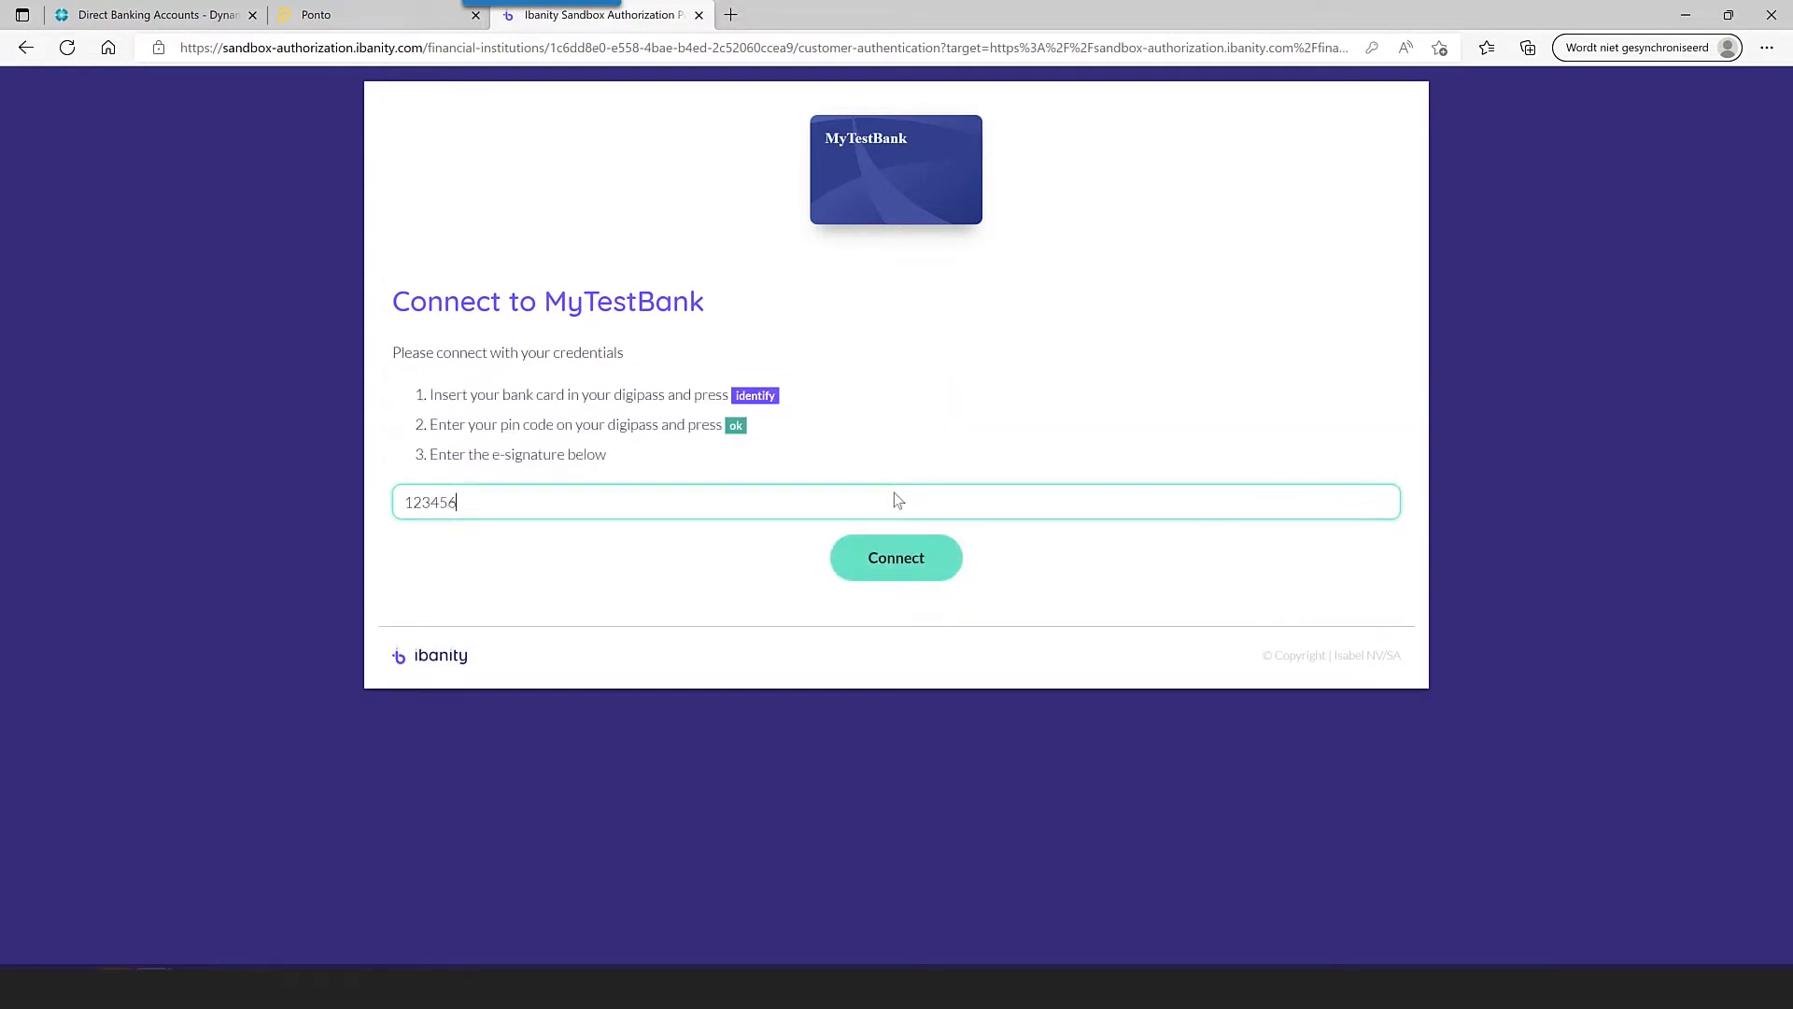
left_click(951, 561)
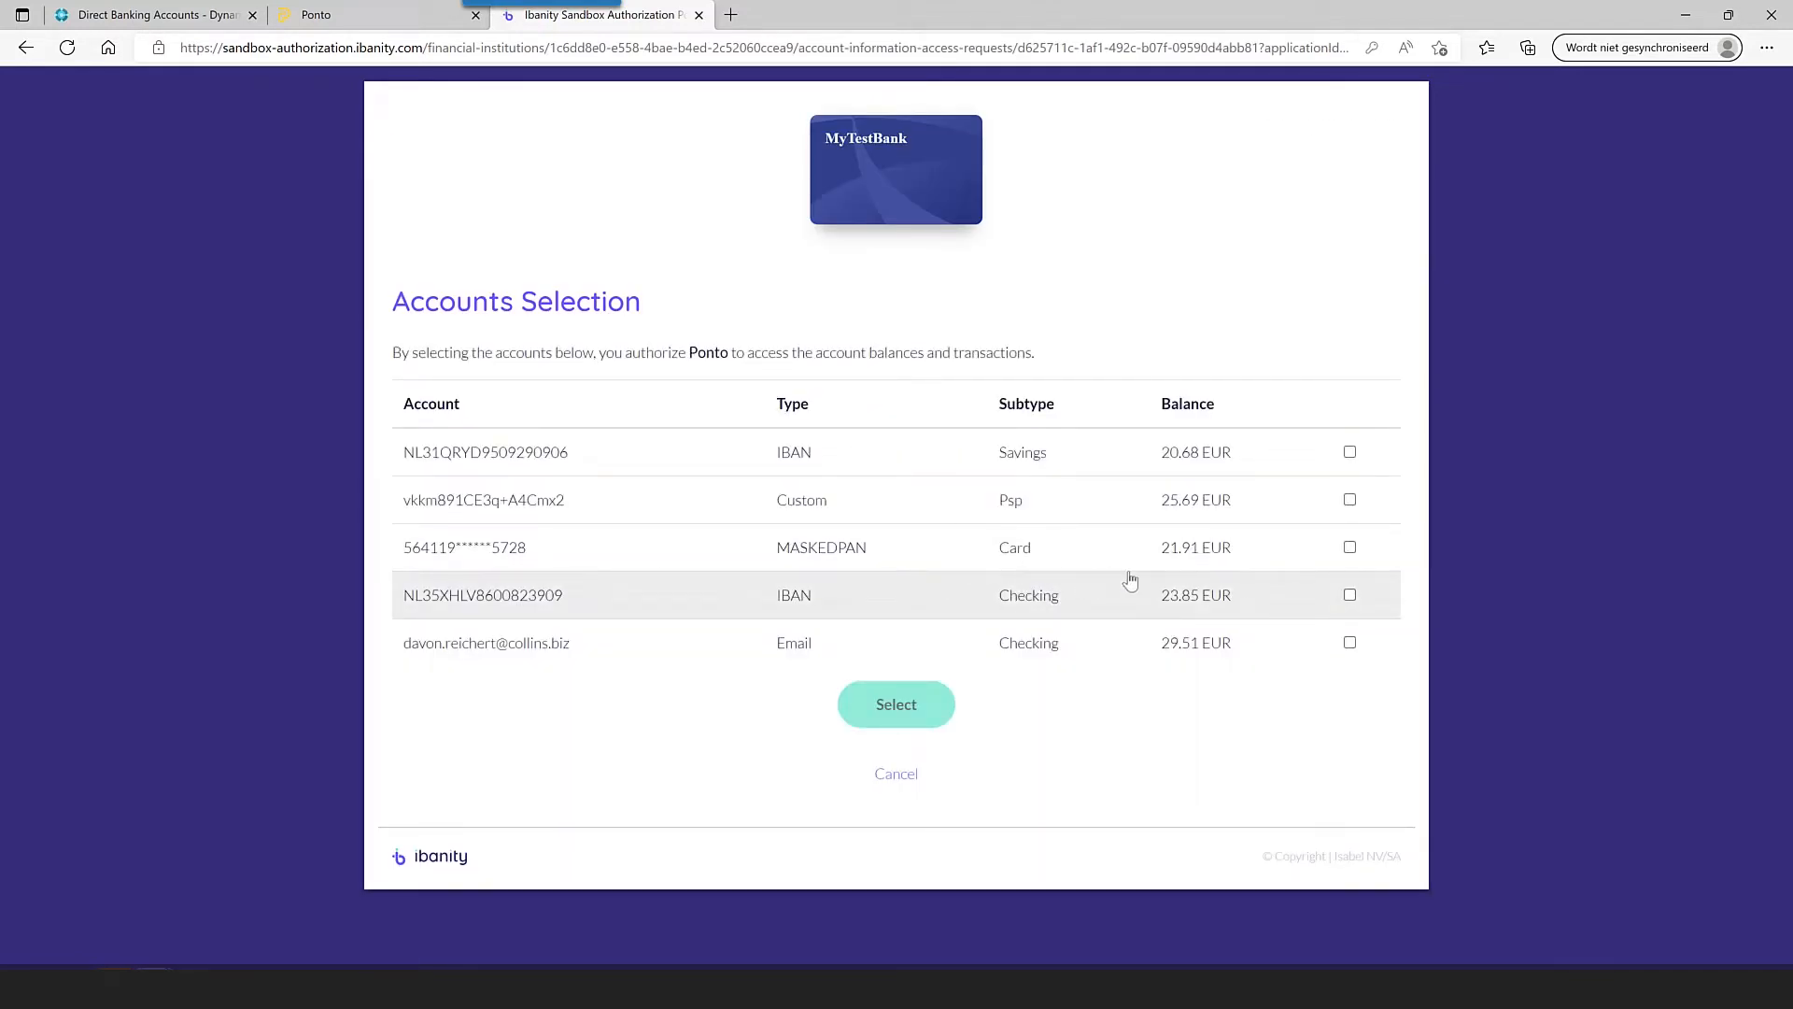
- Select the checking and savings IBAN accounts and accept Ponto's access to them
left_click(1350, 595)
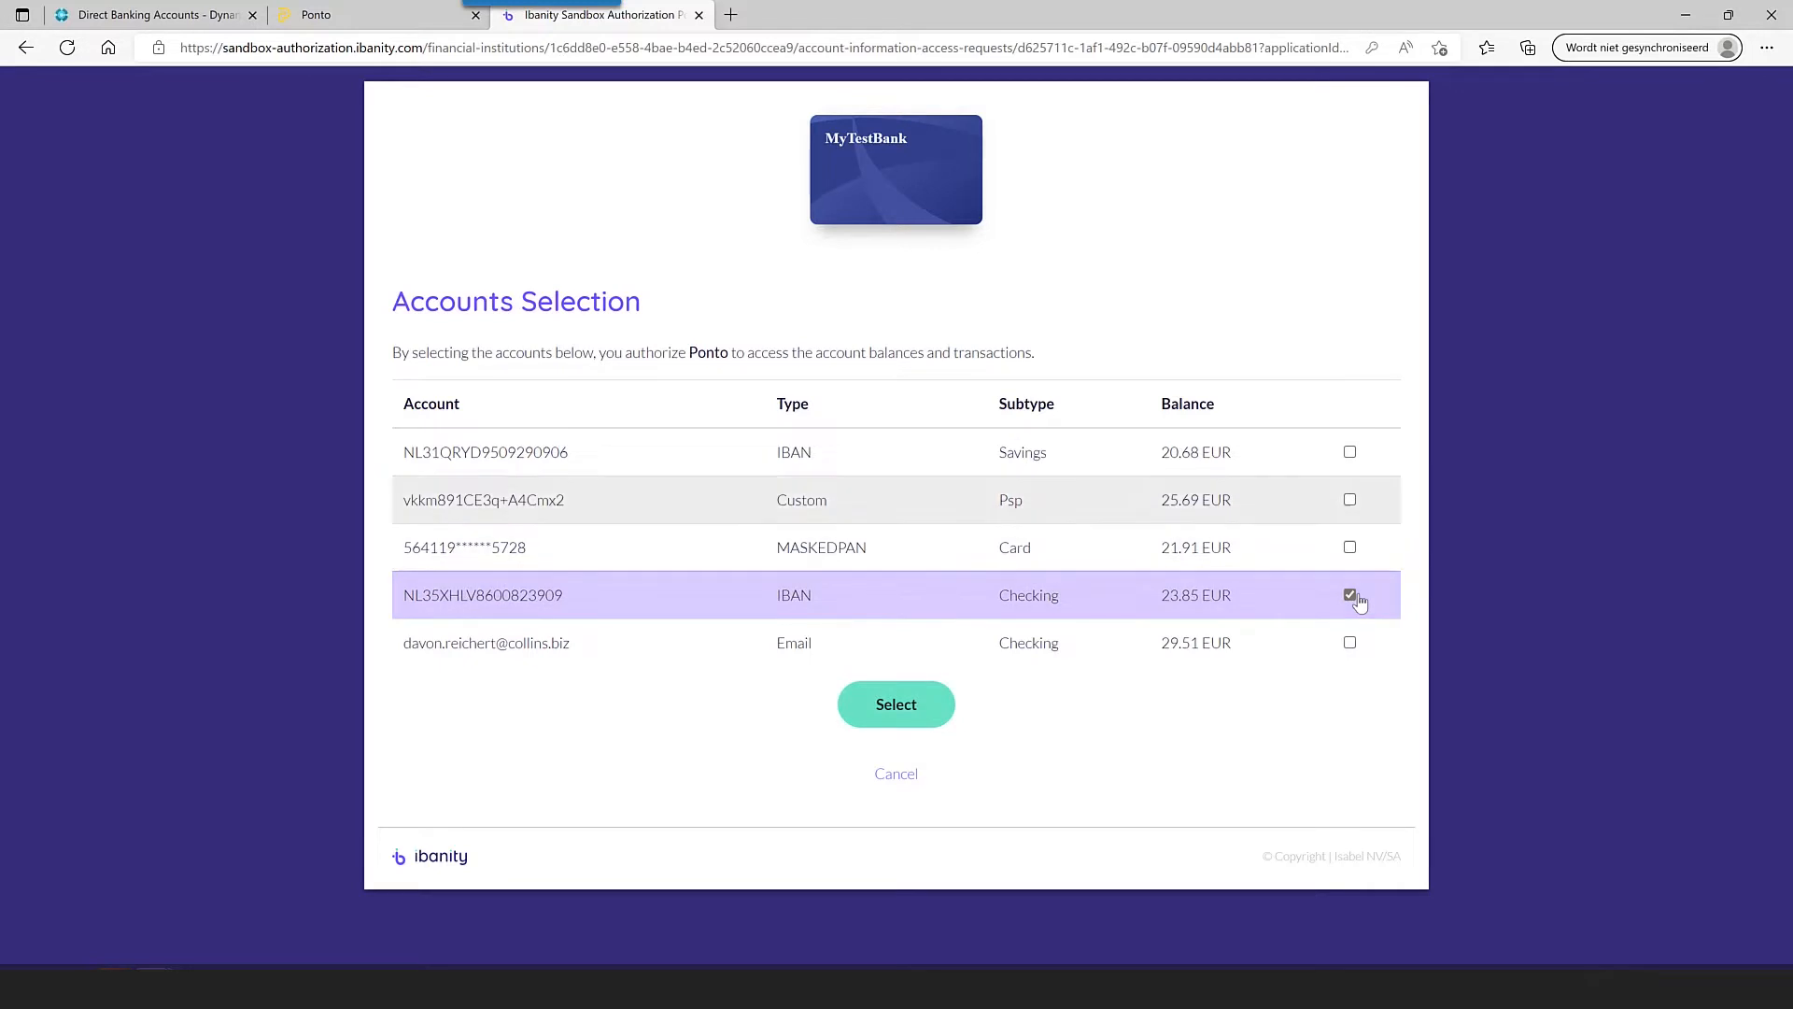
left_click(1349, 452)
left_click(902, 706)
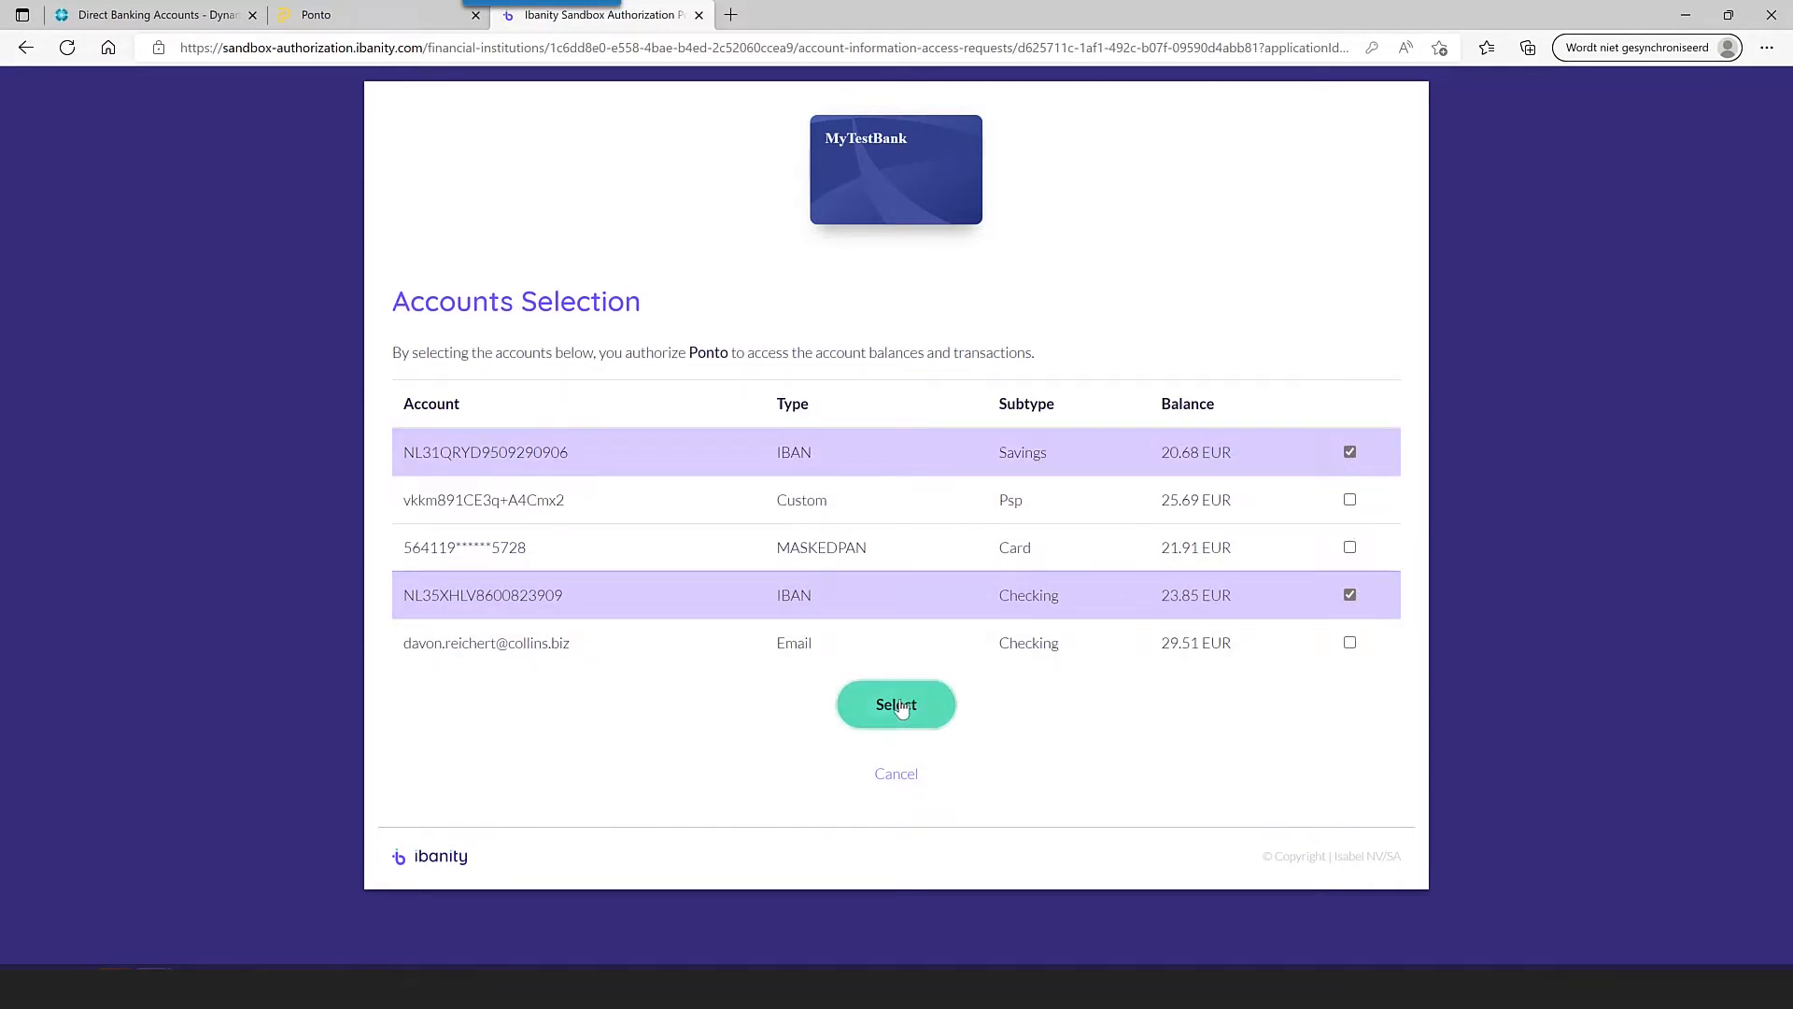
left_click(913, 492)
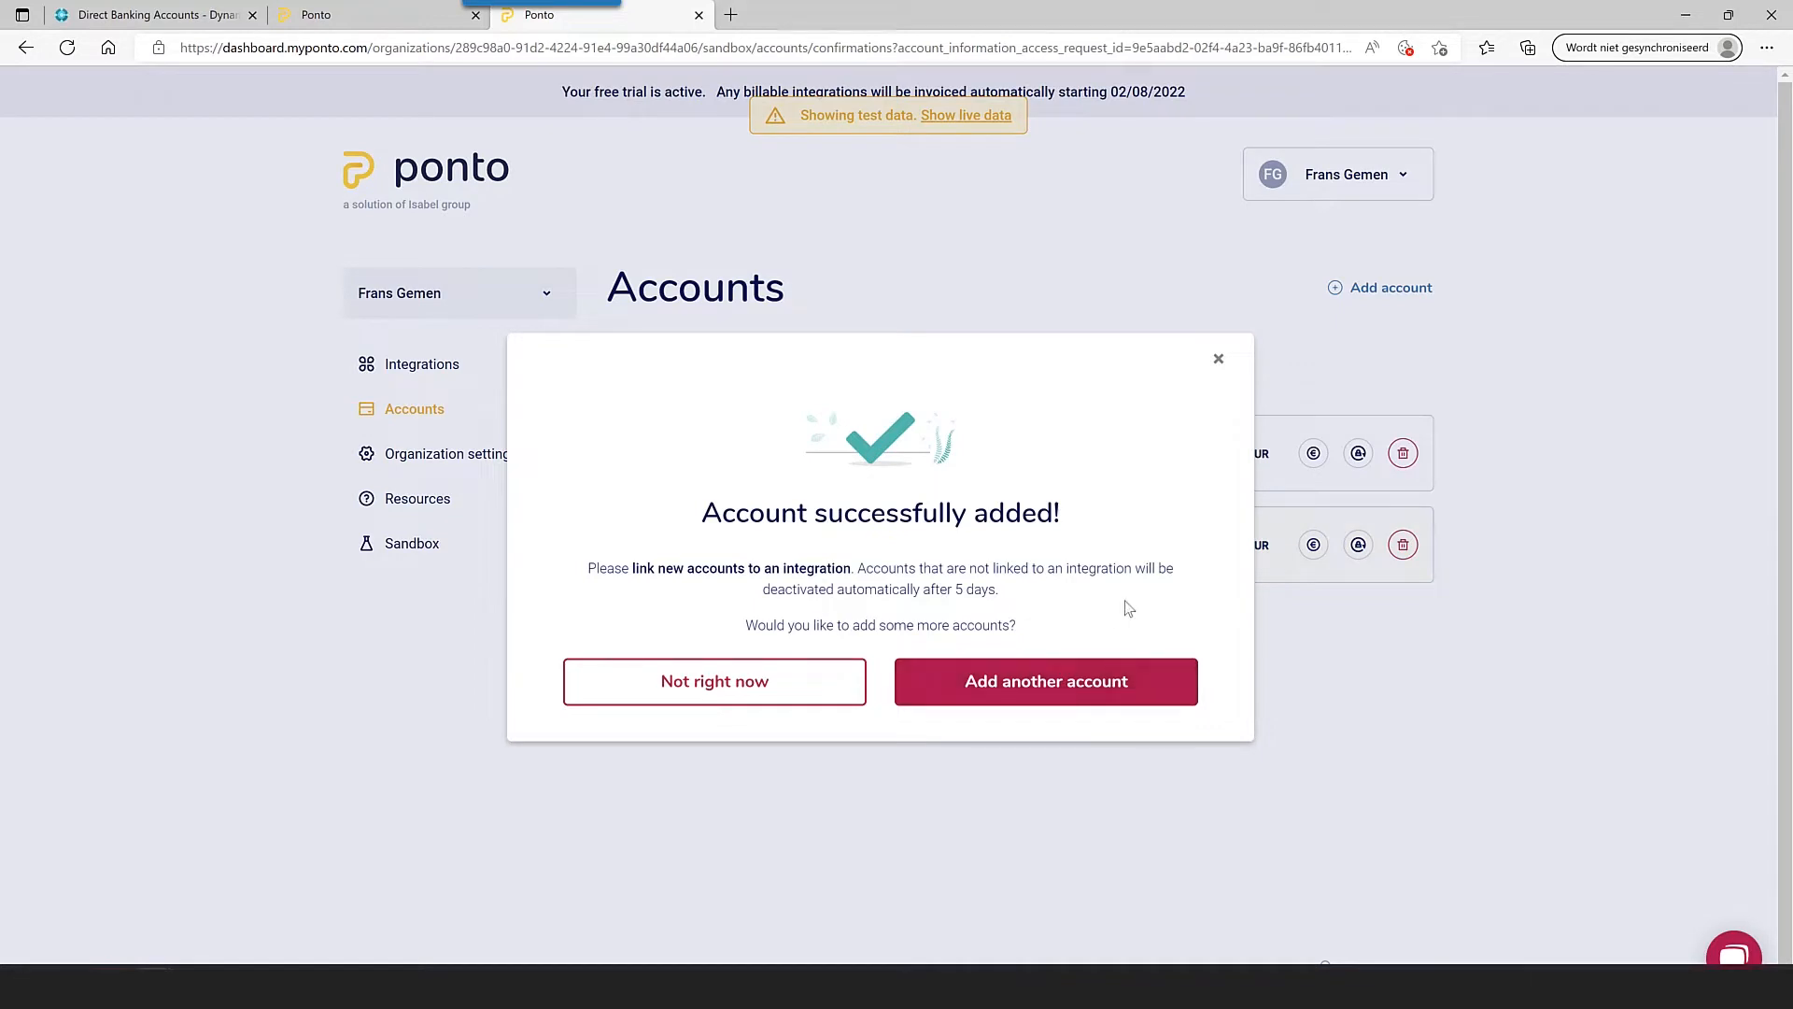
- Dismiss the 'Account successfully added!' dialog and open the Ad magni eligendi? account's transactions
left_click(1219, 358)
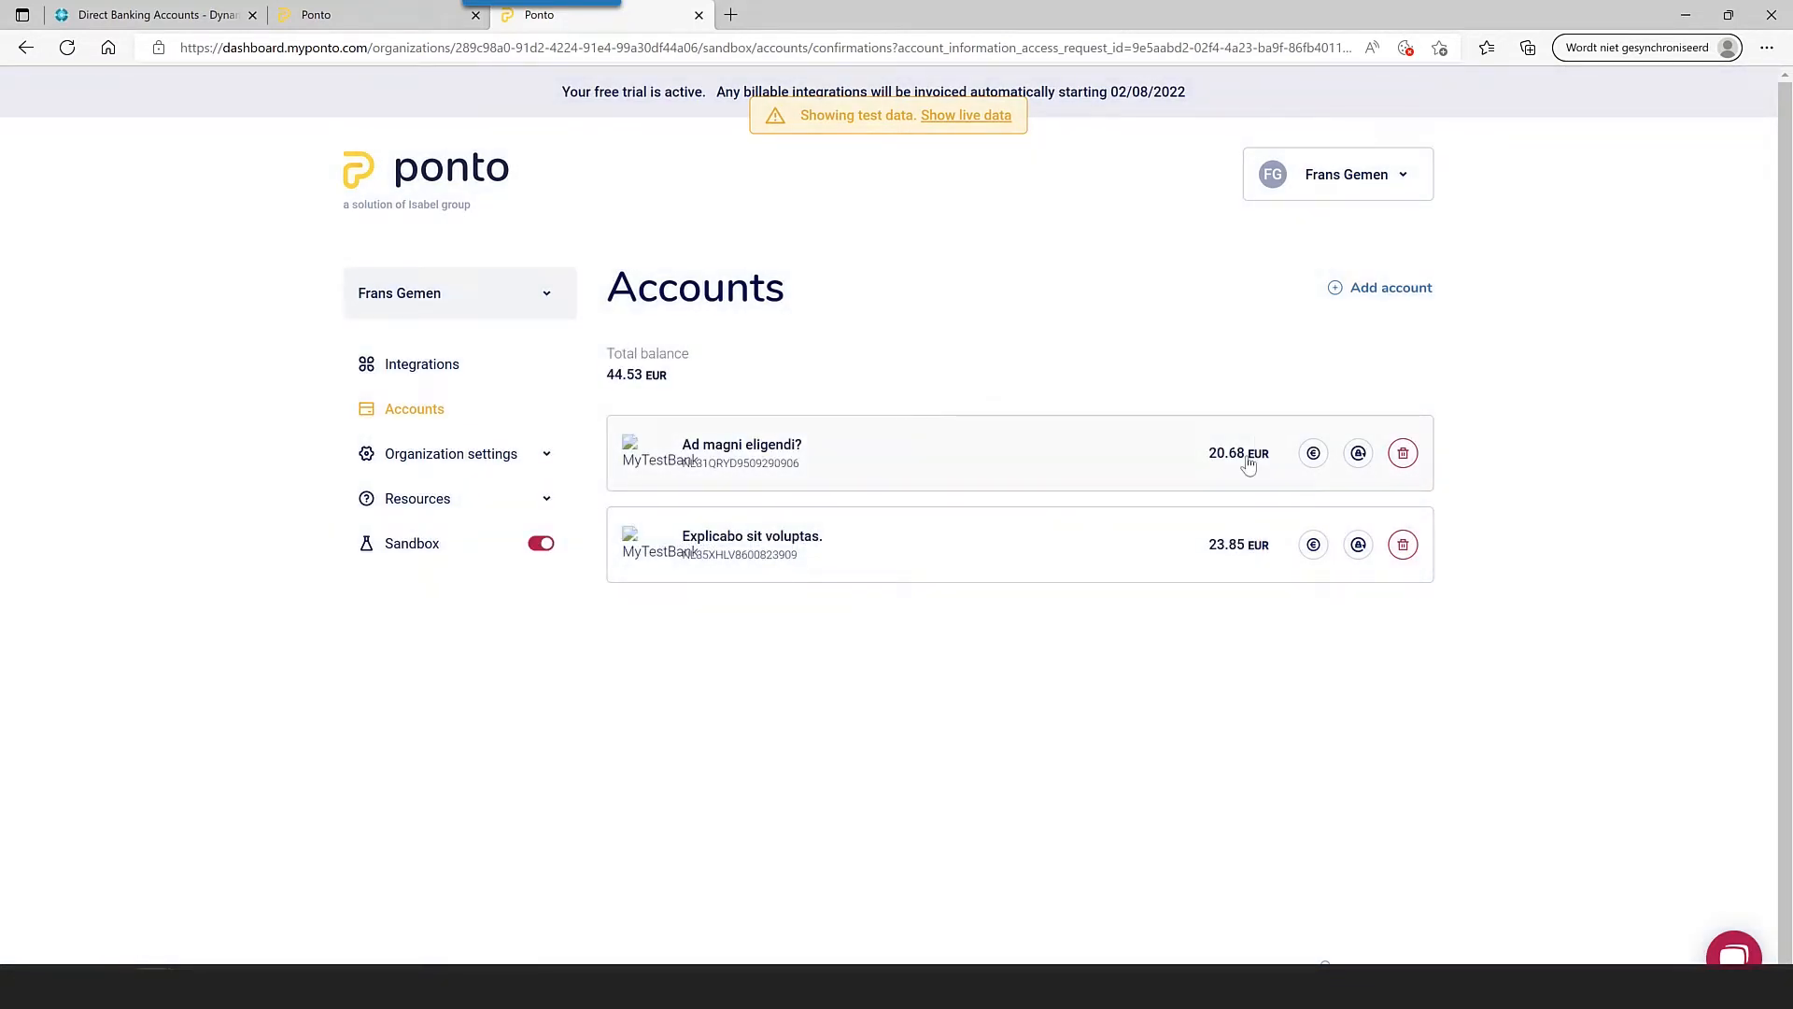
left_click(776, 467)
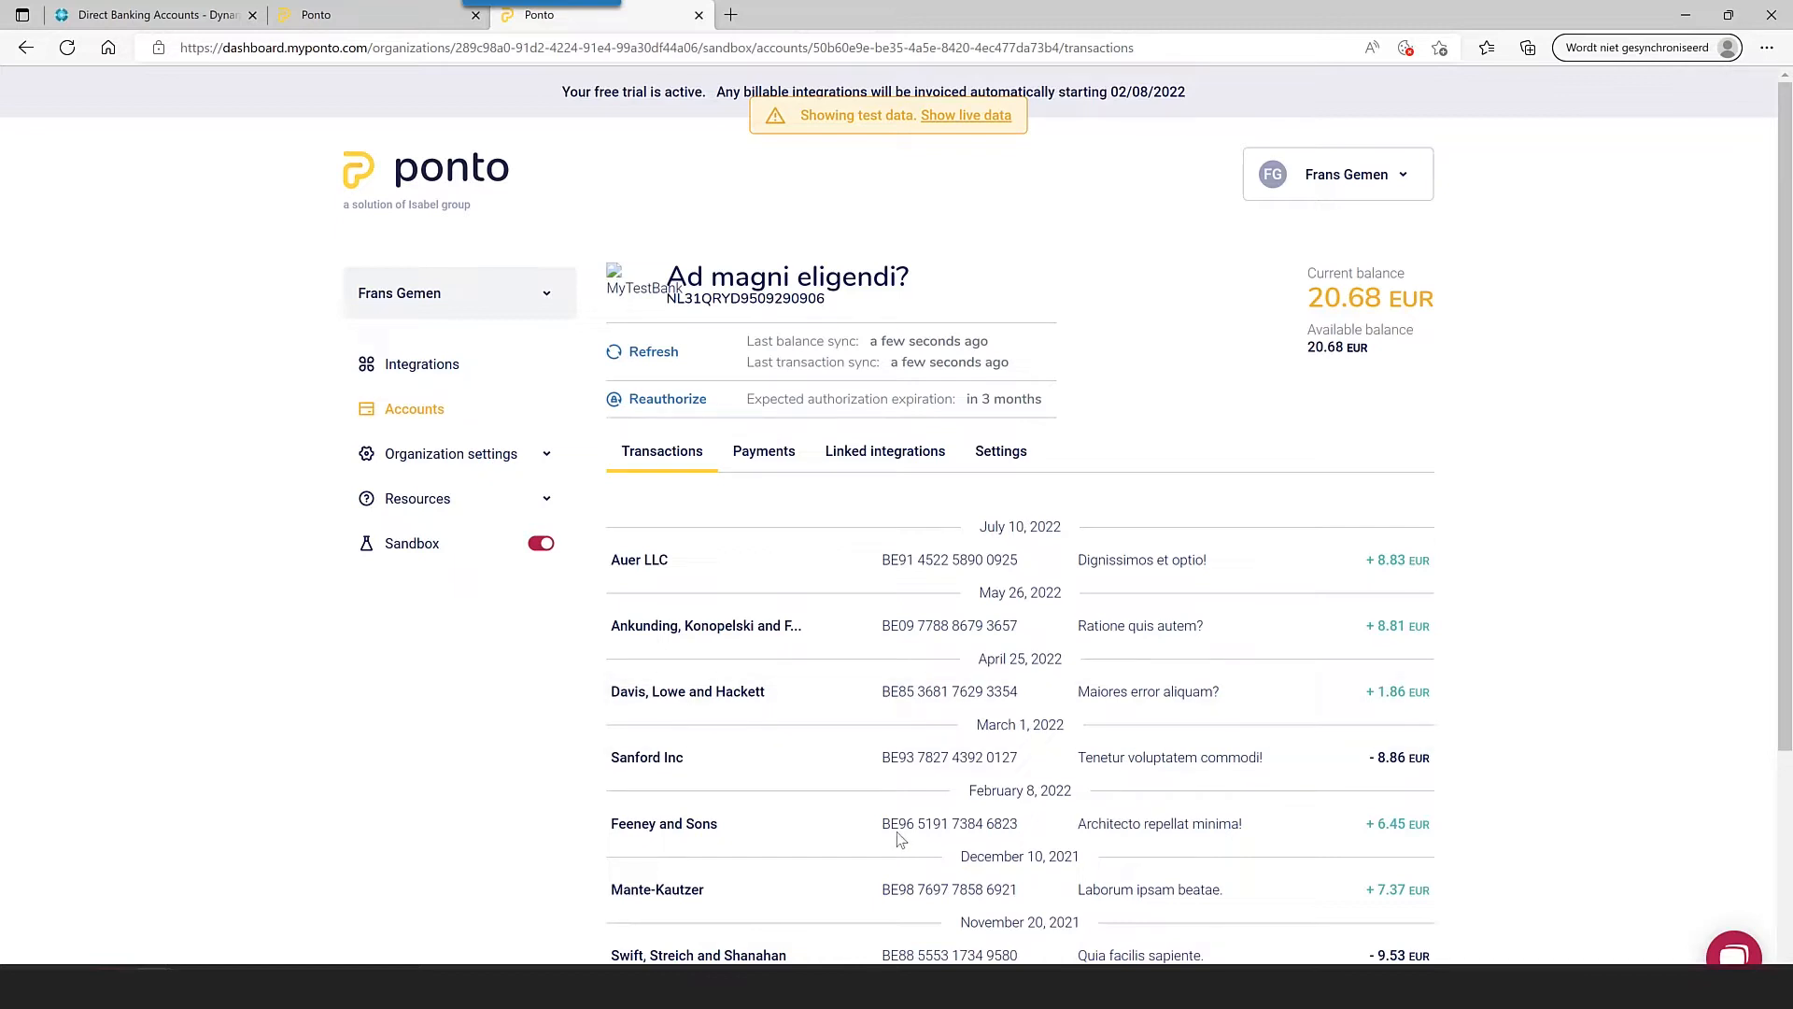
- Create custom integration 'Training DB' with account information, payment initiation and both accounts; copy its client ID
left_click(439, 370)
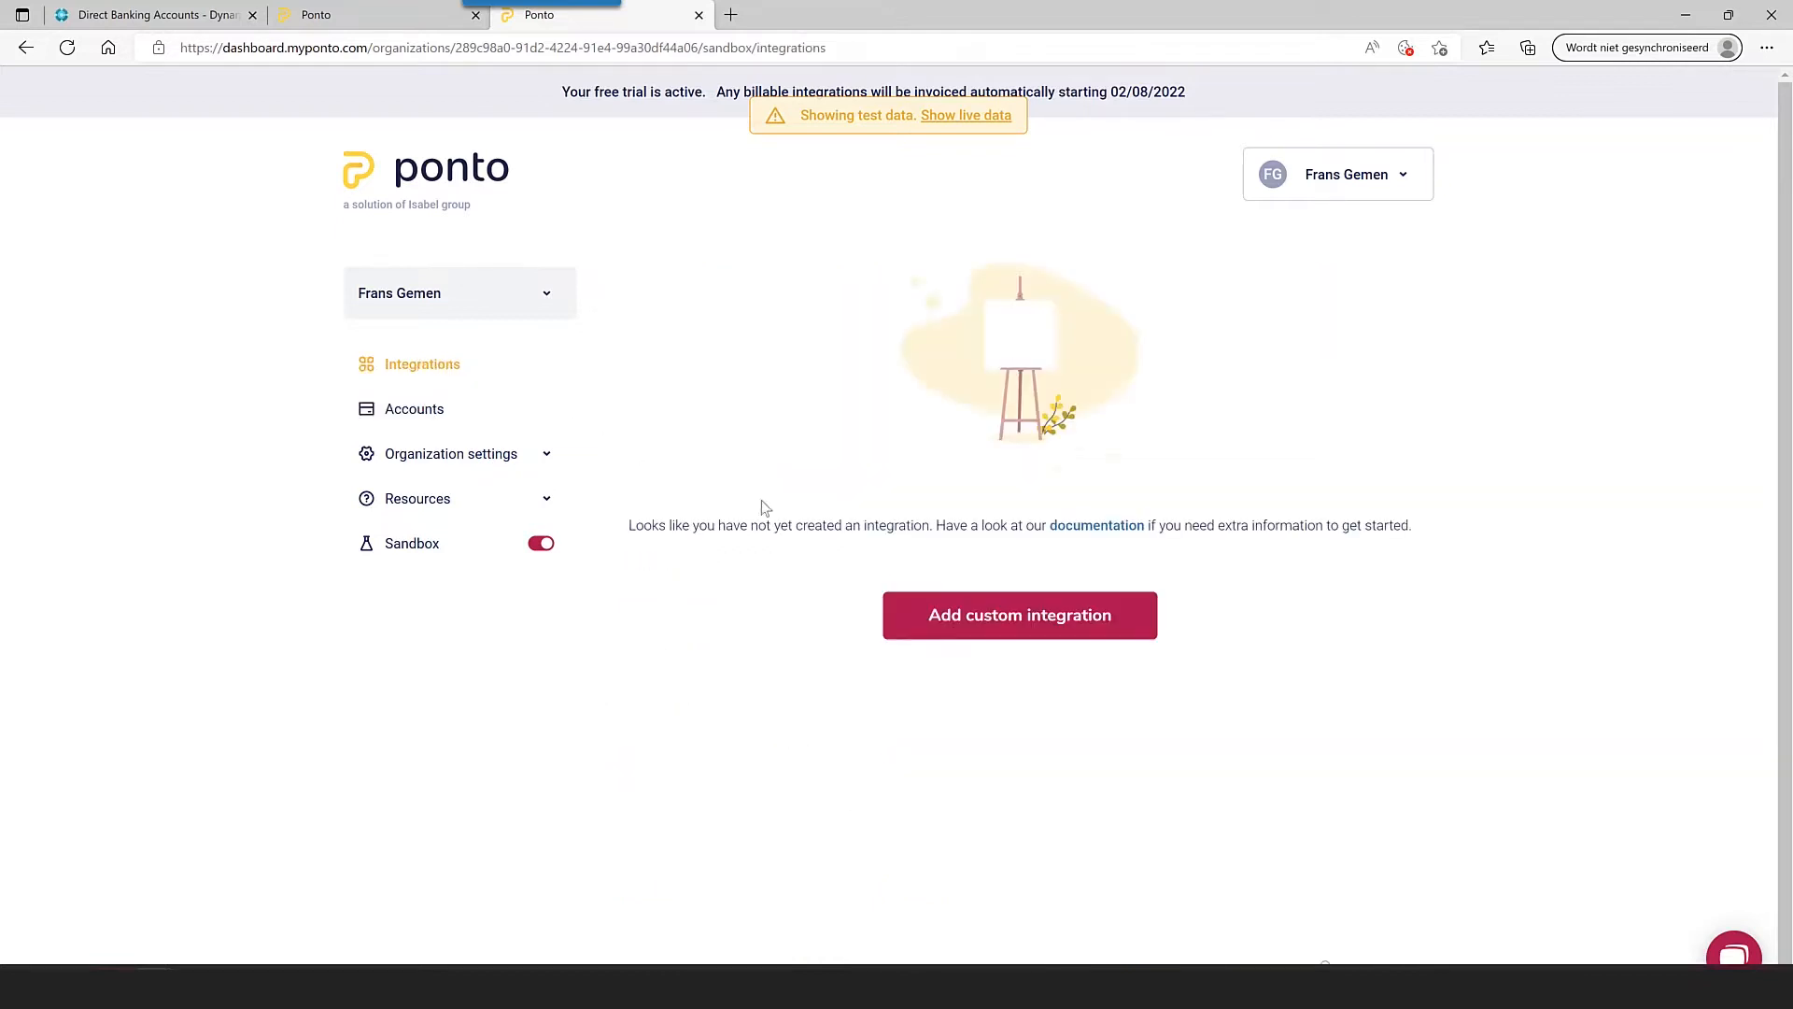
left_click(1036, 624)
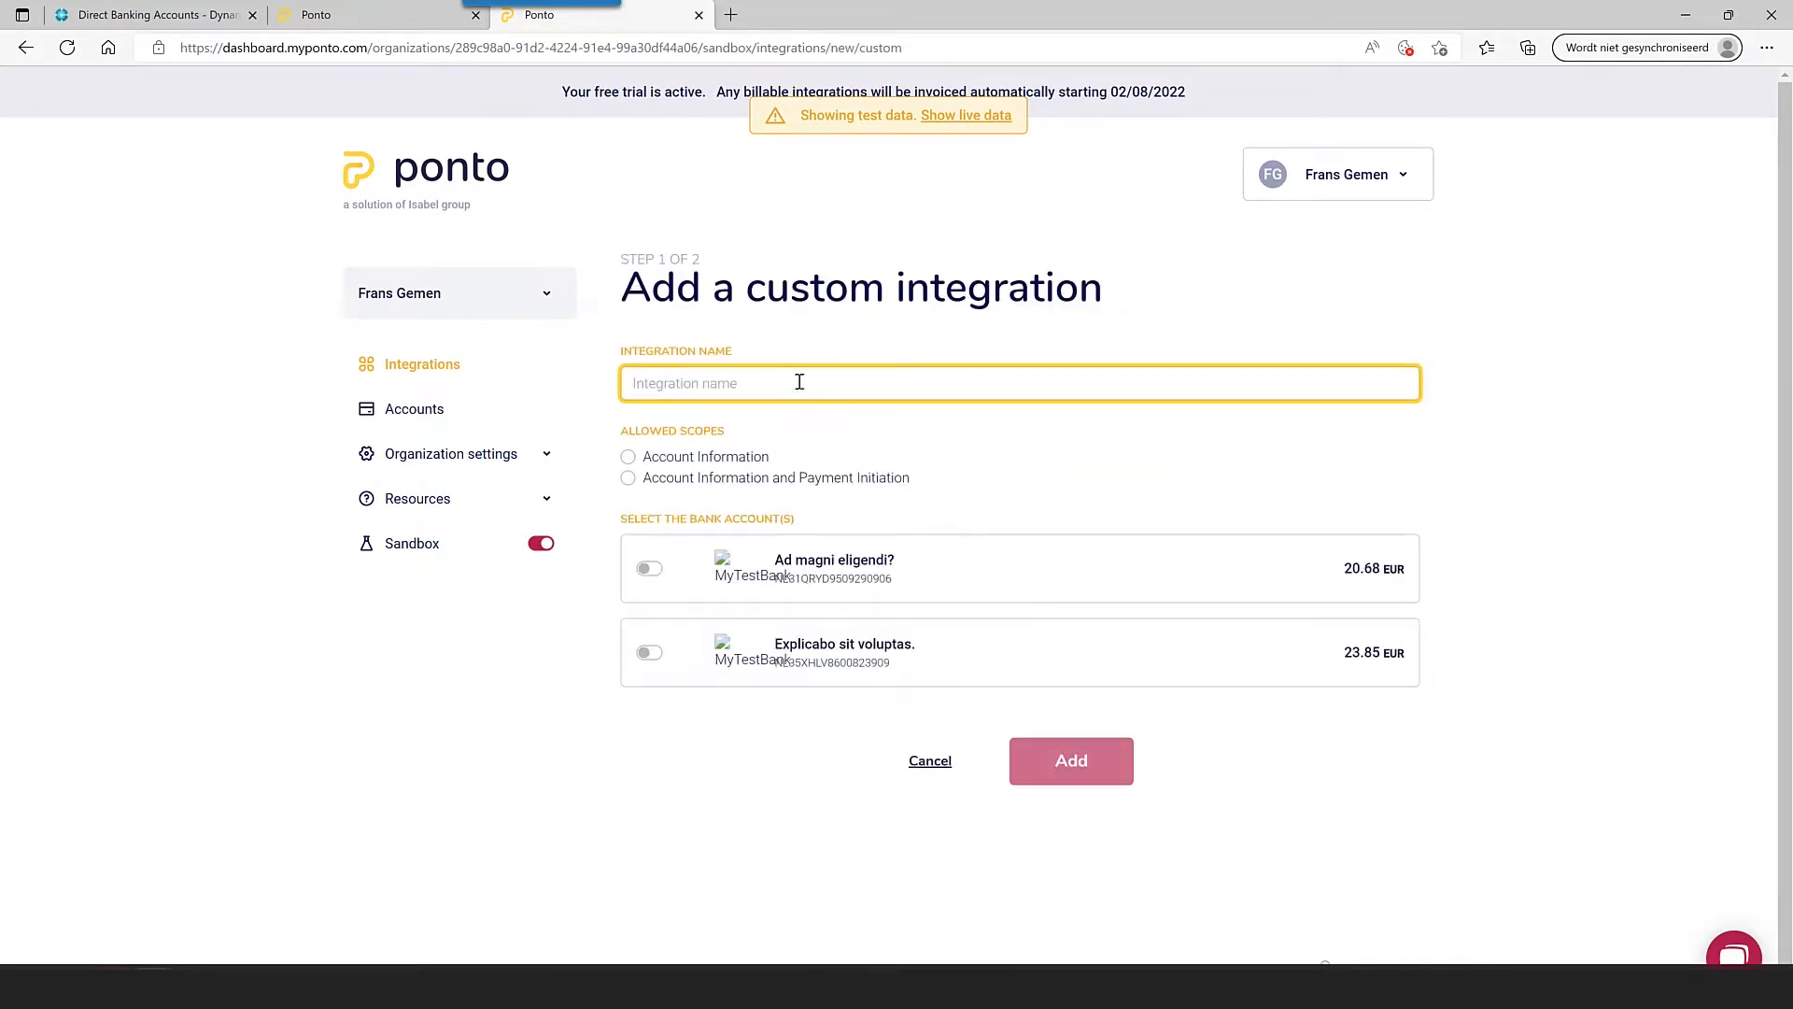
type("Traini")
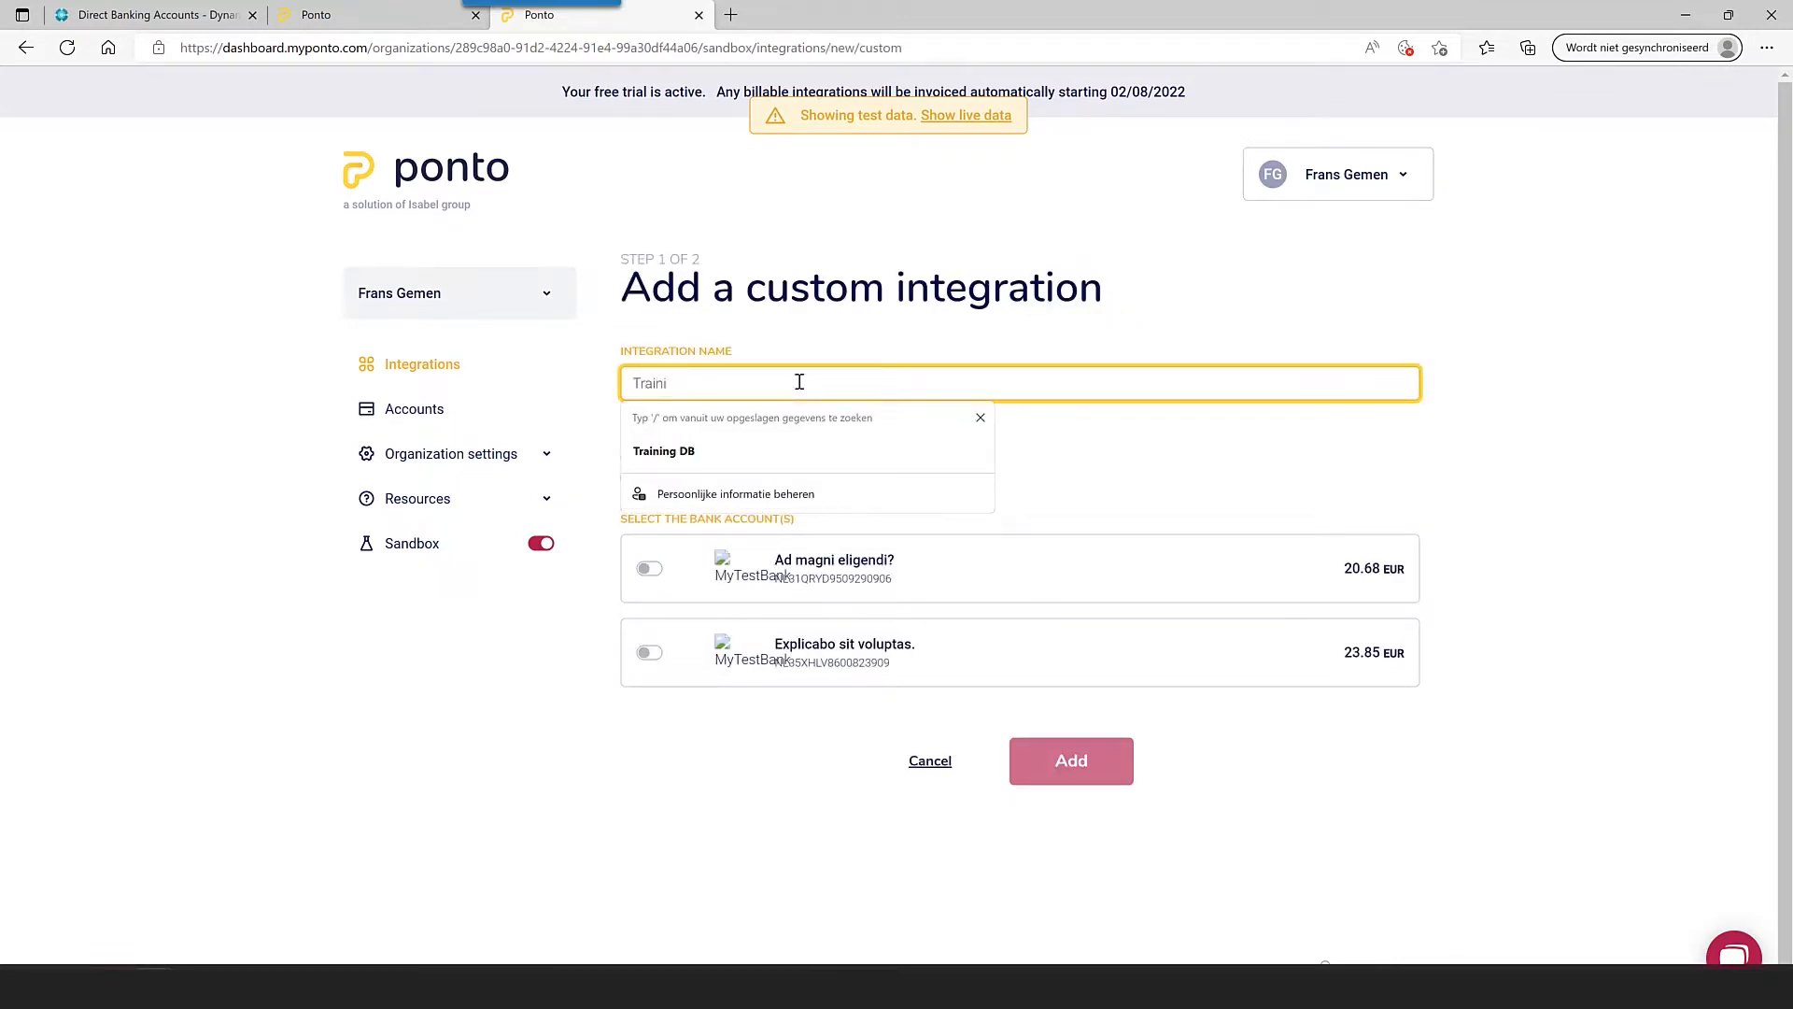
type("ng DB")
left_click(1263, 305)
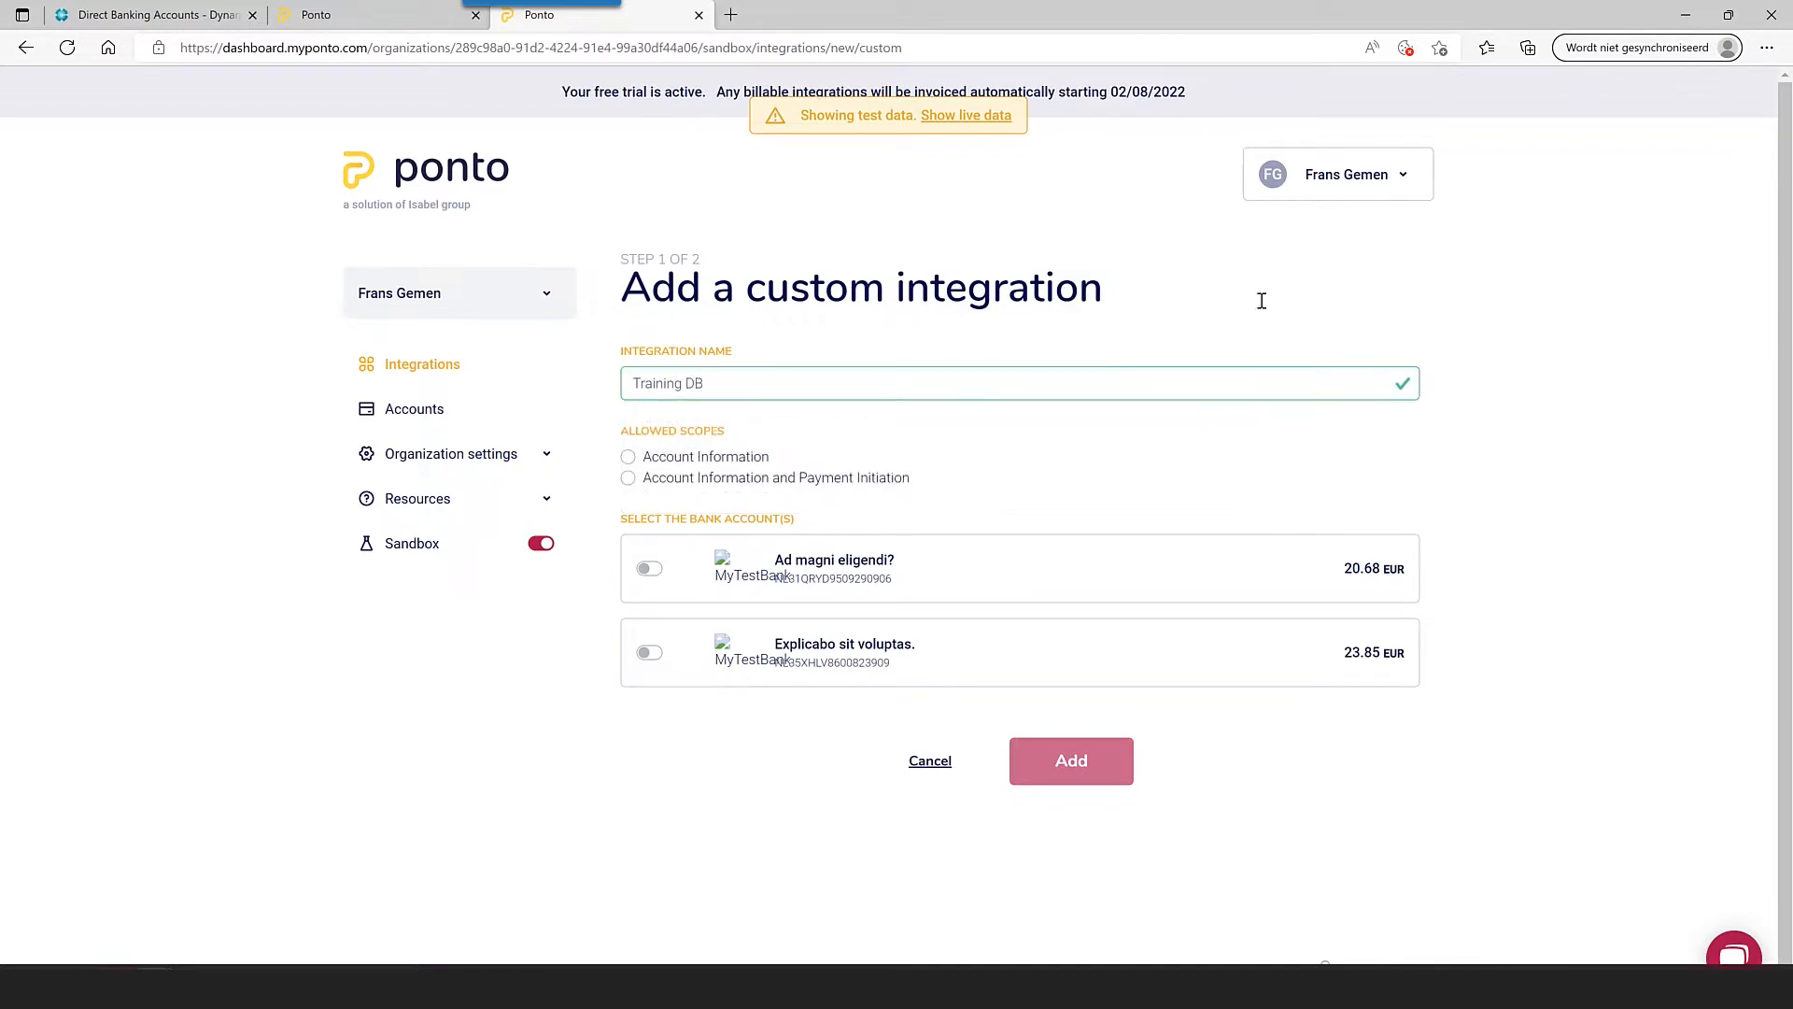
left_click(783, 483)
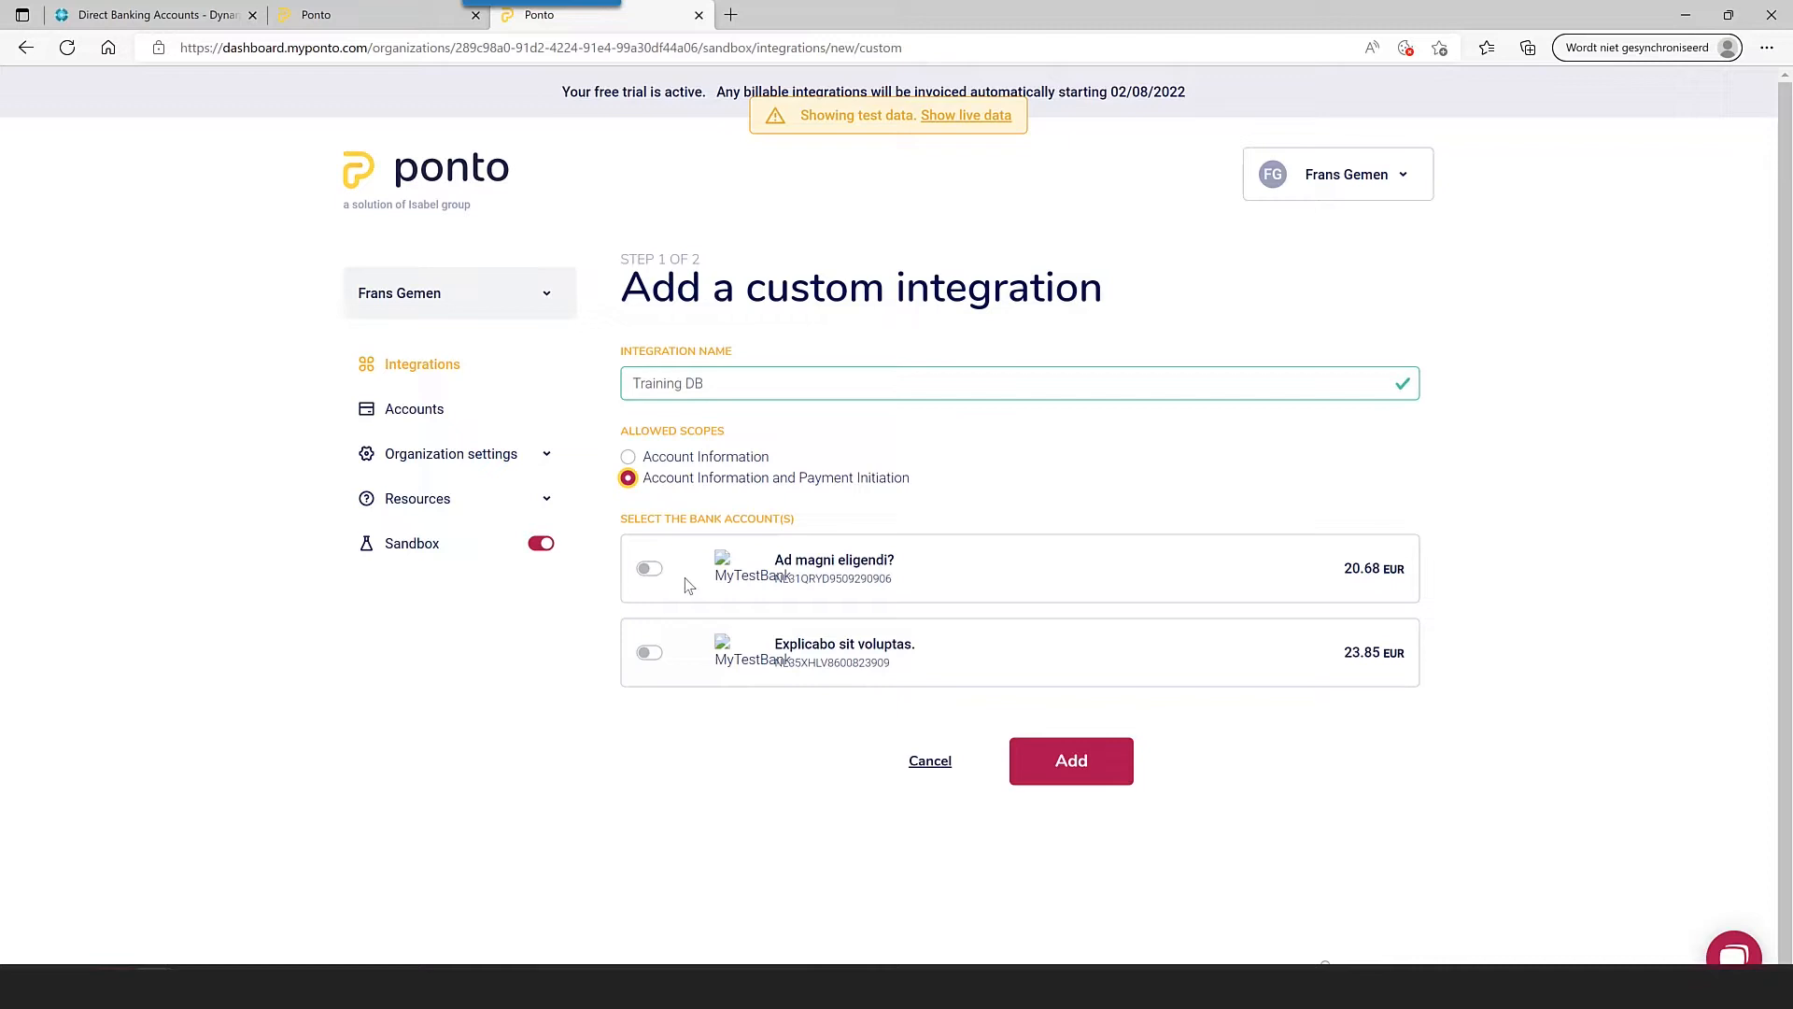
left_click(651, 568)
left_click(653, 653)
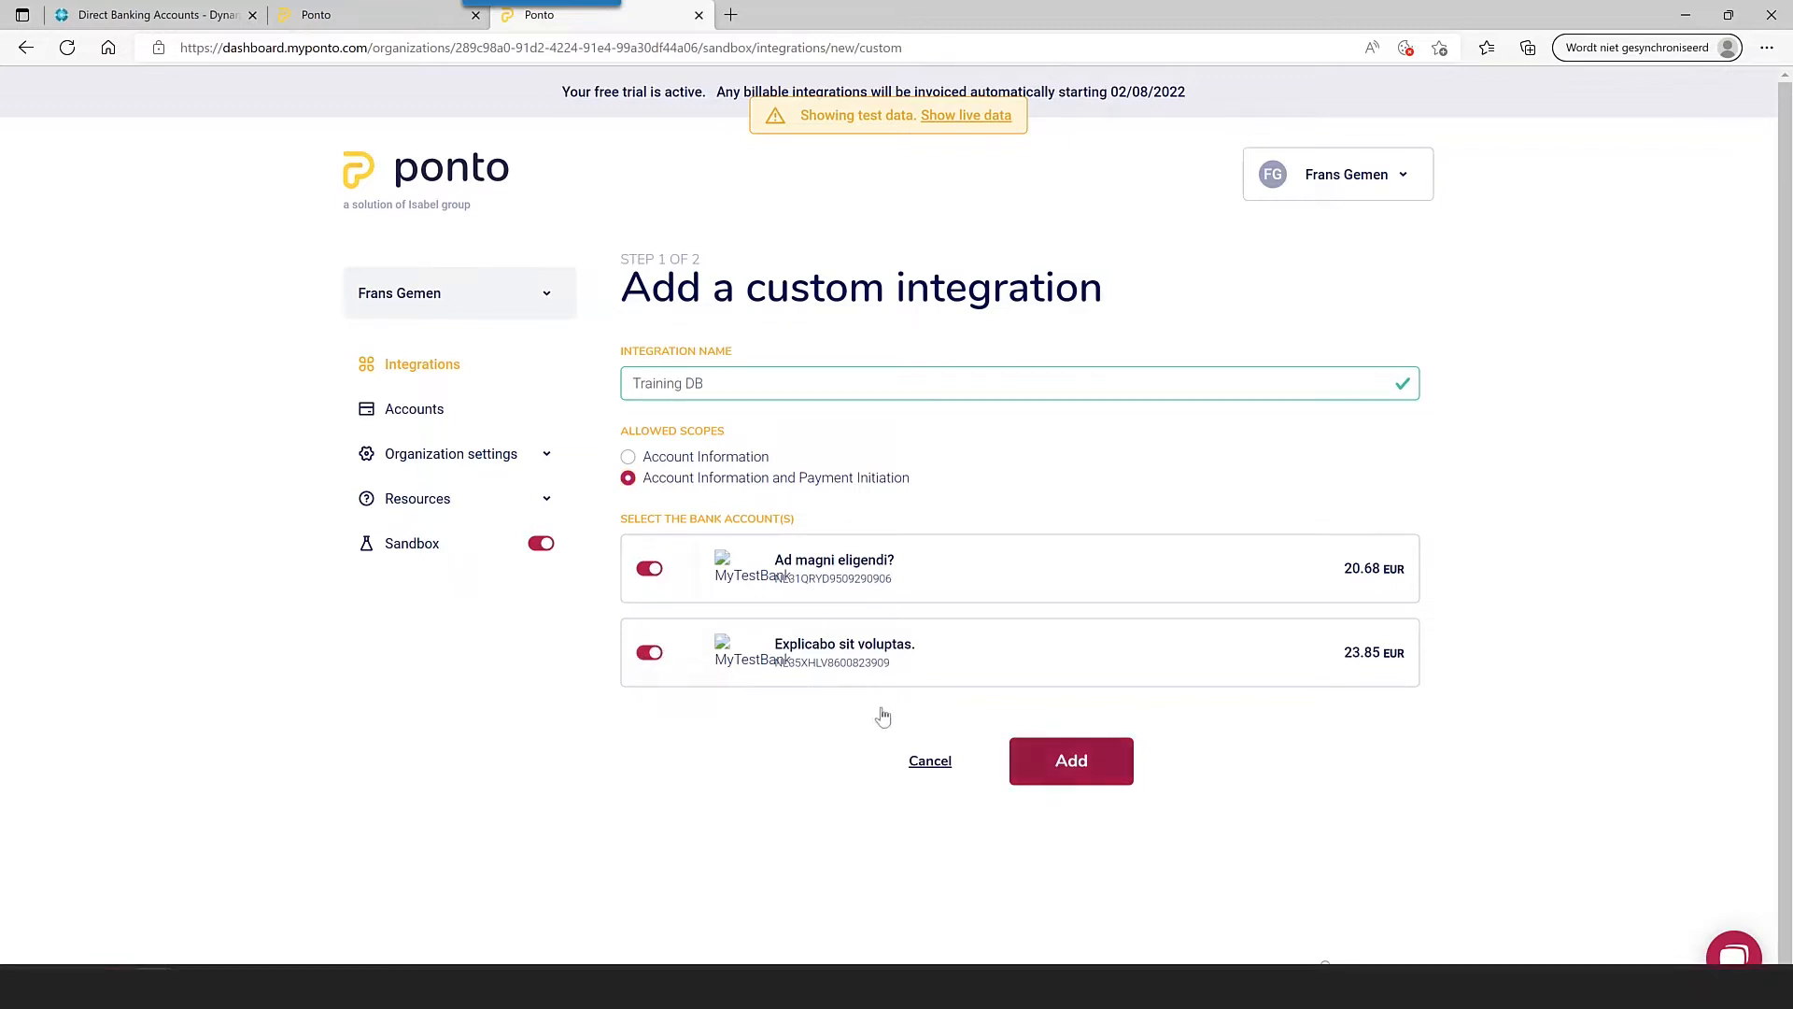
left_click(1103, 773)
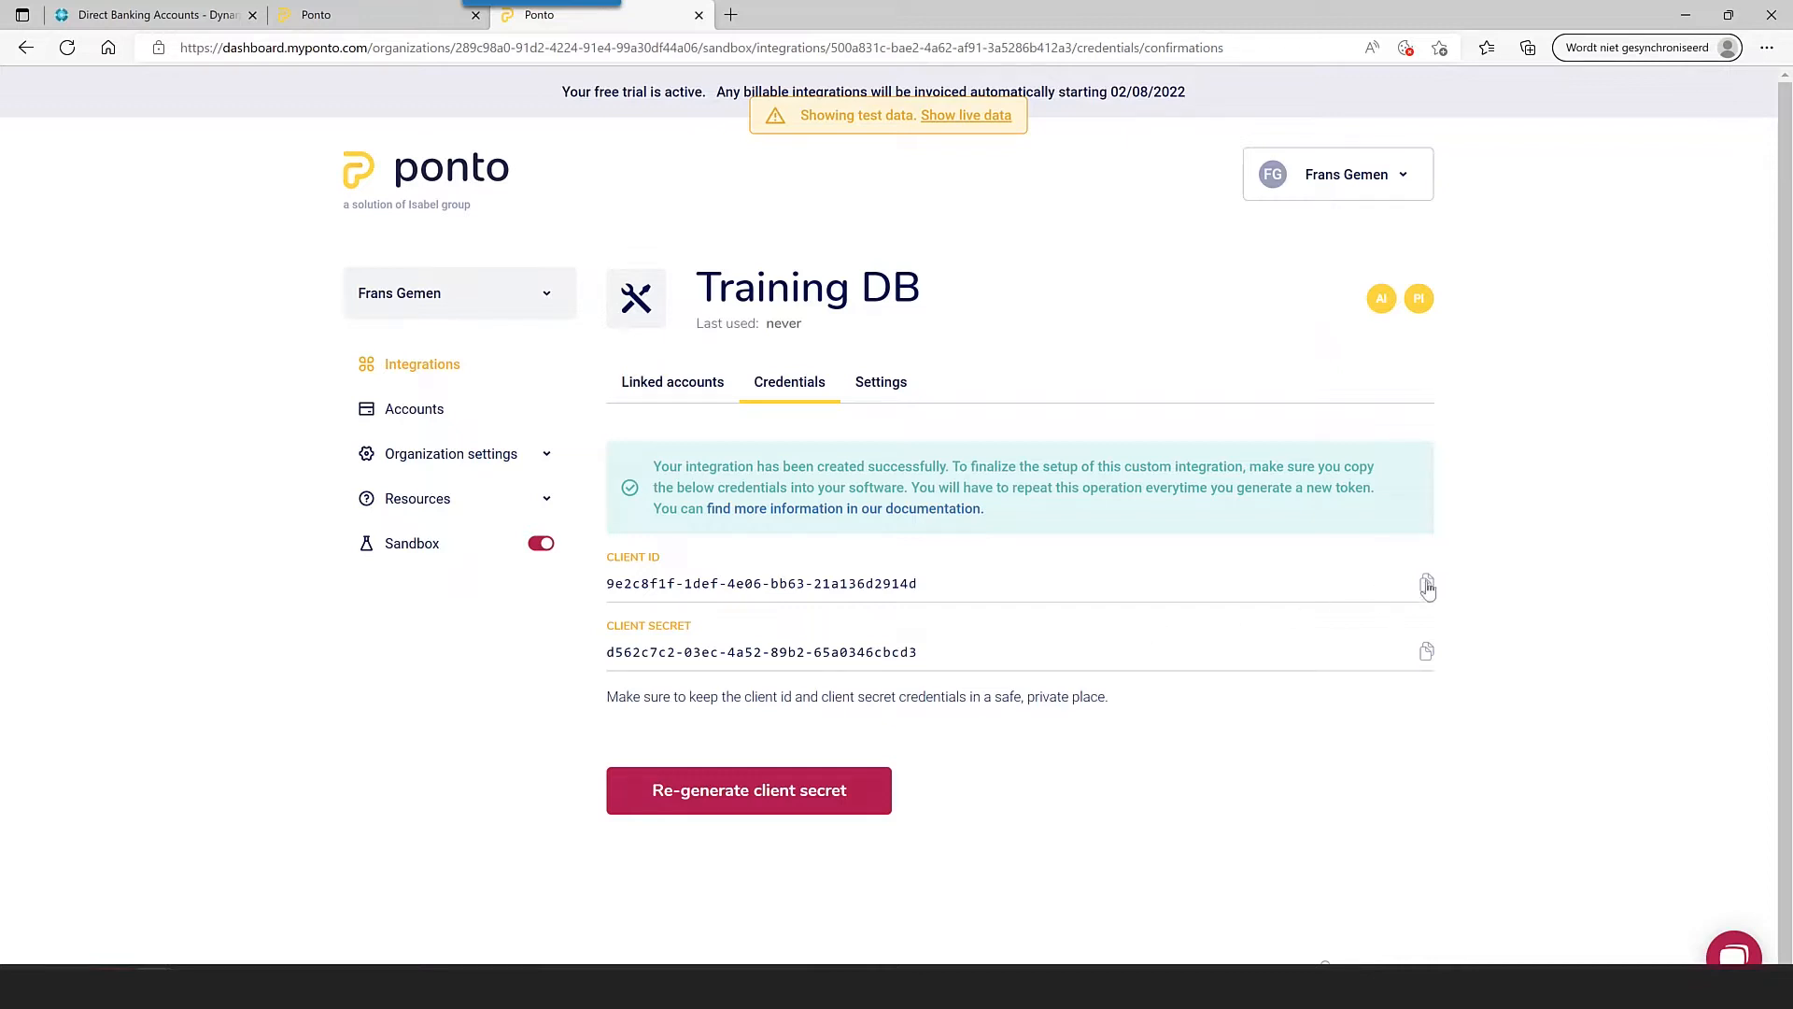
left_click(1427, 587)
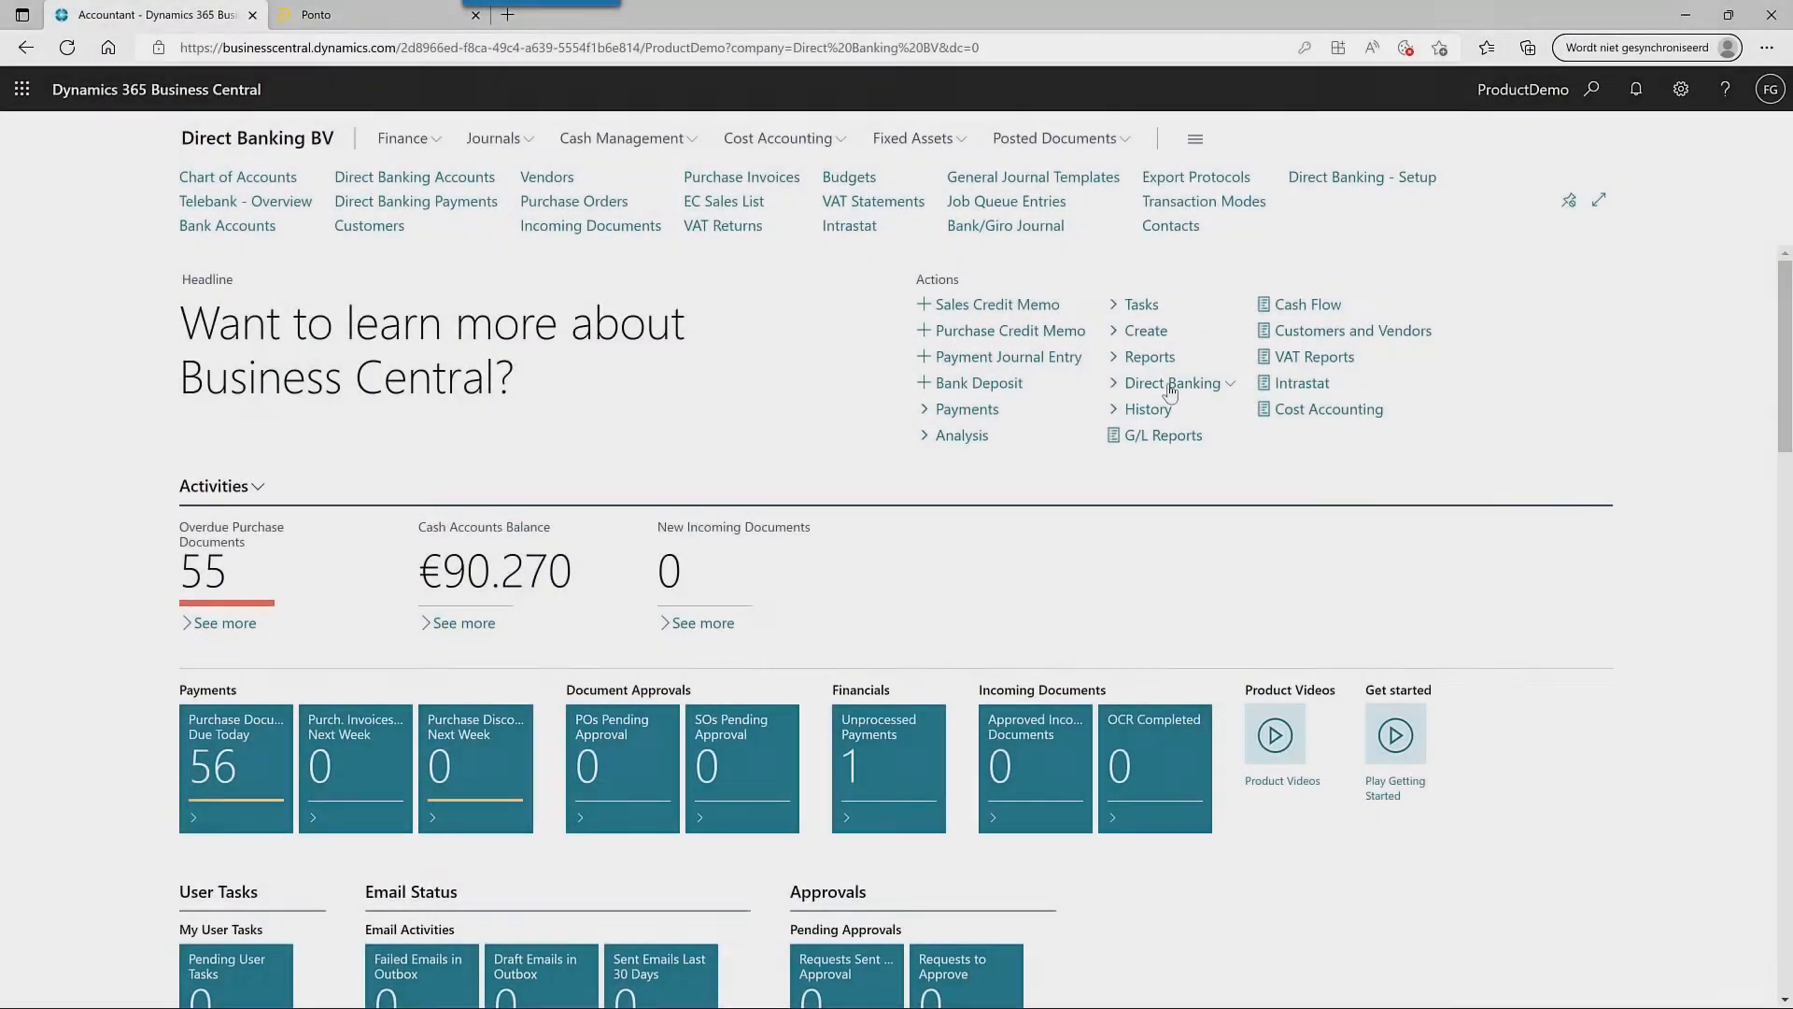
- Run the Direct Banking setup wizard with job queue creation enabled and paste the Ponto client ID
left_click(1167, 383)
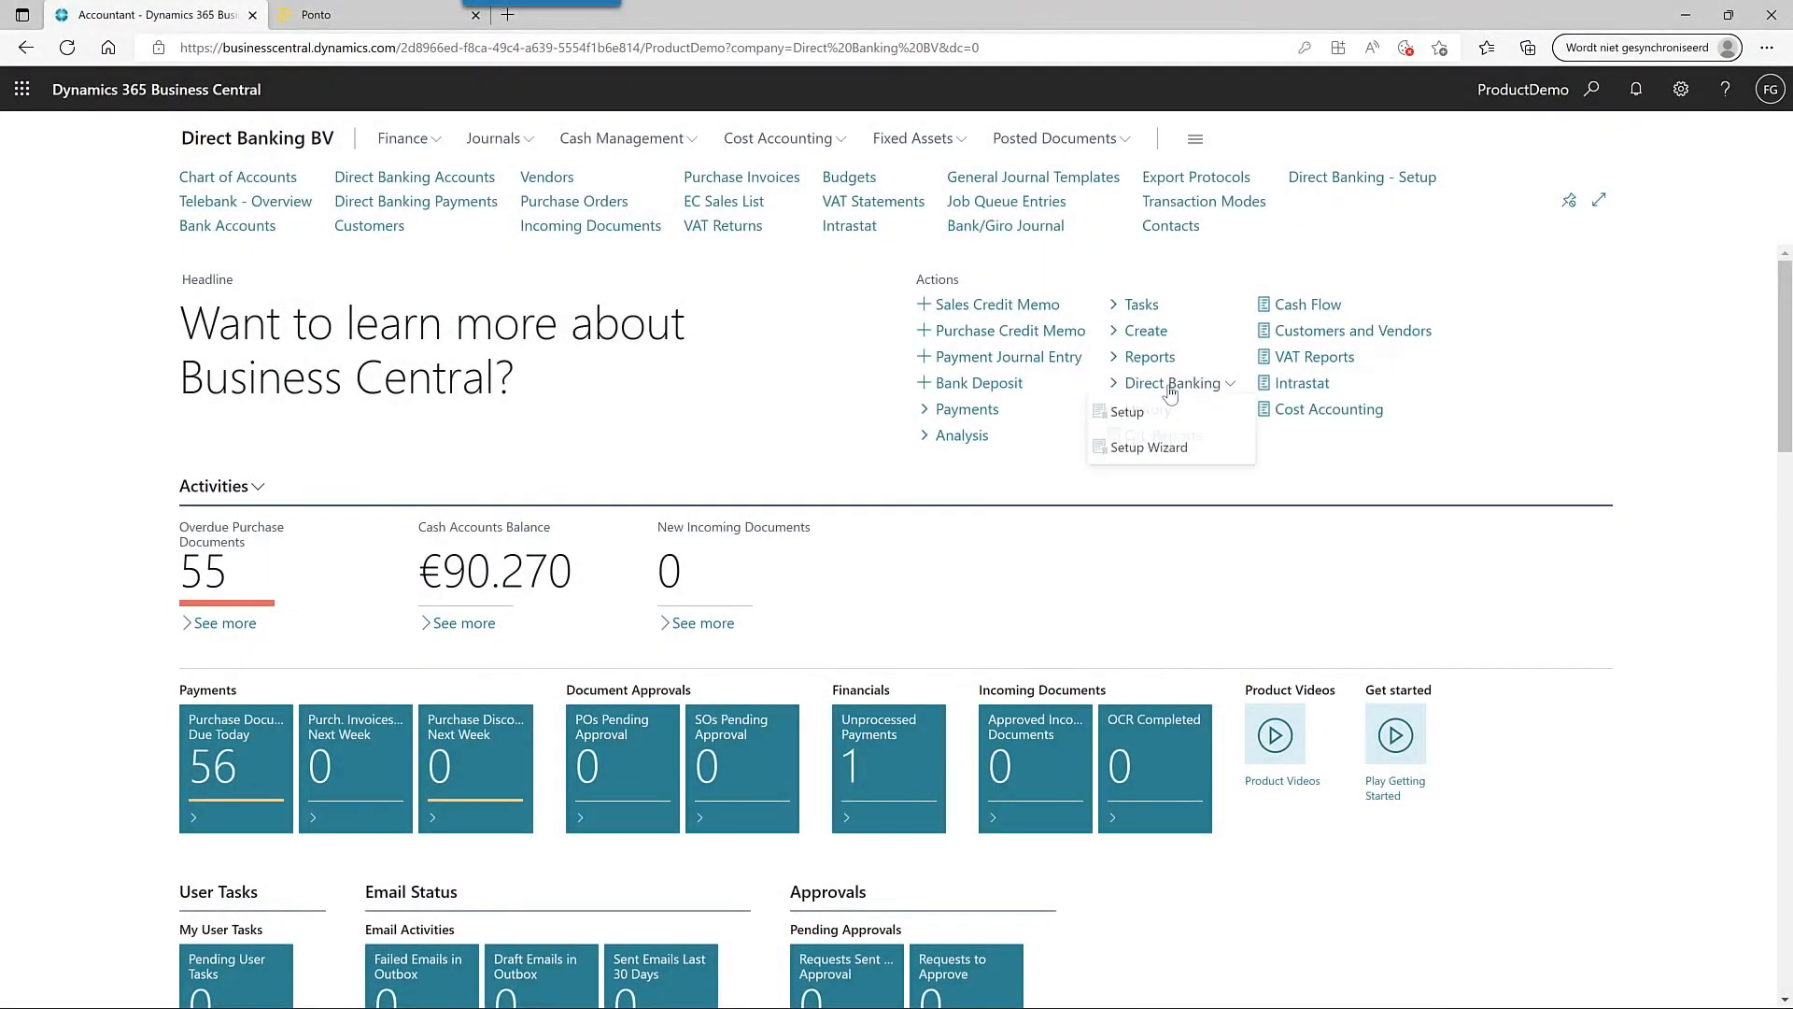
left_click(1176, 450)
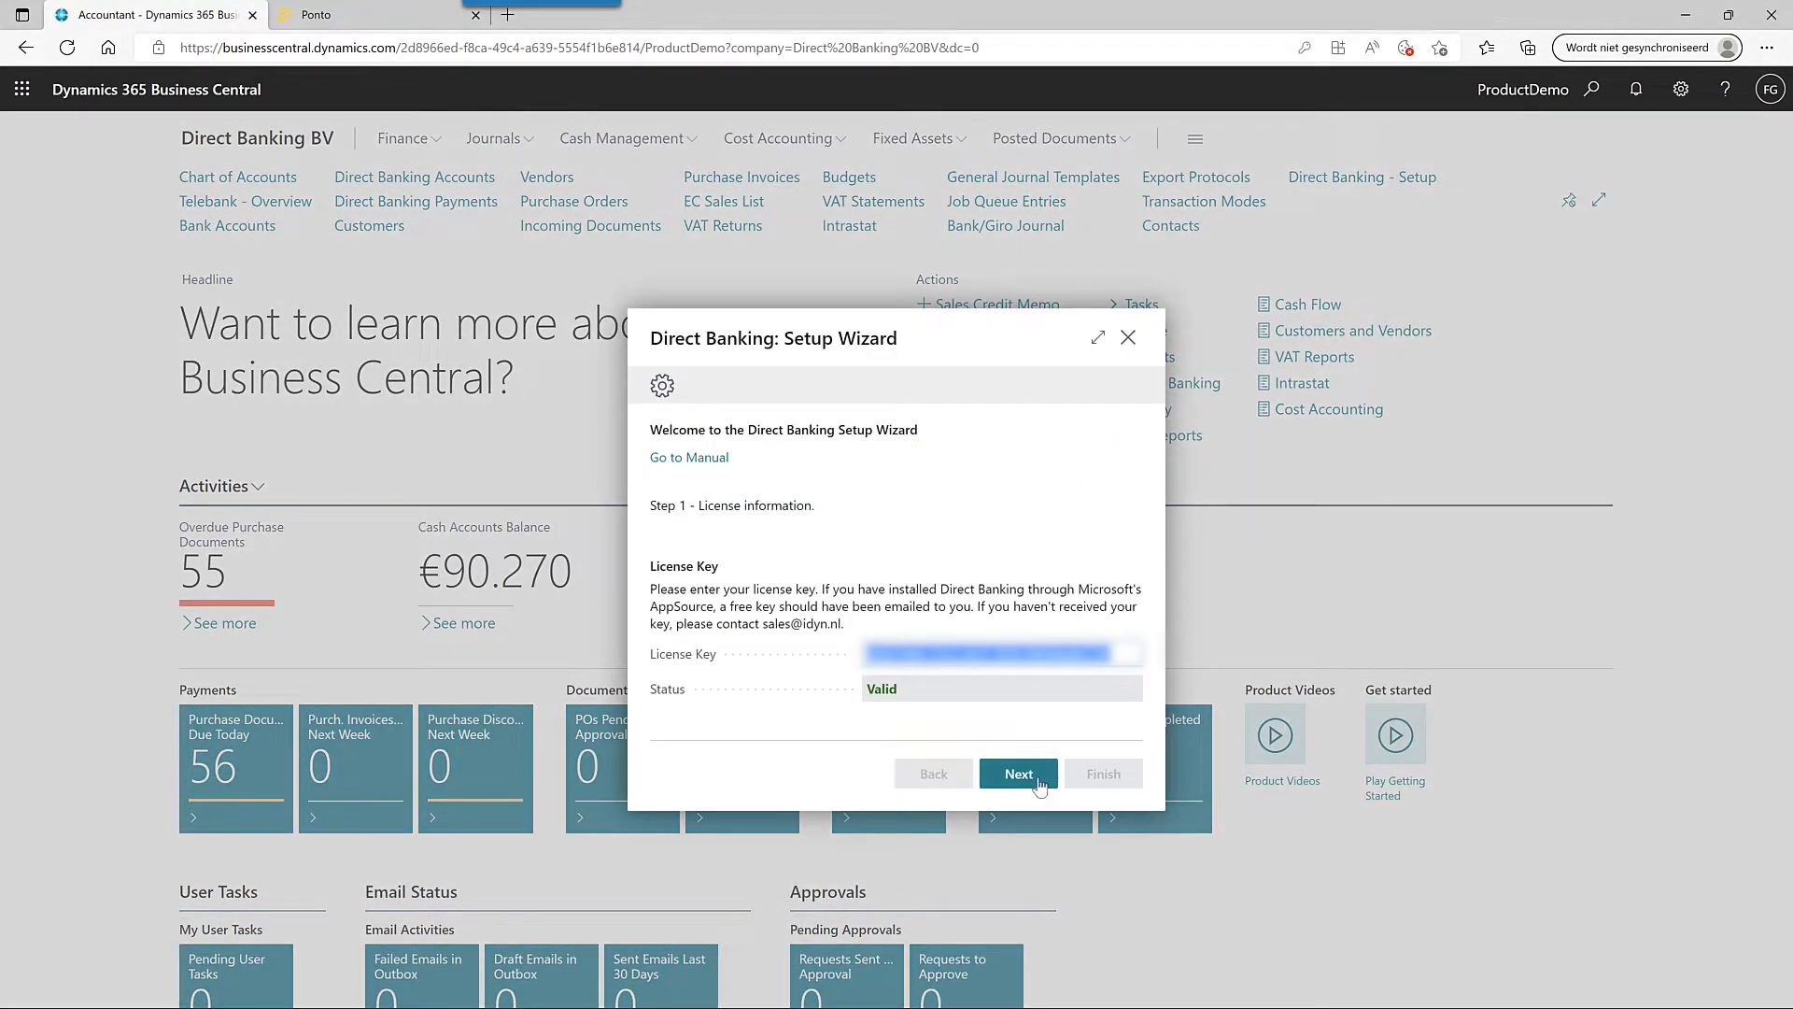
left_click(1039, 784)
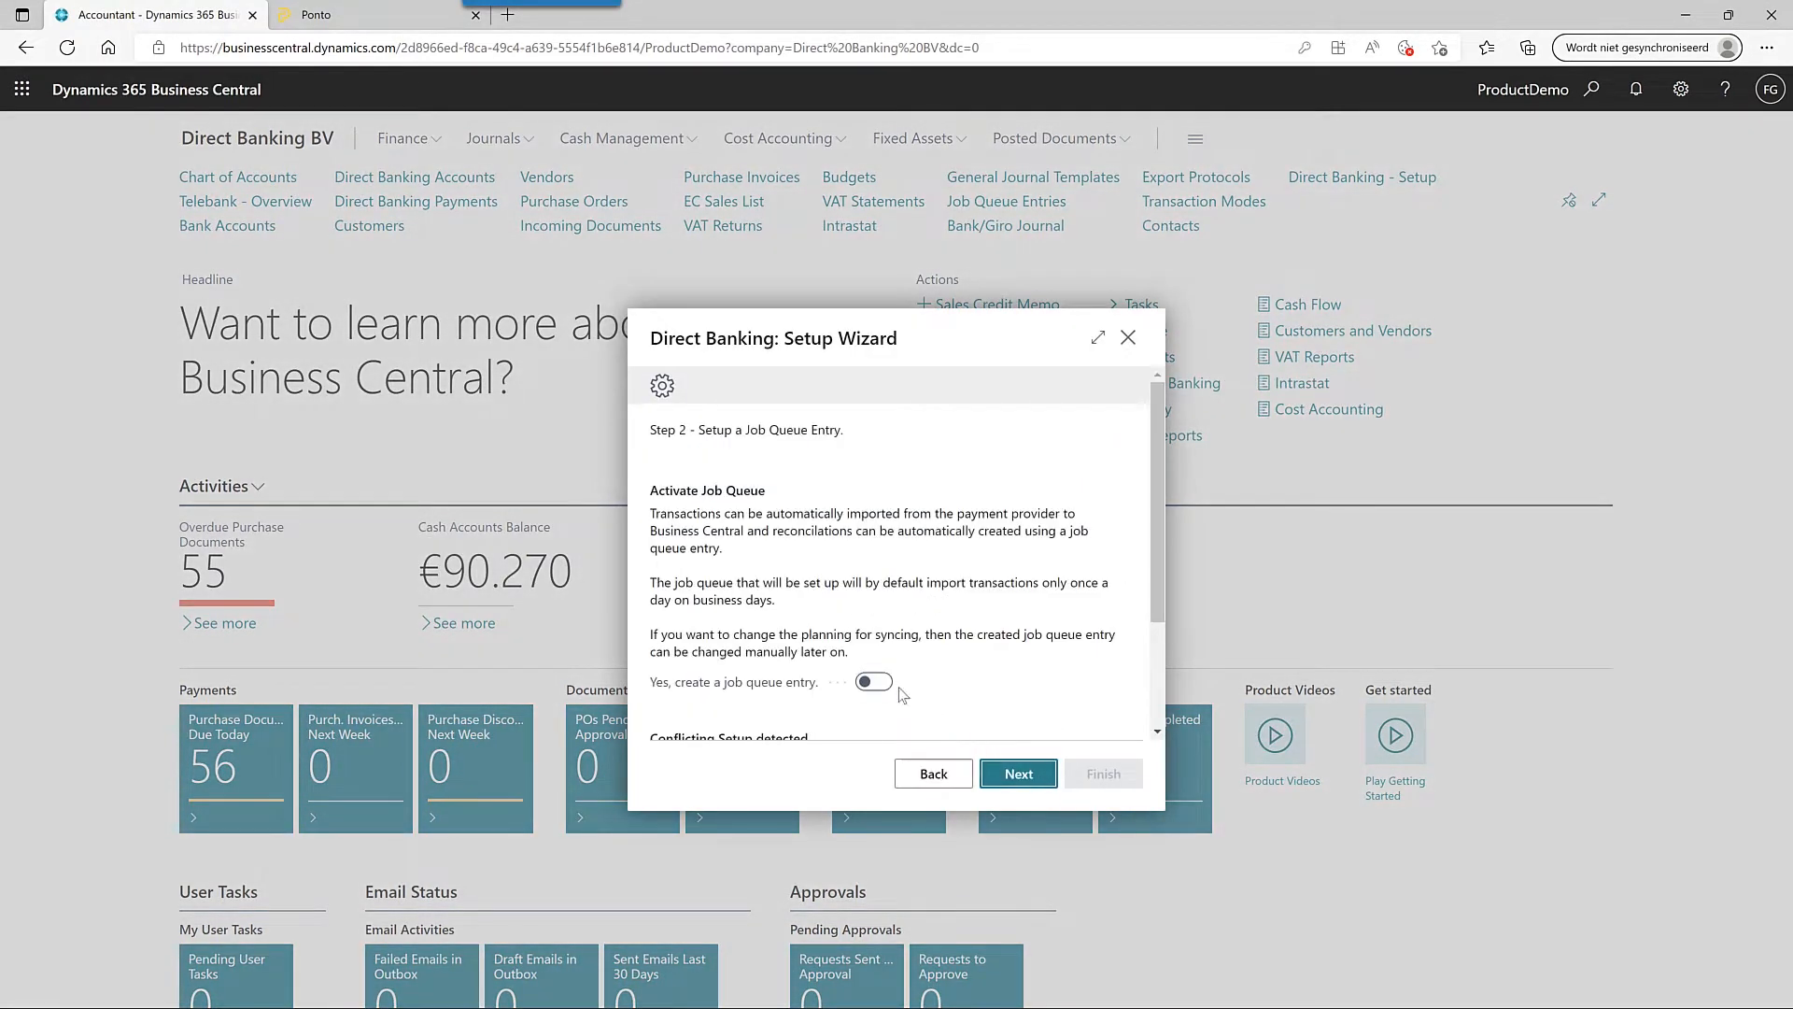
left_click(874, 681)
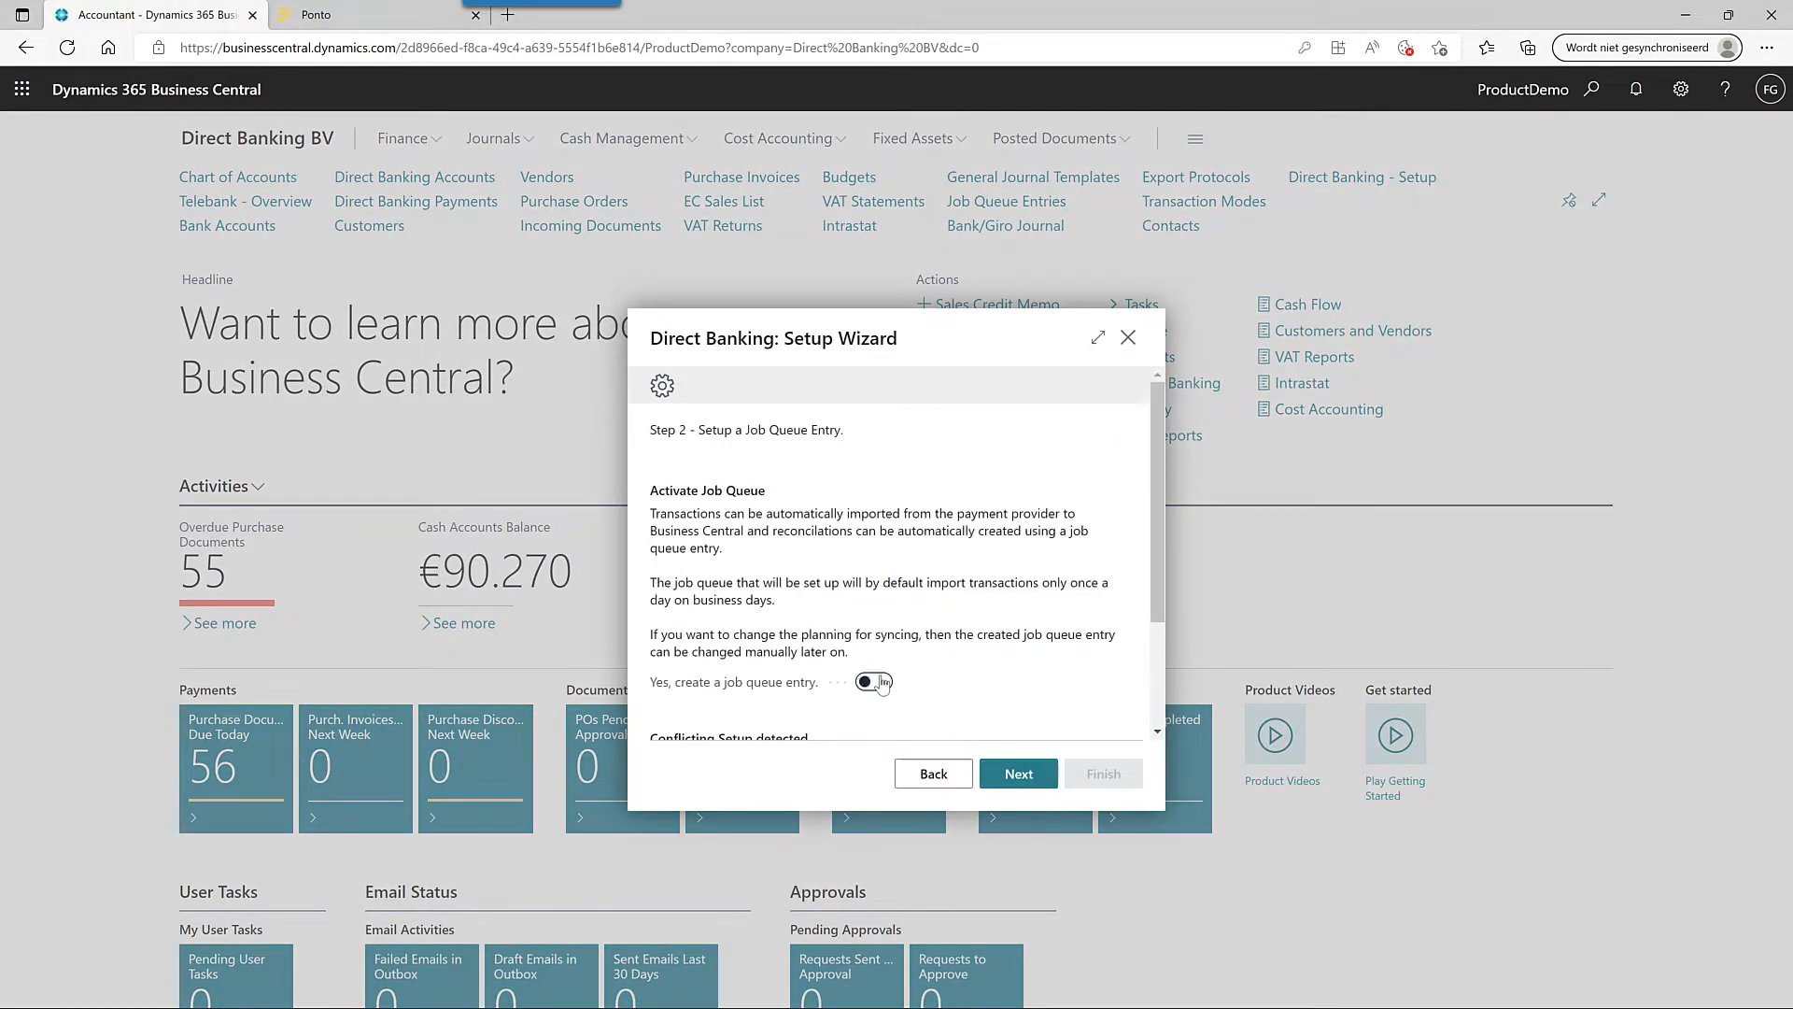
left_click(1028, 781)
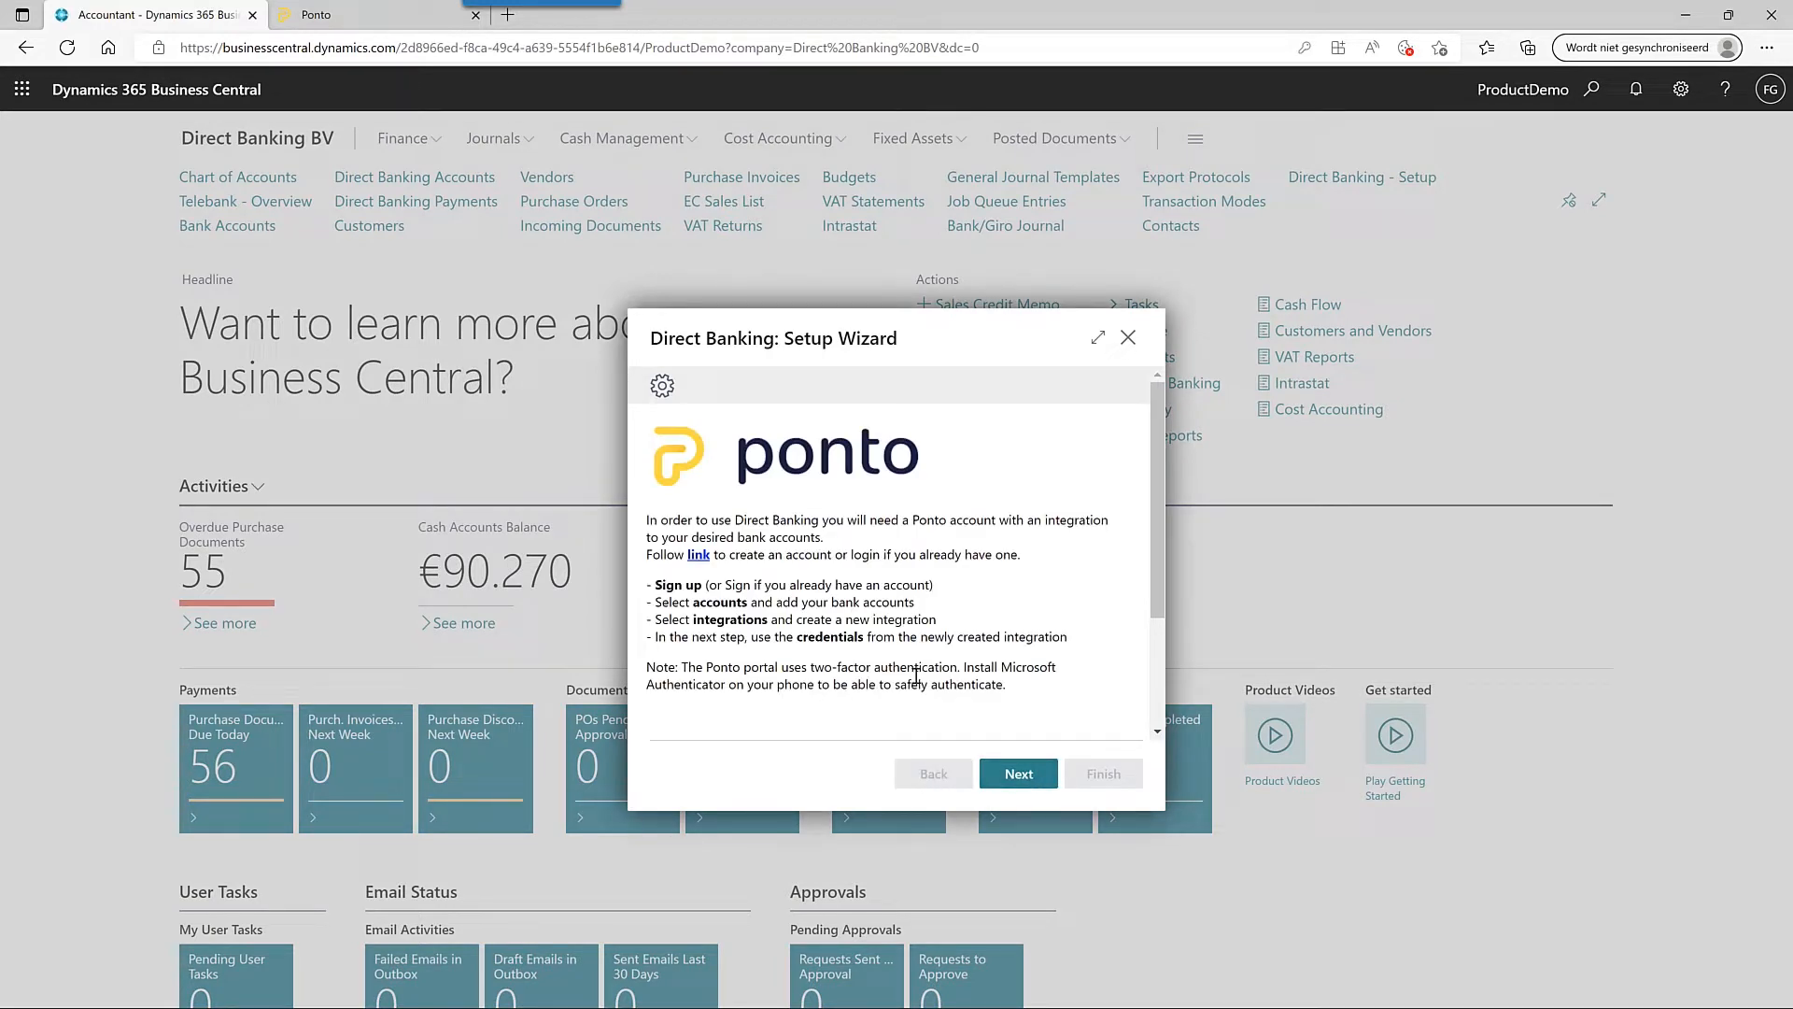
left_click(1025, 781)
left_click(946, 558)
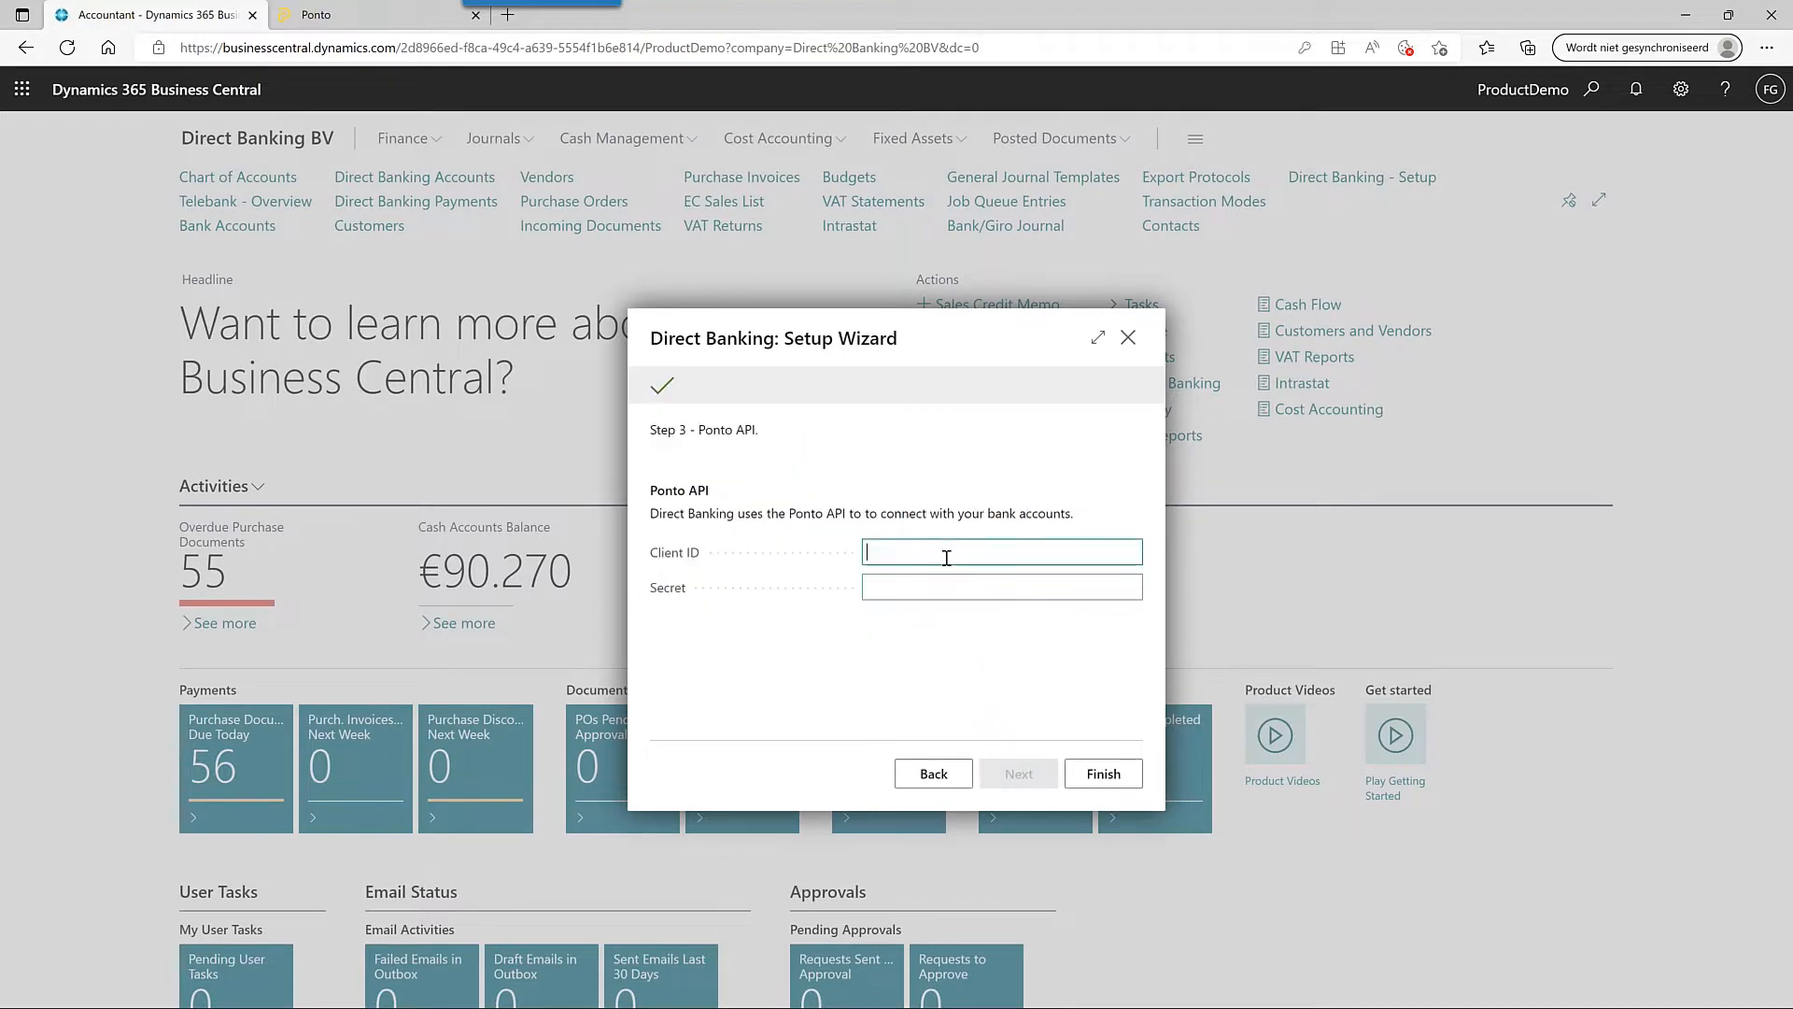
key("ctrl+v")
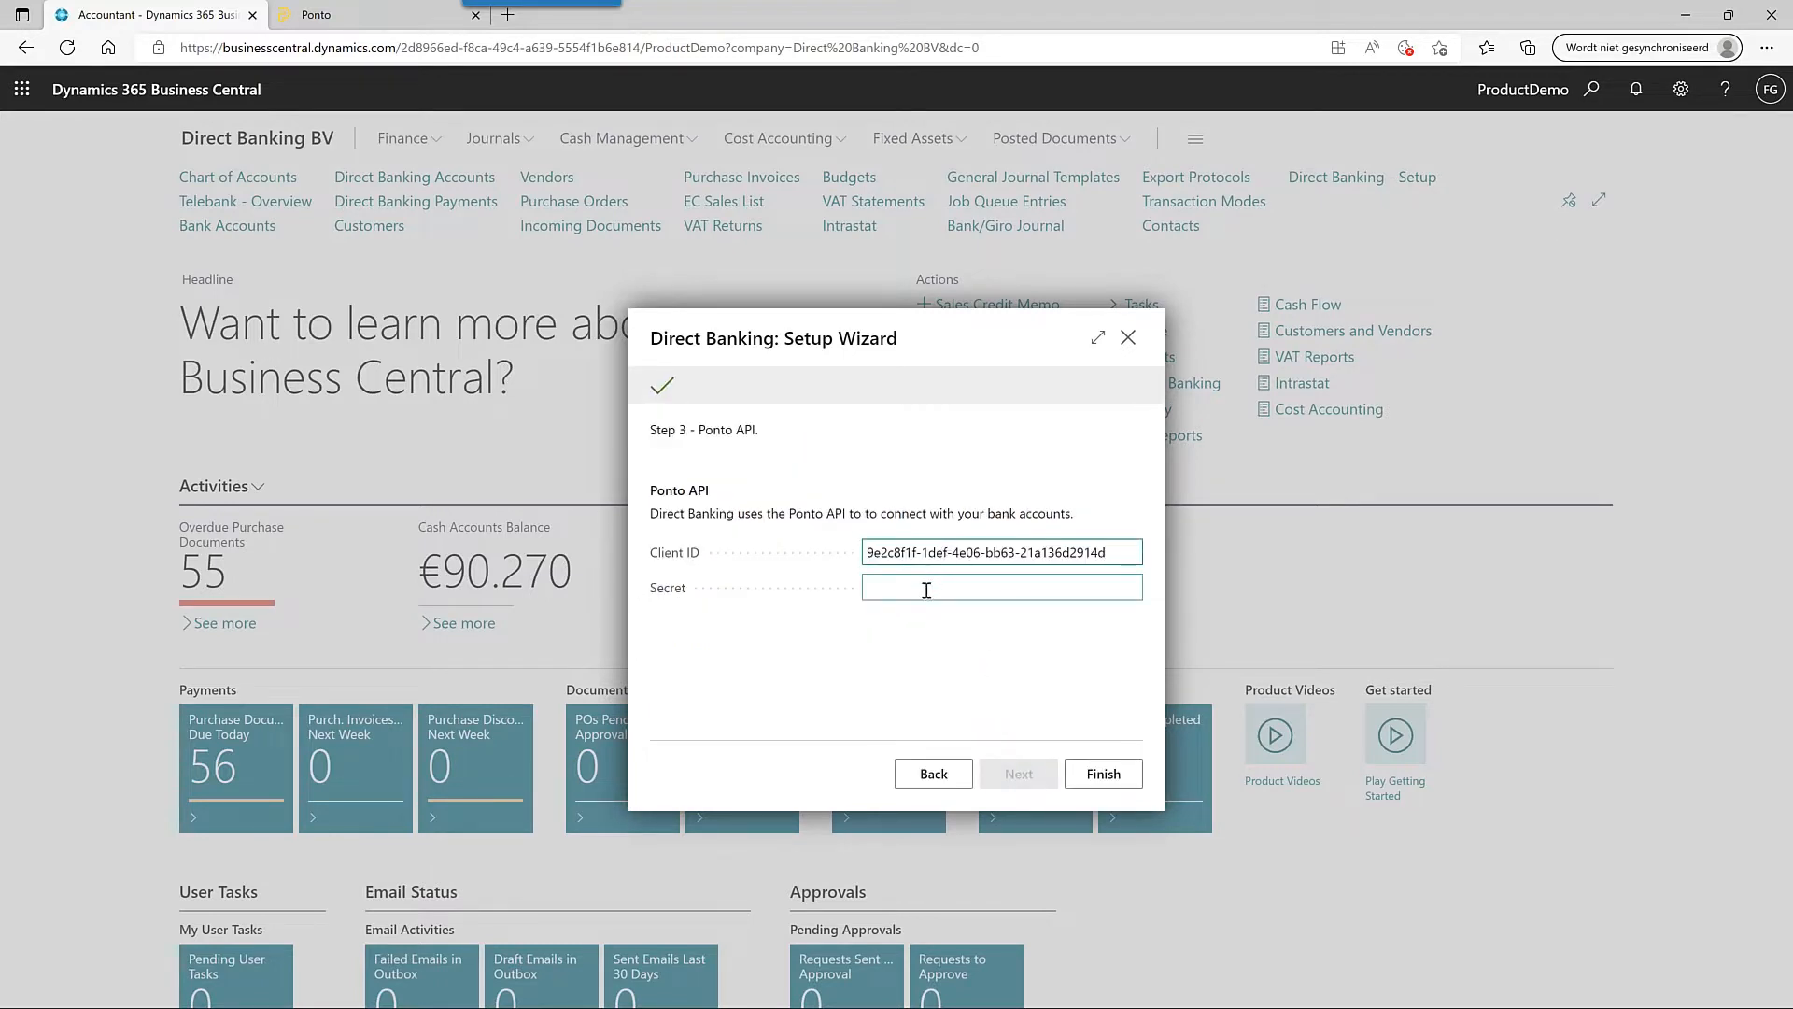
left_click(924, 587)
- Regenerate the Training DB client secret in Ponto and copy it
left_click(374, 17)
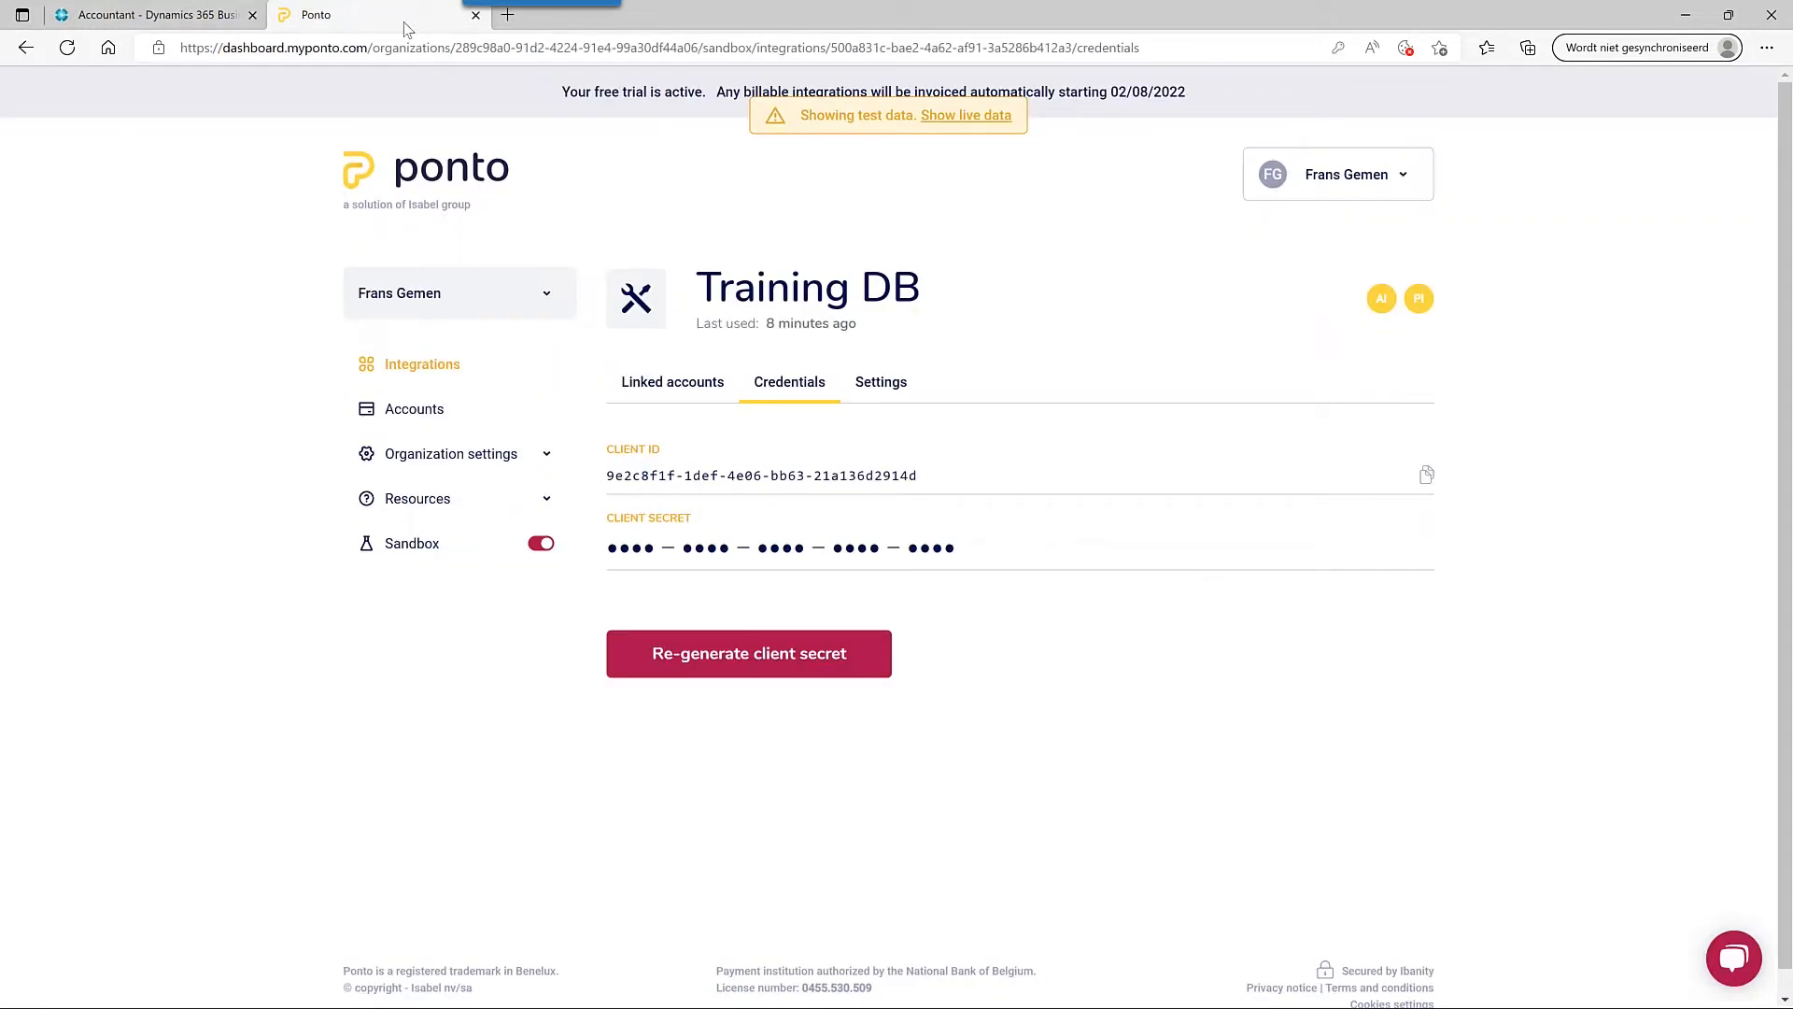
left_click(796, 669)
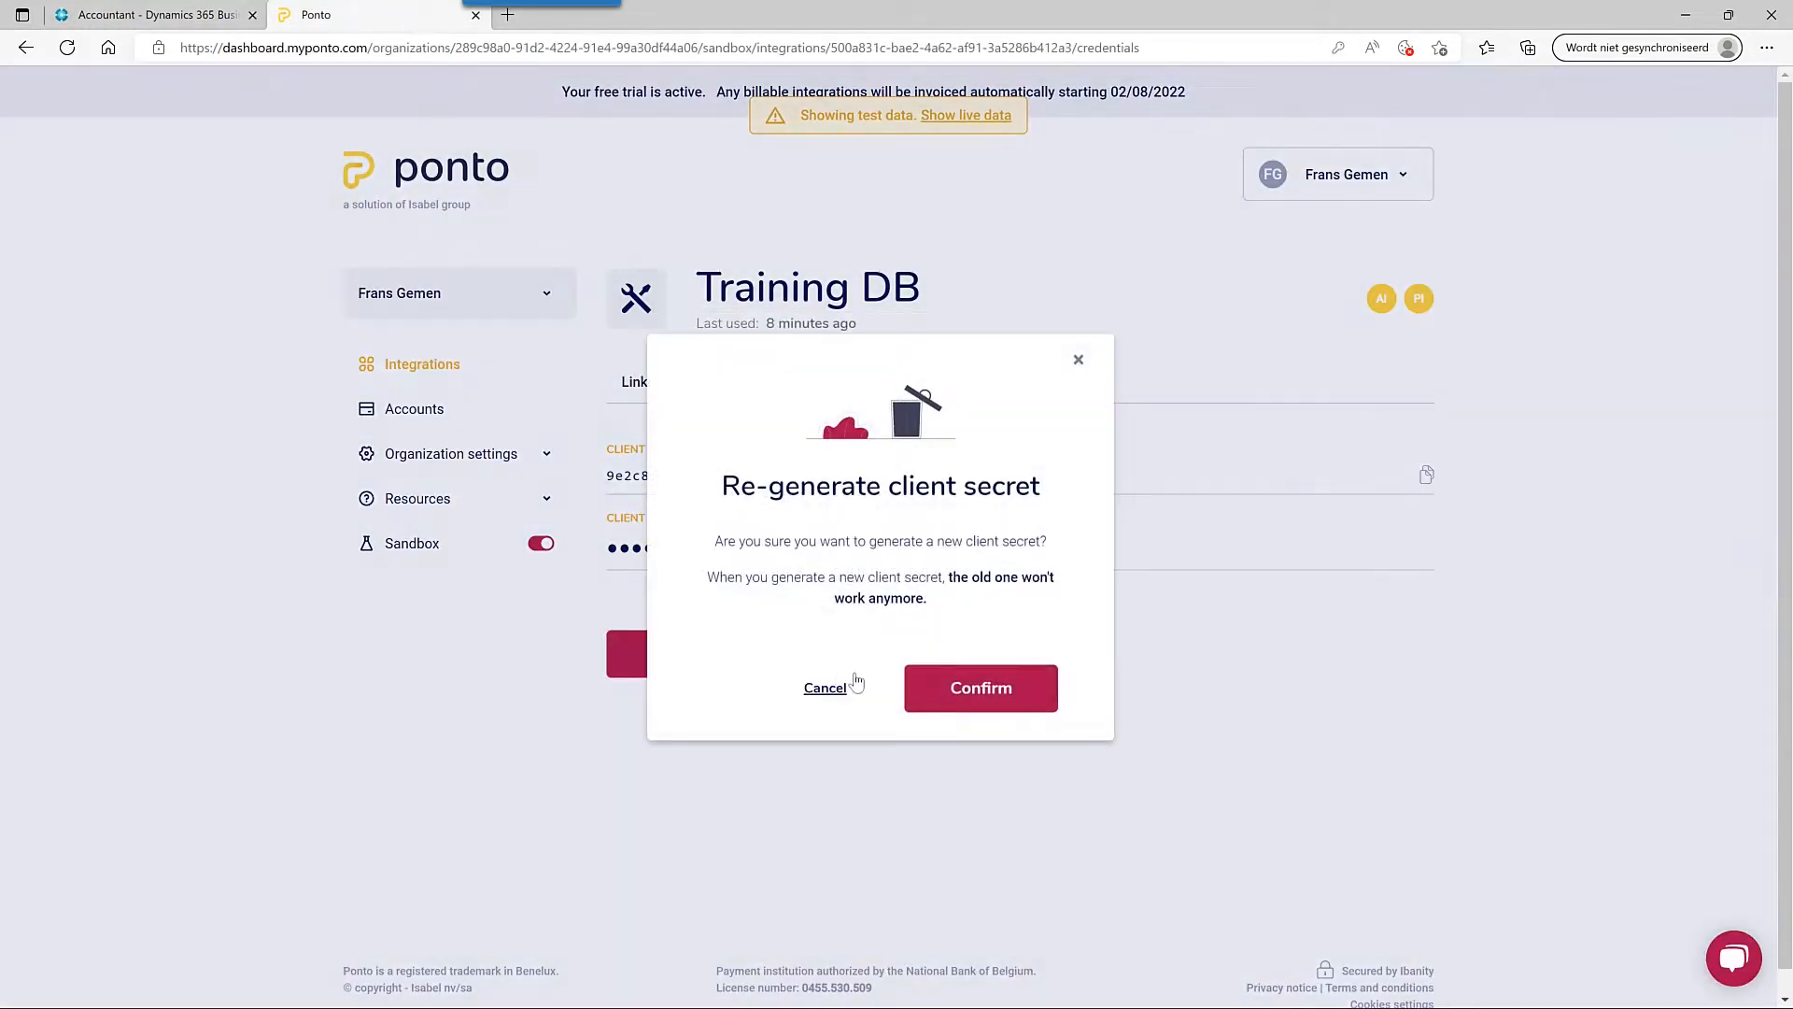
left_click(989, 691)
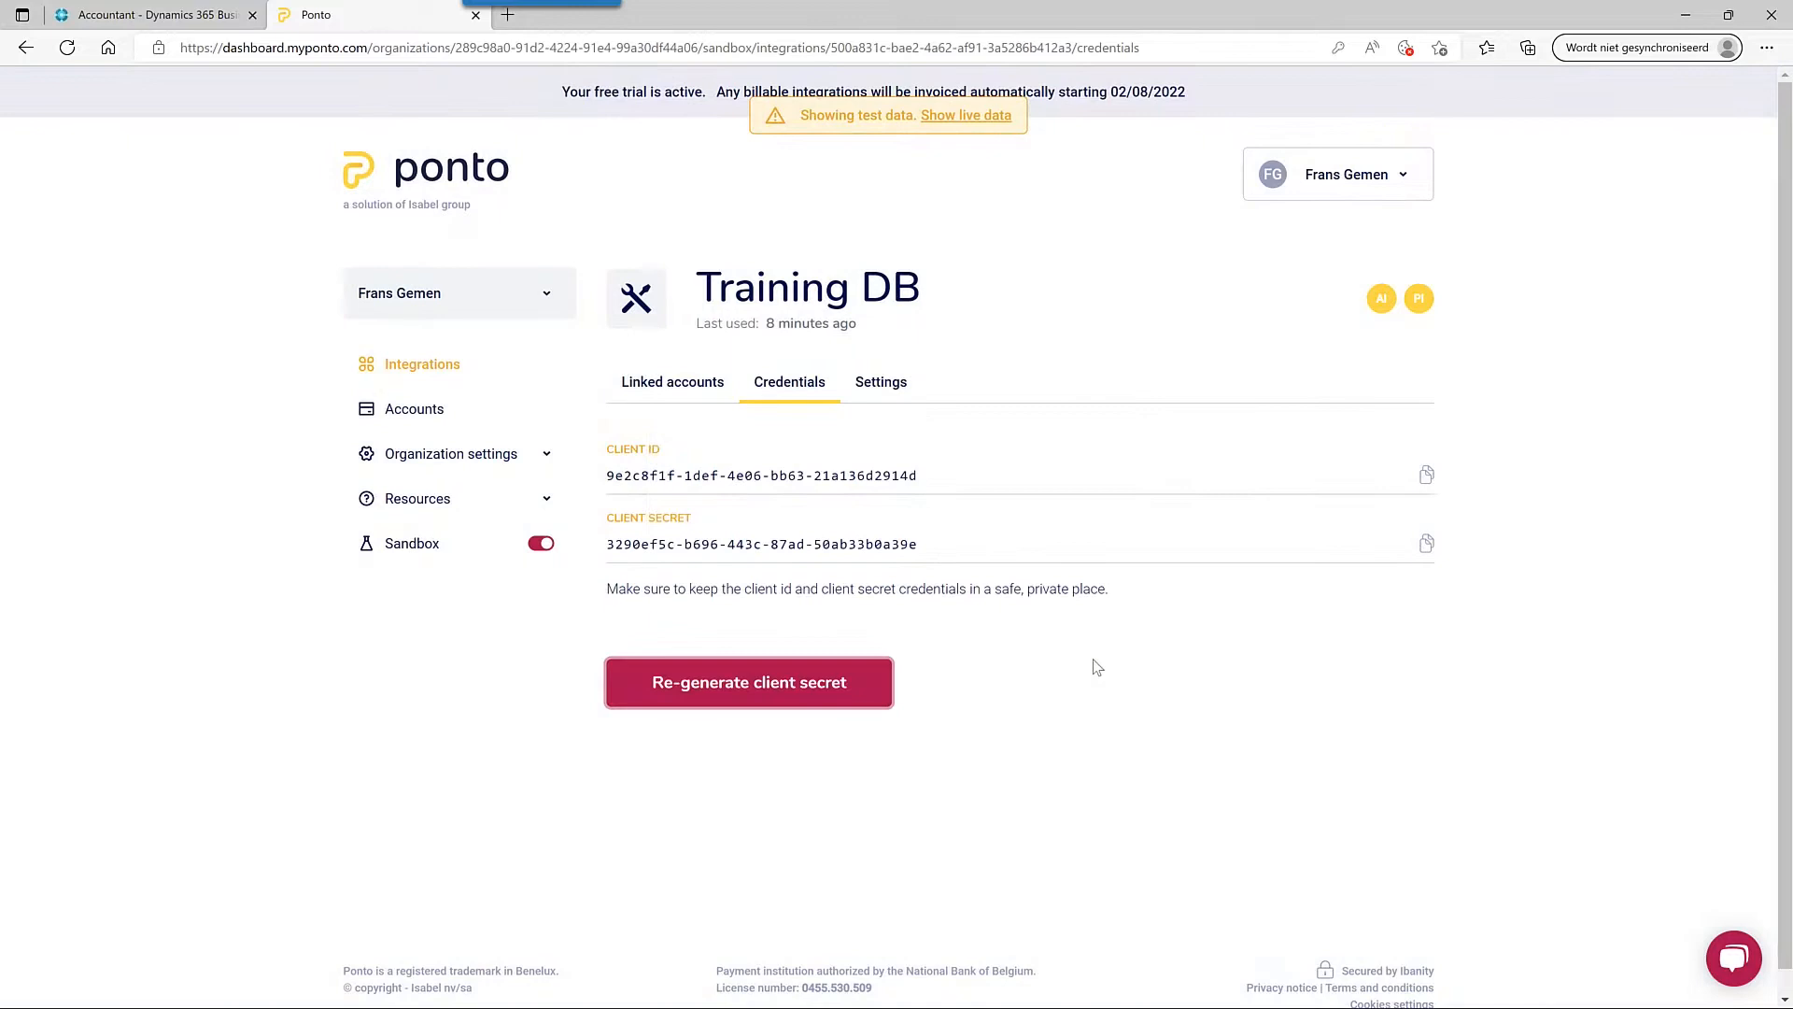
left_click(1426, 545)
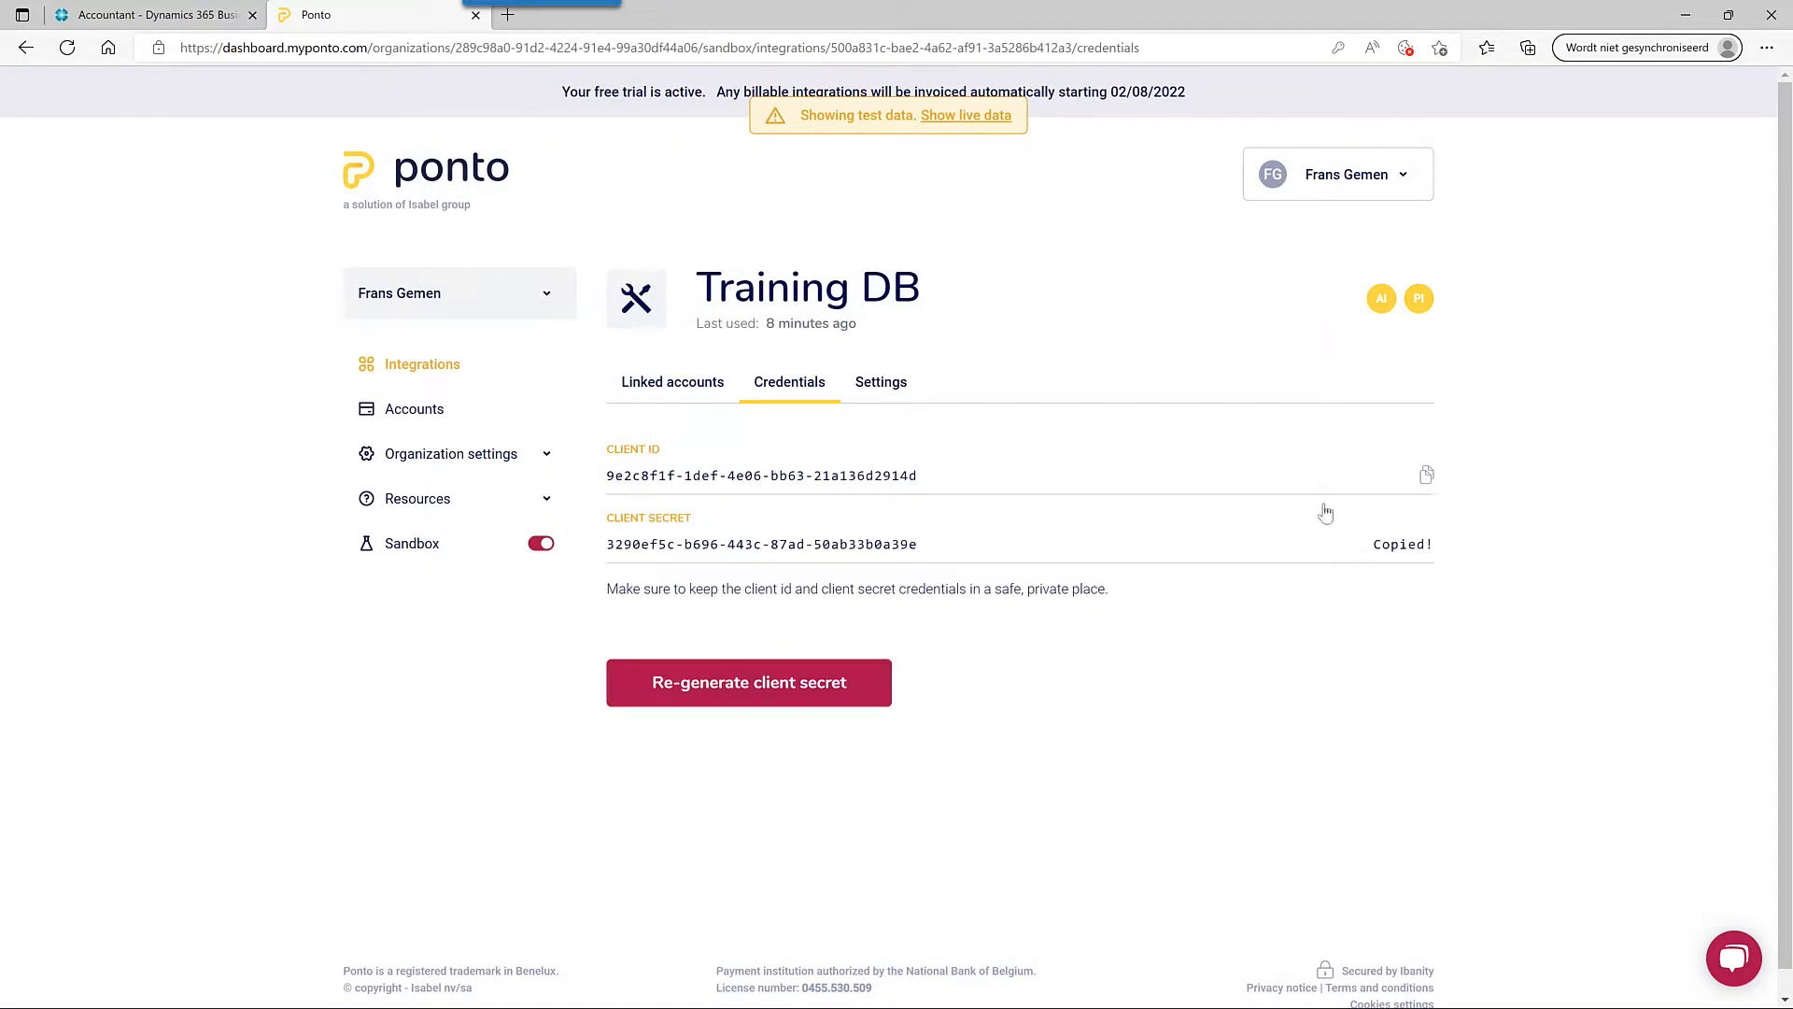
- Paste the client secret into the wizard and finish the Direct Banking setup
left_click(224, 16)
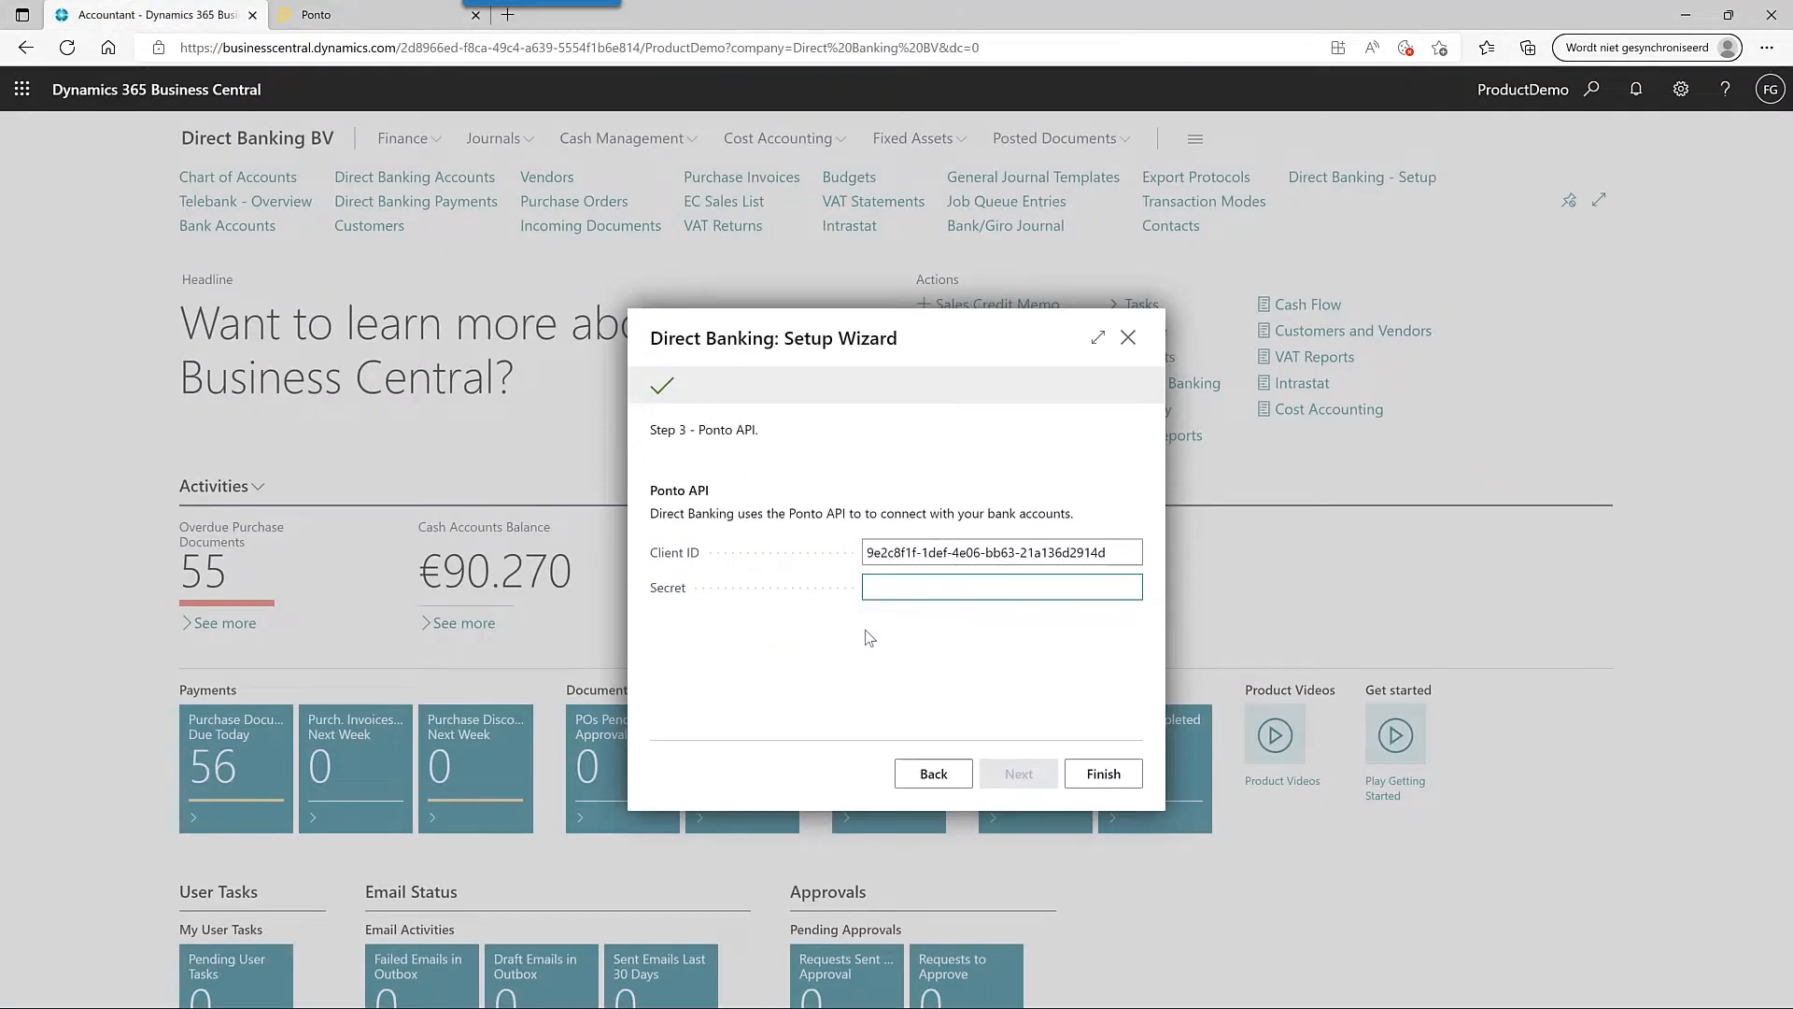
key("ctrl+v")
left_click(1103, 773)
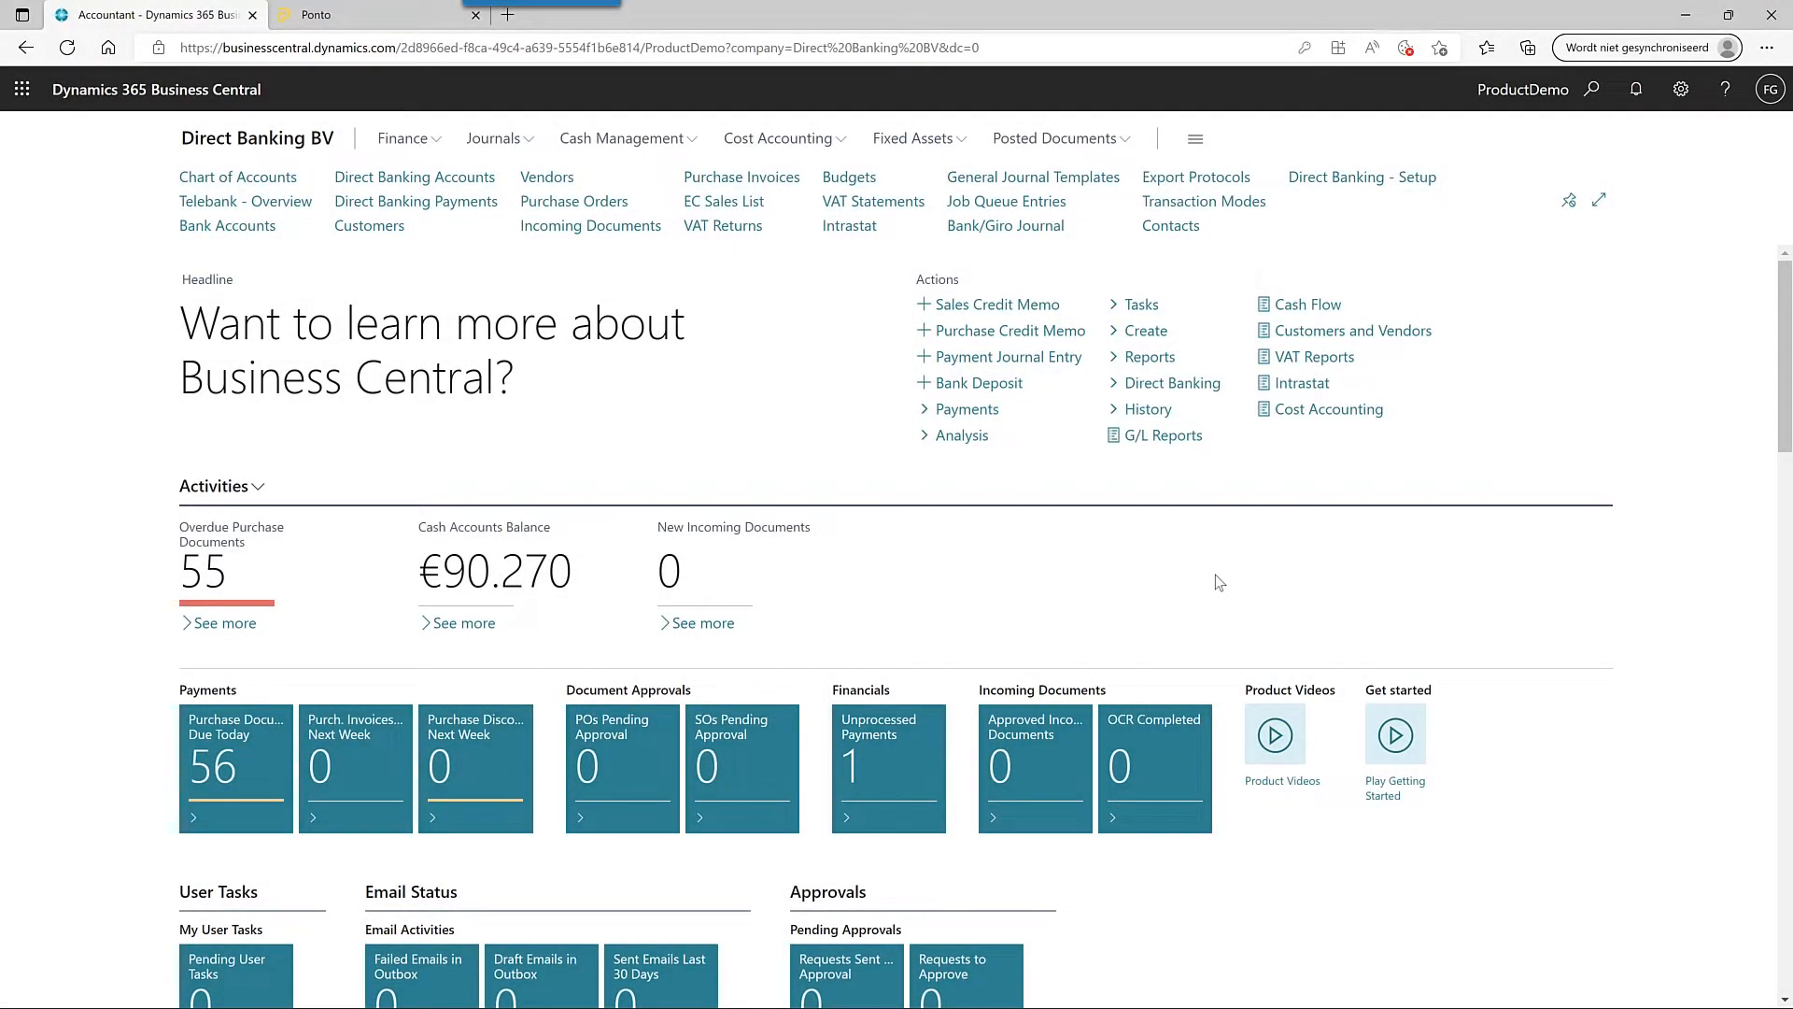
- Check the Direct Banking Setup card shows the stored Ponto credentials, then close it
left_click(1190, 384)
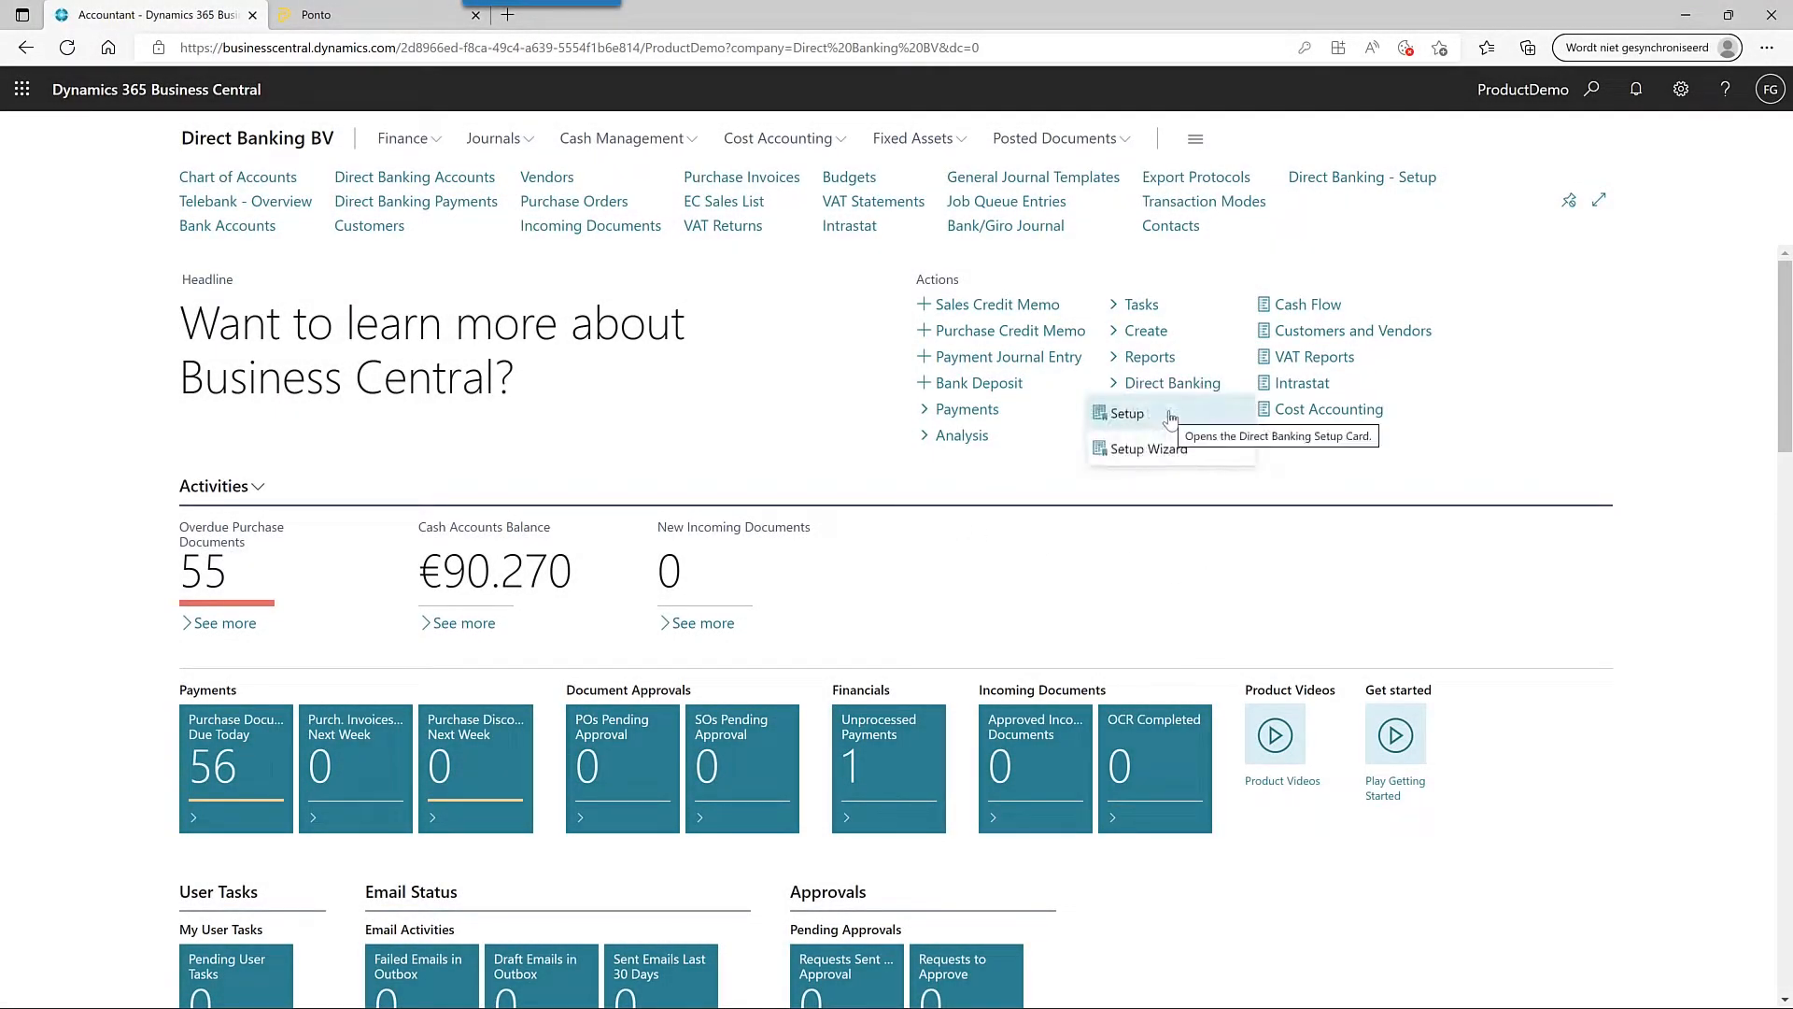
left_click(1170, 415)
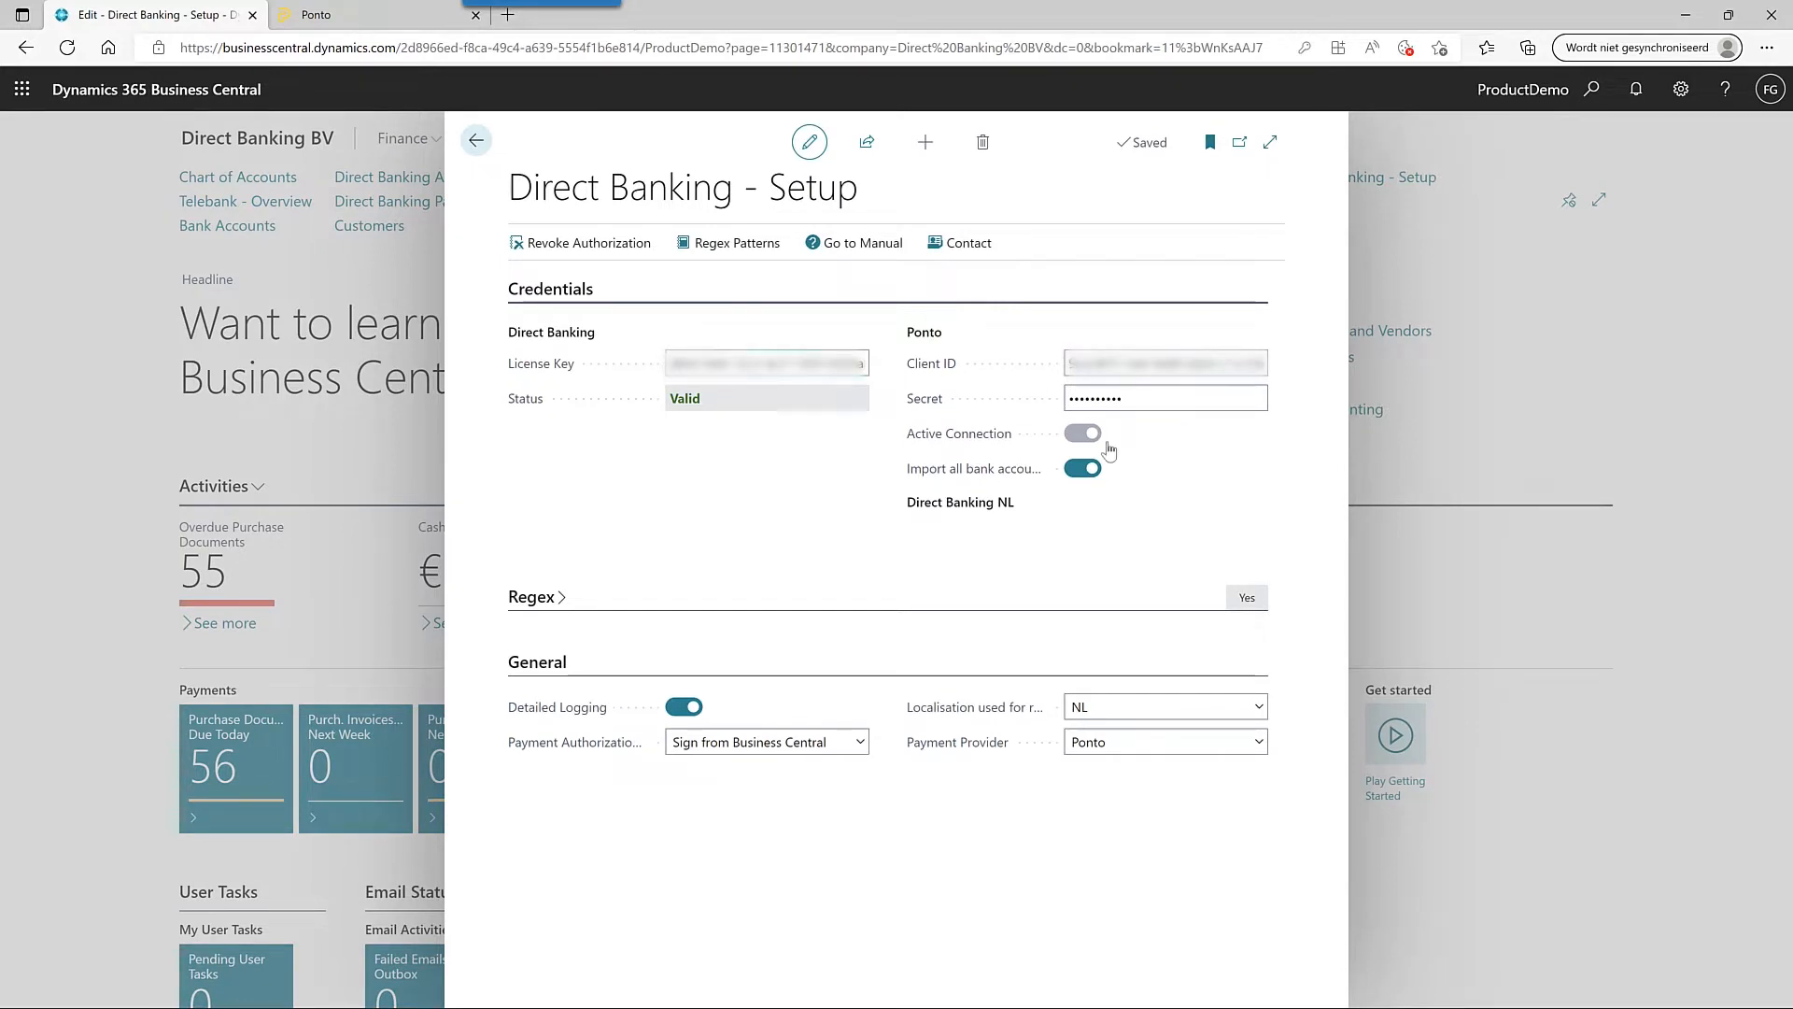
key("Escape")
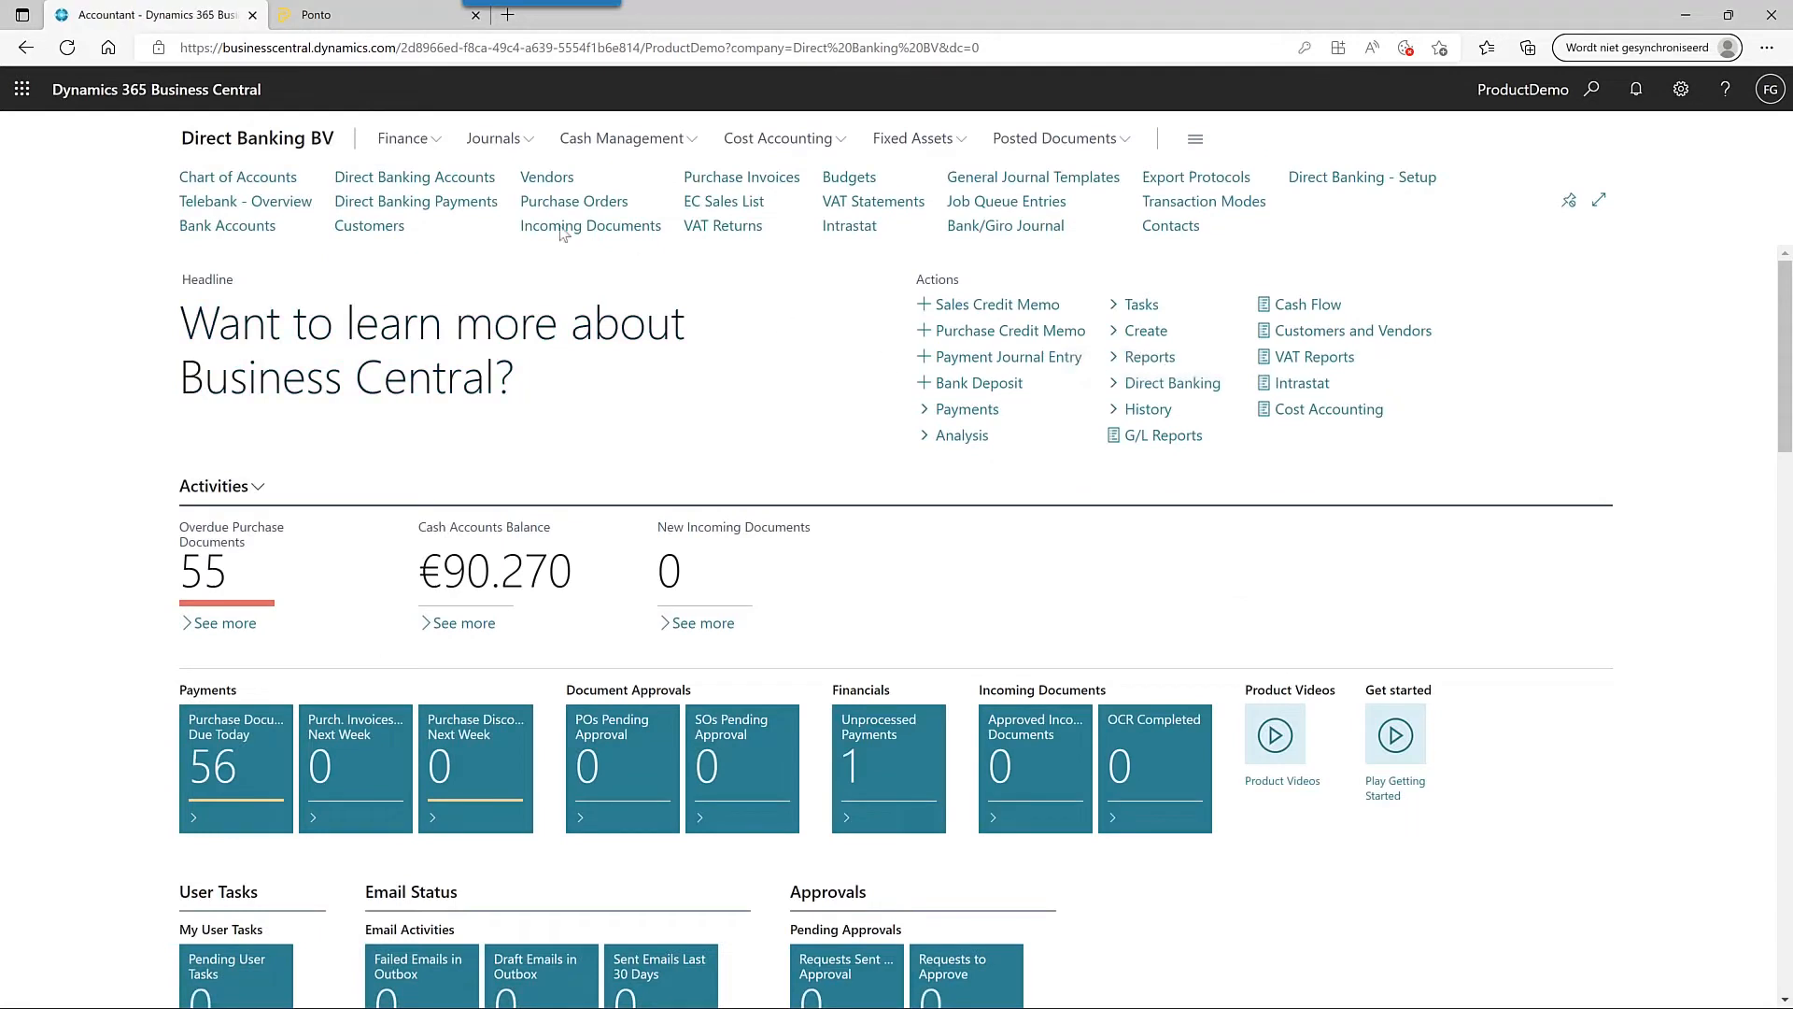
- Synchronize Direct Banking Accounts to pull in the MyTestBank savings and checking accounts
left_click(446, 180)
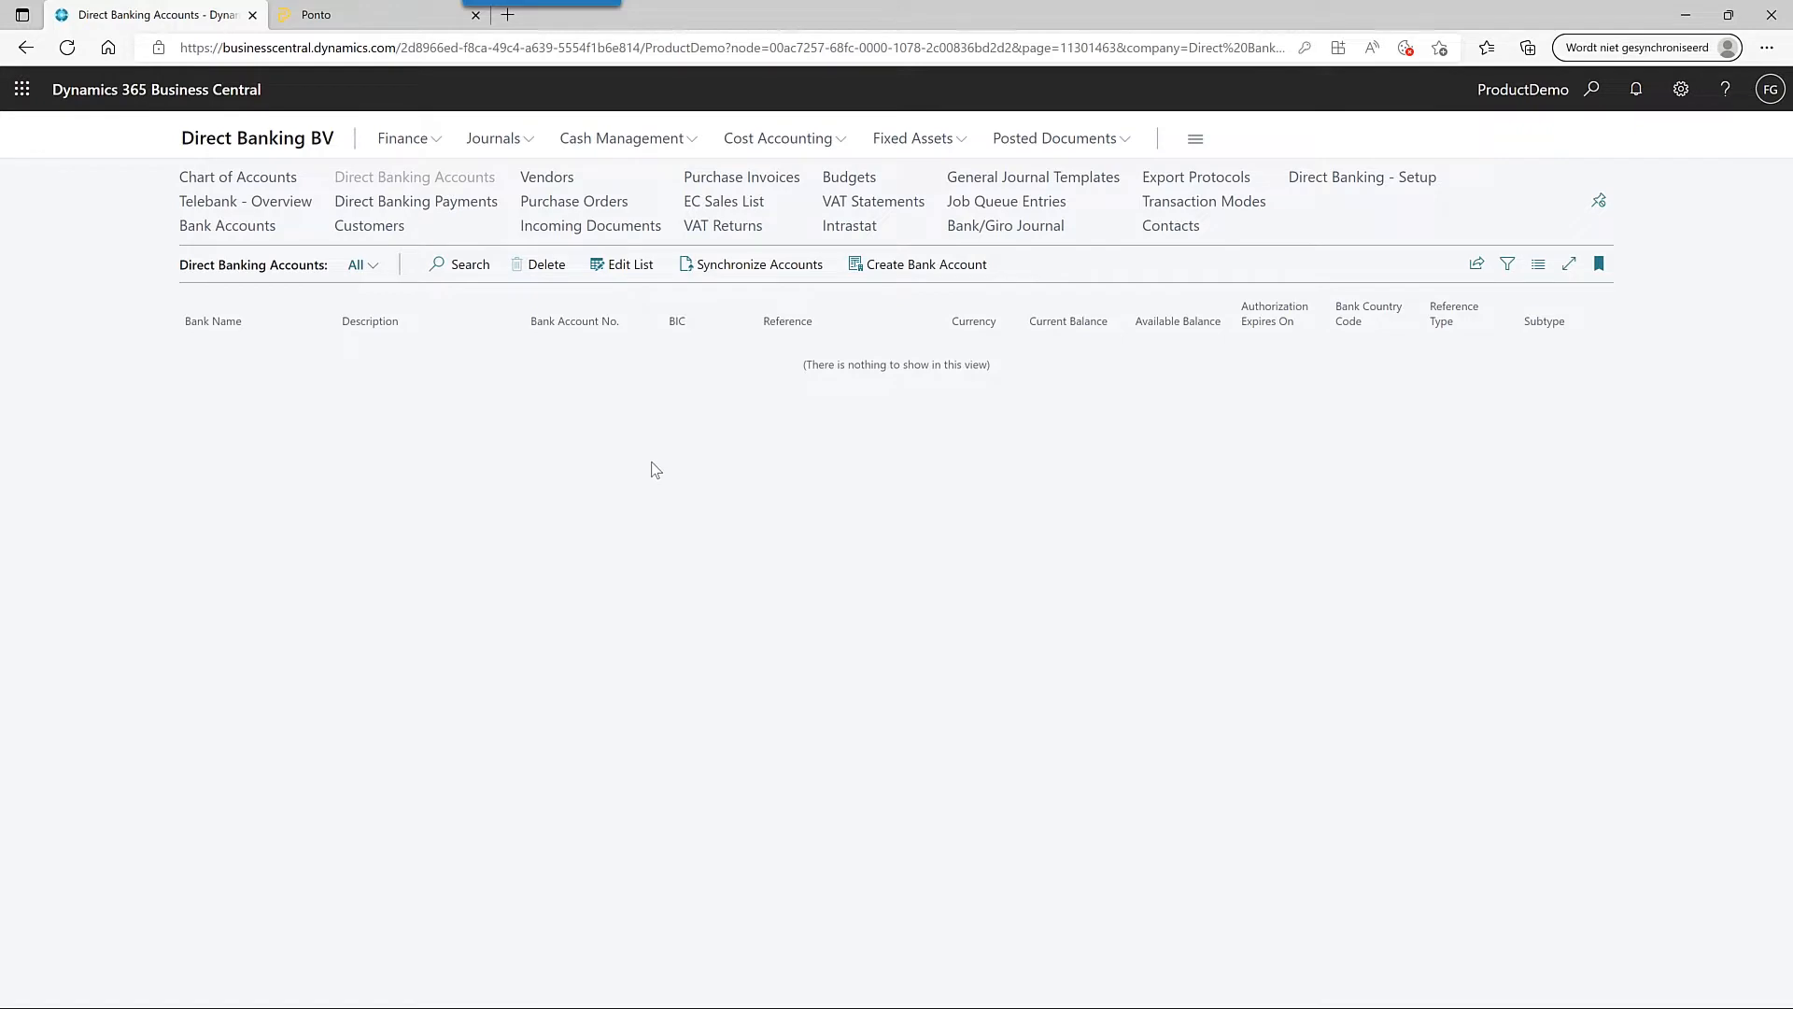
left_click(768, 267)
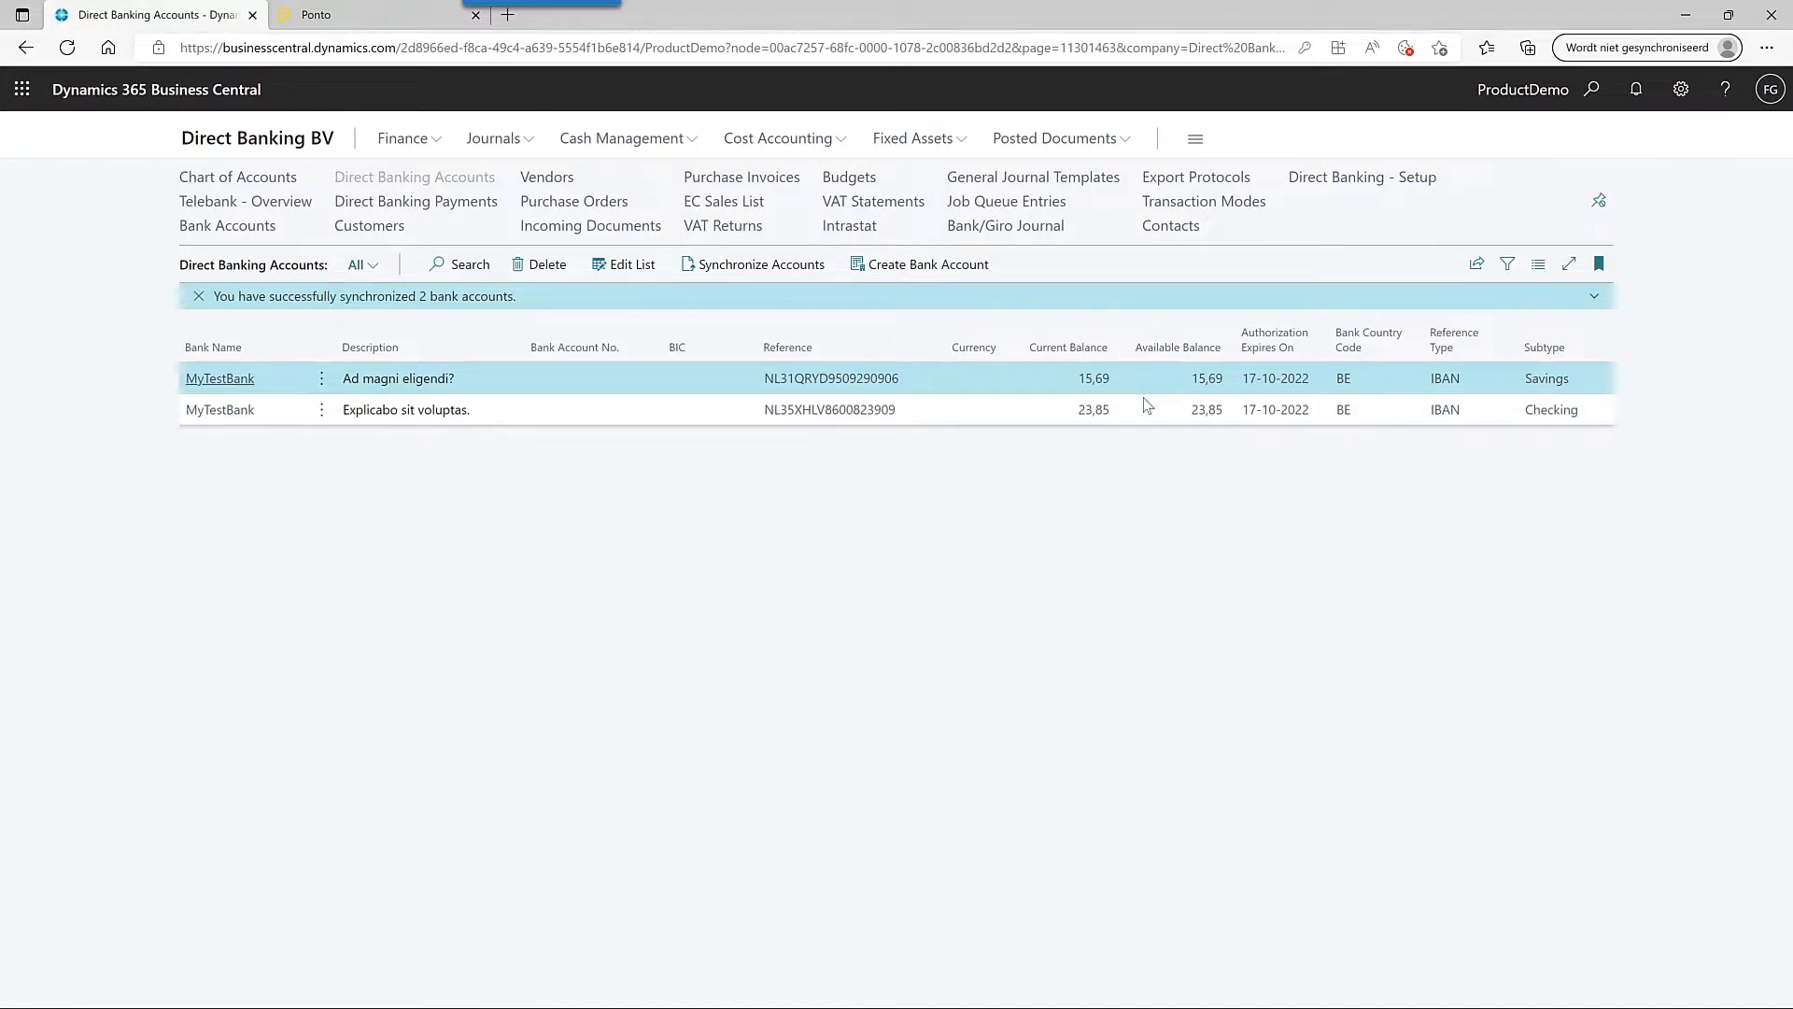
- Link the Ad magni eligendi? savings account to bank account B140 with template DB1 and activate it
left_click(248, 378)
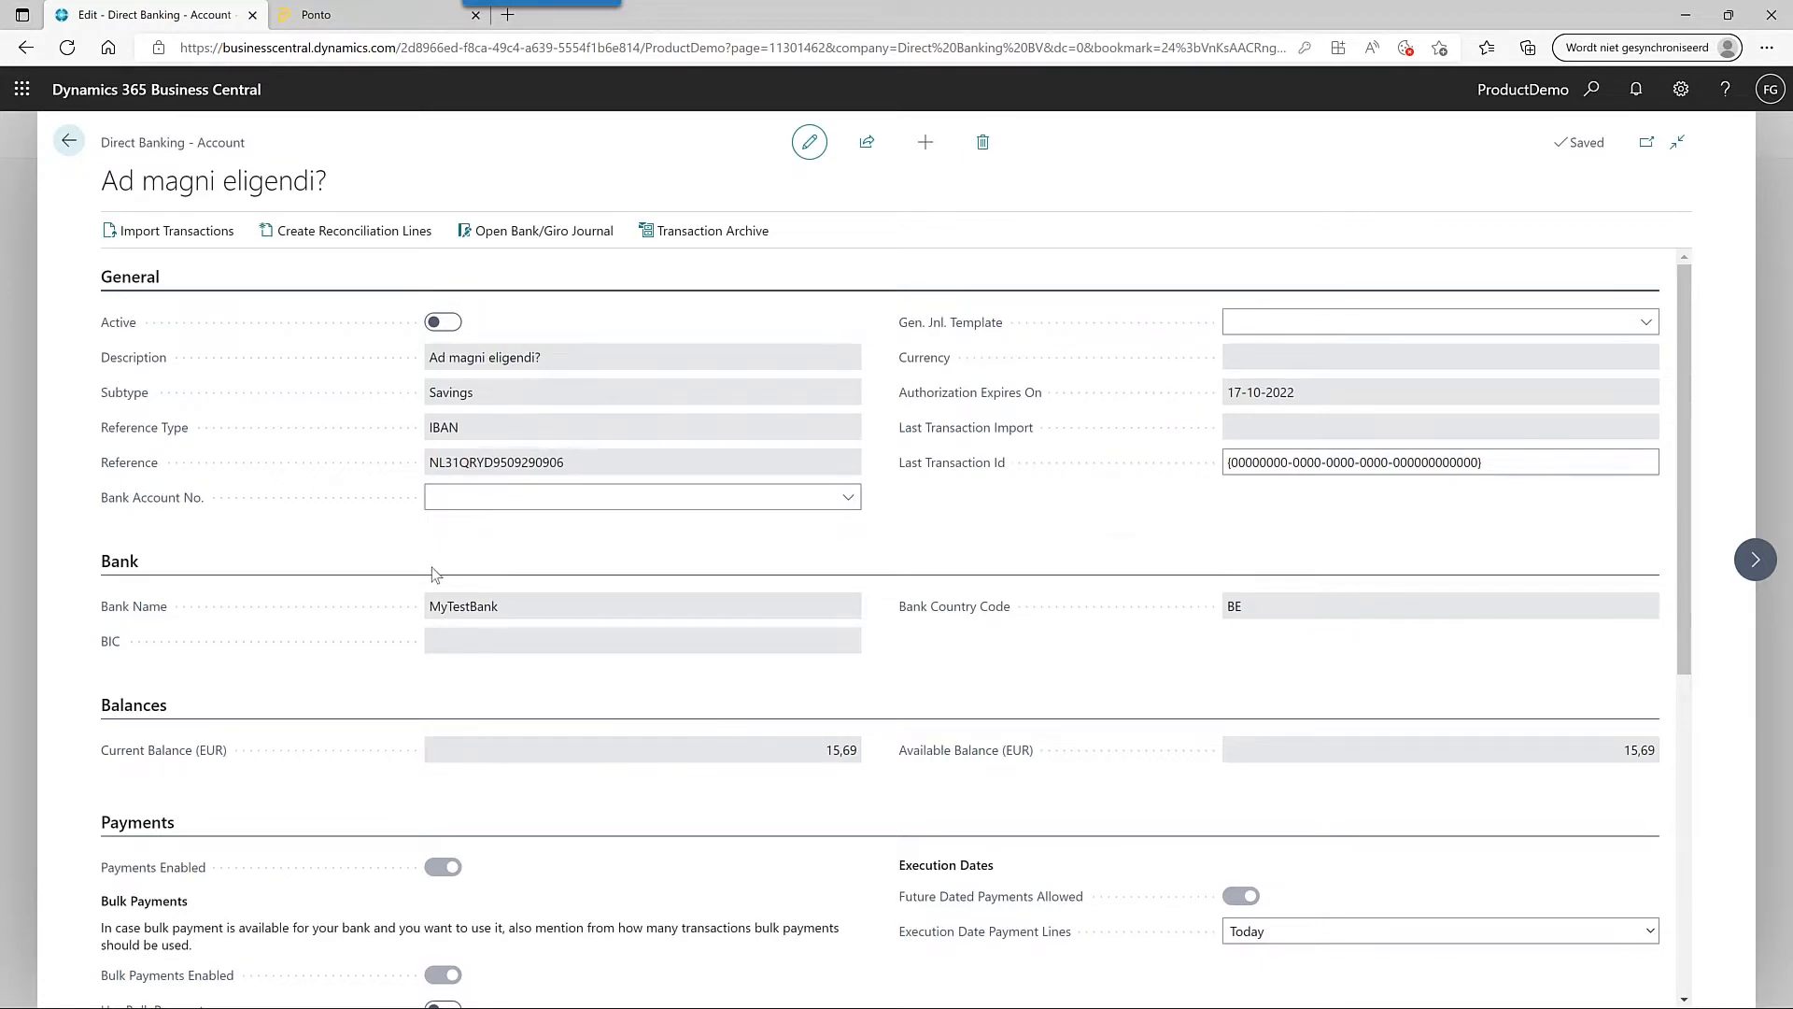
left_click(848, 496)
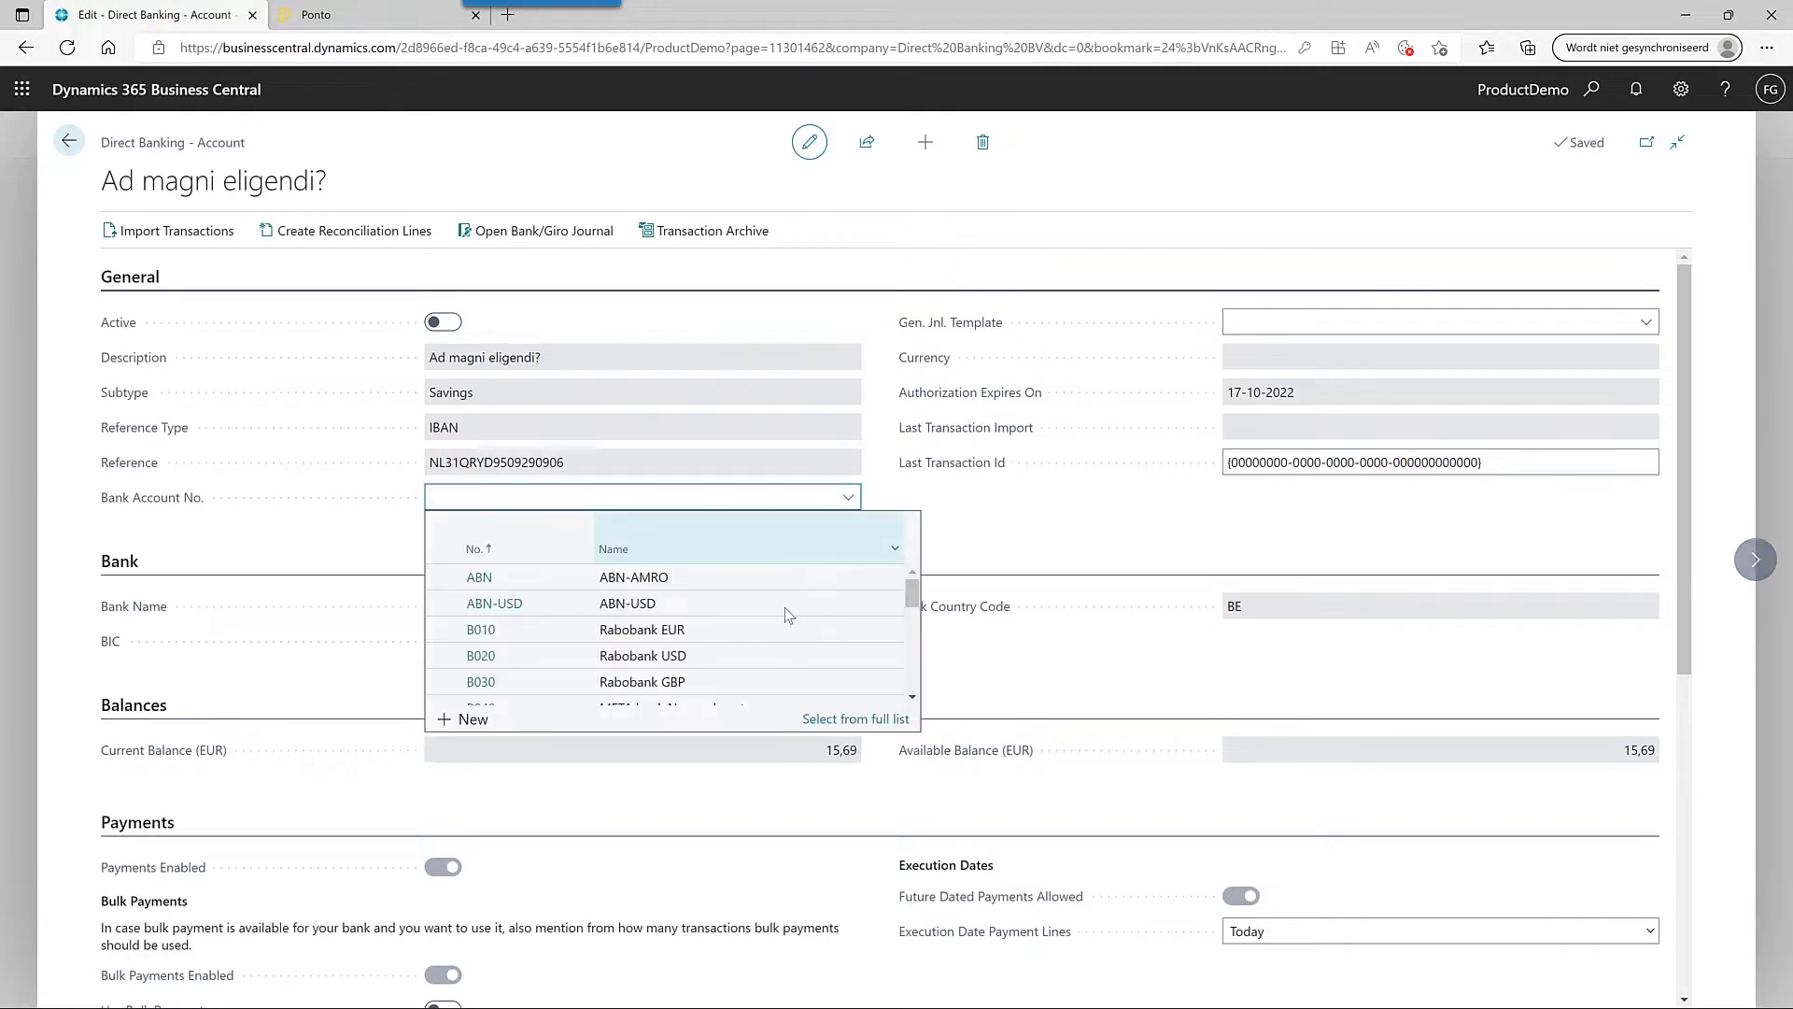
scroll(773, 638, "down", 5)
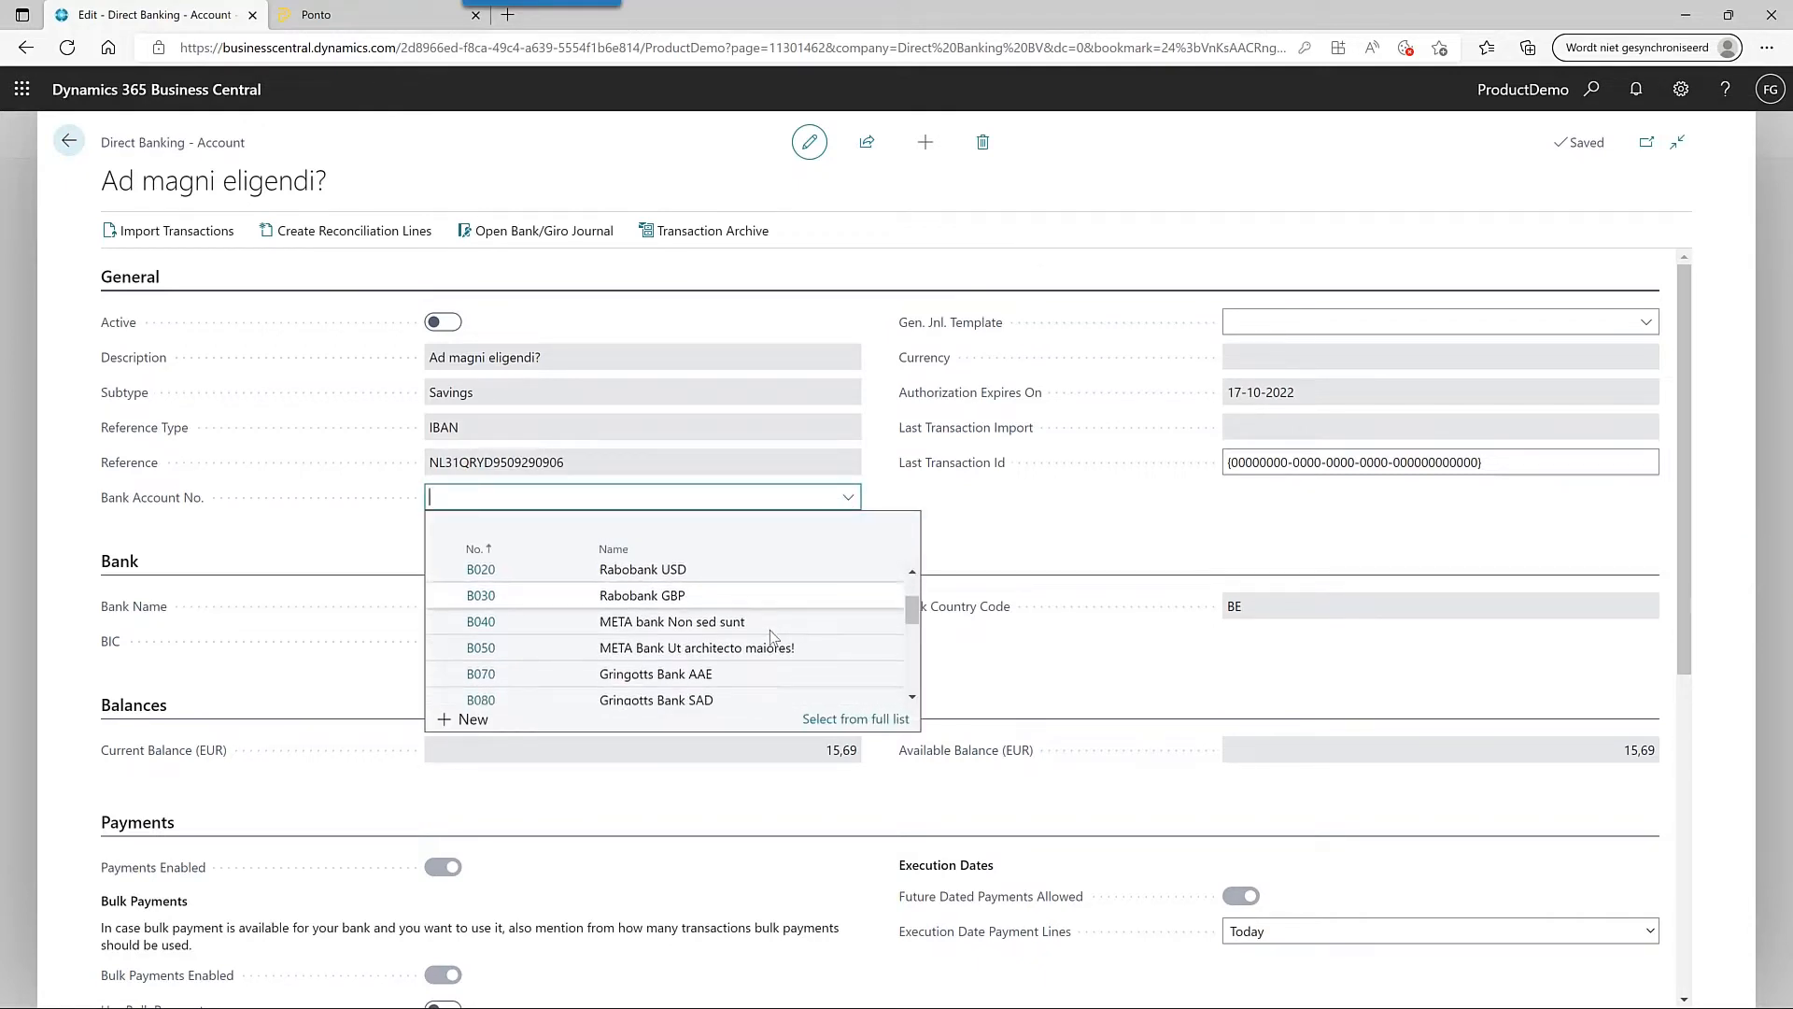
scroll(773, 638, "down", 4)
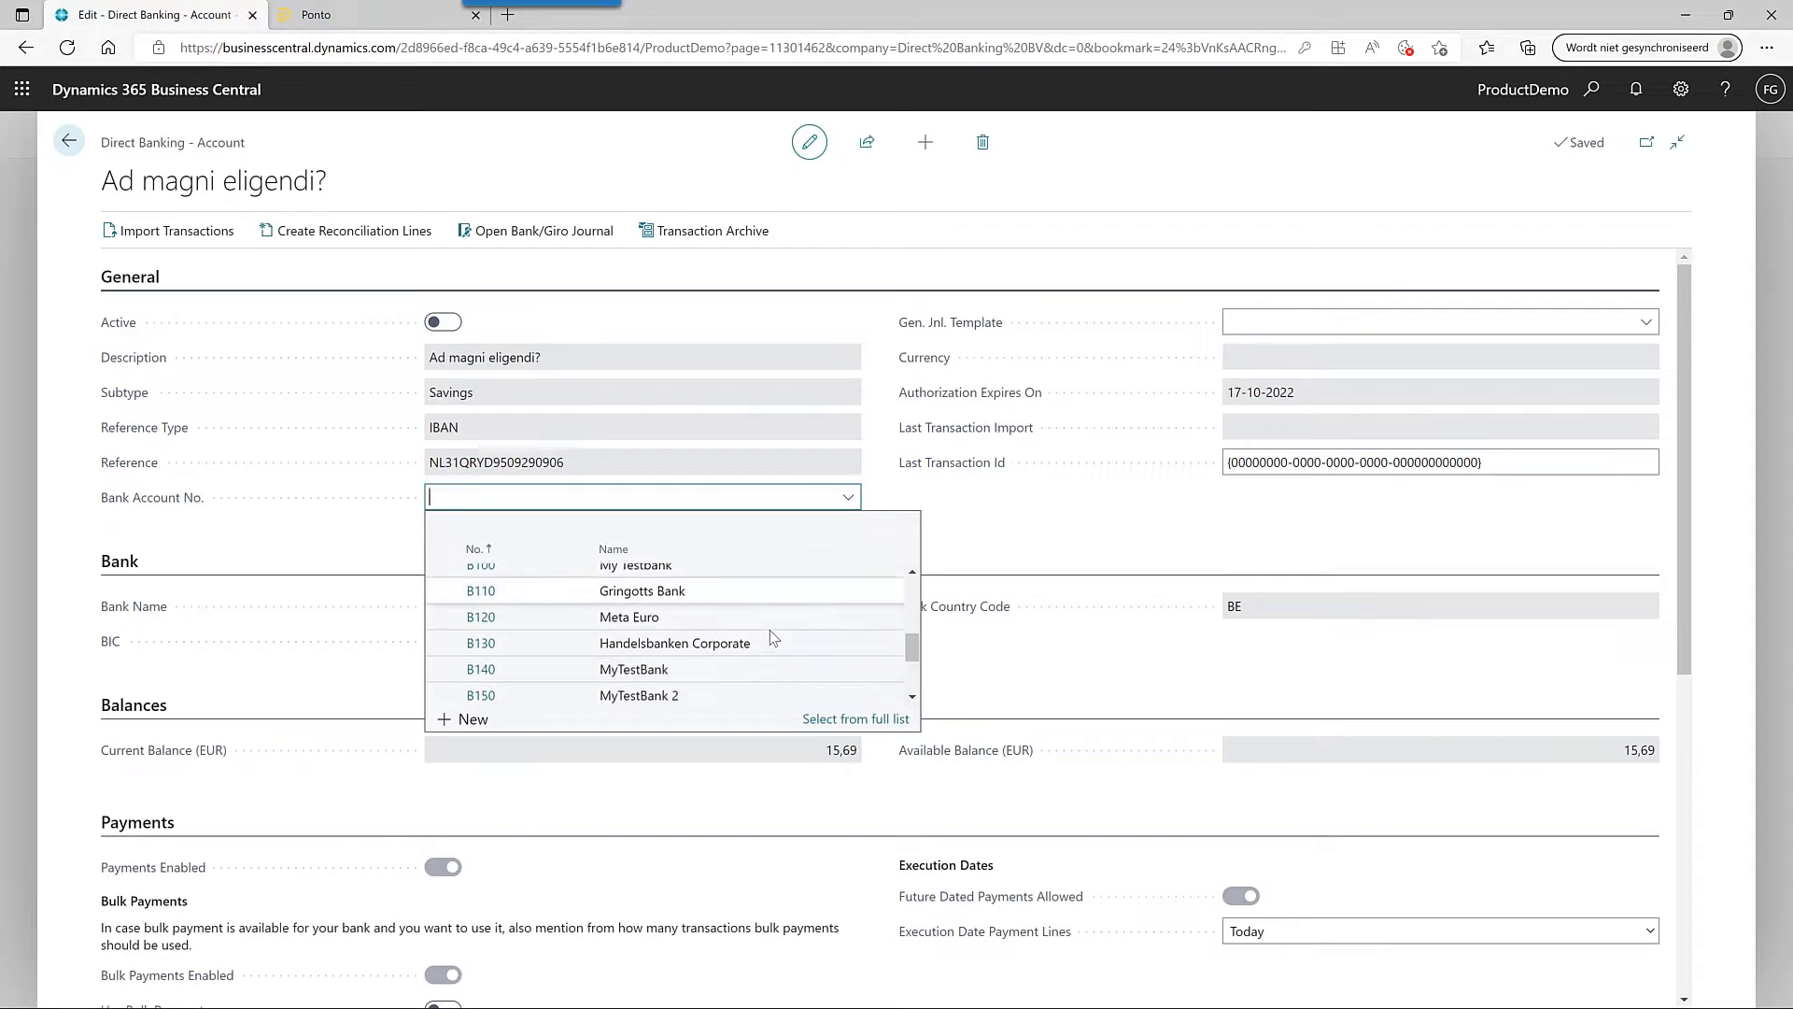
scroll(758, 637, "down", 1)
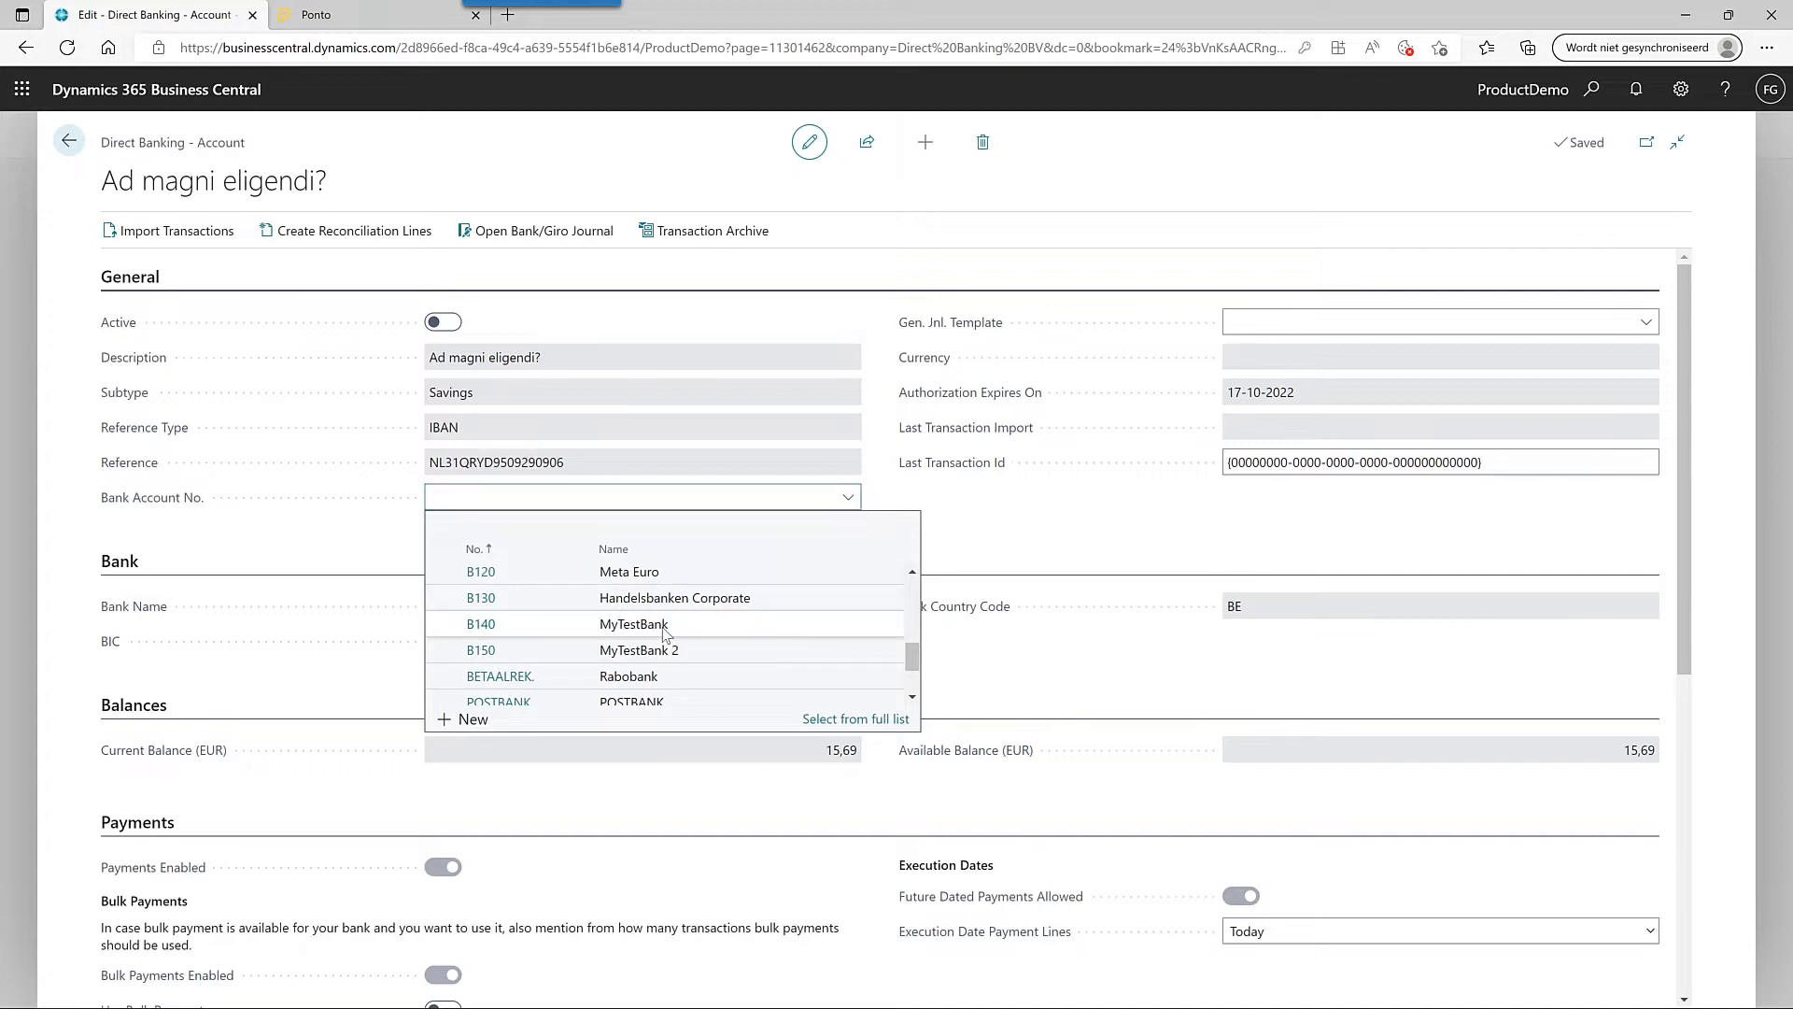
left_click(664, 630)
left_click(978, 604)
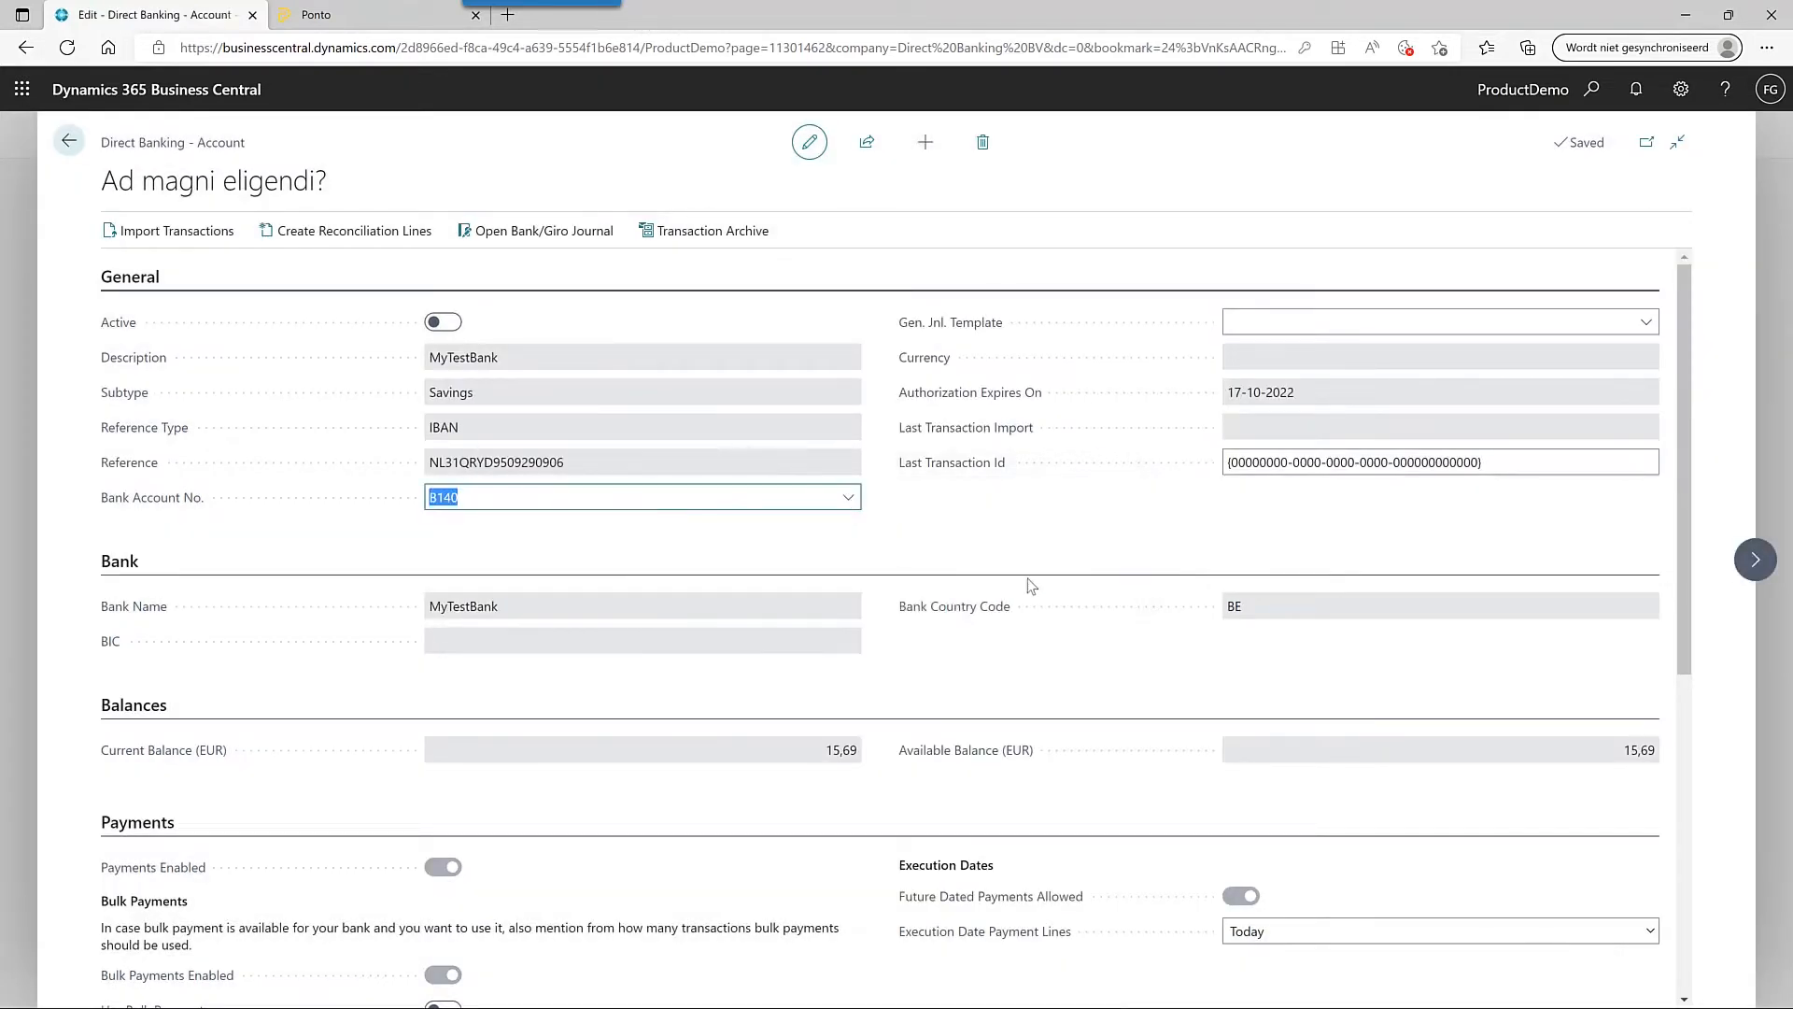
left_click(1644, 327)
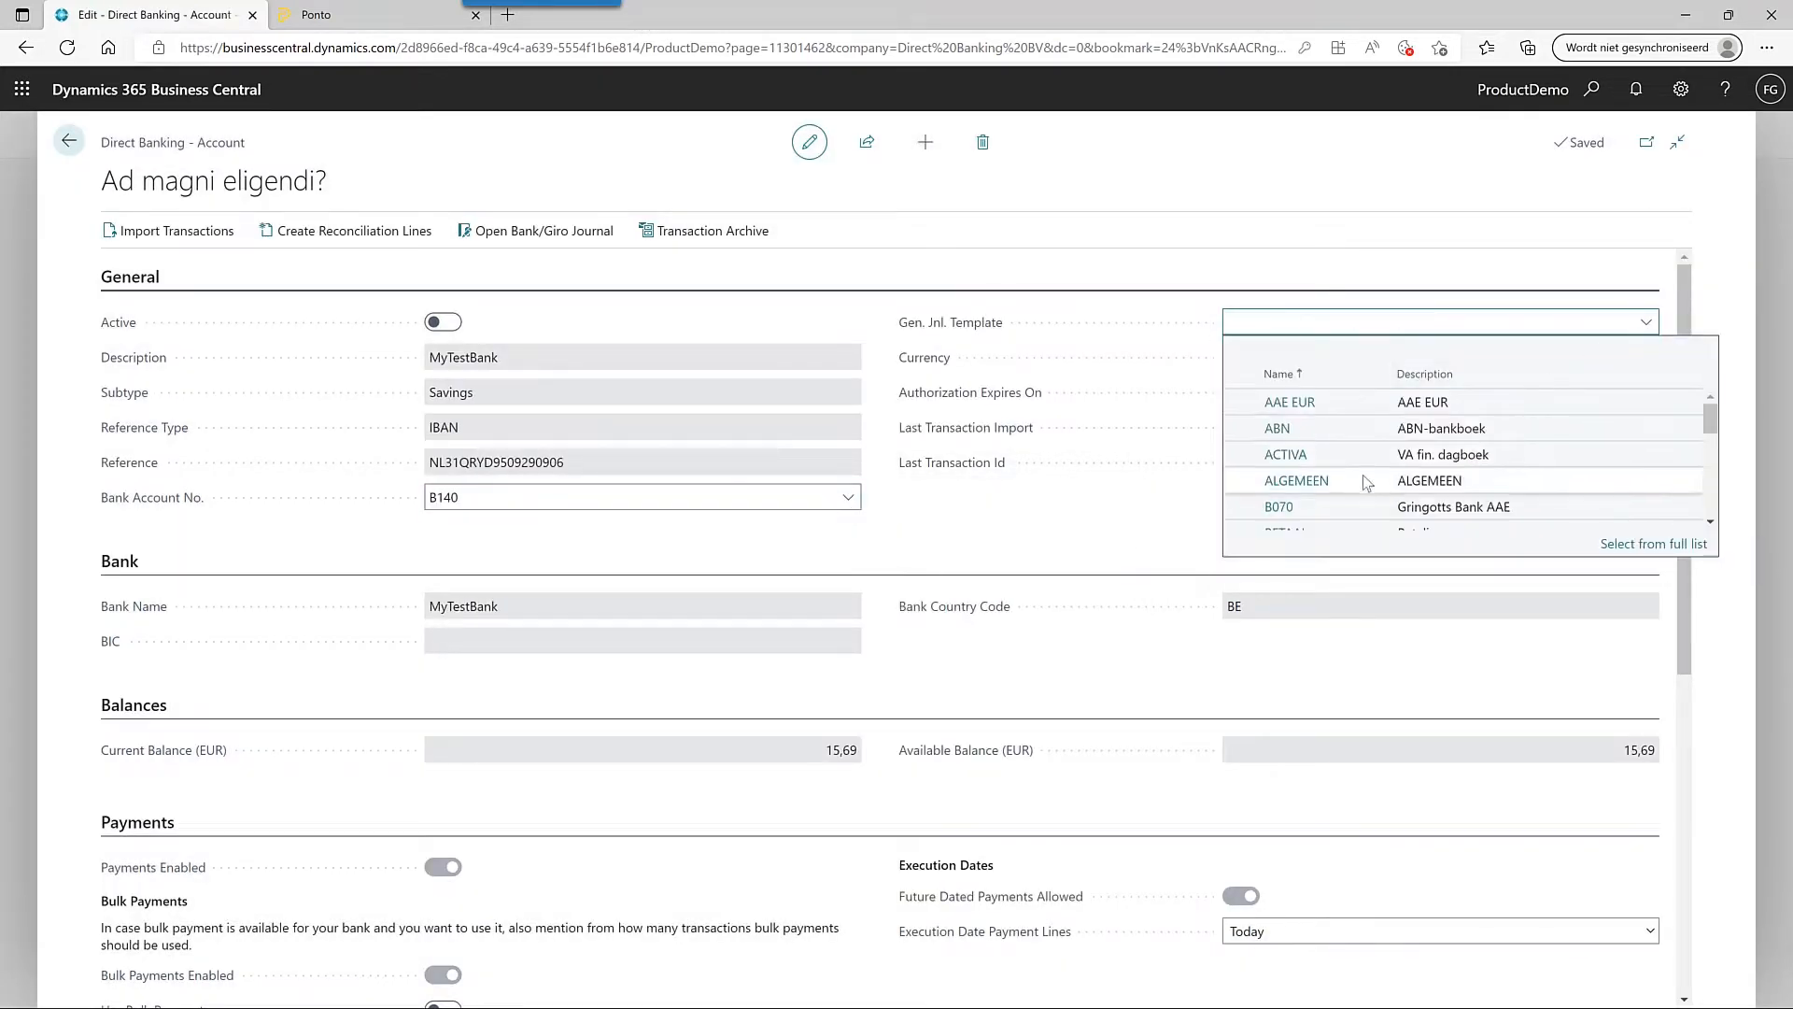
scroll(1346, 493, "down", 2)
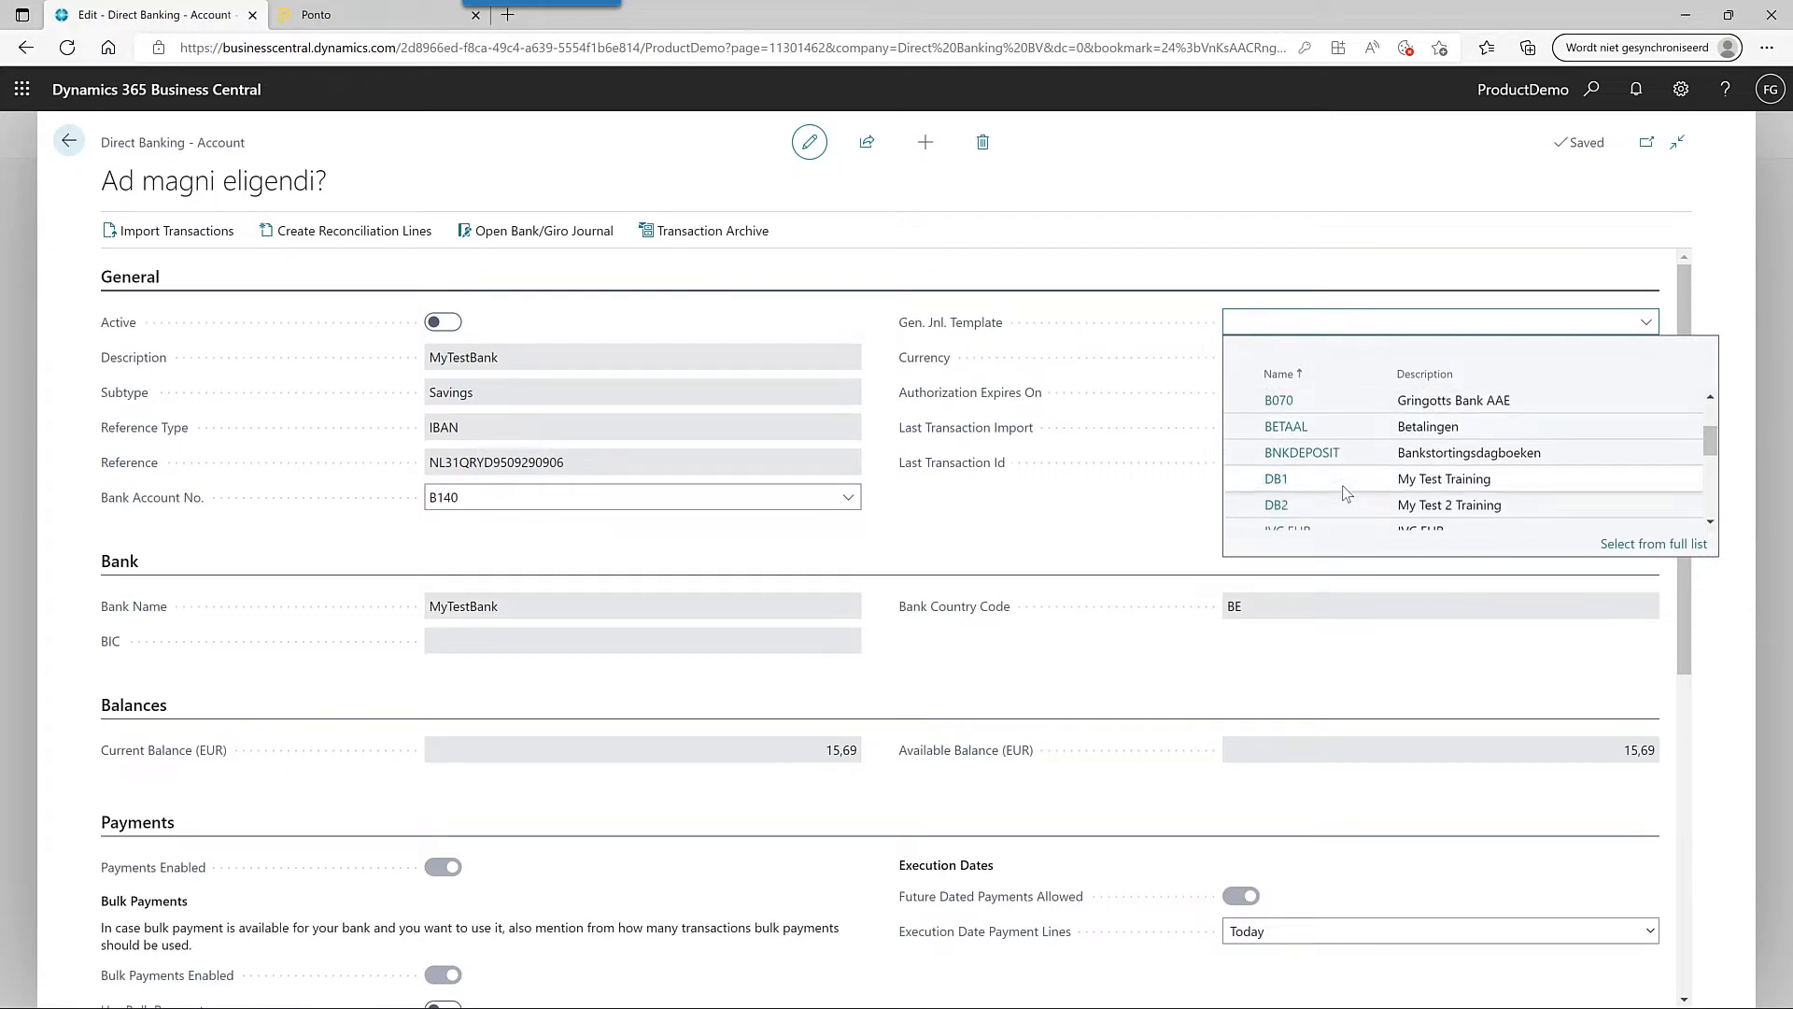
left_click(1346, 491)
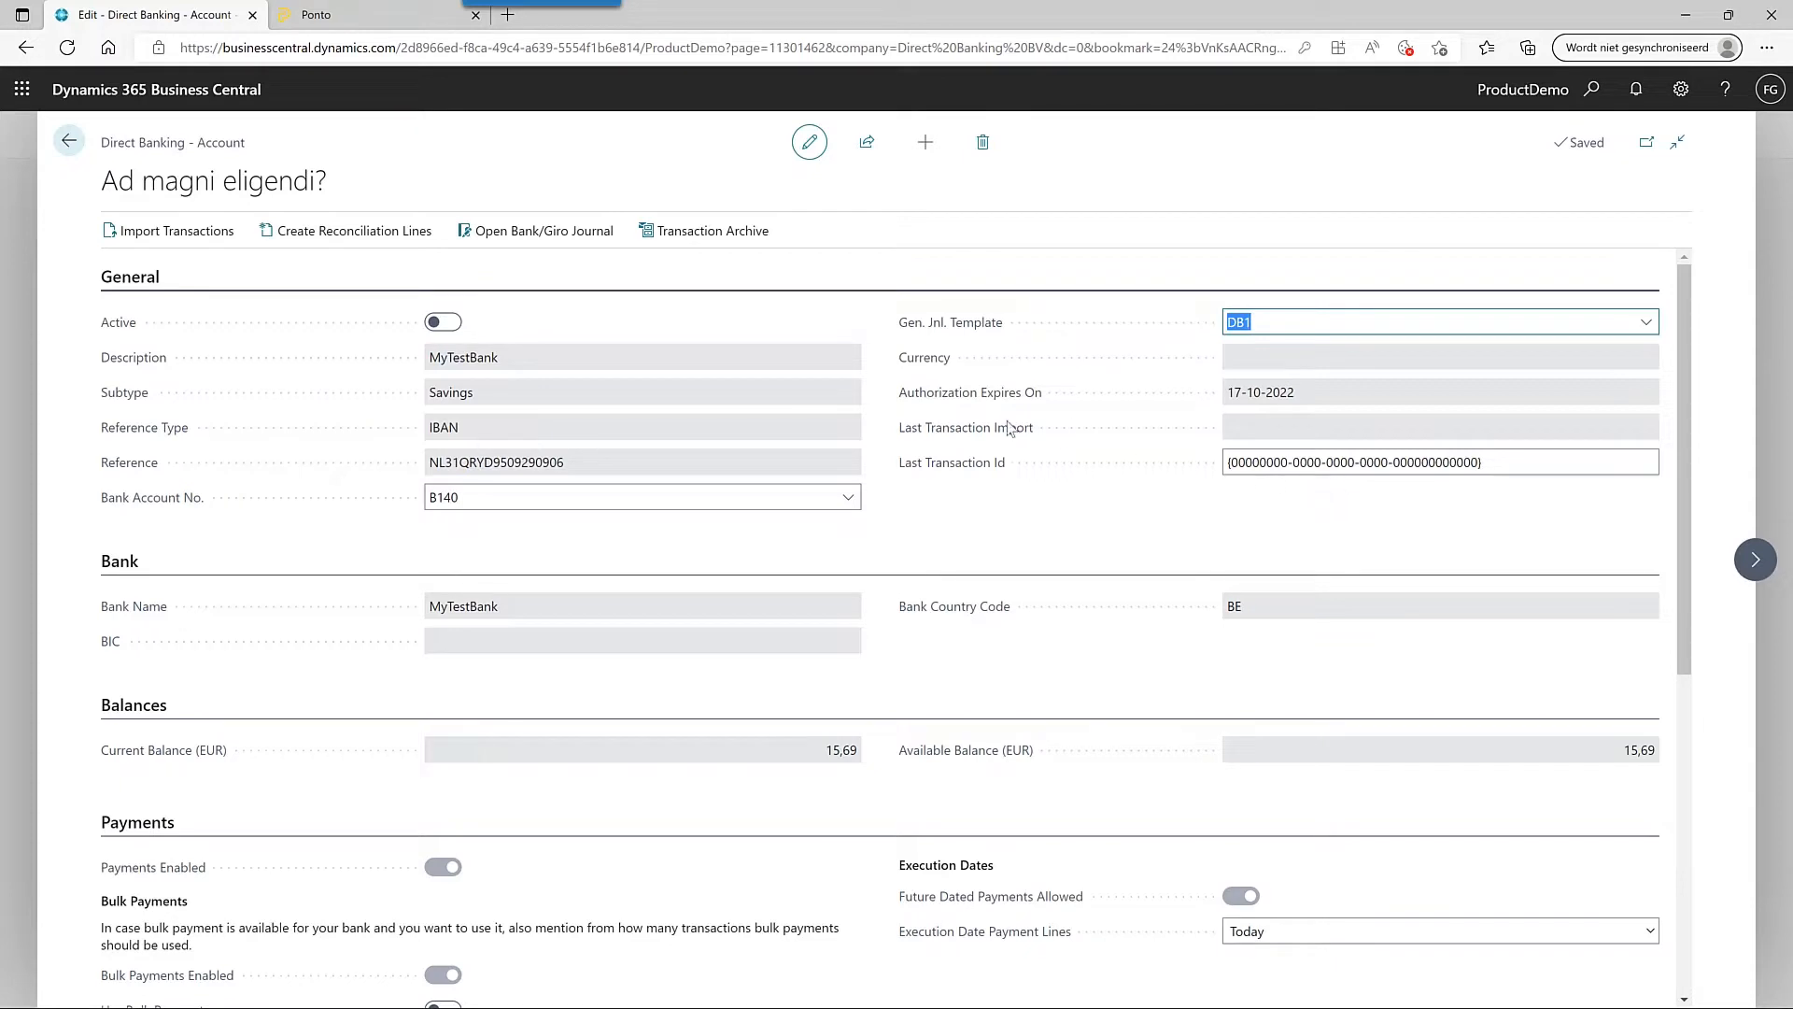
left_click(450, 320)
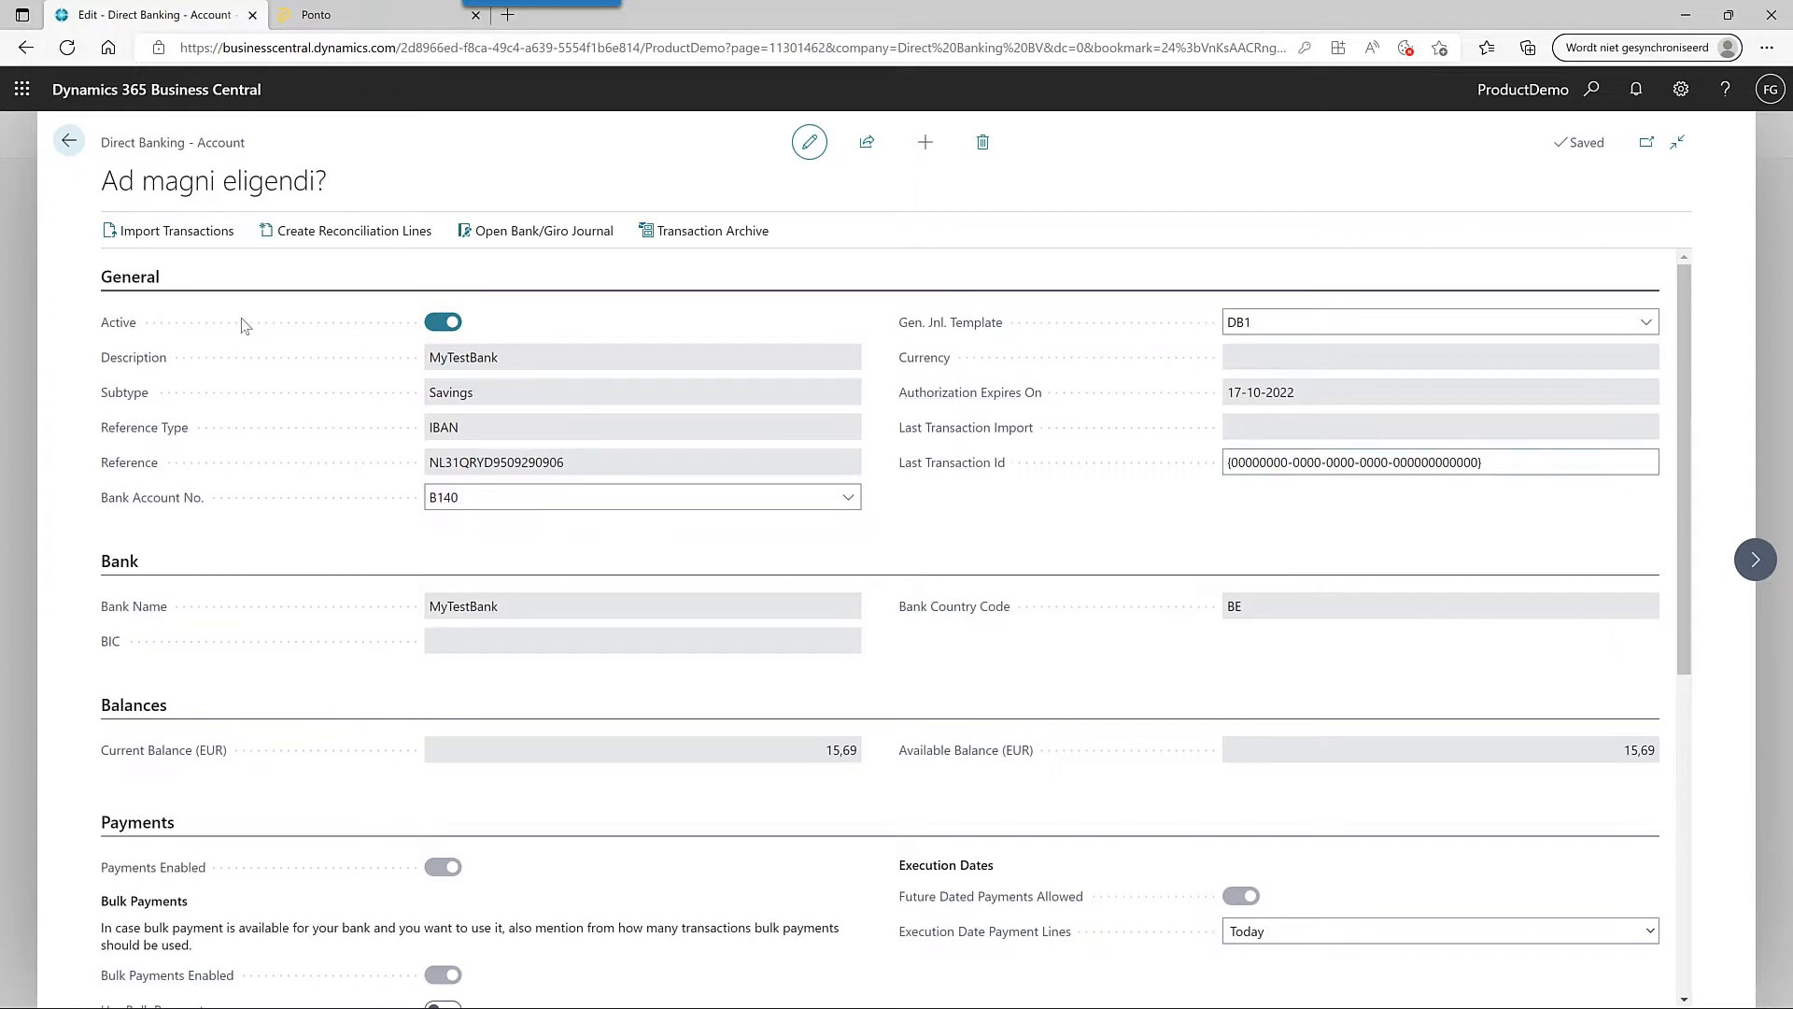
- Import B140's transactions as far back as possible, bringing in five transactions
left_click(217, 243)
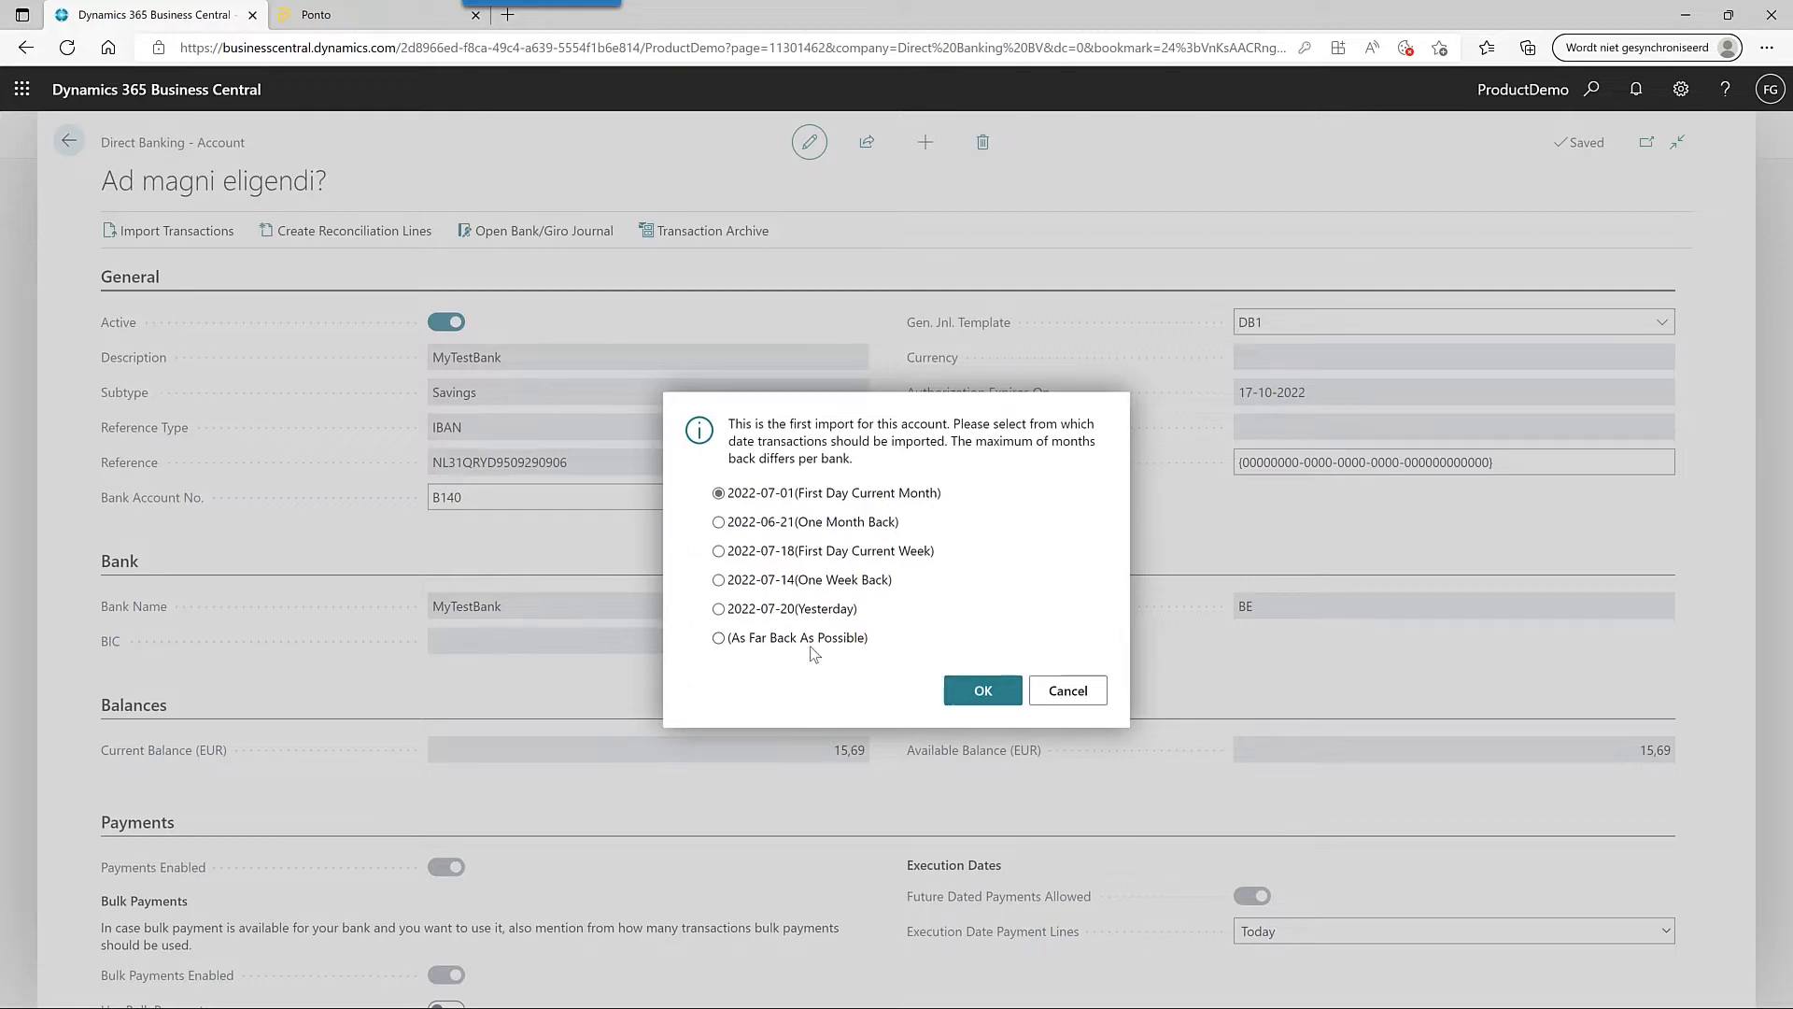
left_click(721, 639)
left_click(981, 691)
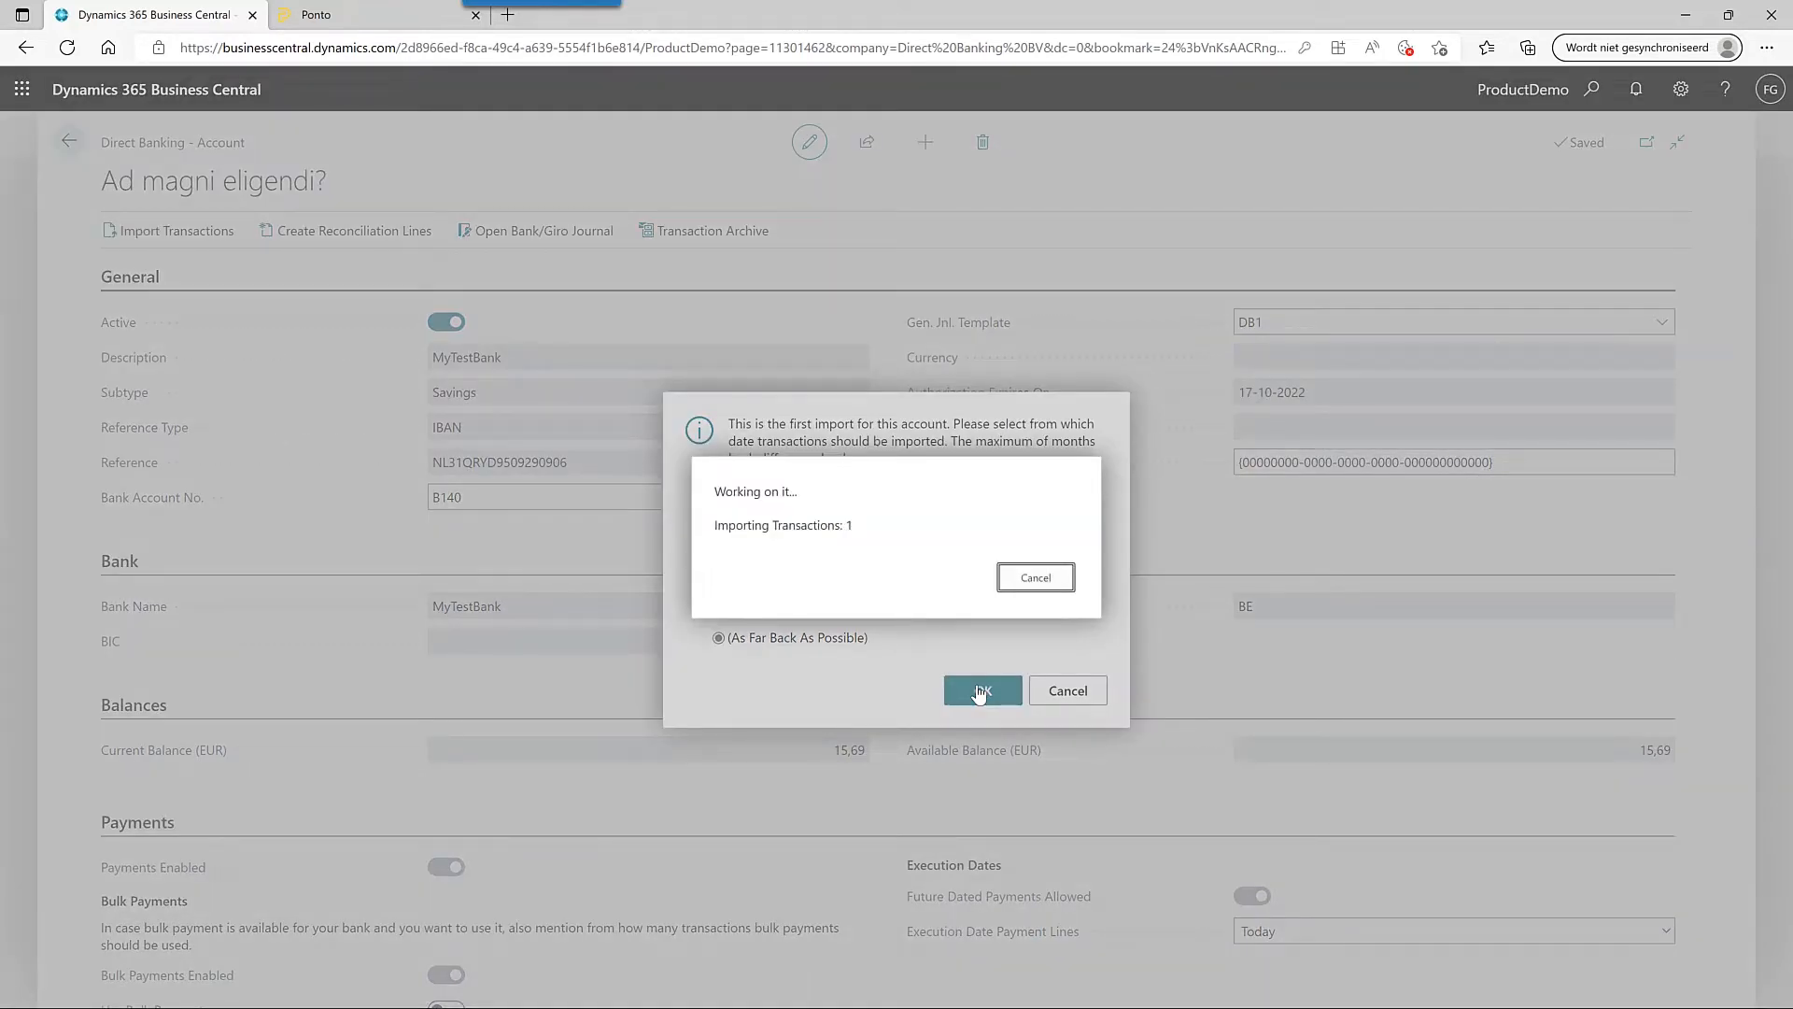
scroll(329, 556, "down", 6)
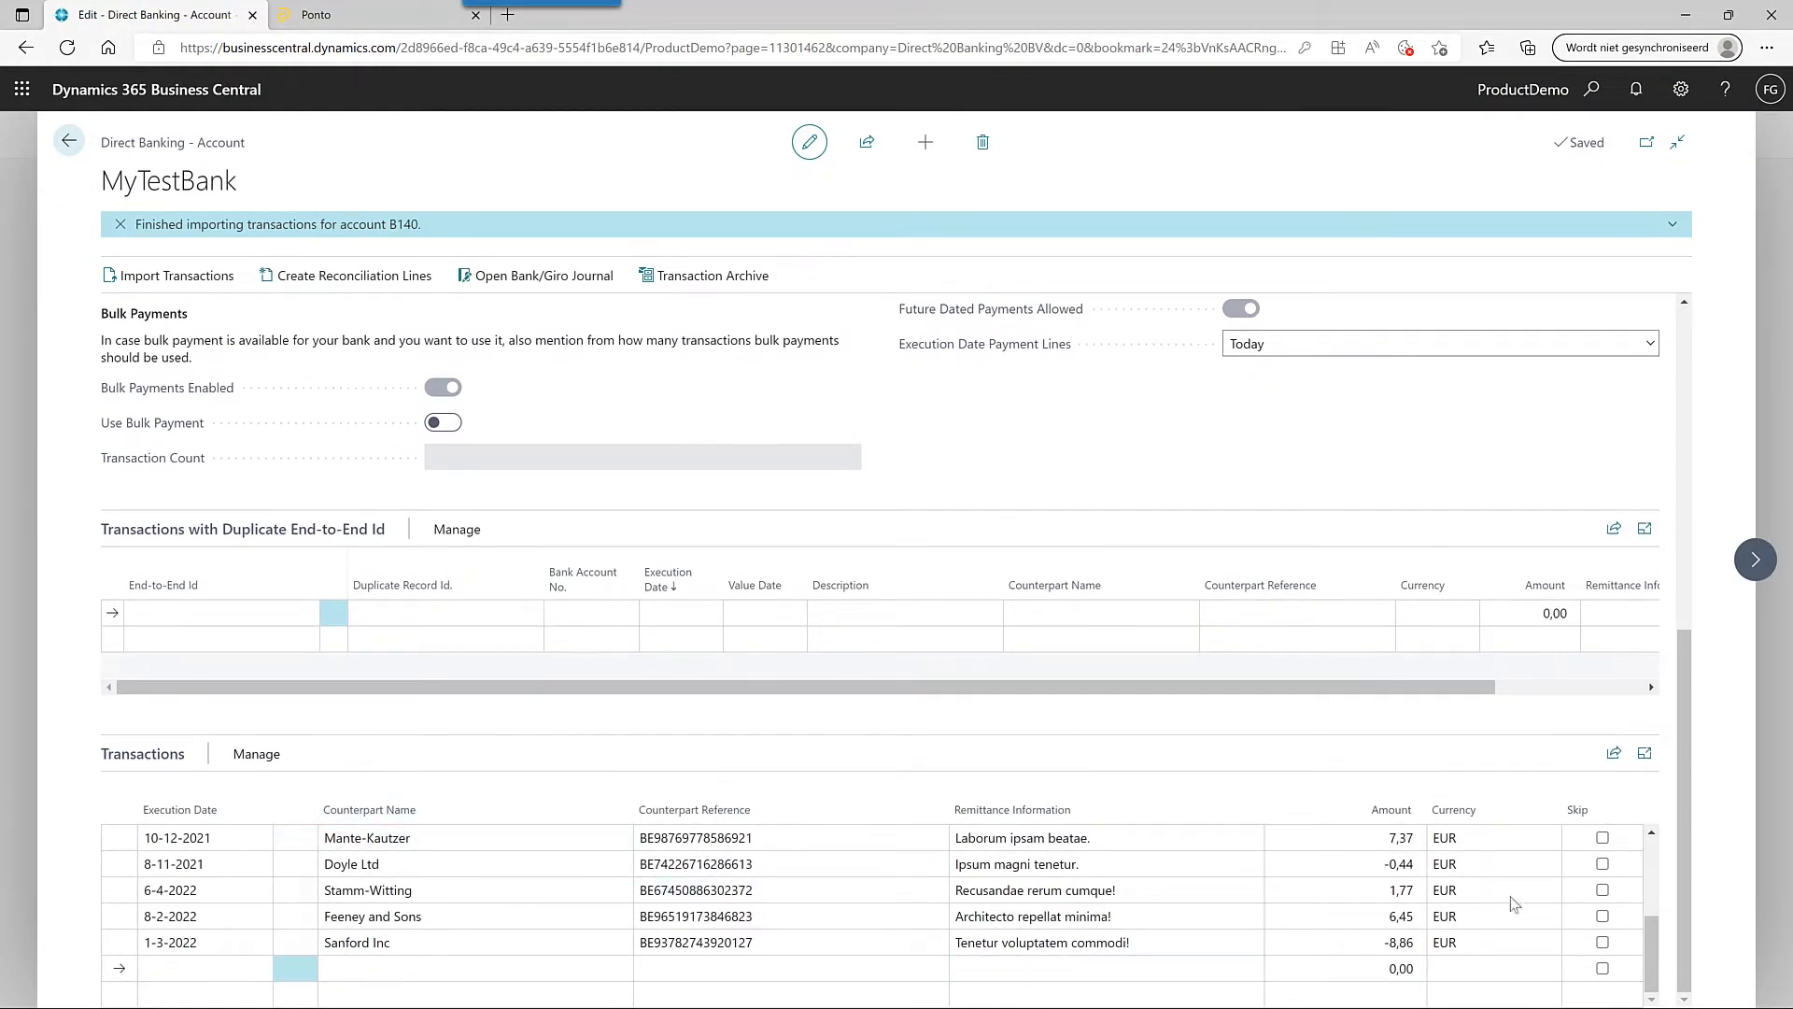
scroll(1655, 938, "up", 5)
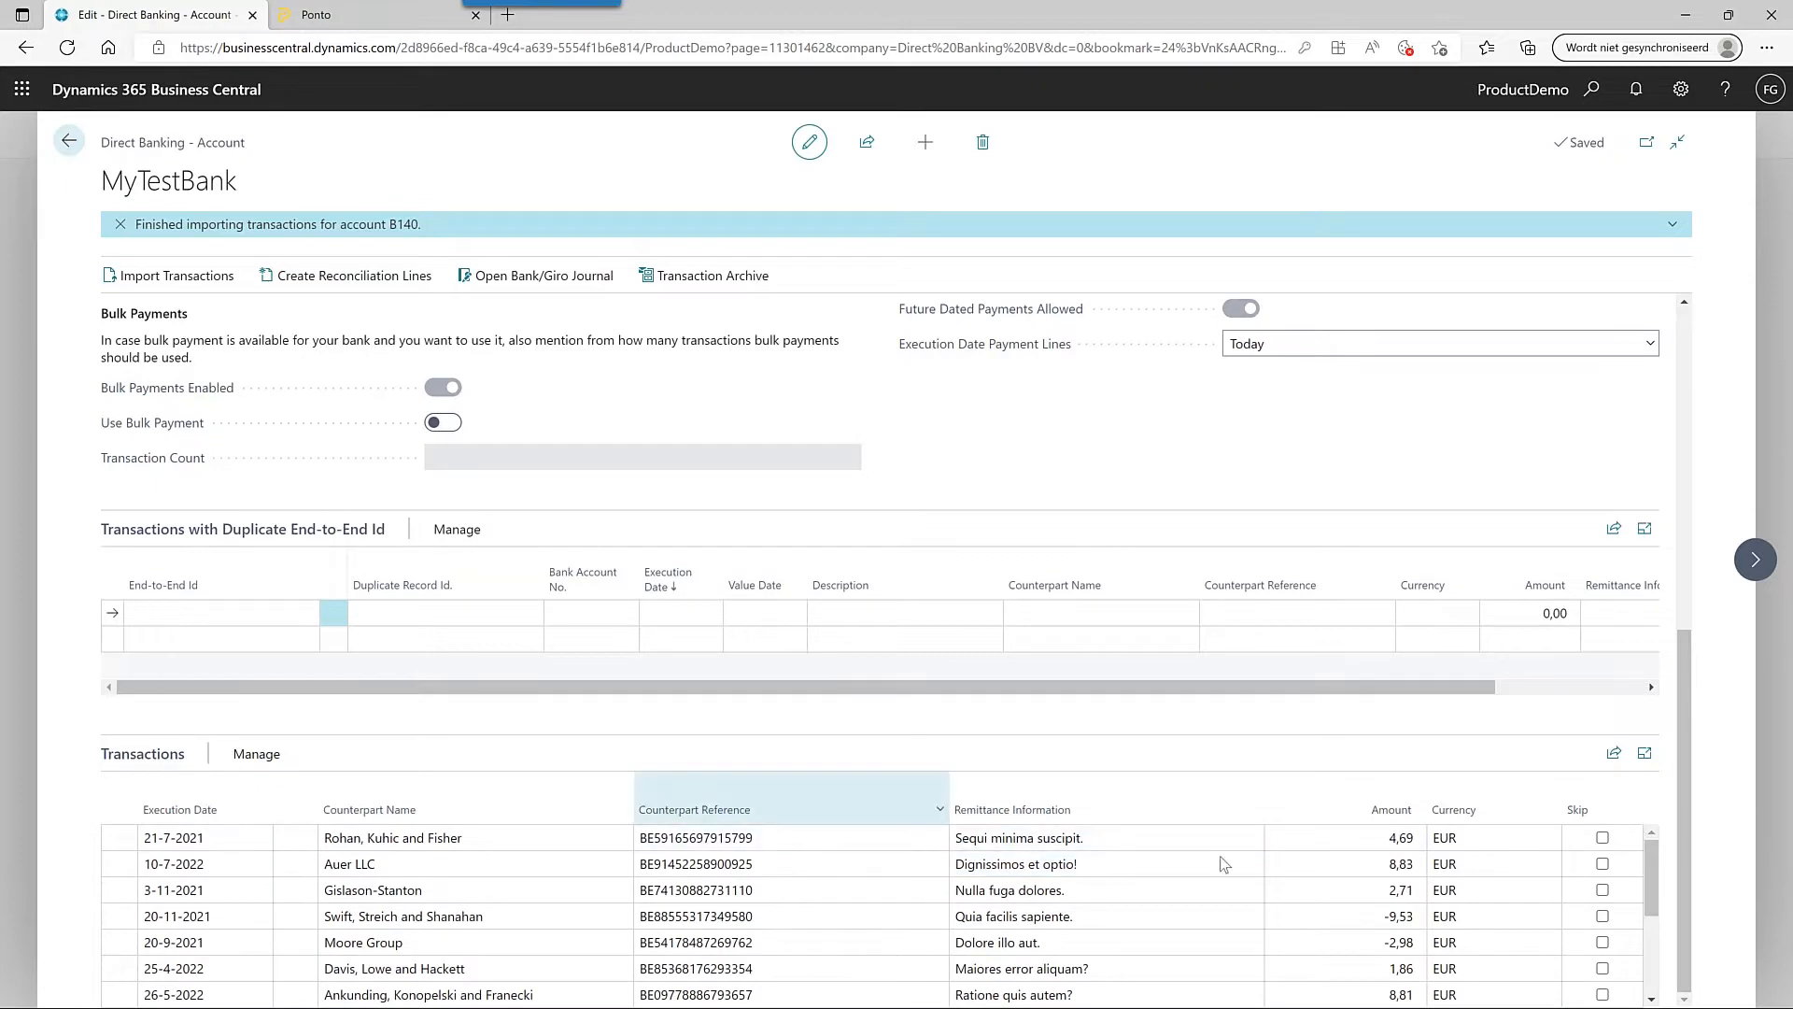
scroll(907, 876, "down", 4)
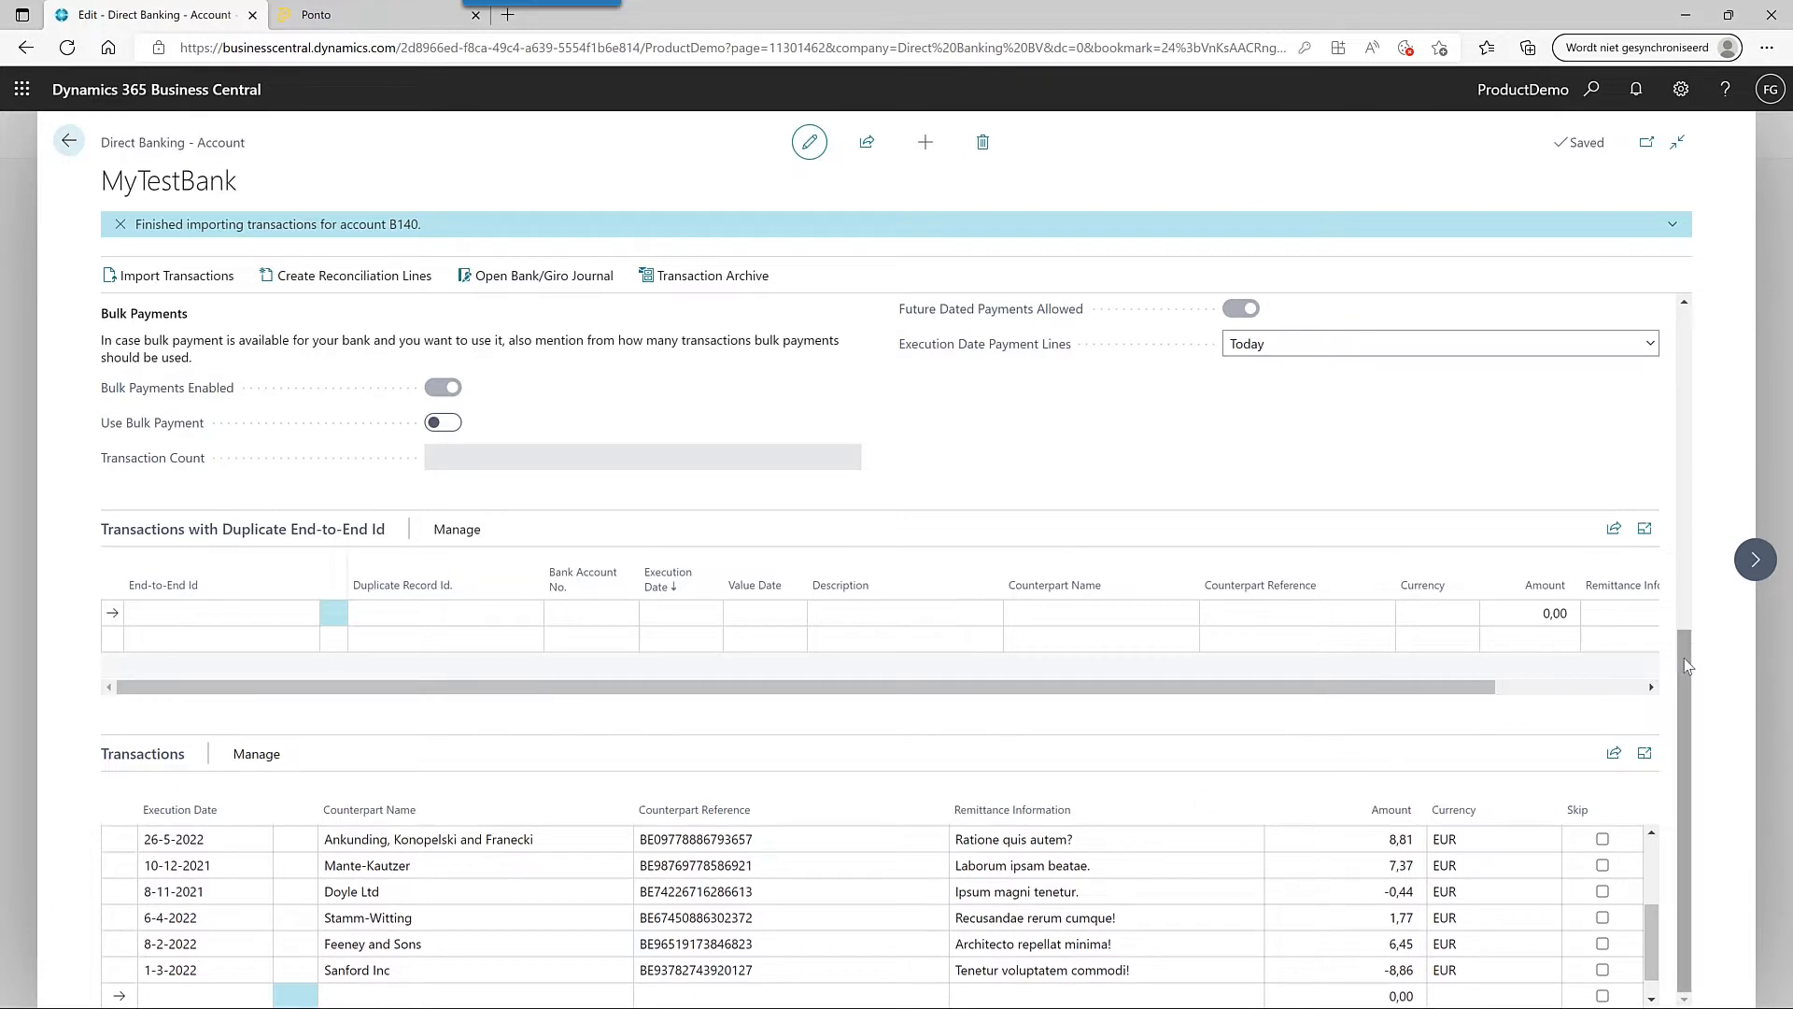
left_click_drag(1684, 659, 1665, 272)
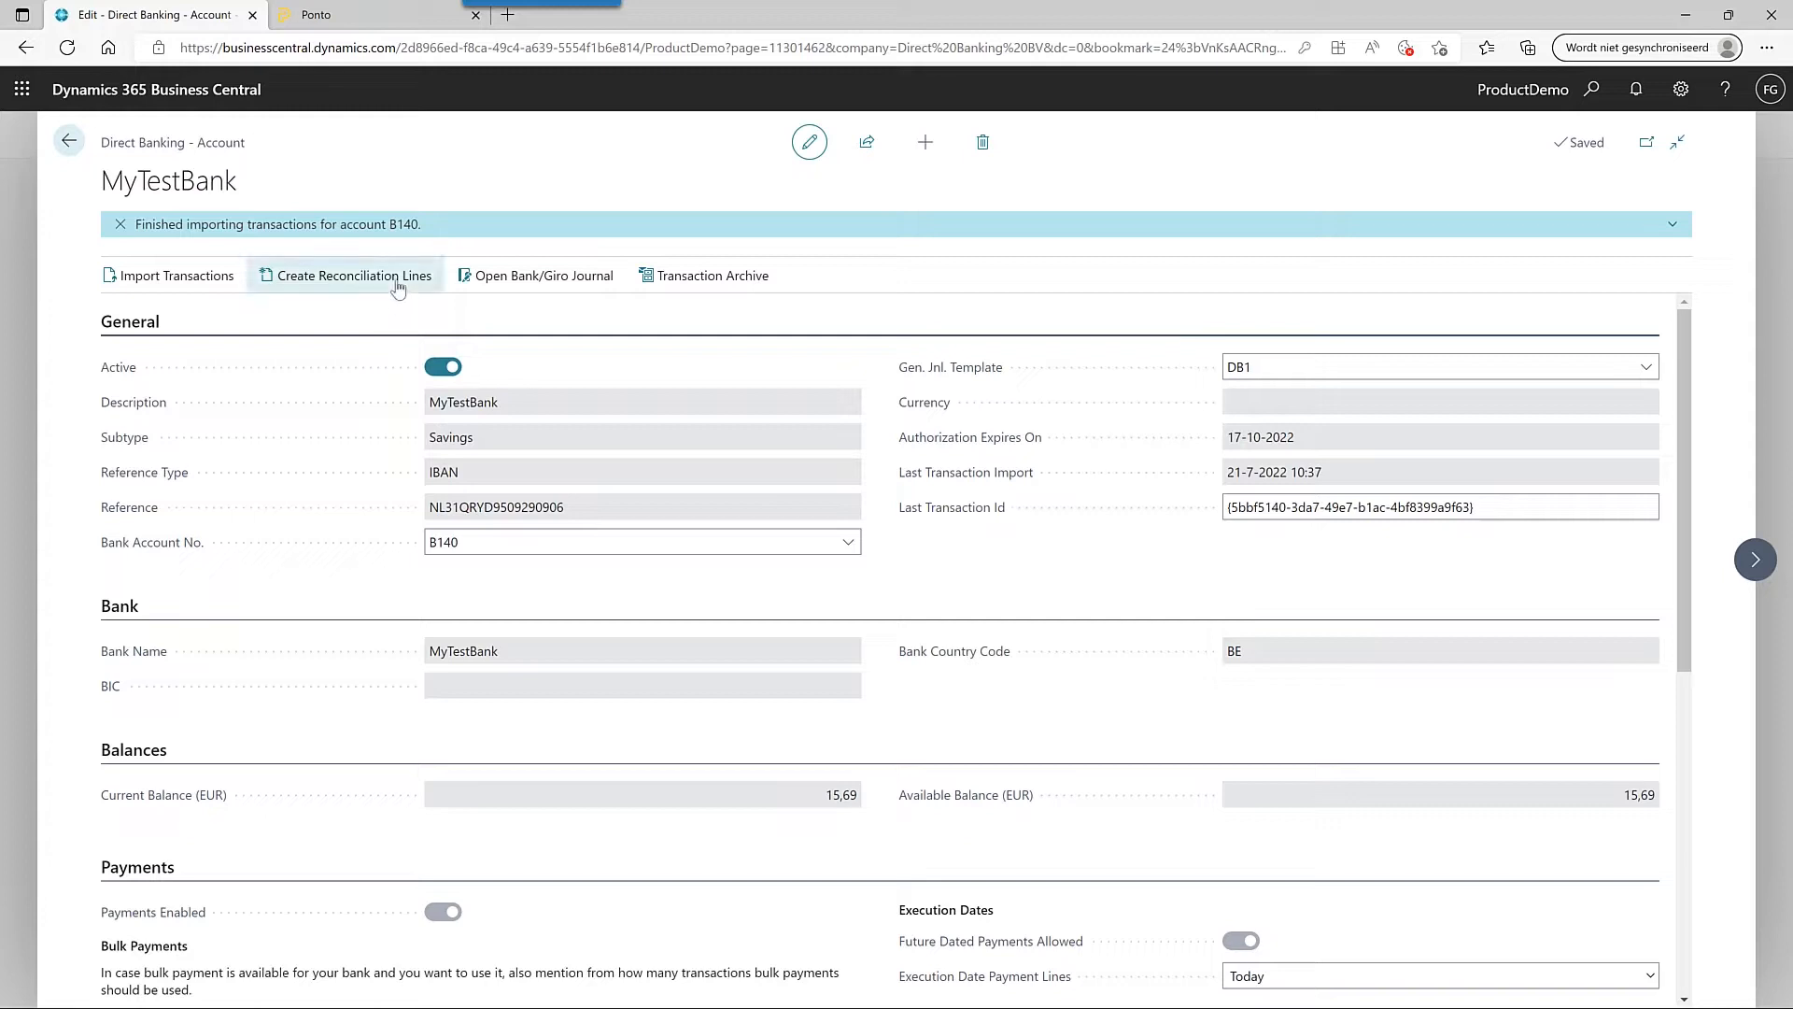
- Create reconciliation lines, open the DB1 · 1 journal statement and delete it
left_click(397, 284)
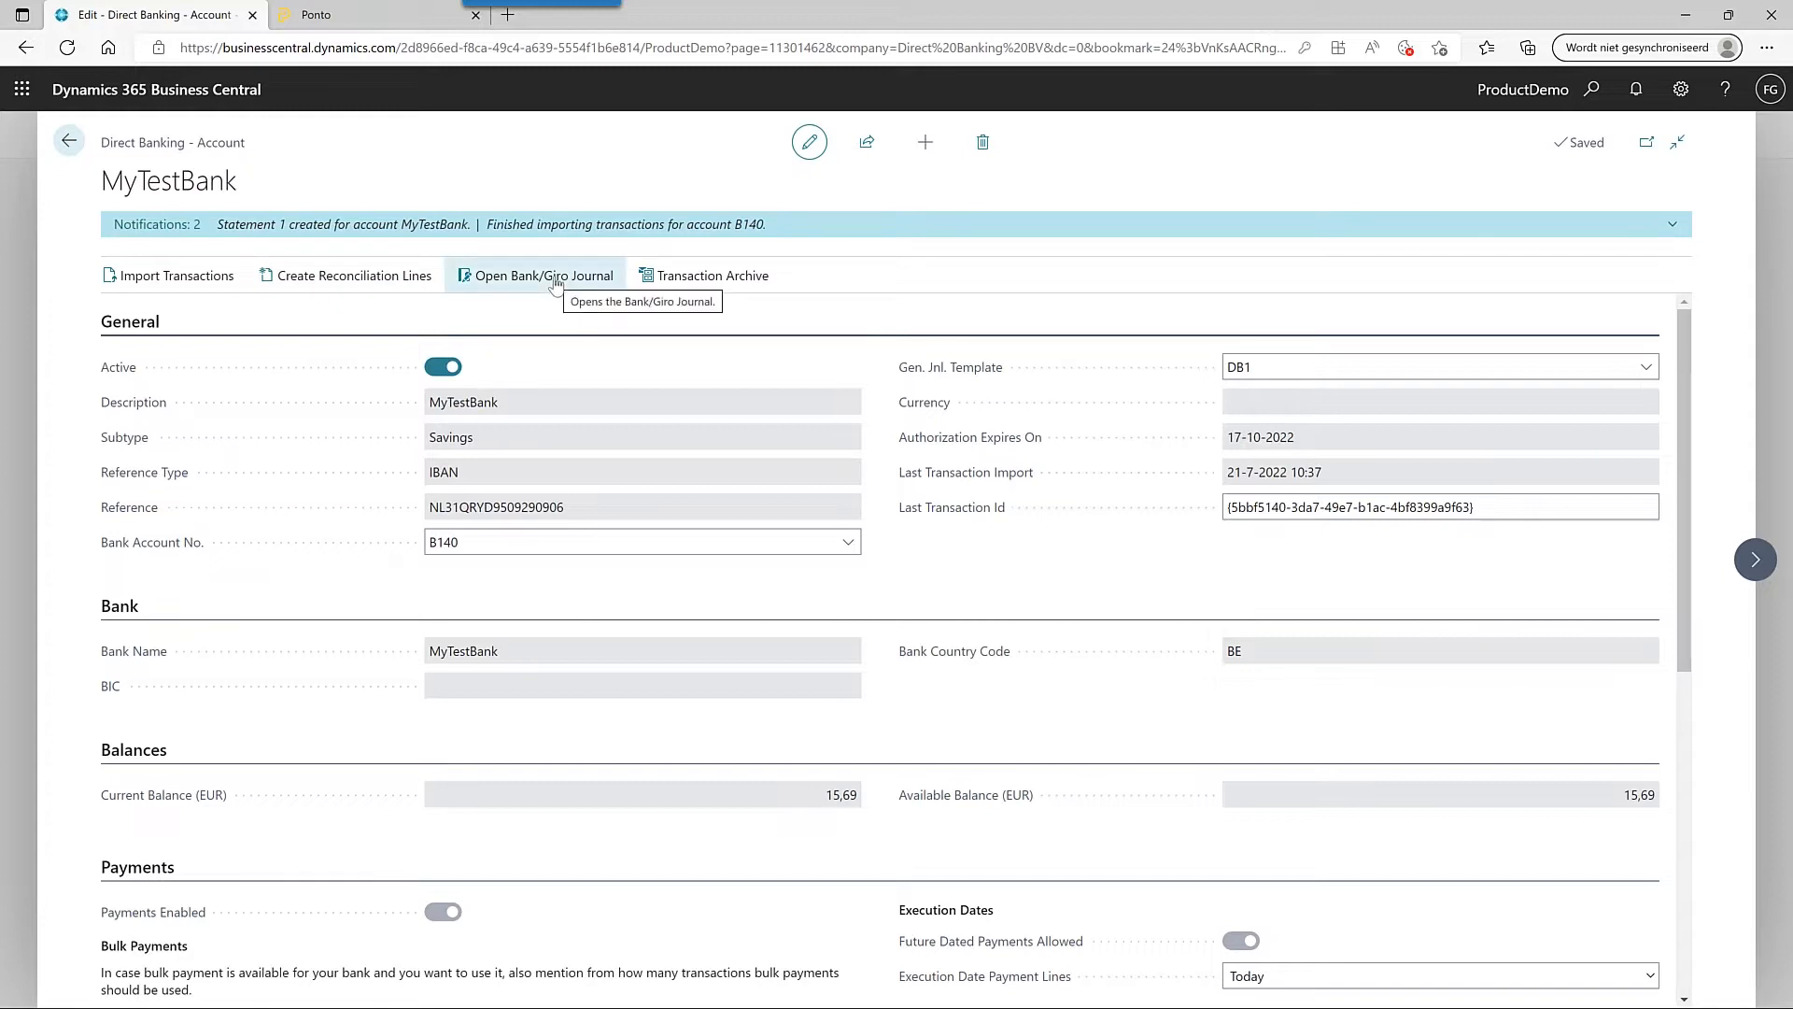
left_click(554, 280)
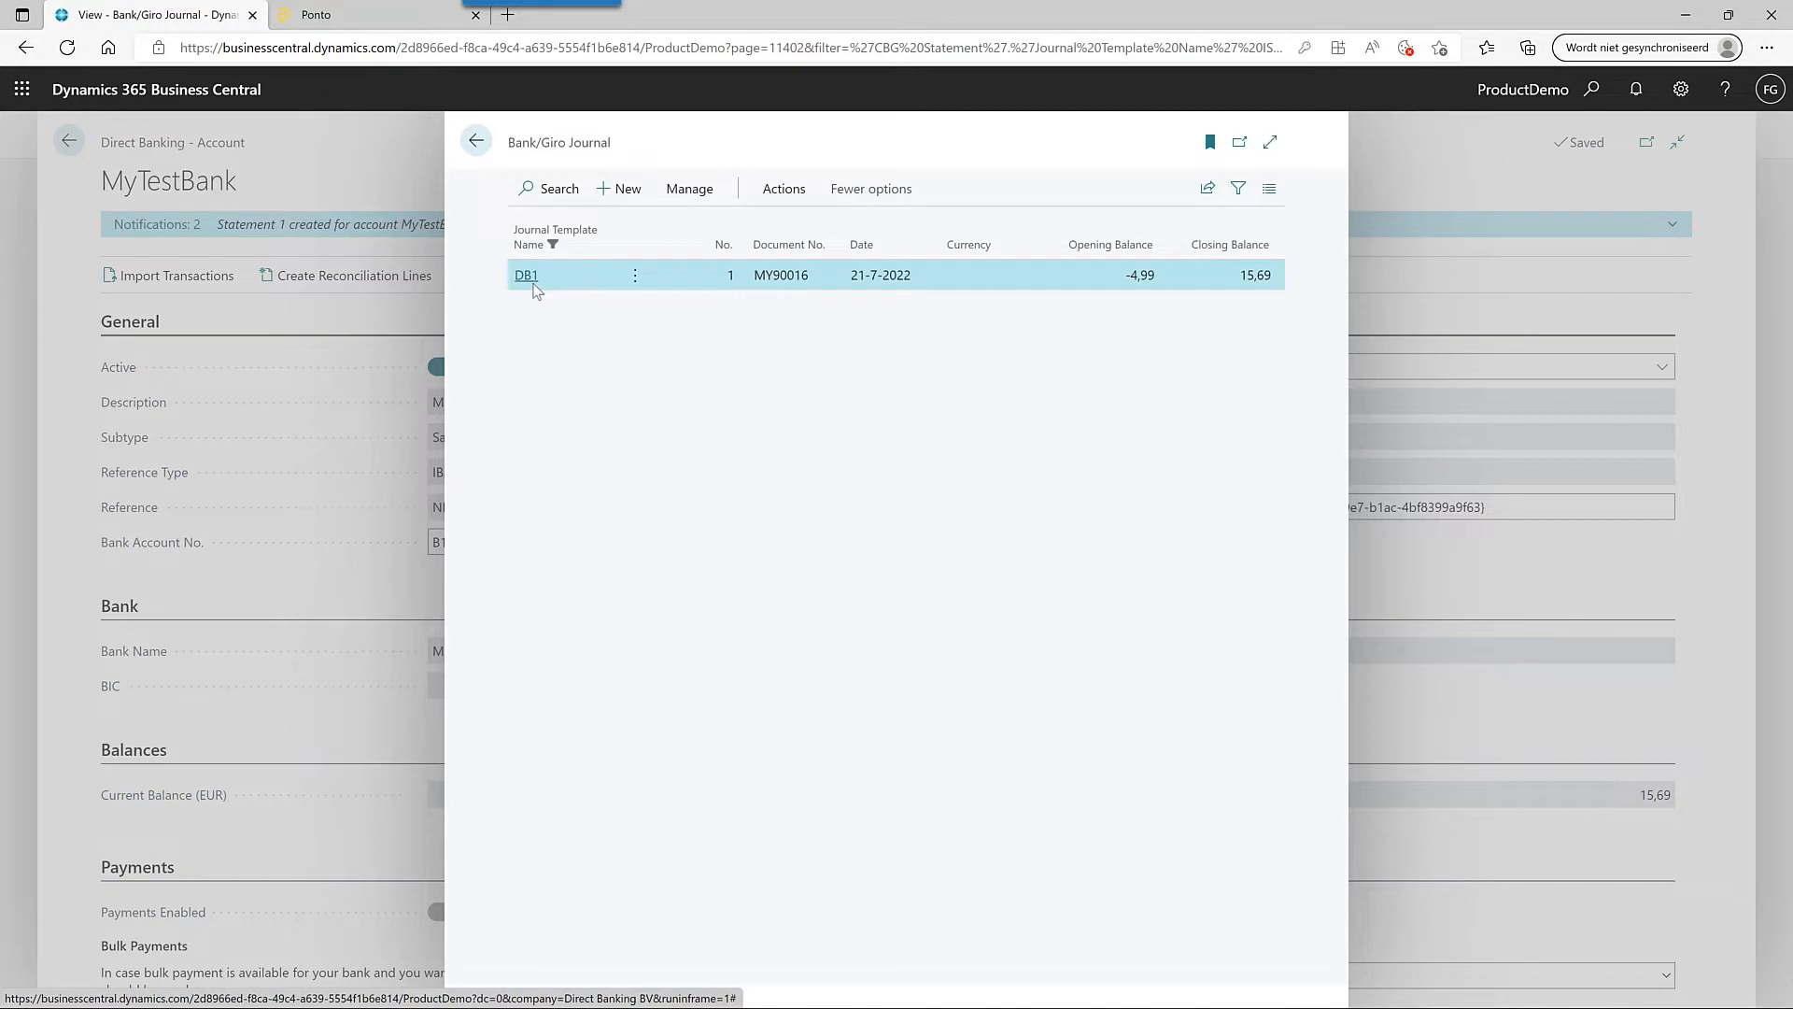
left_click(533, 285)
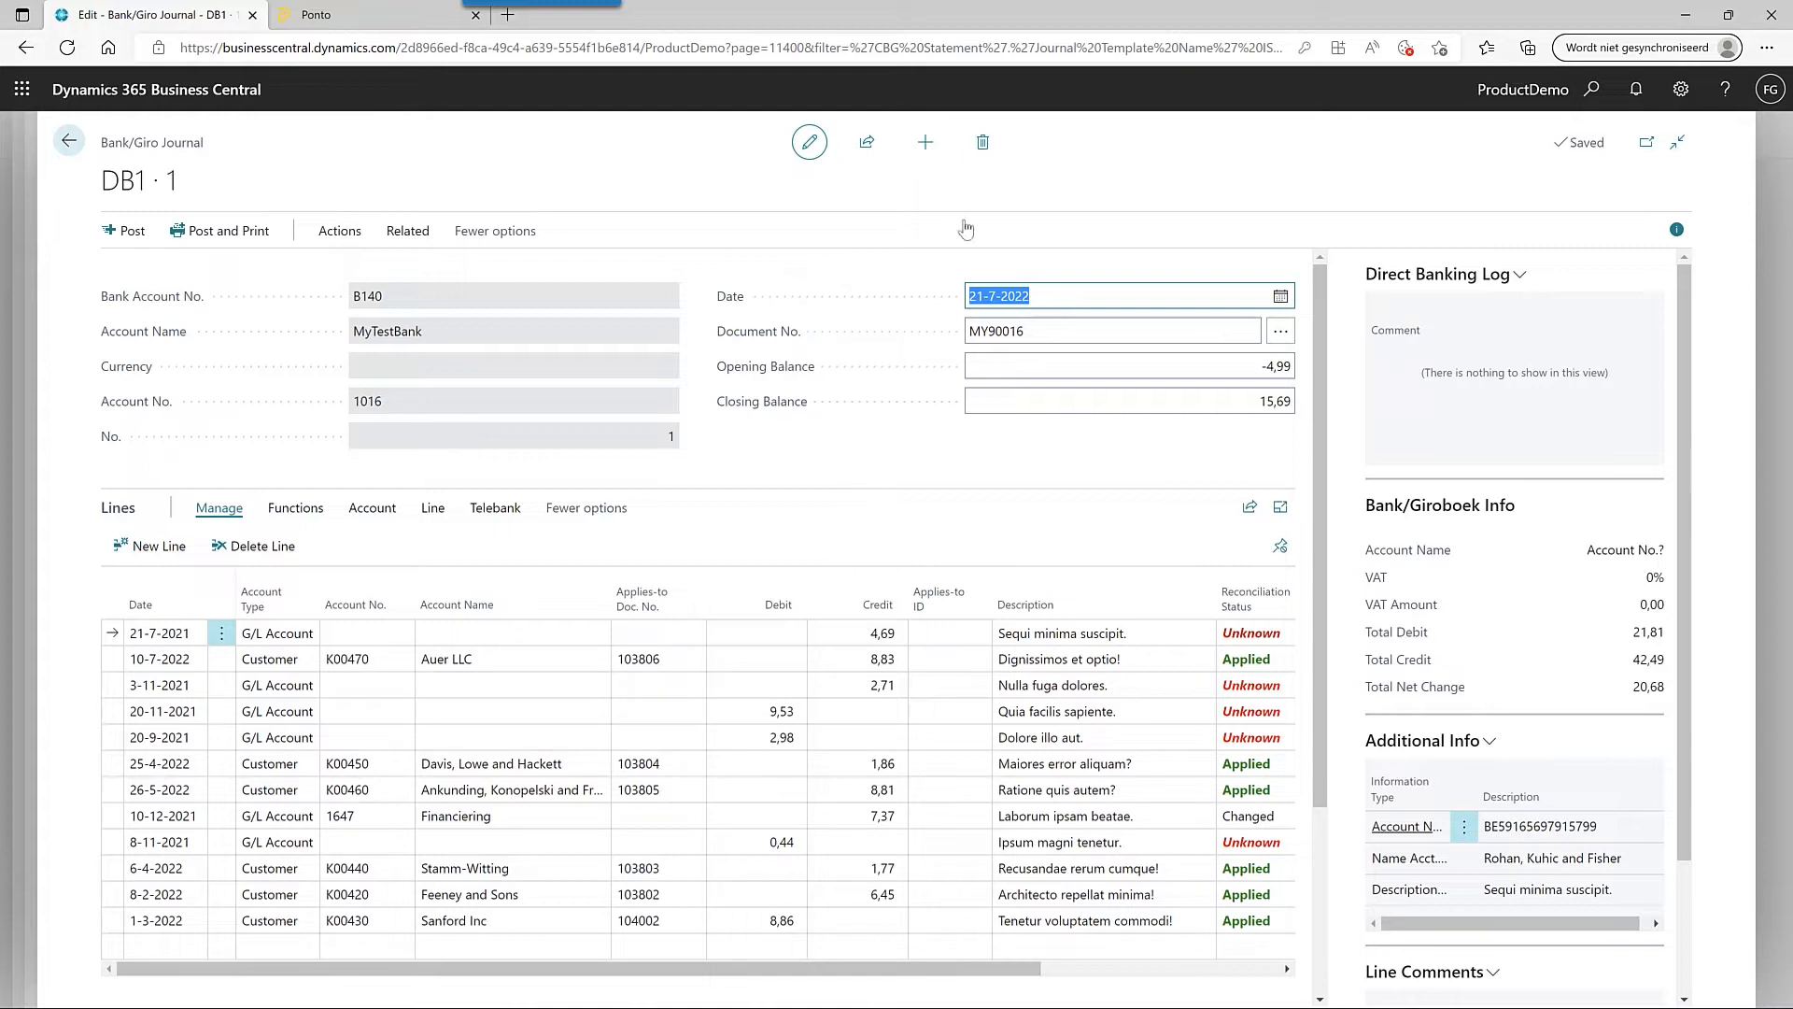
left_click(985, 148)
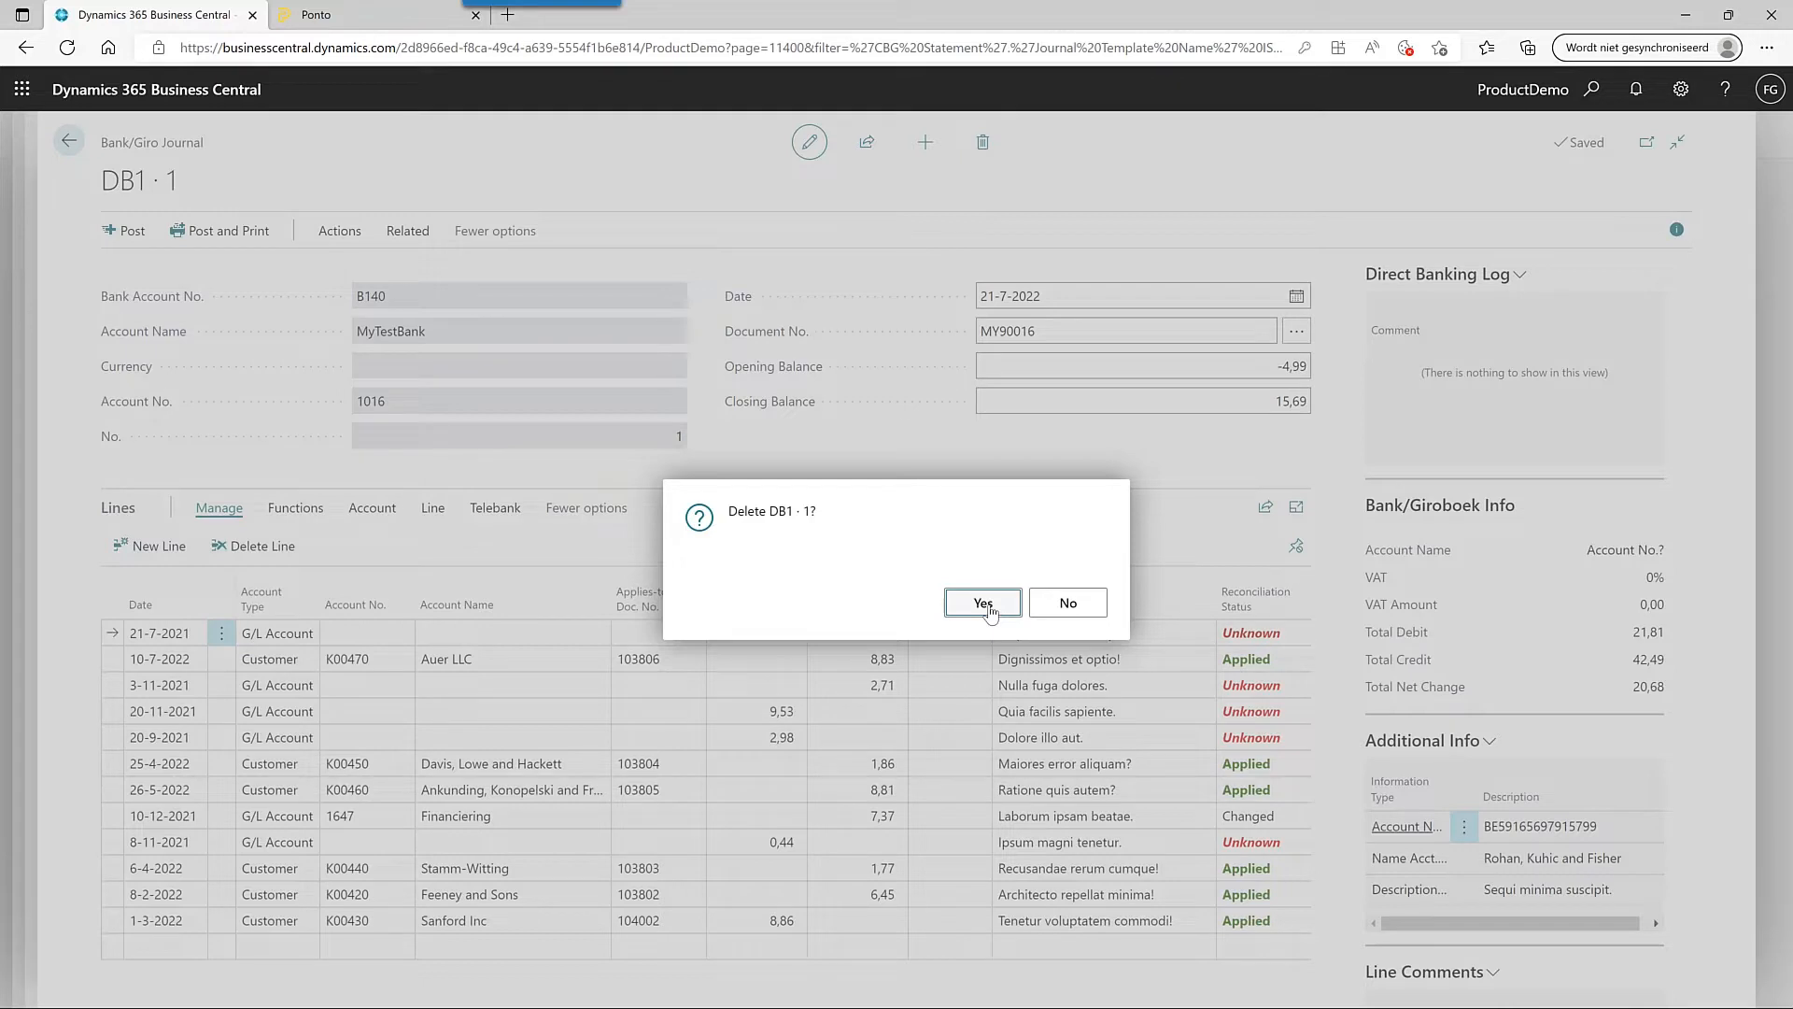
left_click(984, 603)
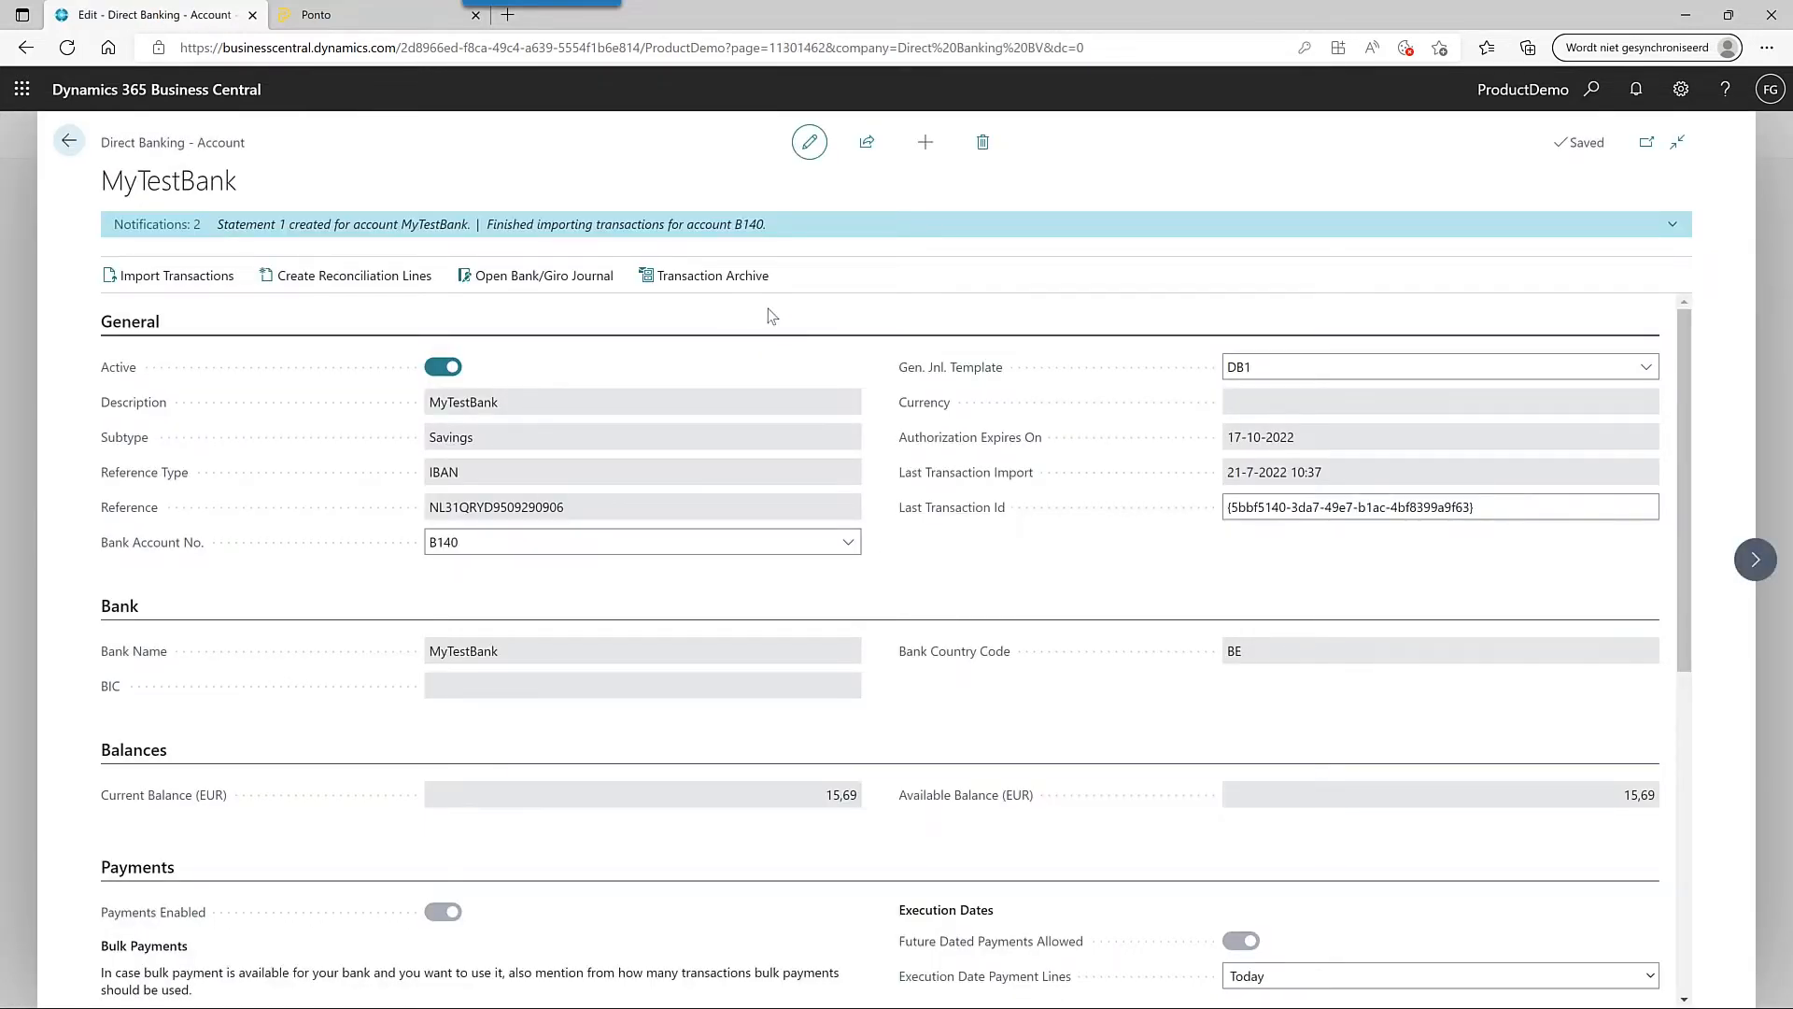
- Sort the transaction archive by execution date and set the six 2022 wire transfers back to unprocessed
left_click(752, 277)
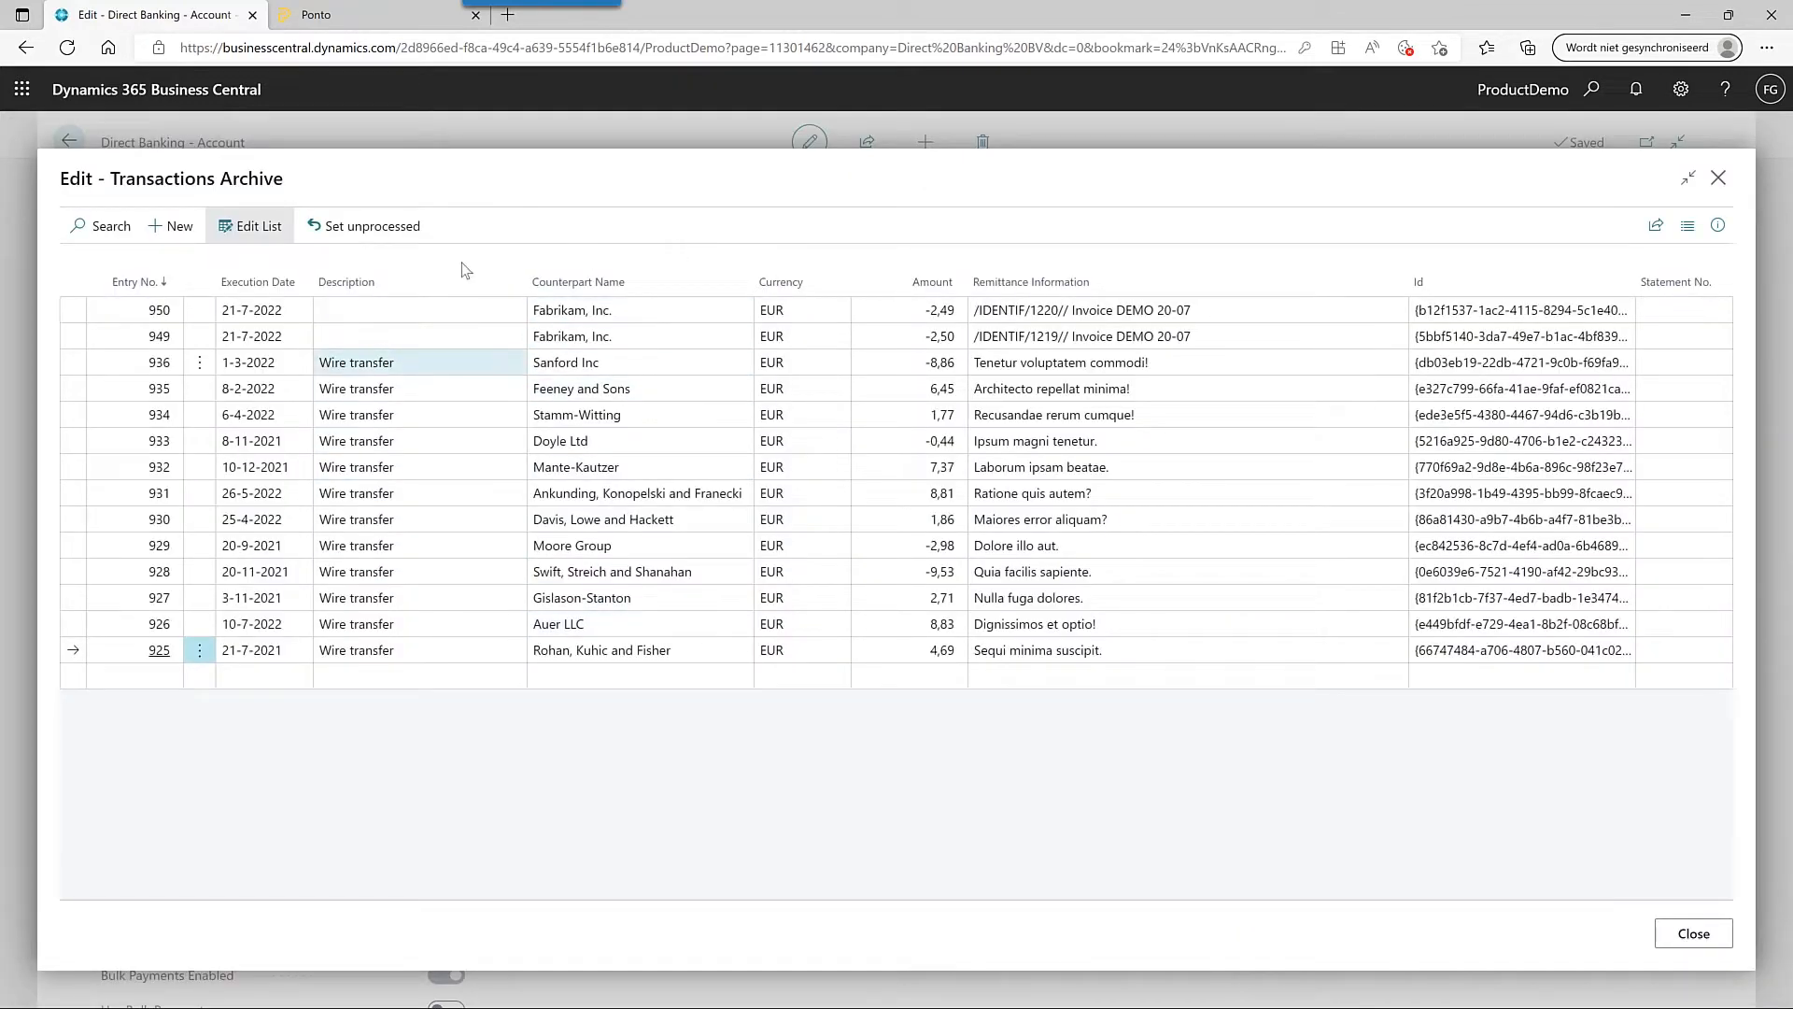
left_click(280, 284)
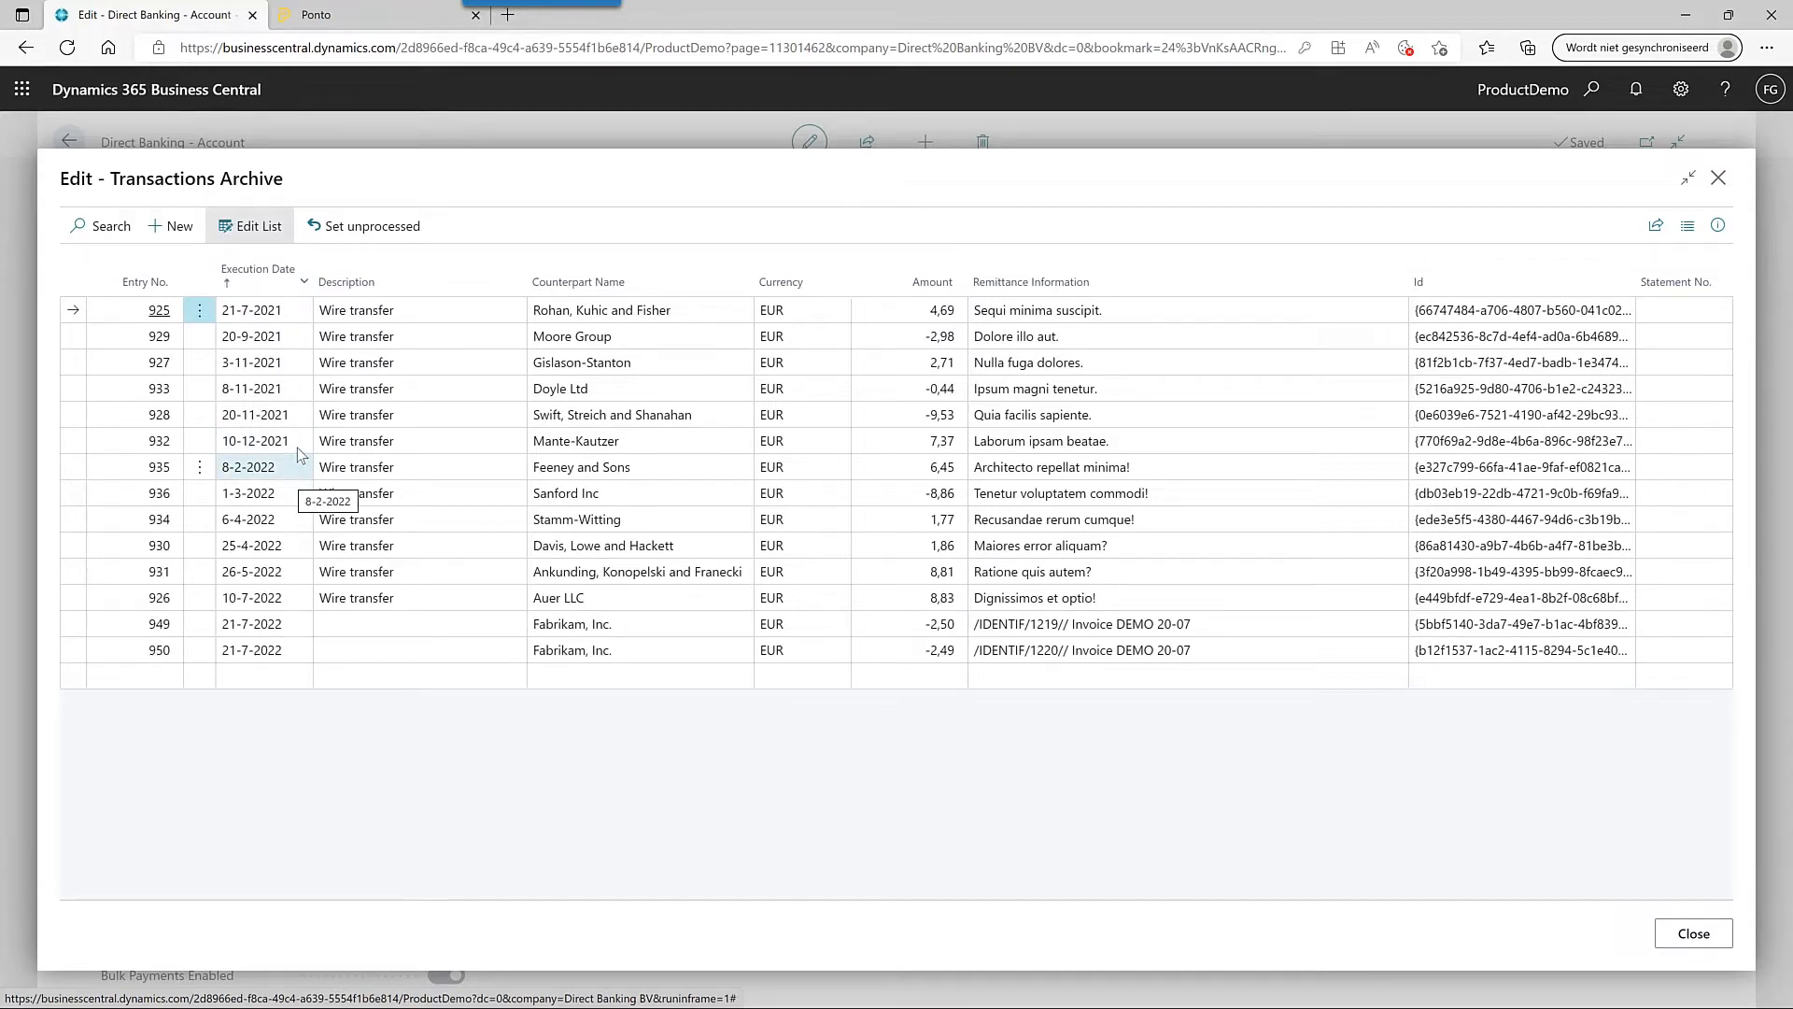
left_click(308, 606)
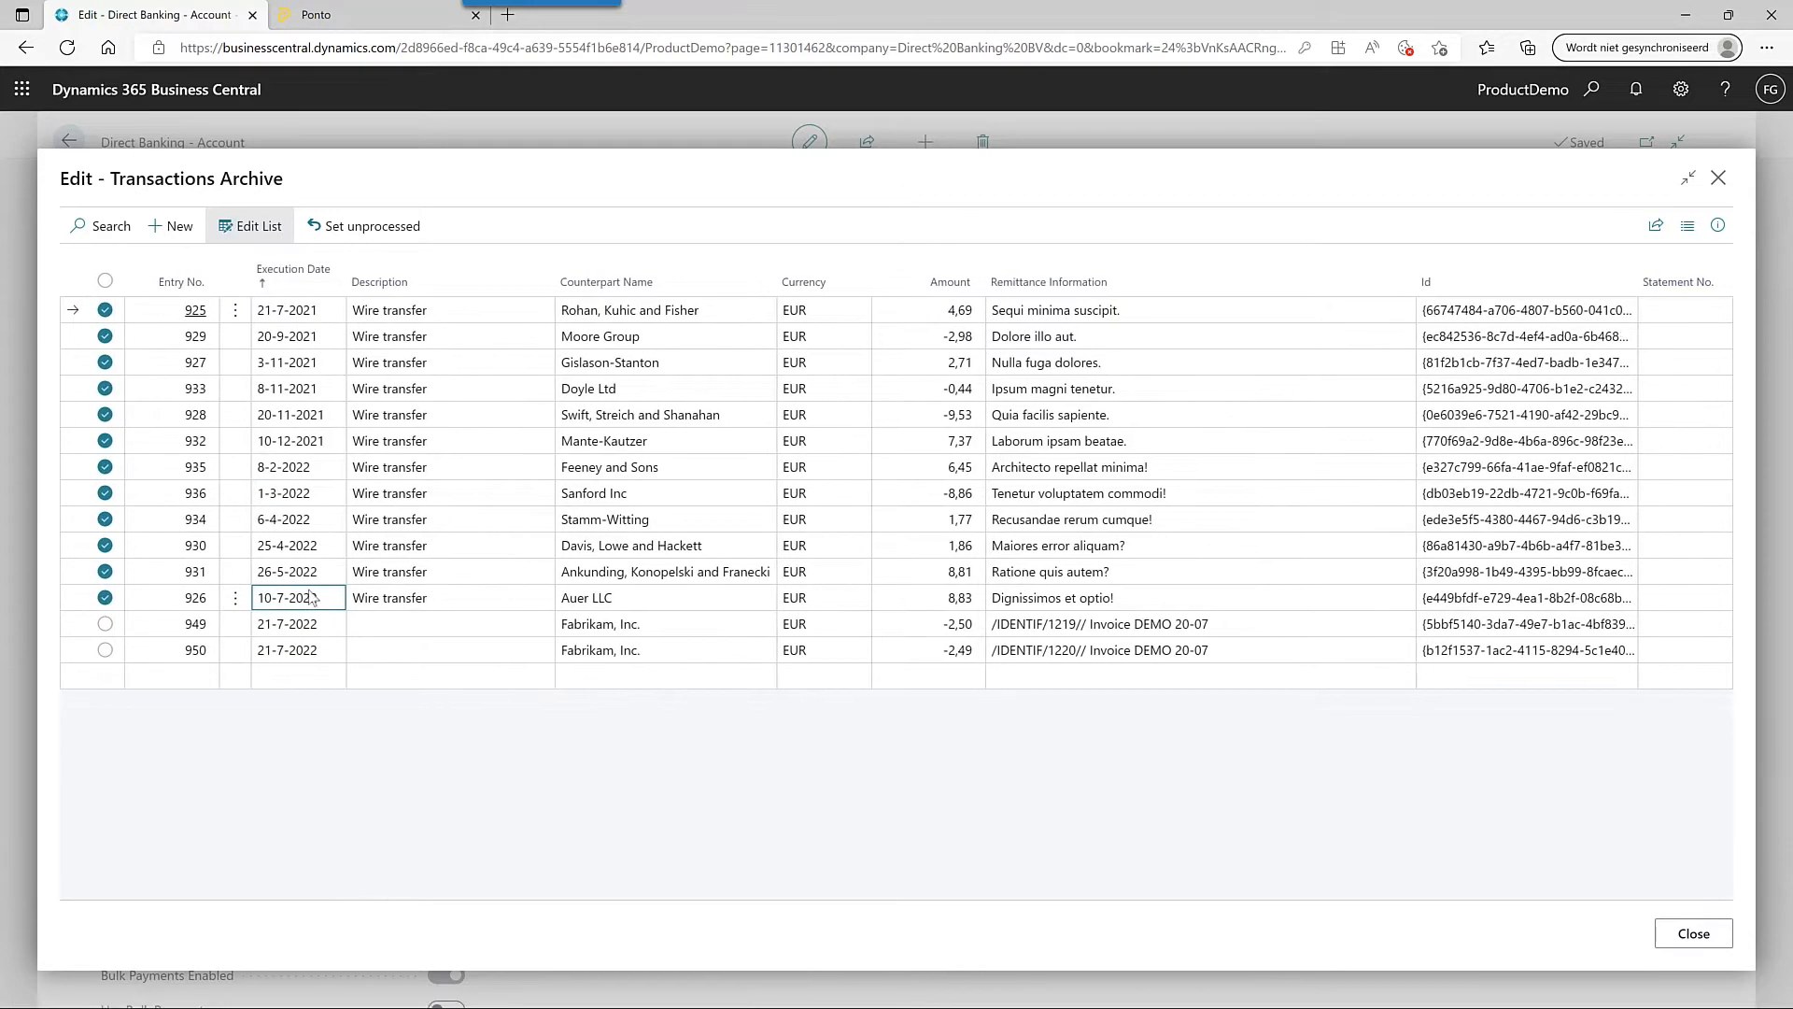
left_click(318, 474)
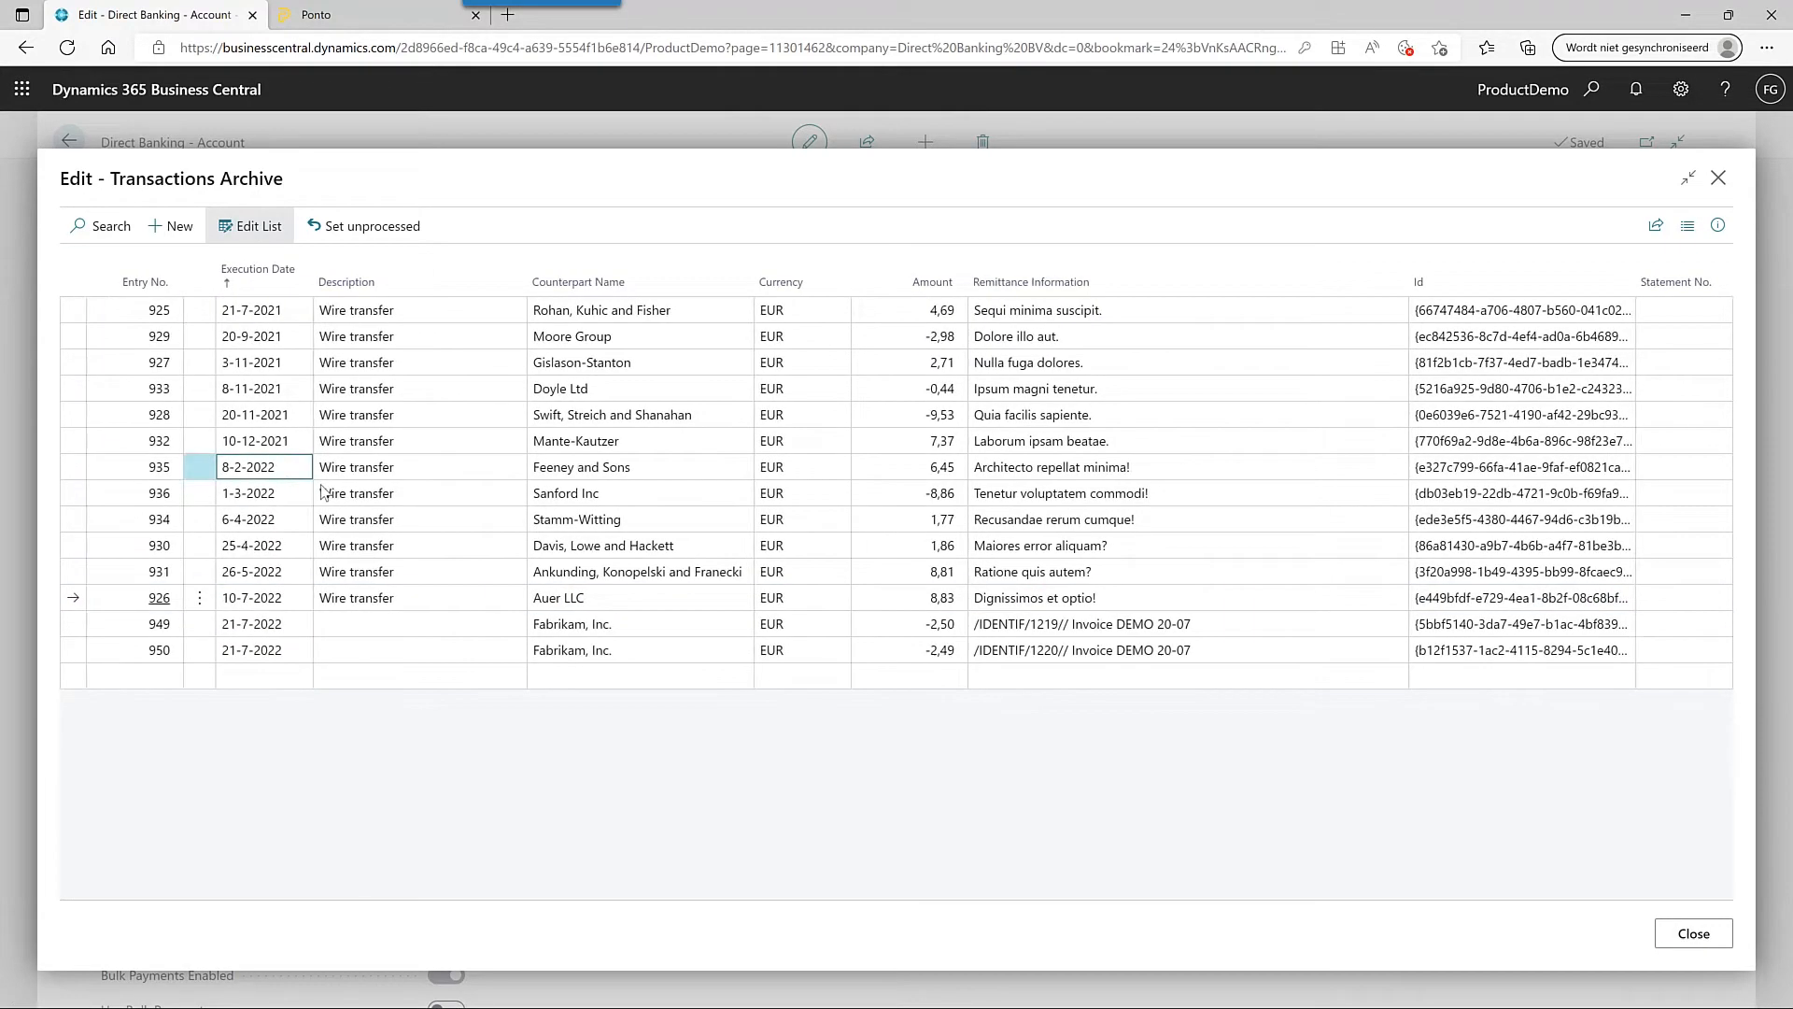
left_click(308, 602, "shift")
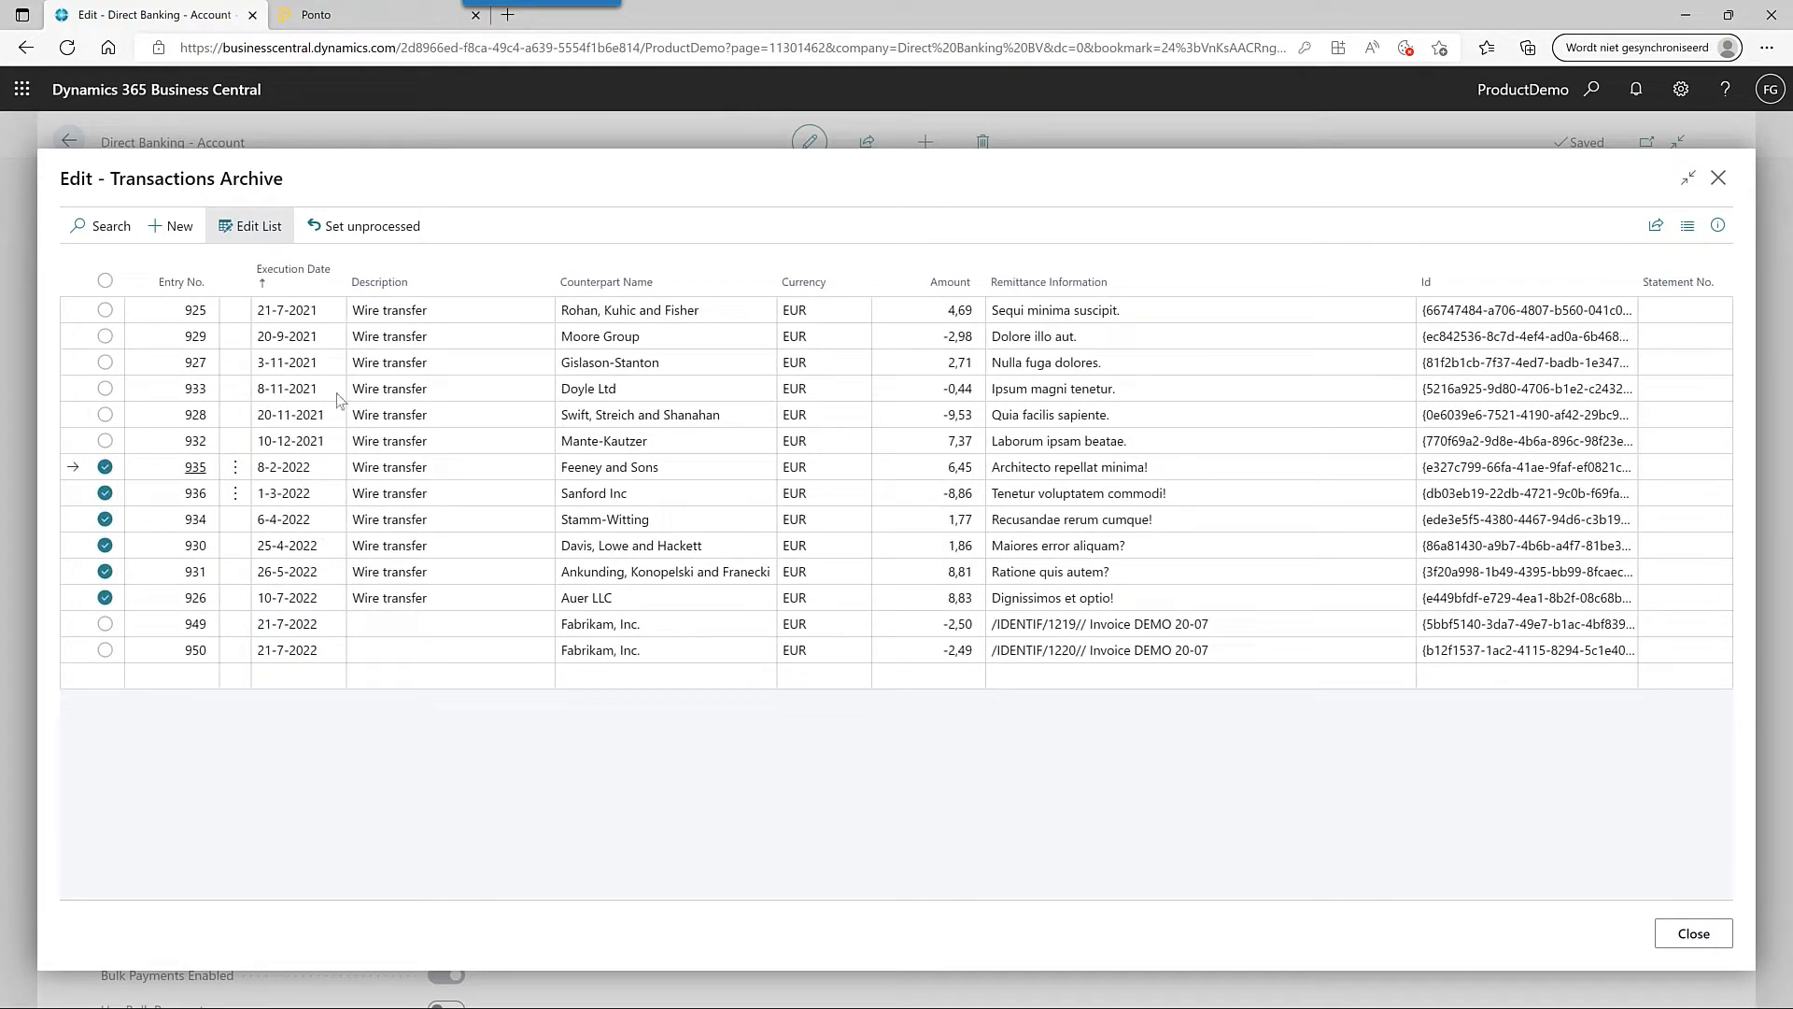
left_click(363, 233)
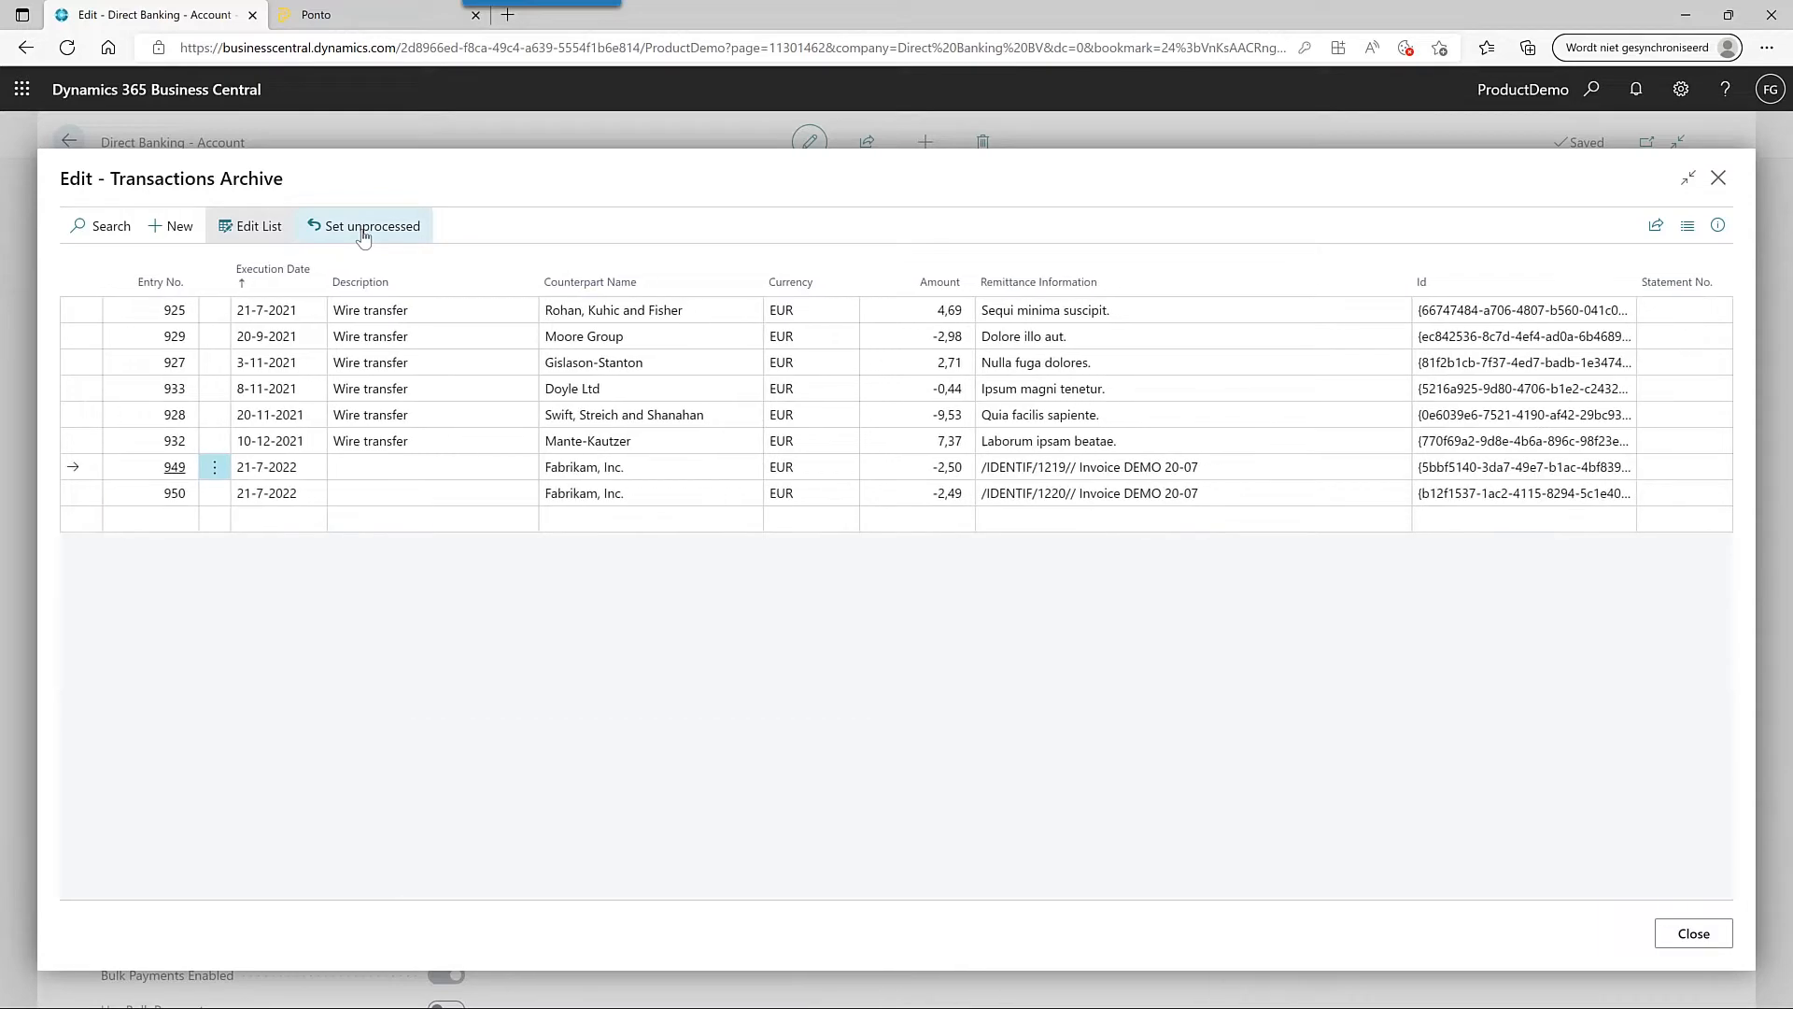
key("Escape")
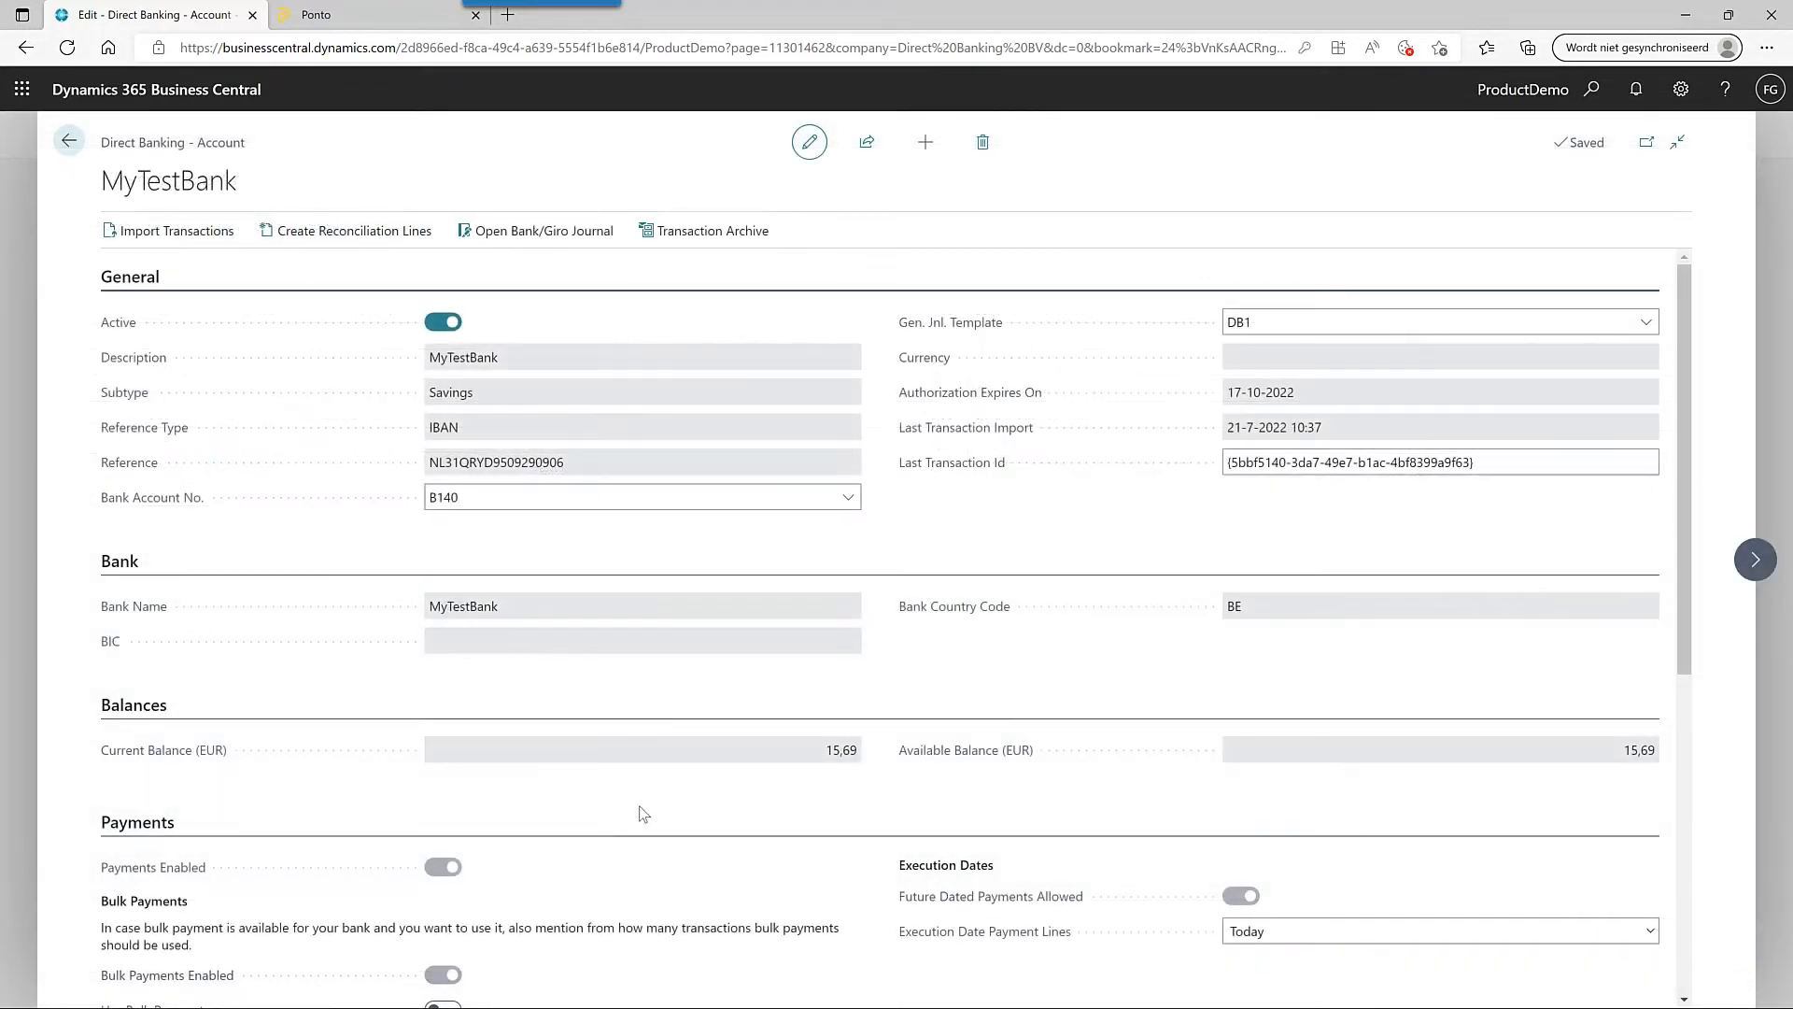
scroll(643, 812, "down", 6)
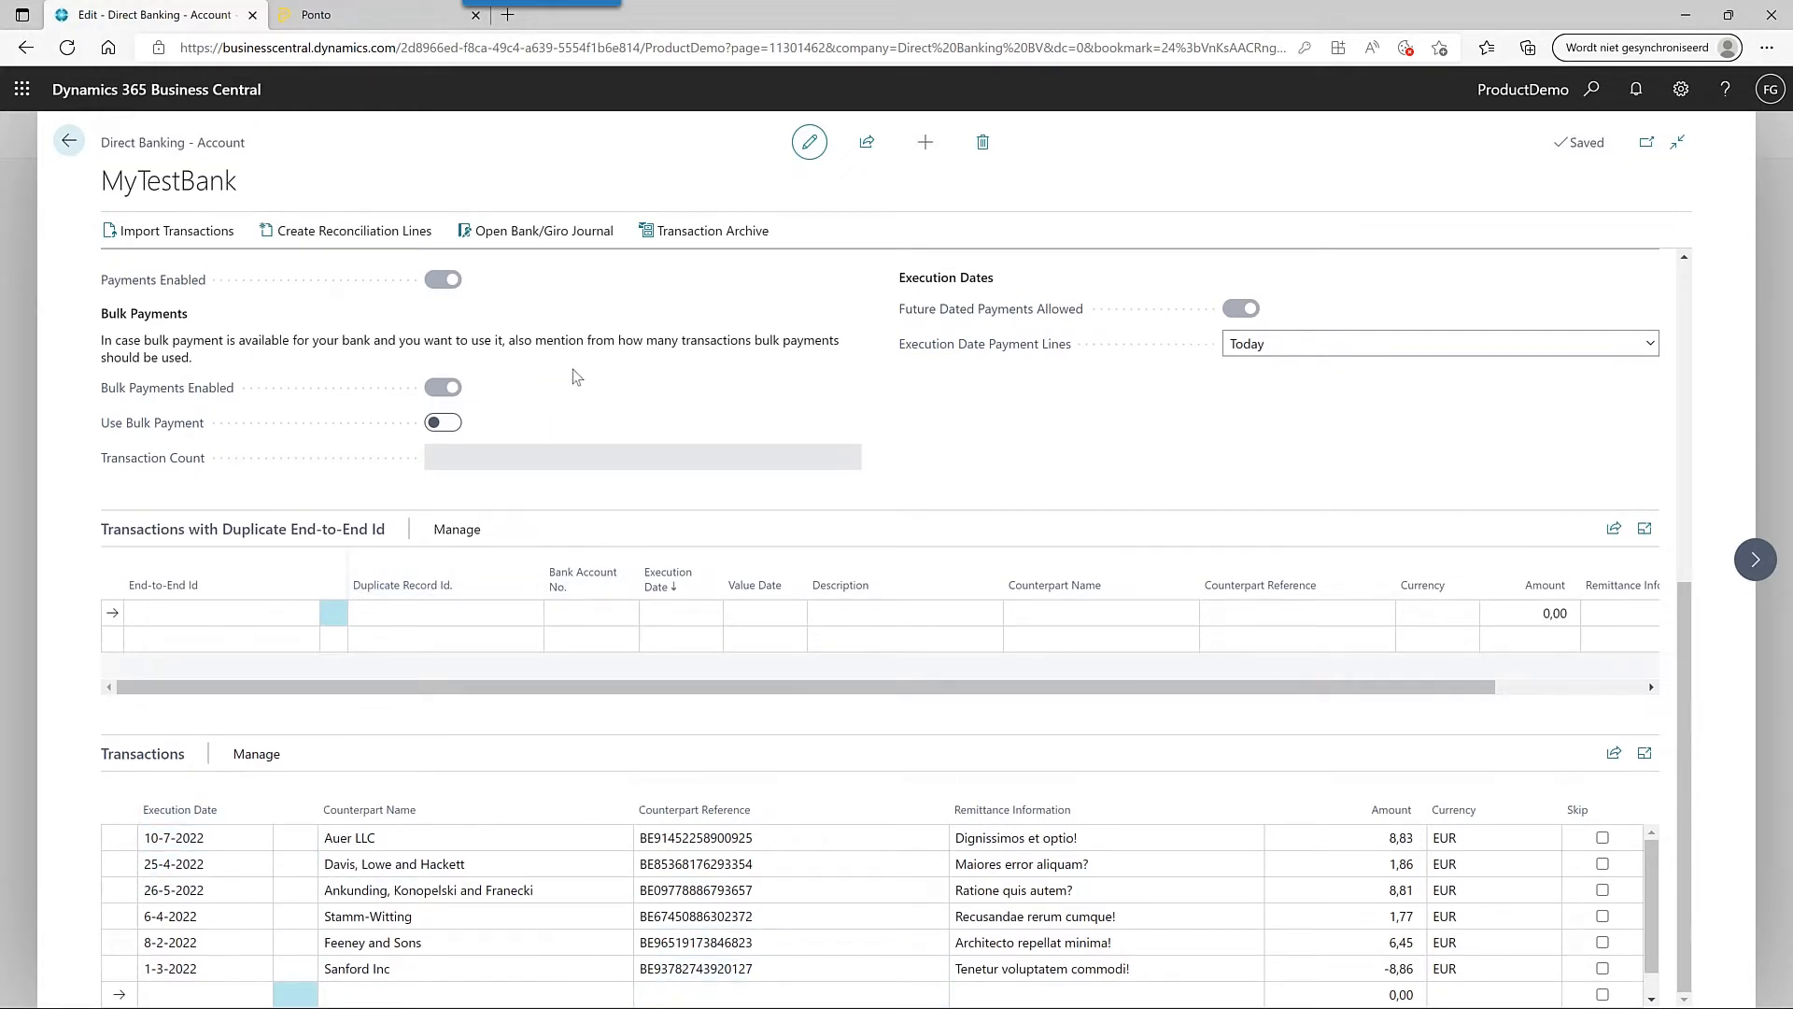
- Create reconciliation lines from the six pending transactions and open the new DB1 · 1 journal statement
left_click(340, 240)
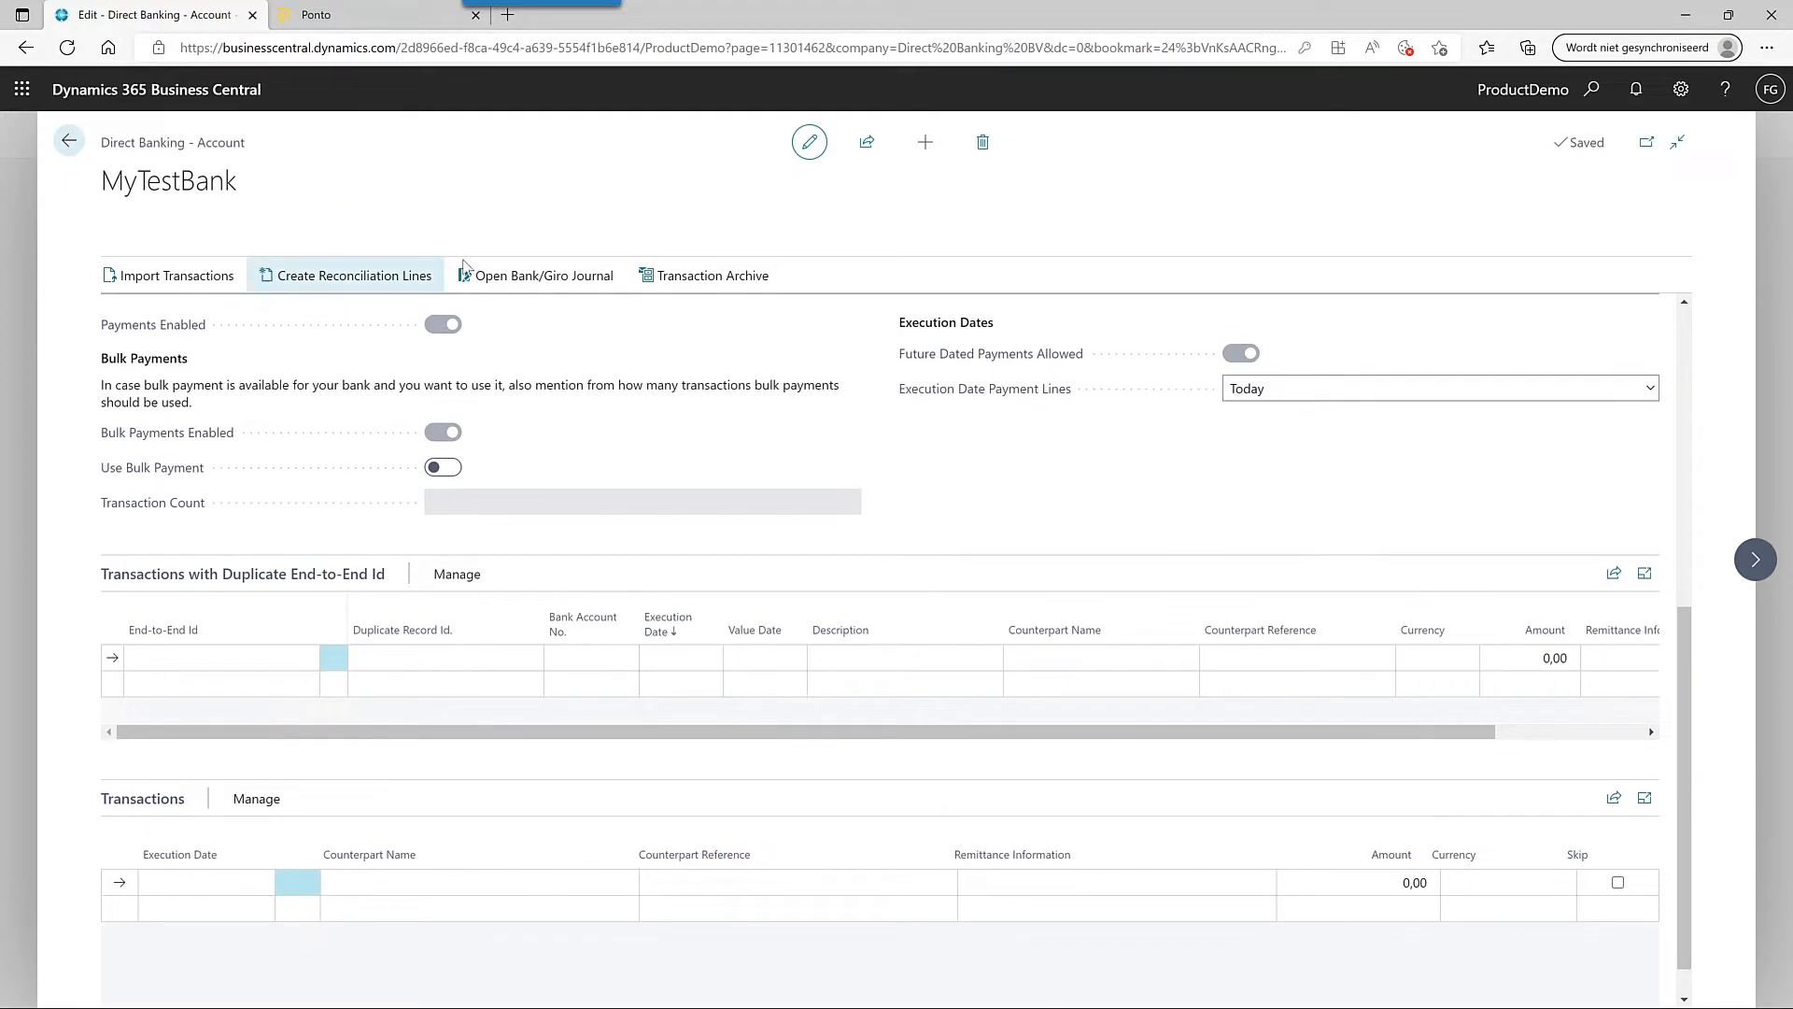
left_click(539, 277)
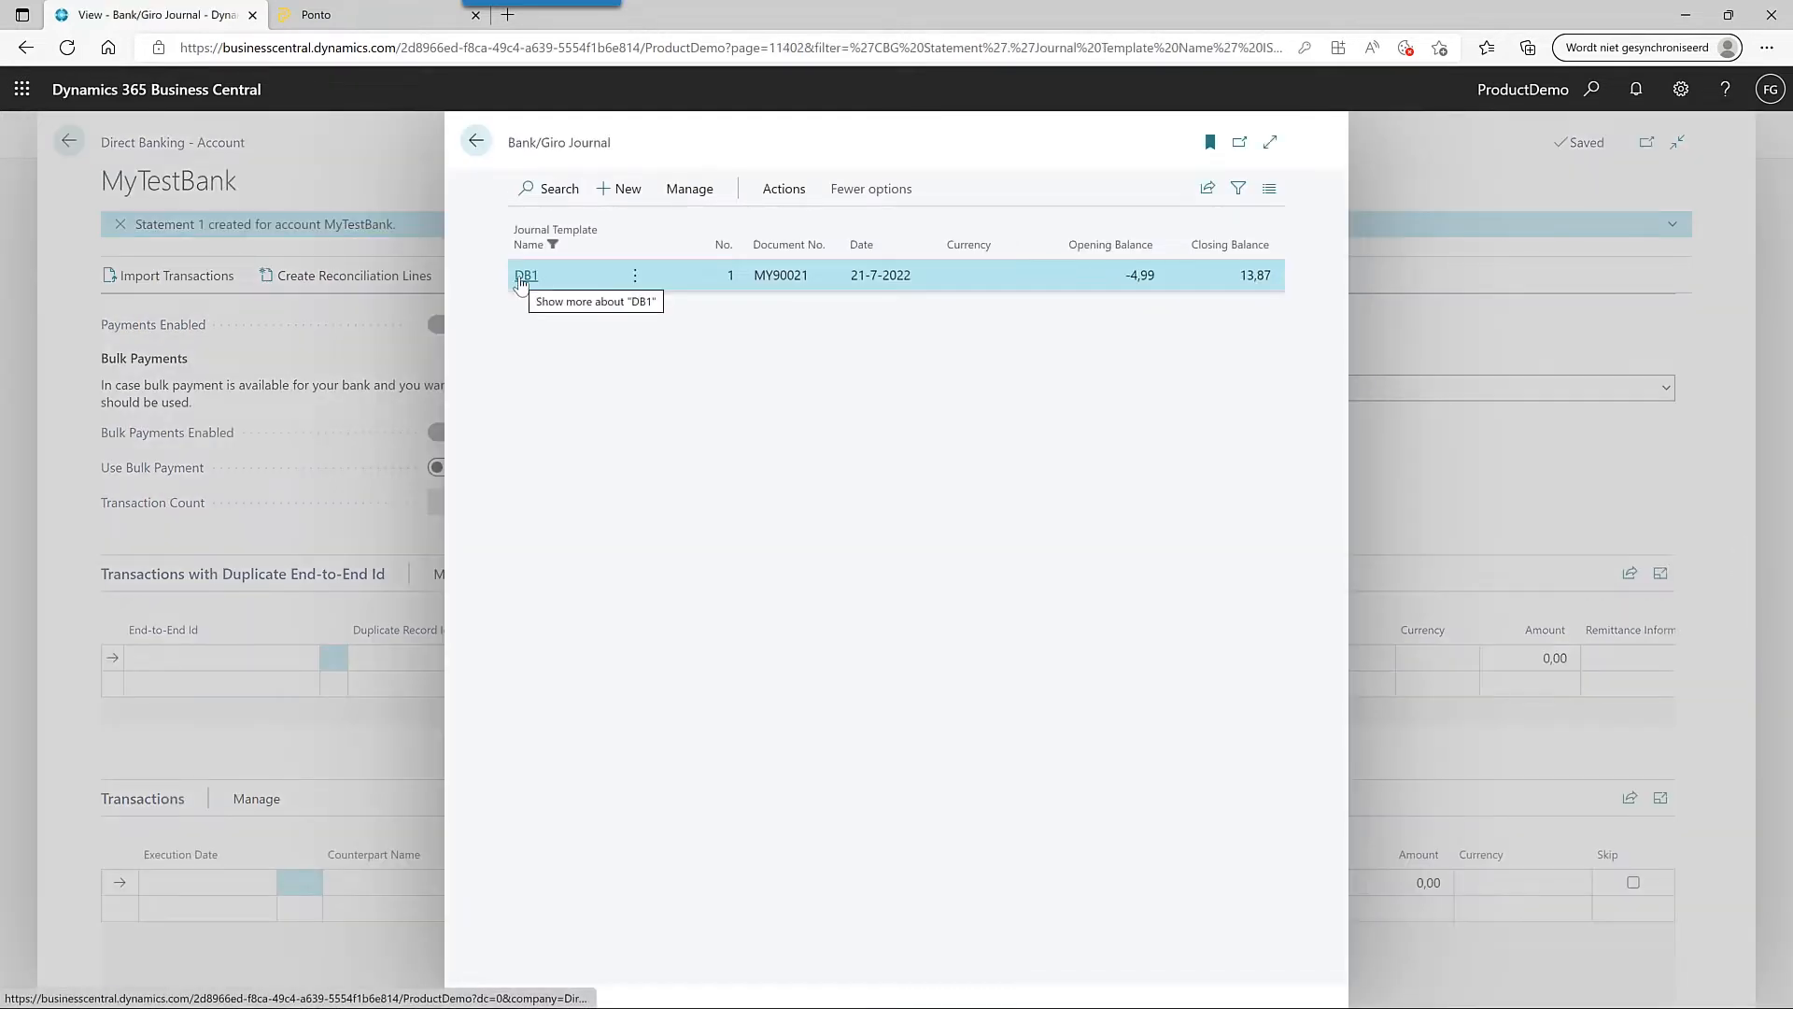
left_click(523, 277)
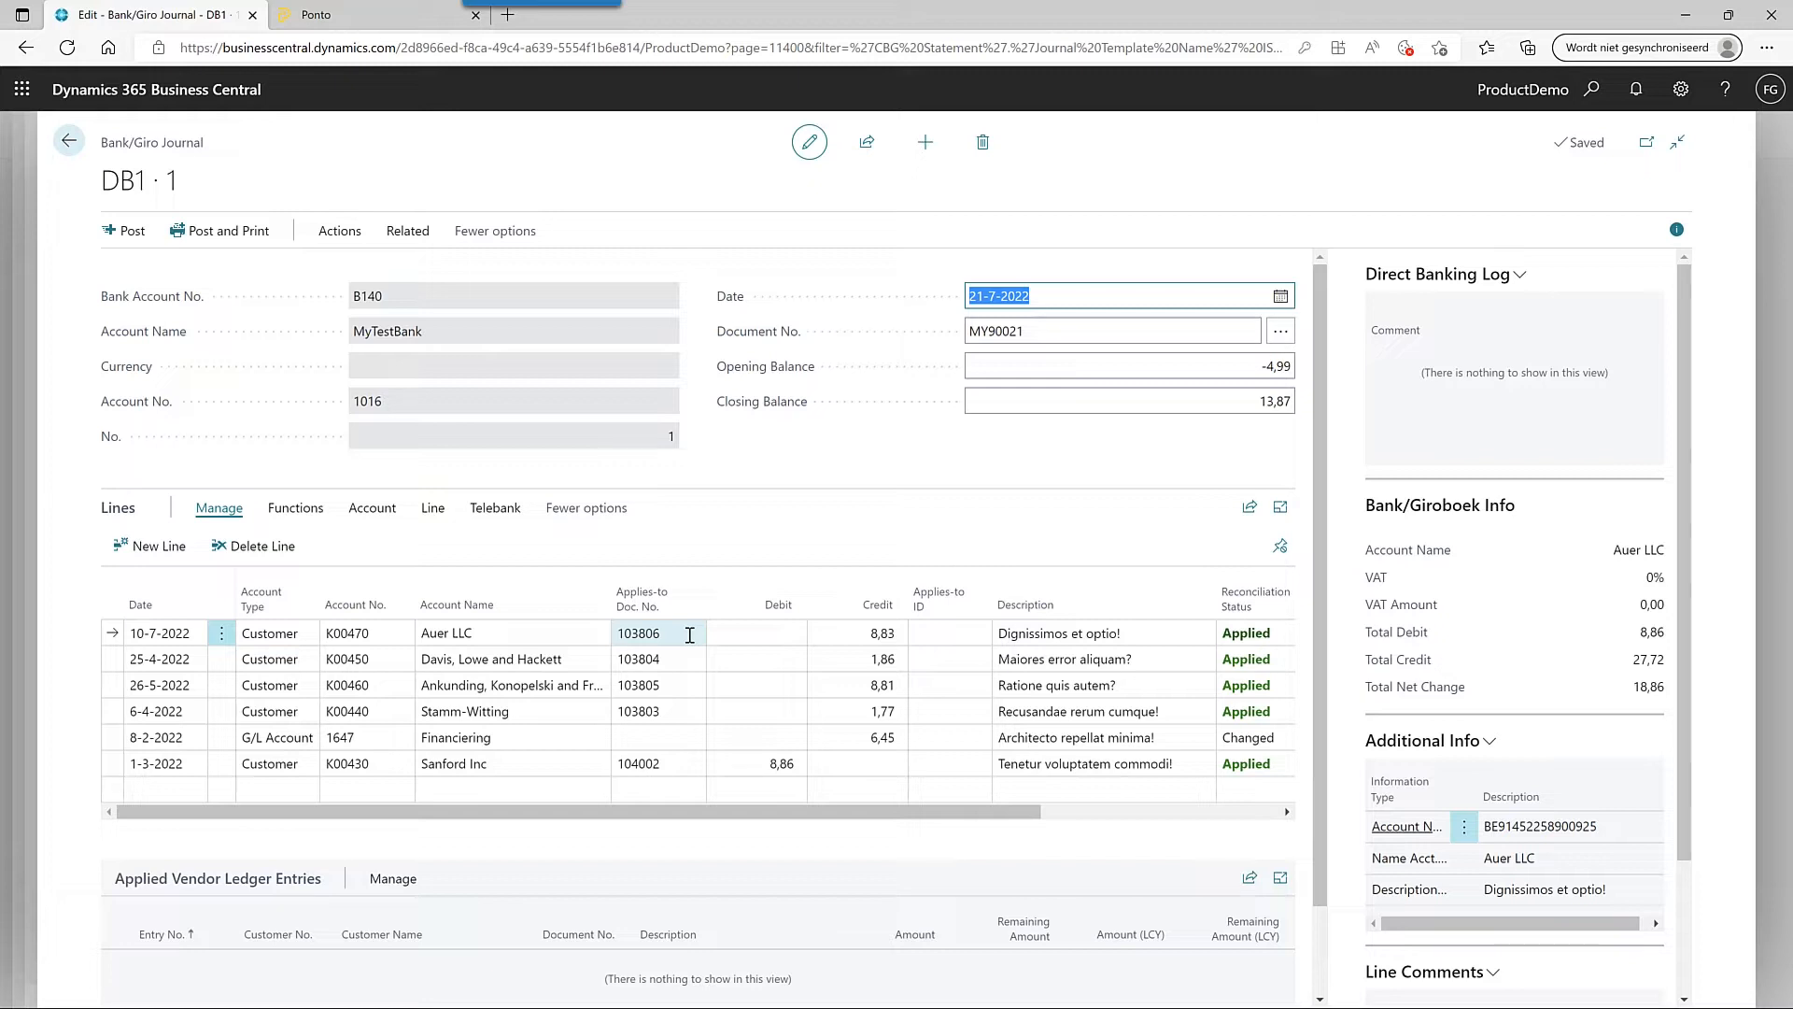
- Show the Functions actions for the DB1 · 1 journal lines
left_click(295, 507)
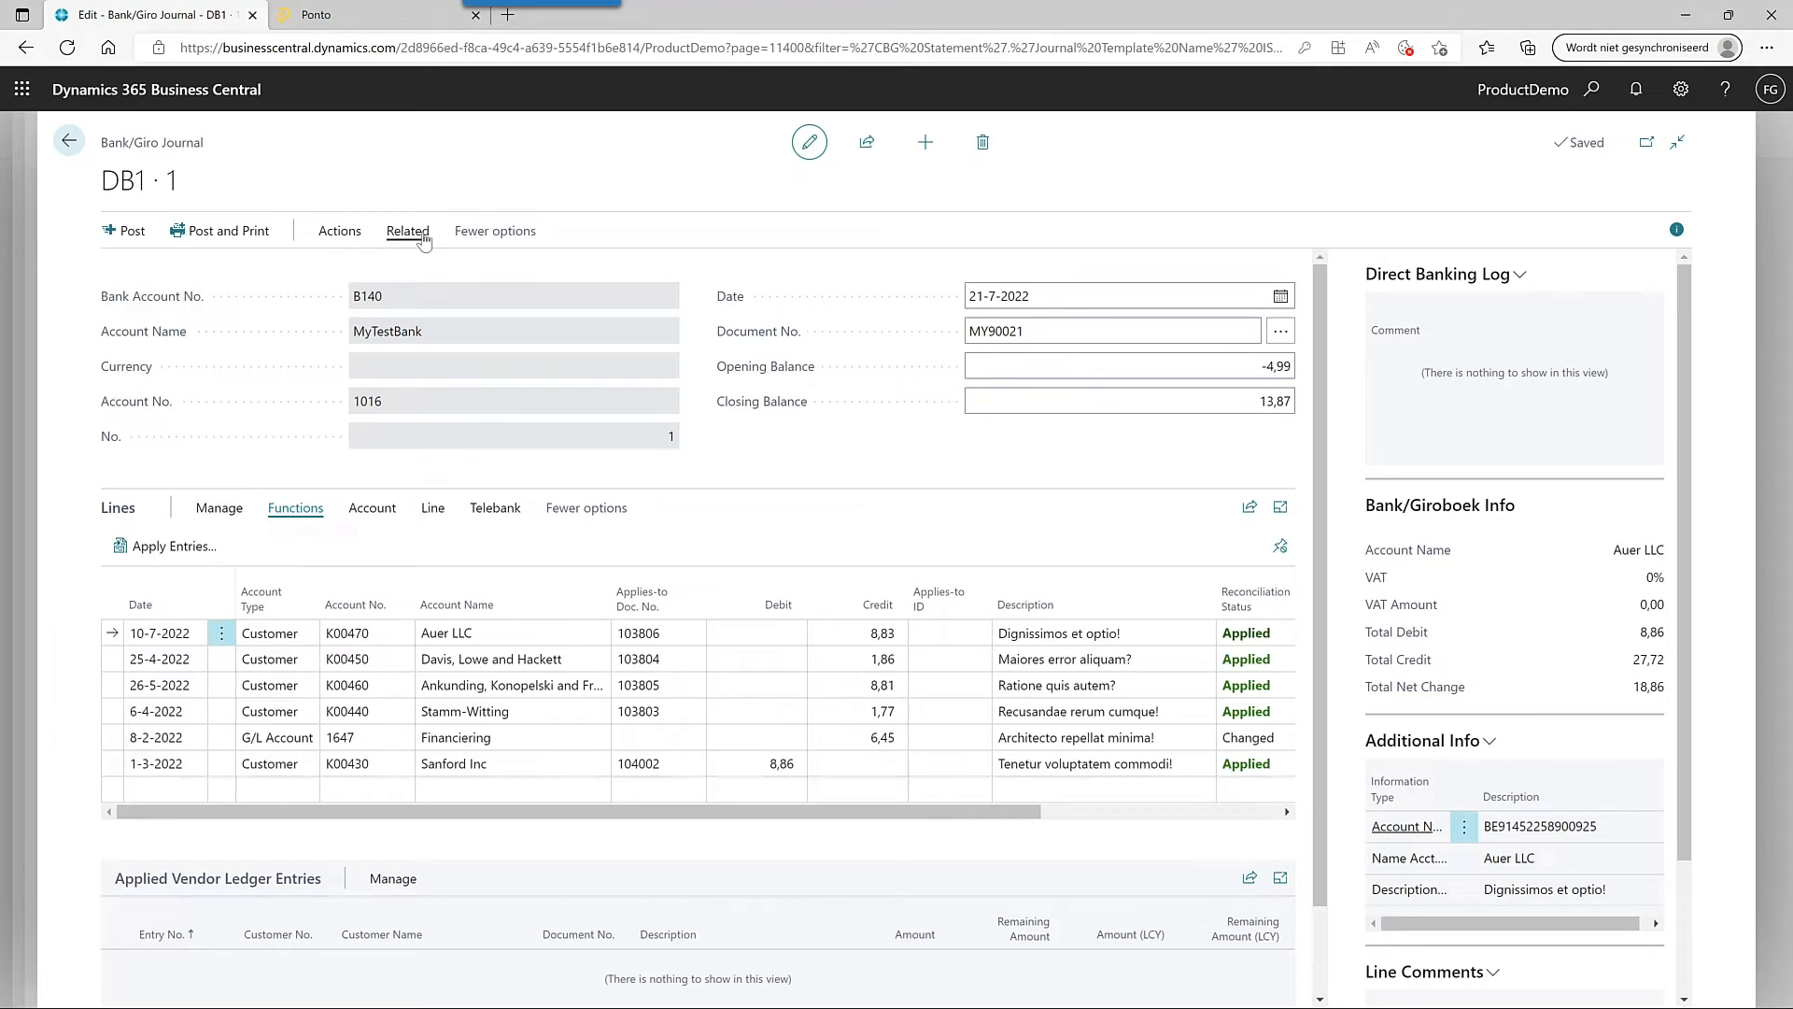
left_click(422, 237)
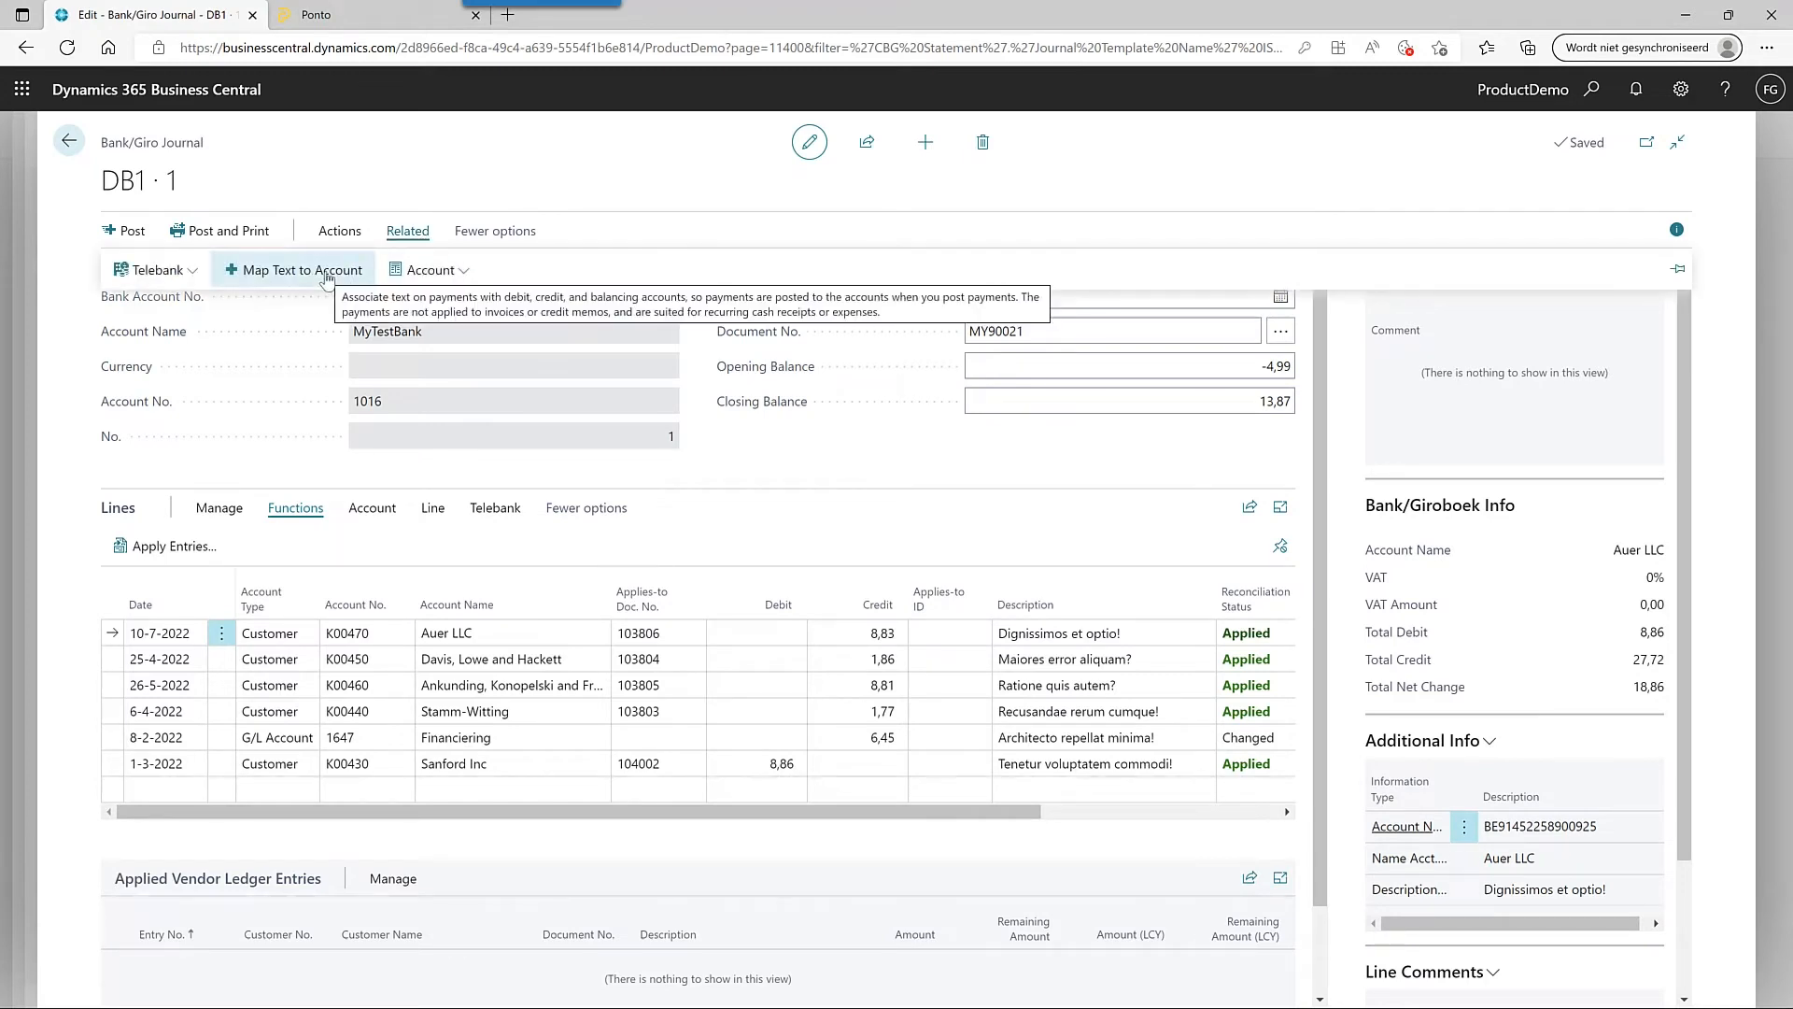
left_click(326, 275)
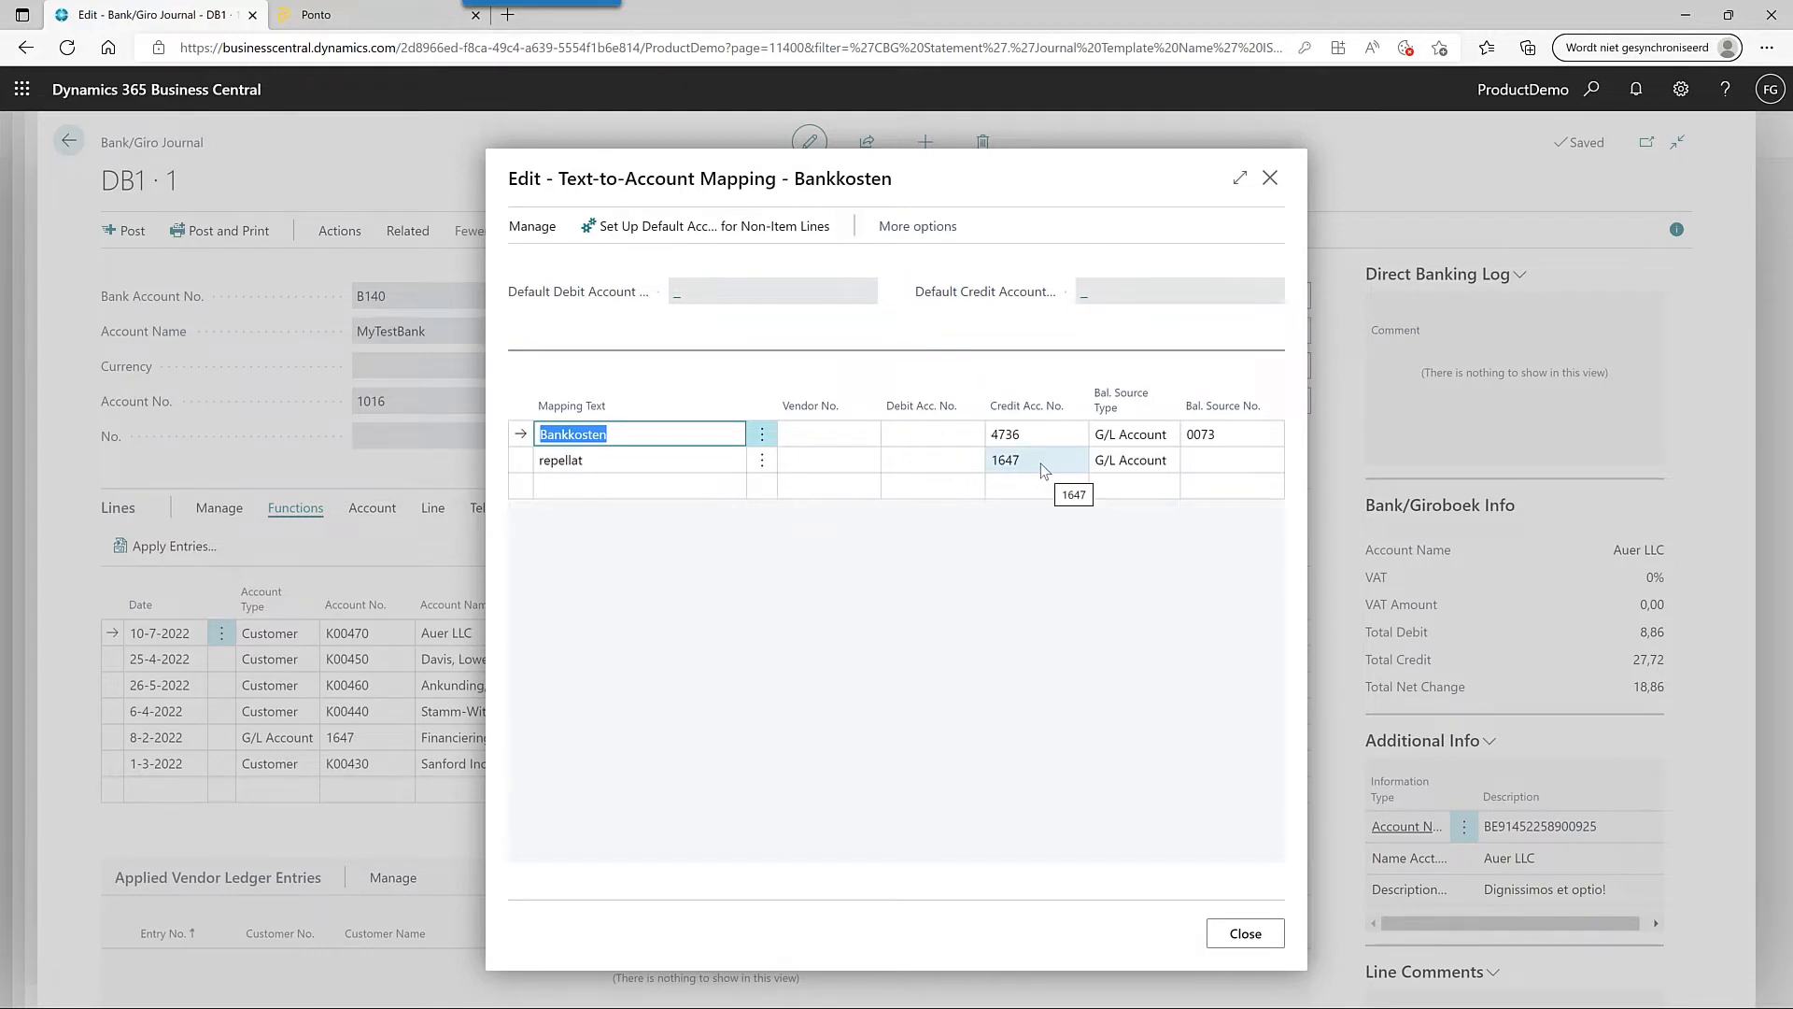
left_click(615, 463)
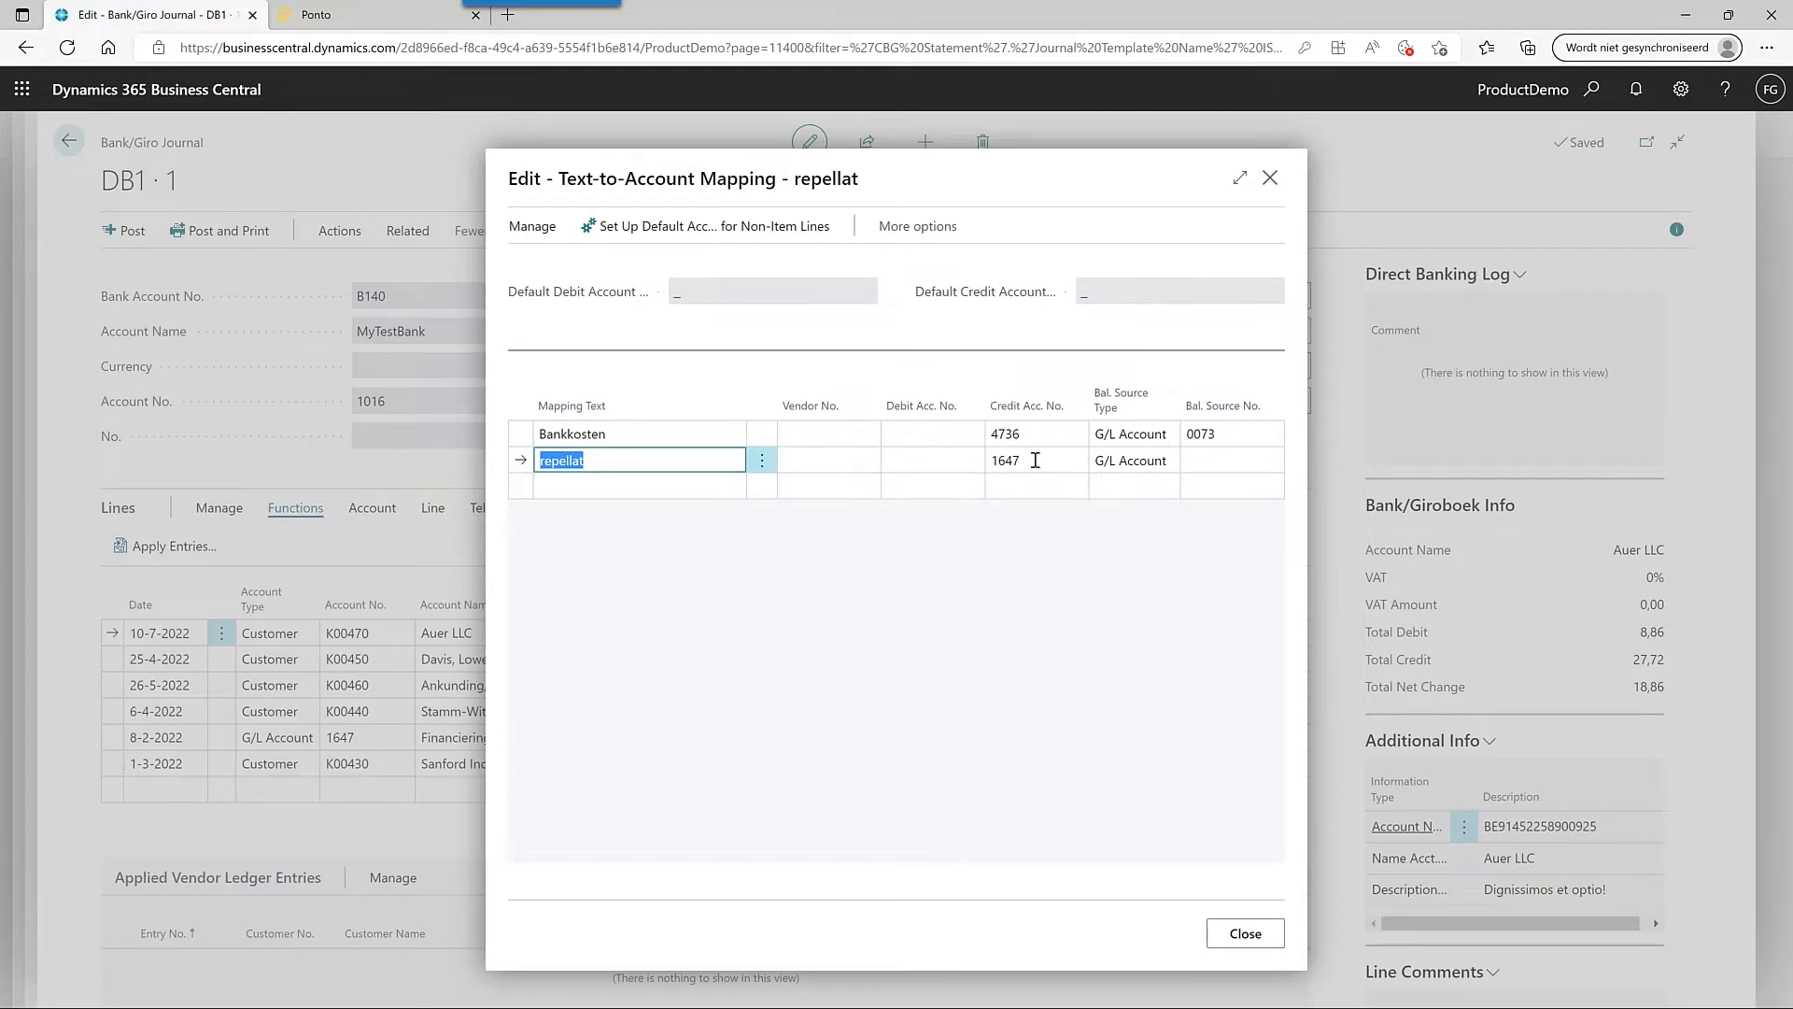
left_click(1254, 941)
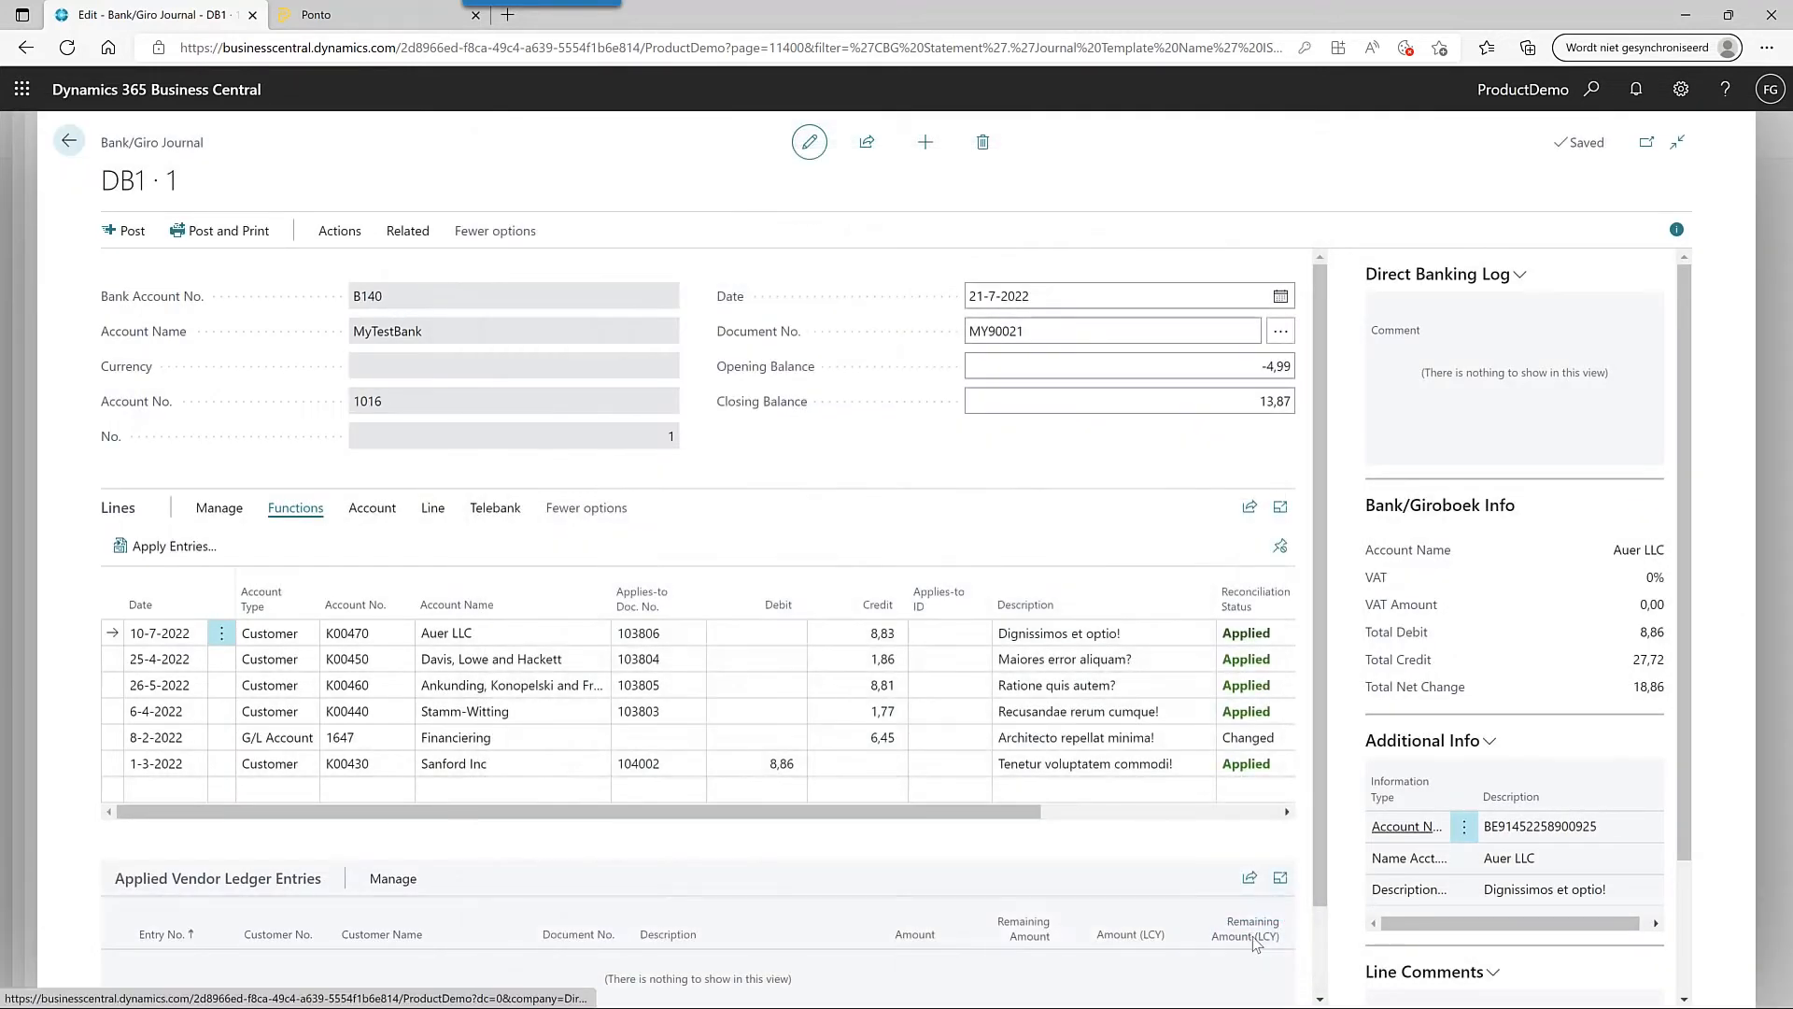
left_click(1248, 743)
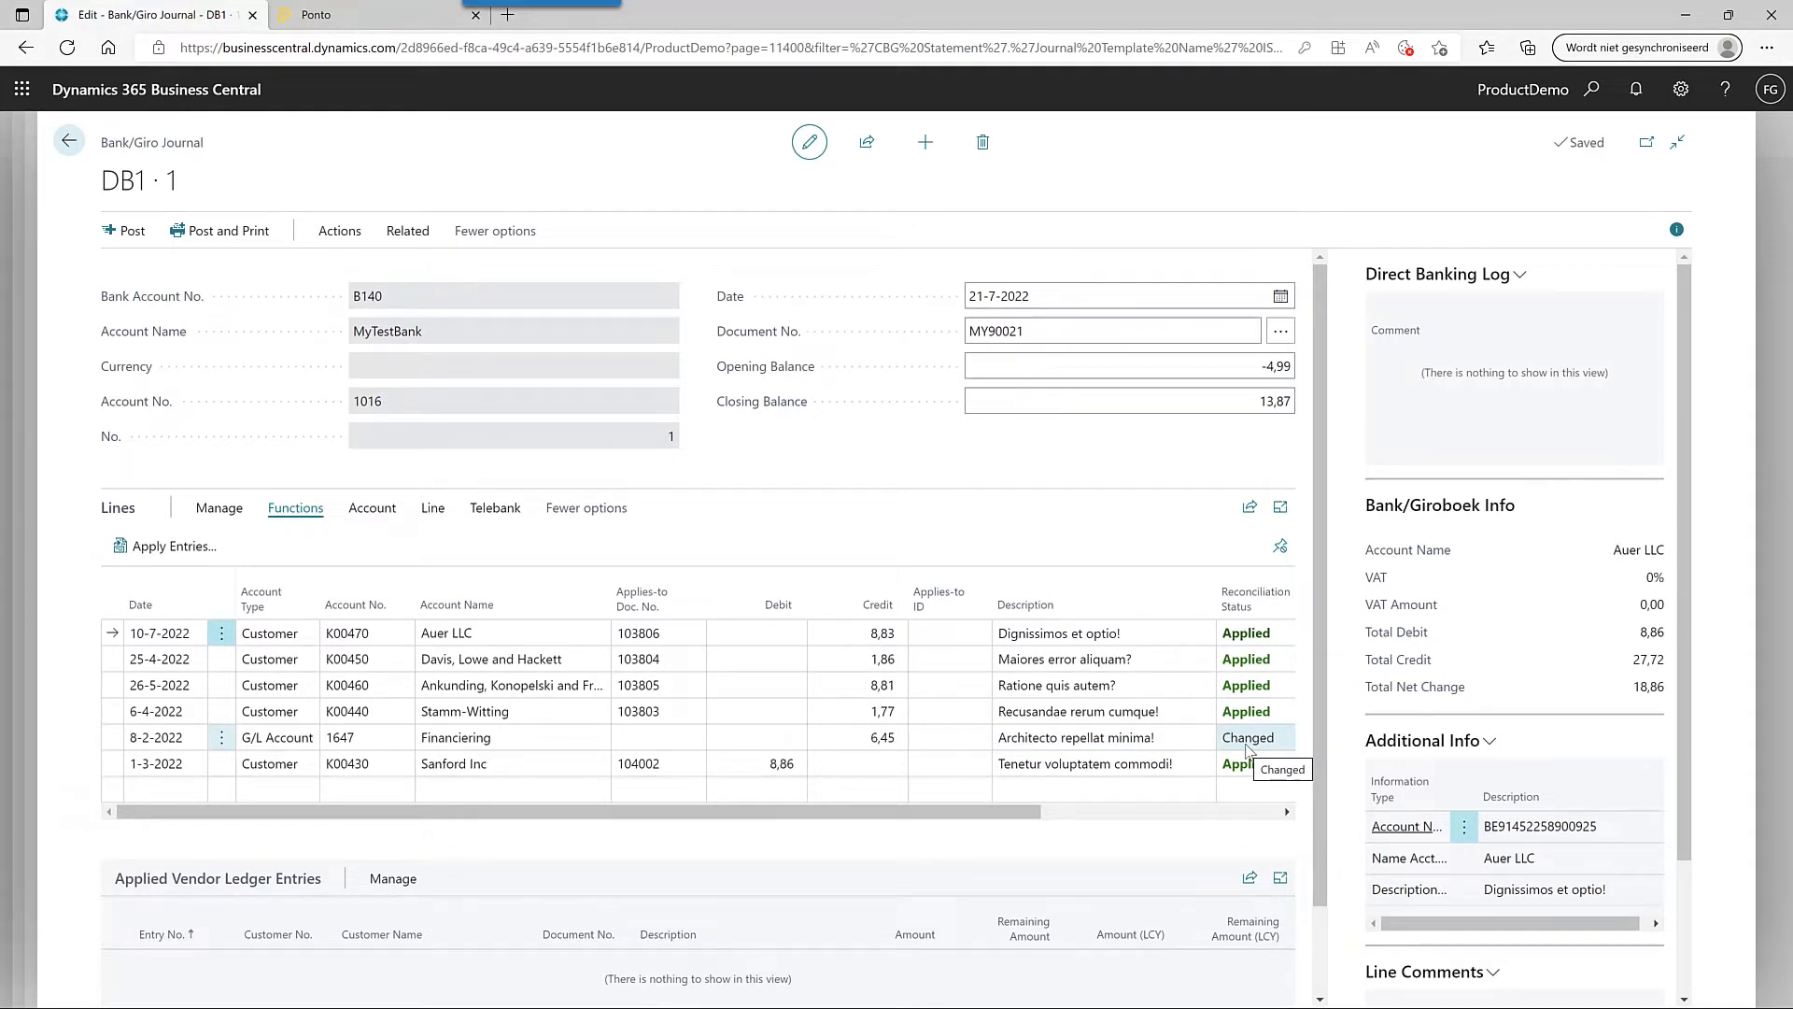
left_click(370, 738)
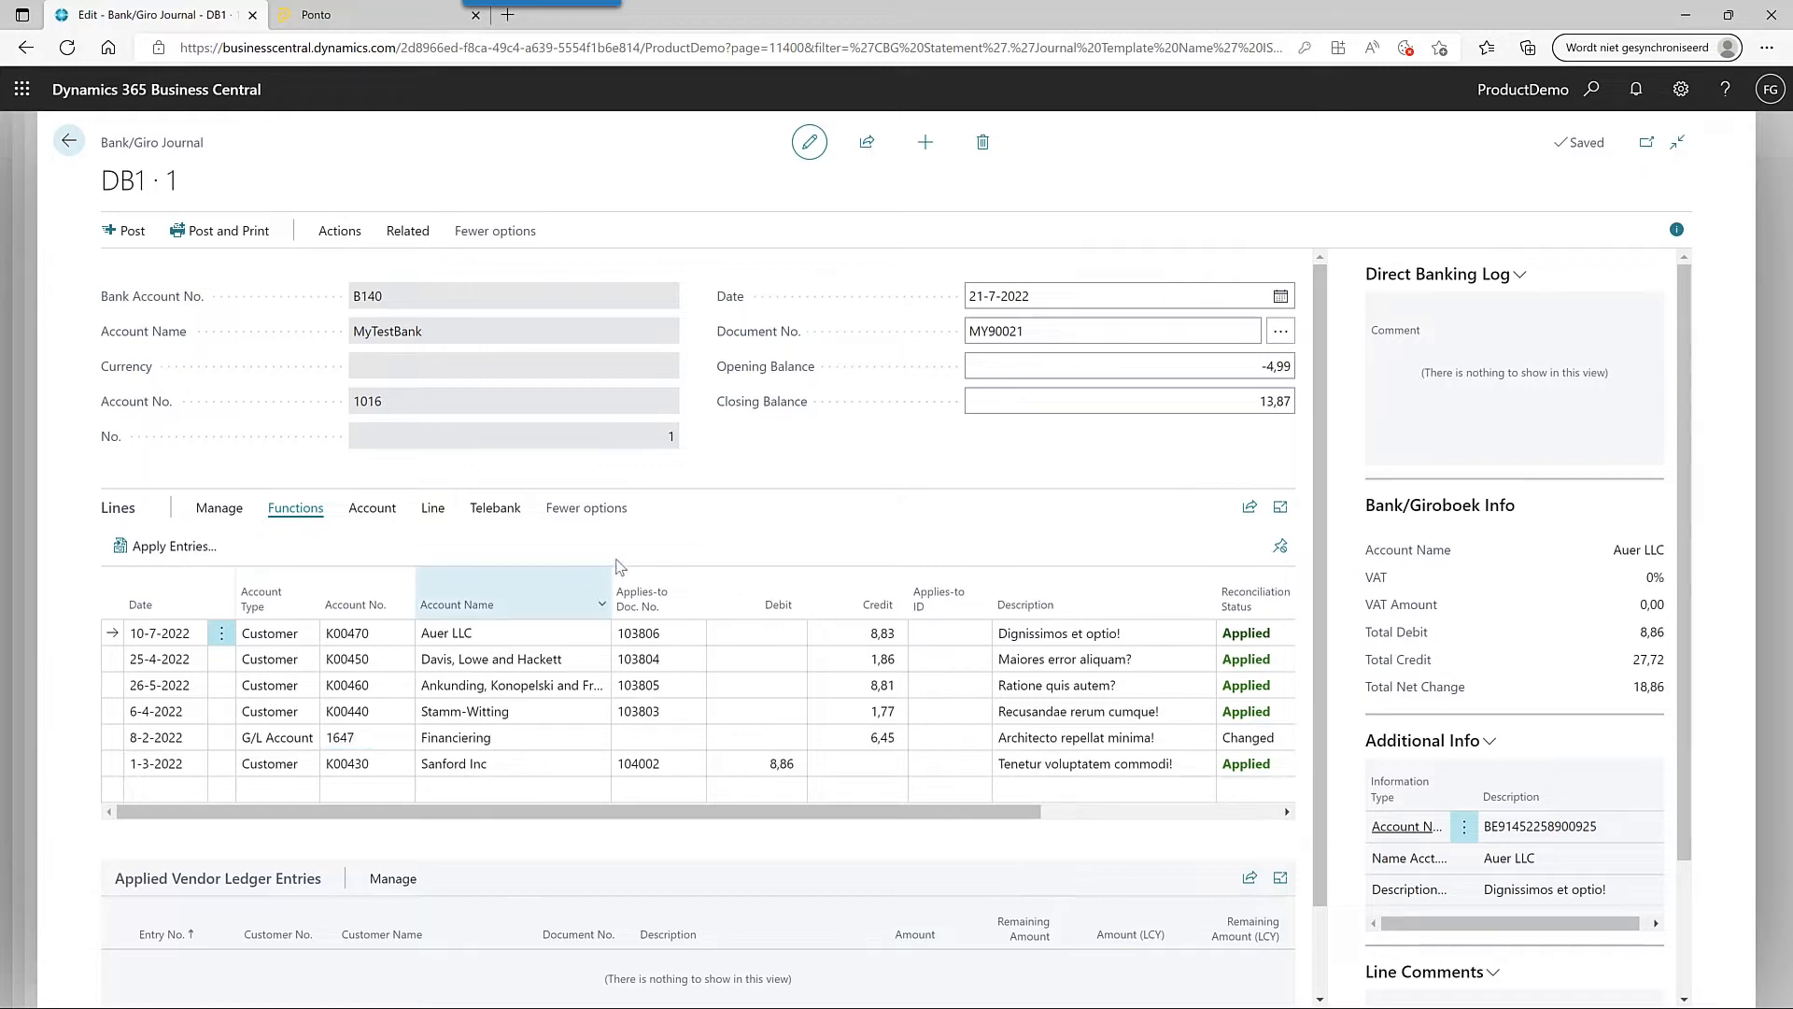
left_click(512, 519)
left_click(232, 558)
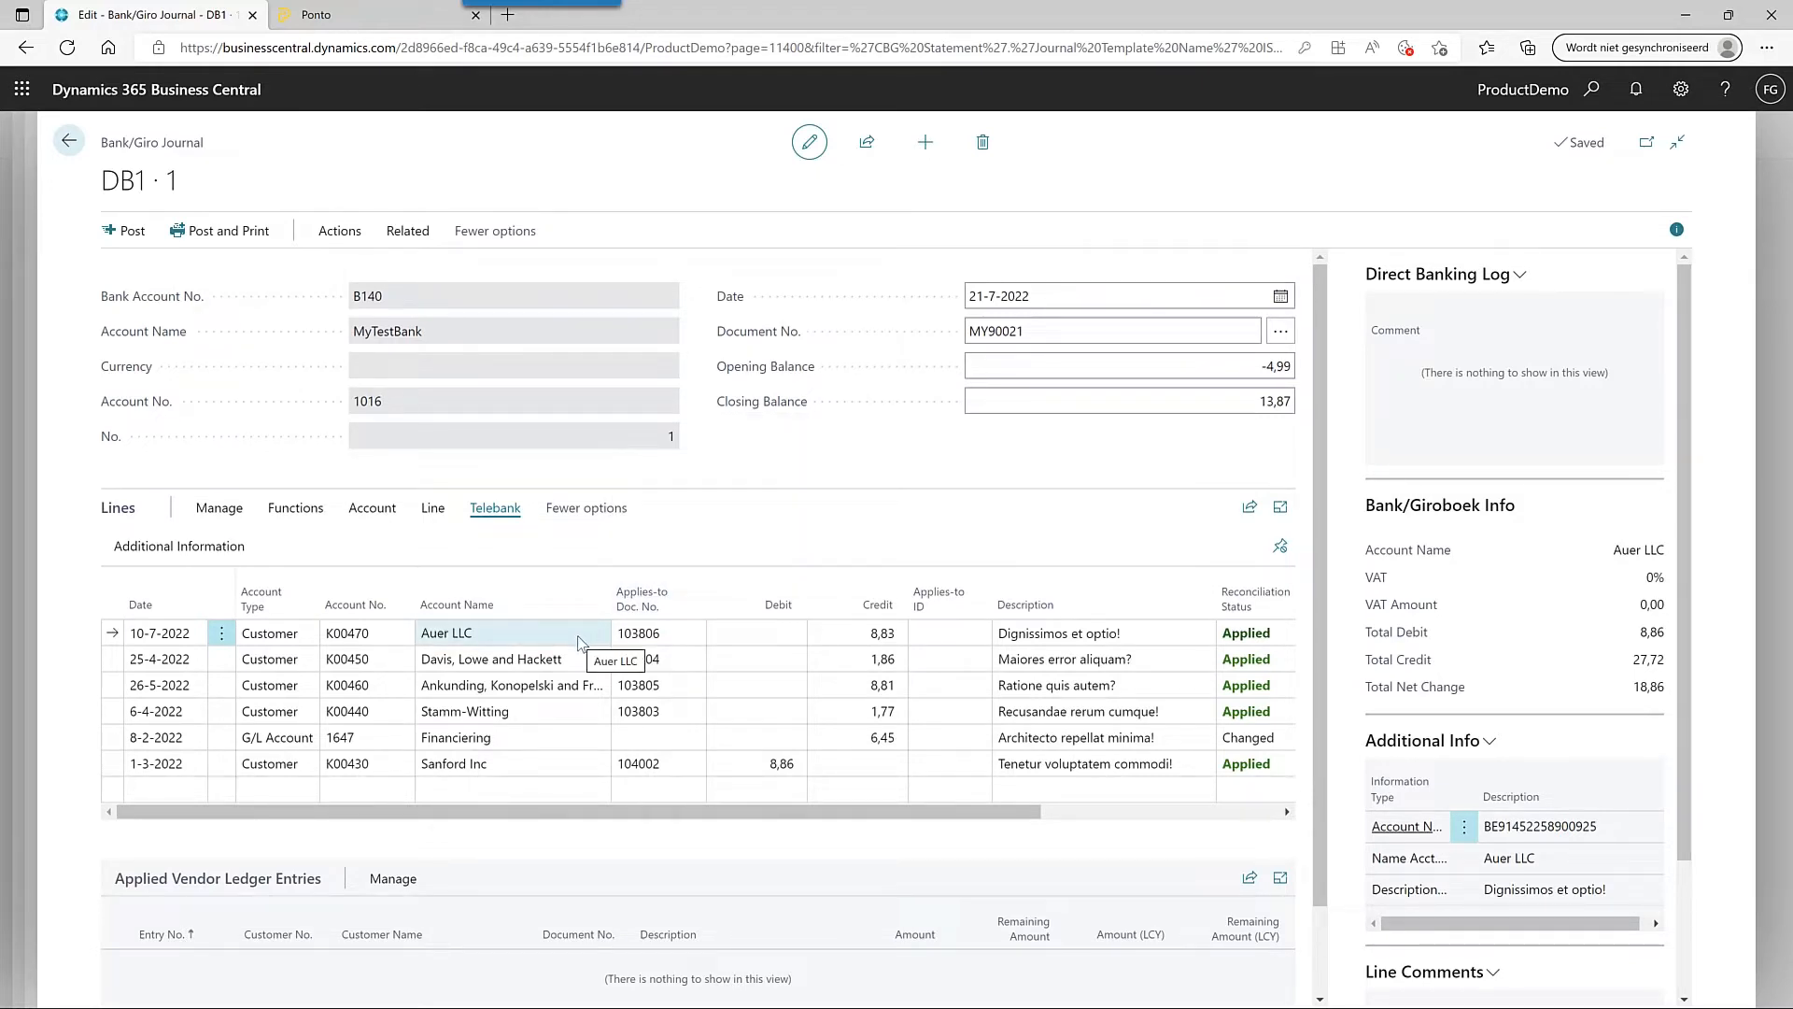
- Create a customer bank account from the Auer LLC line's IBAN and close the new card
left_click(222, 637)
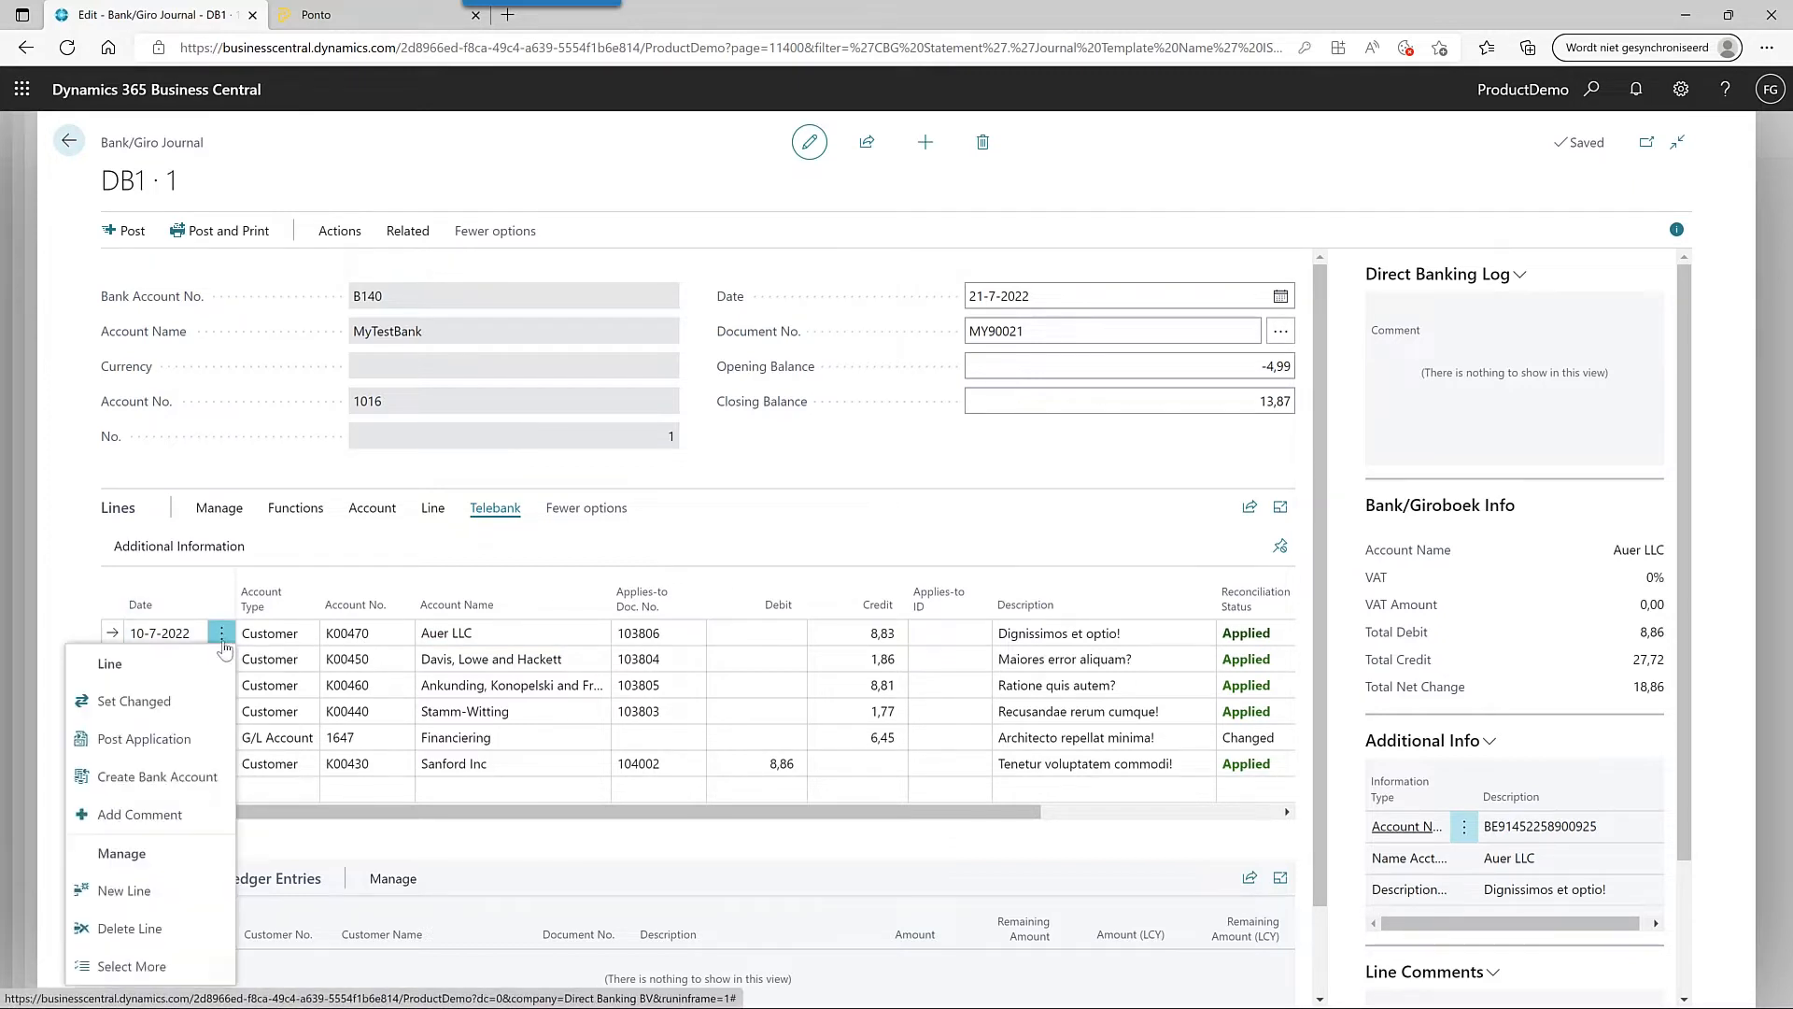
left_click(199, 785)
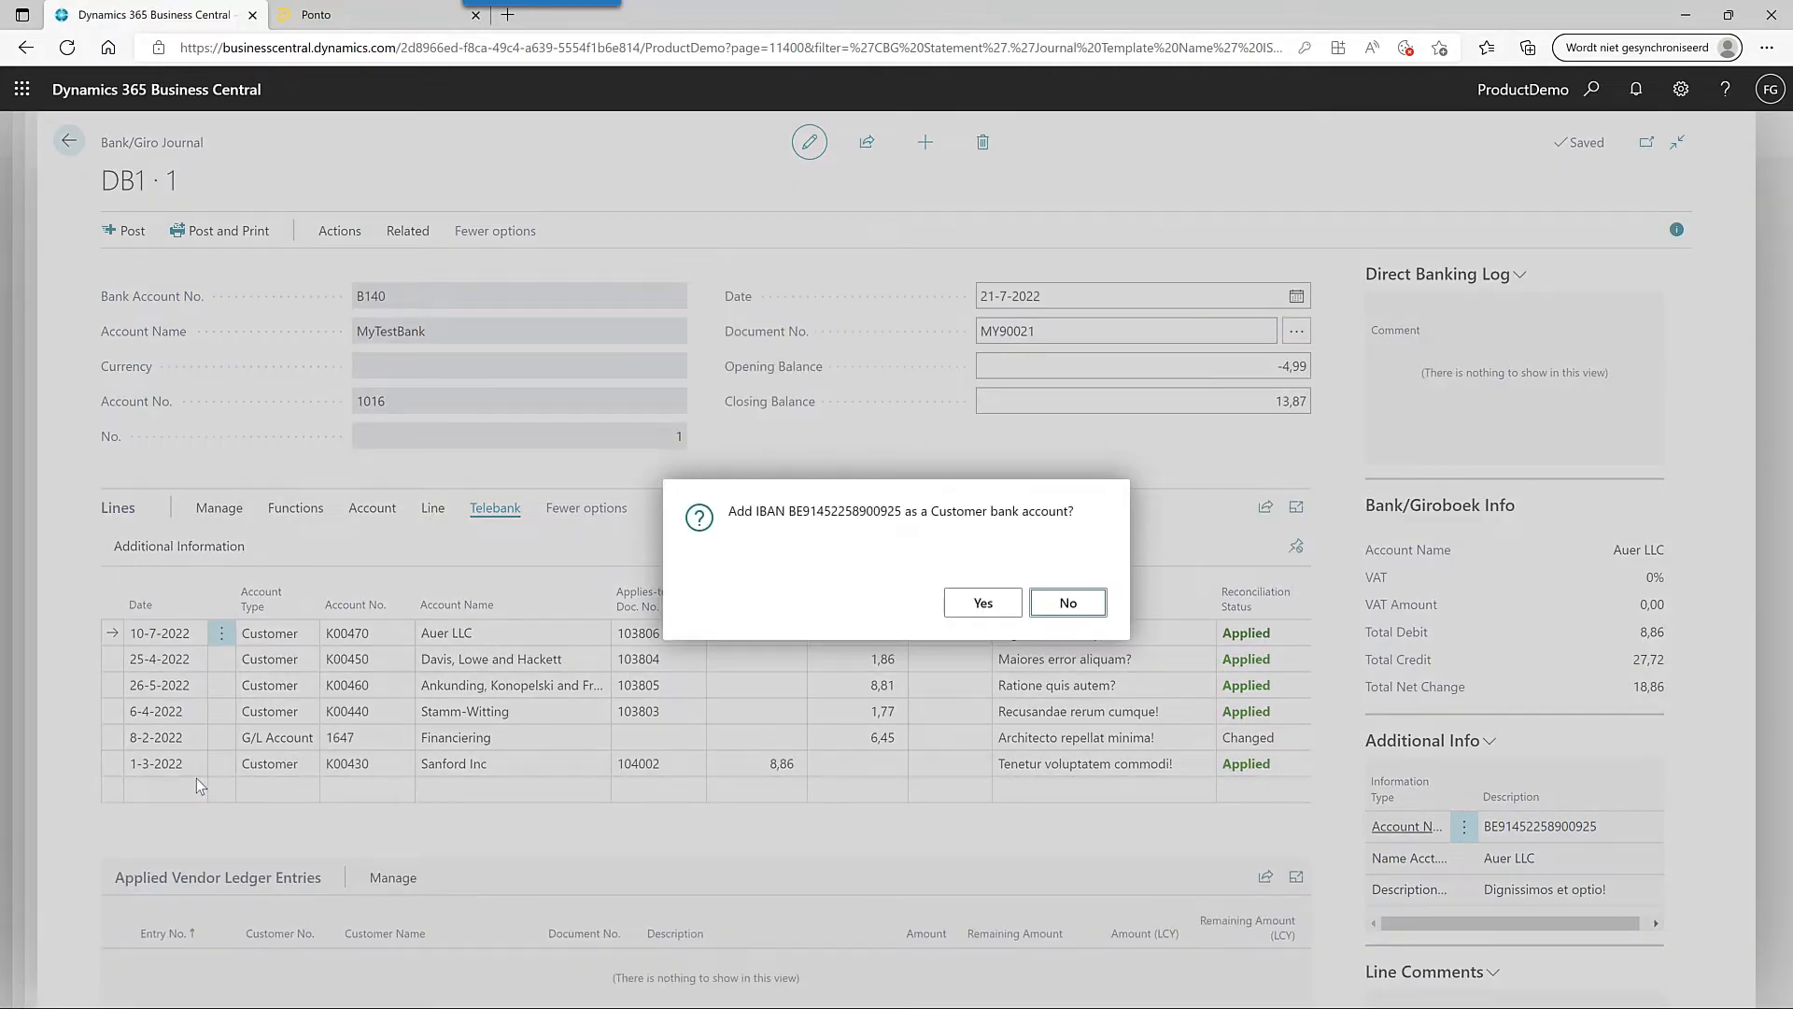
left_click(996, 609)
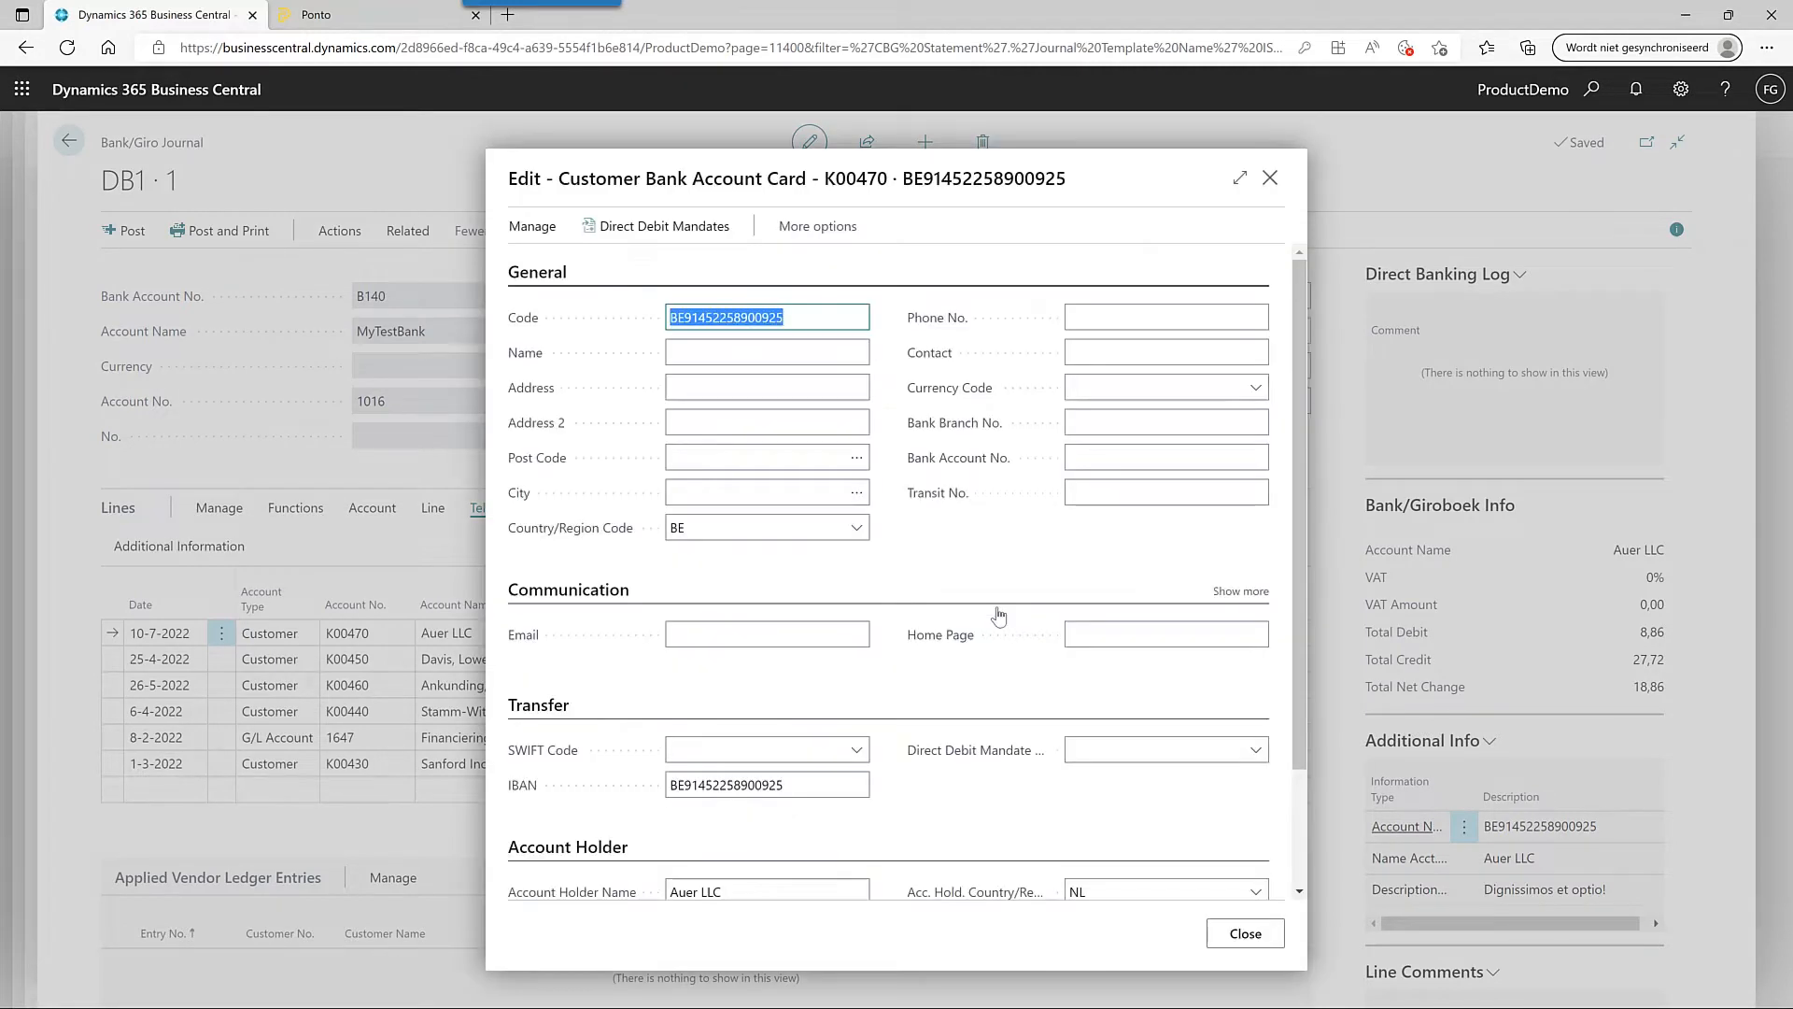
scroll(999, 614, "down", 3)
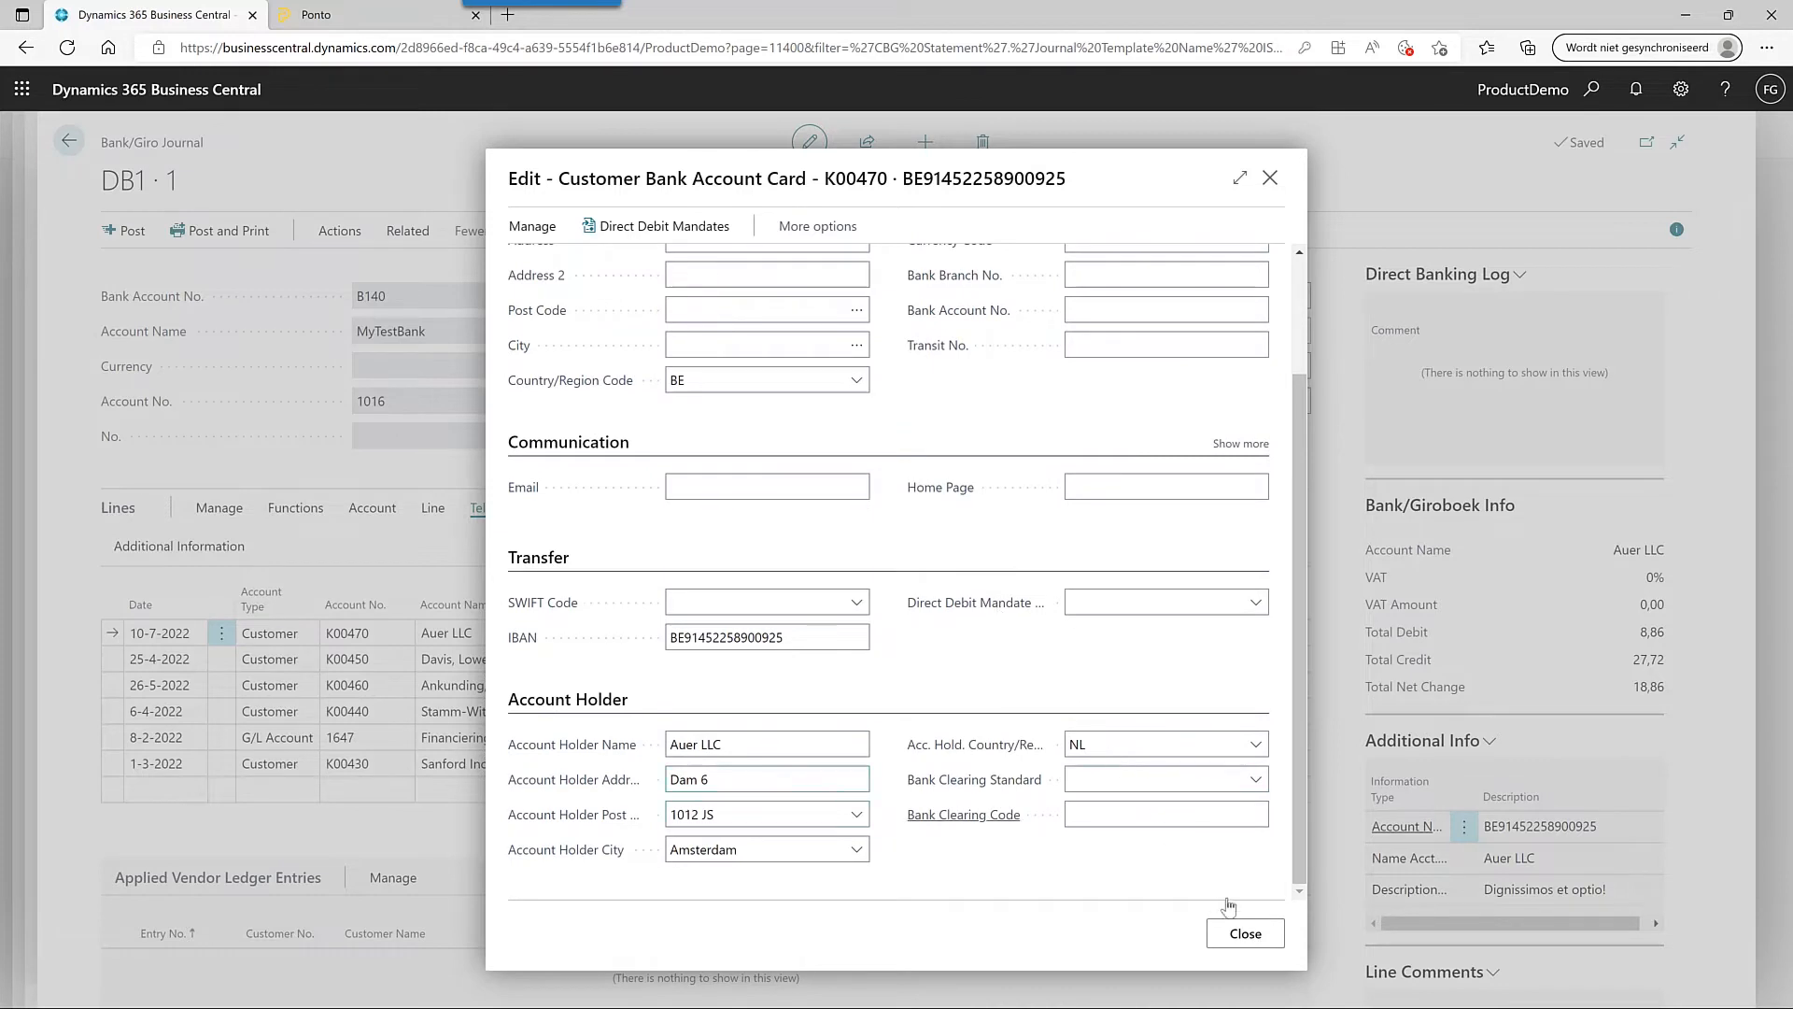
left_click(1248, 935)
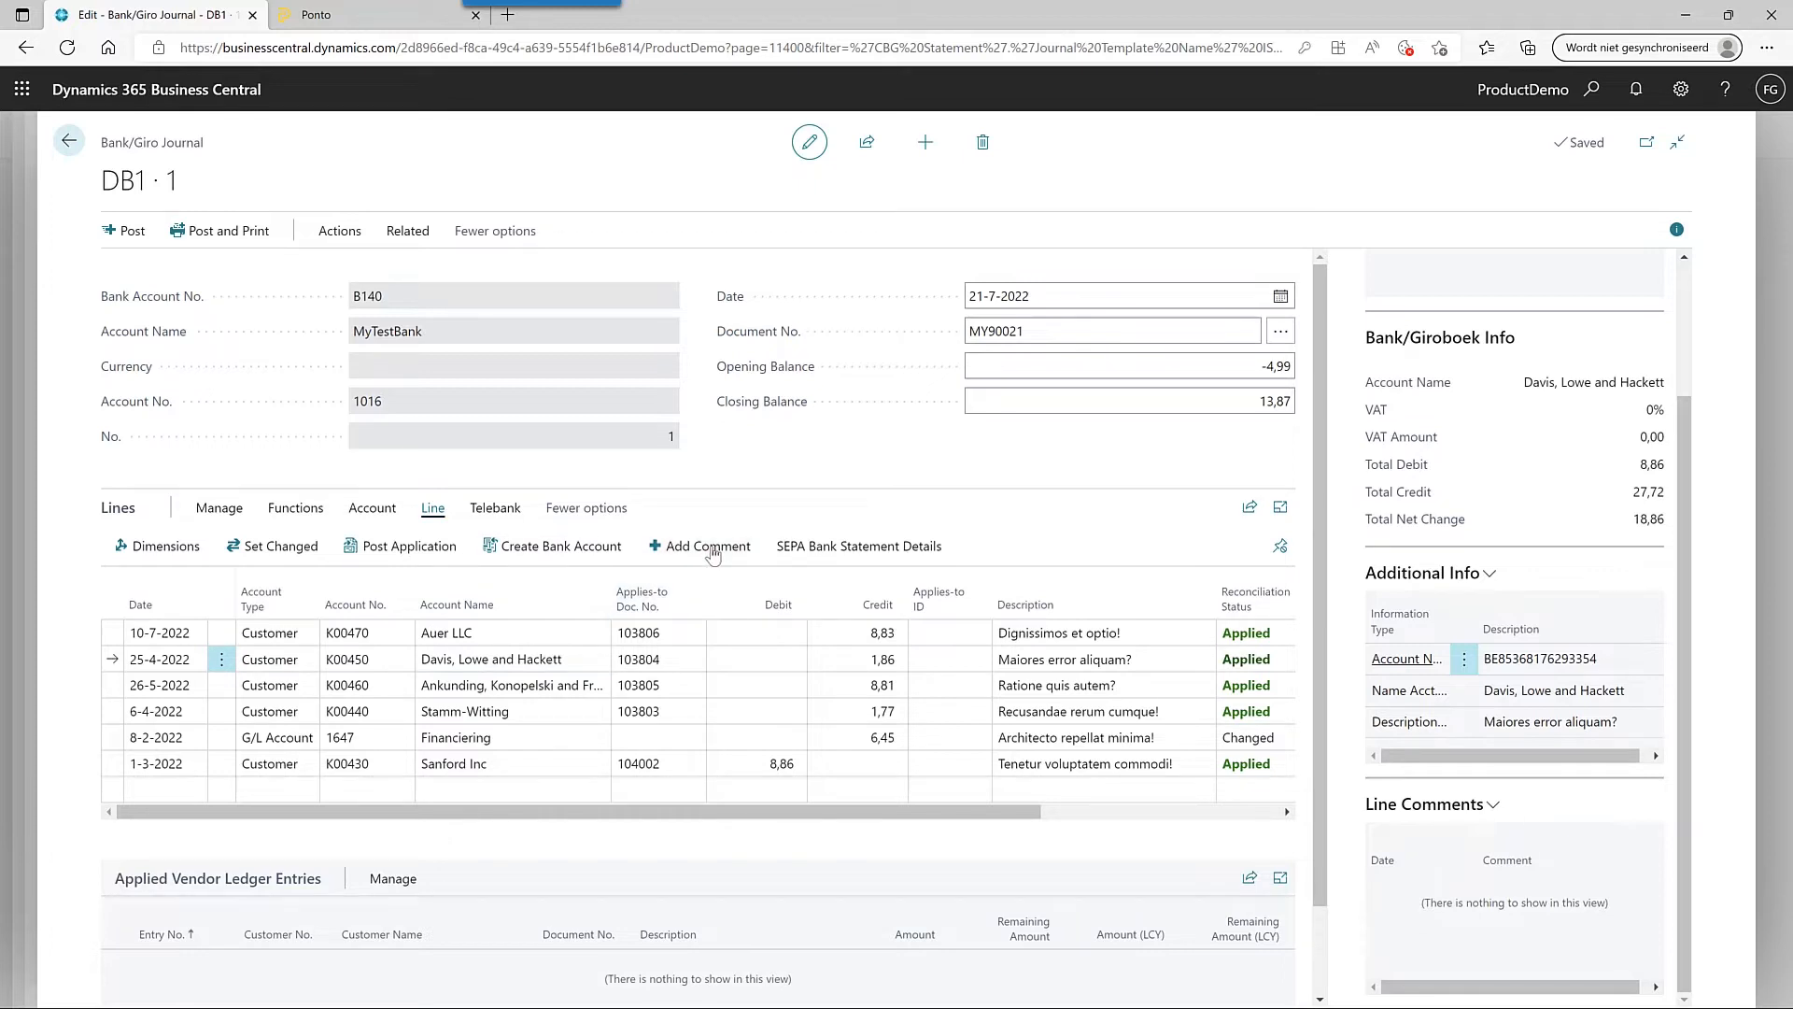
- Add the line comment 'Check' to the Davis, Lowe and Hackett journal line
left_click(682, 557)
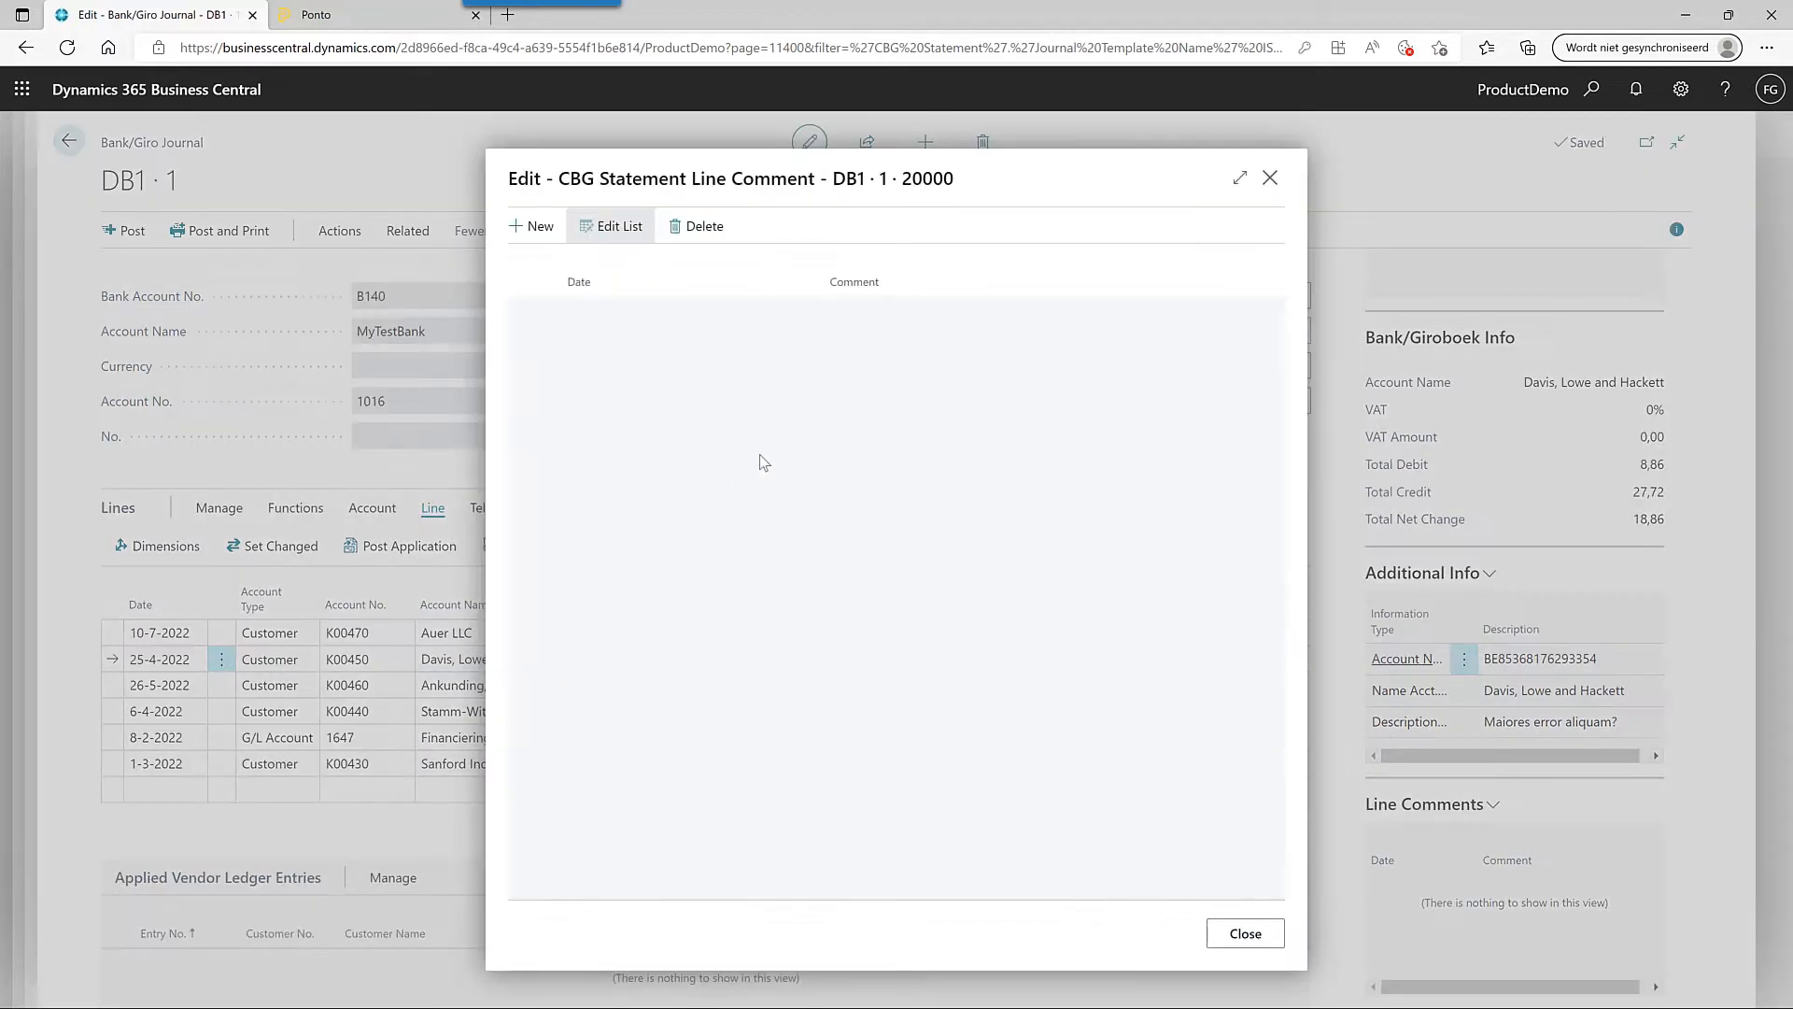
left_click(888, 292)
left_click(882, 318)
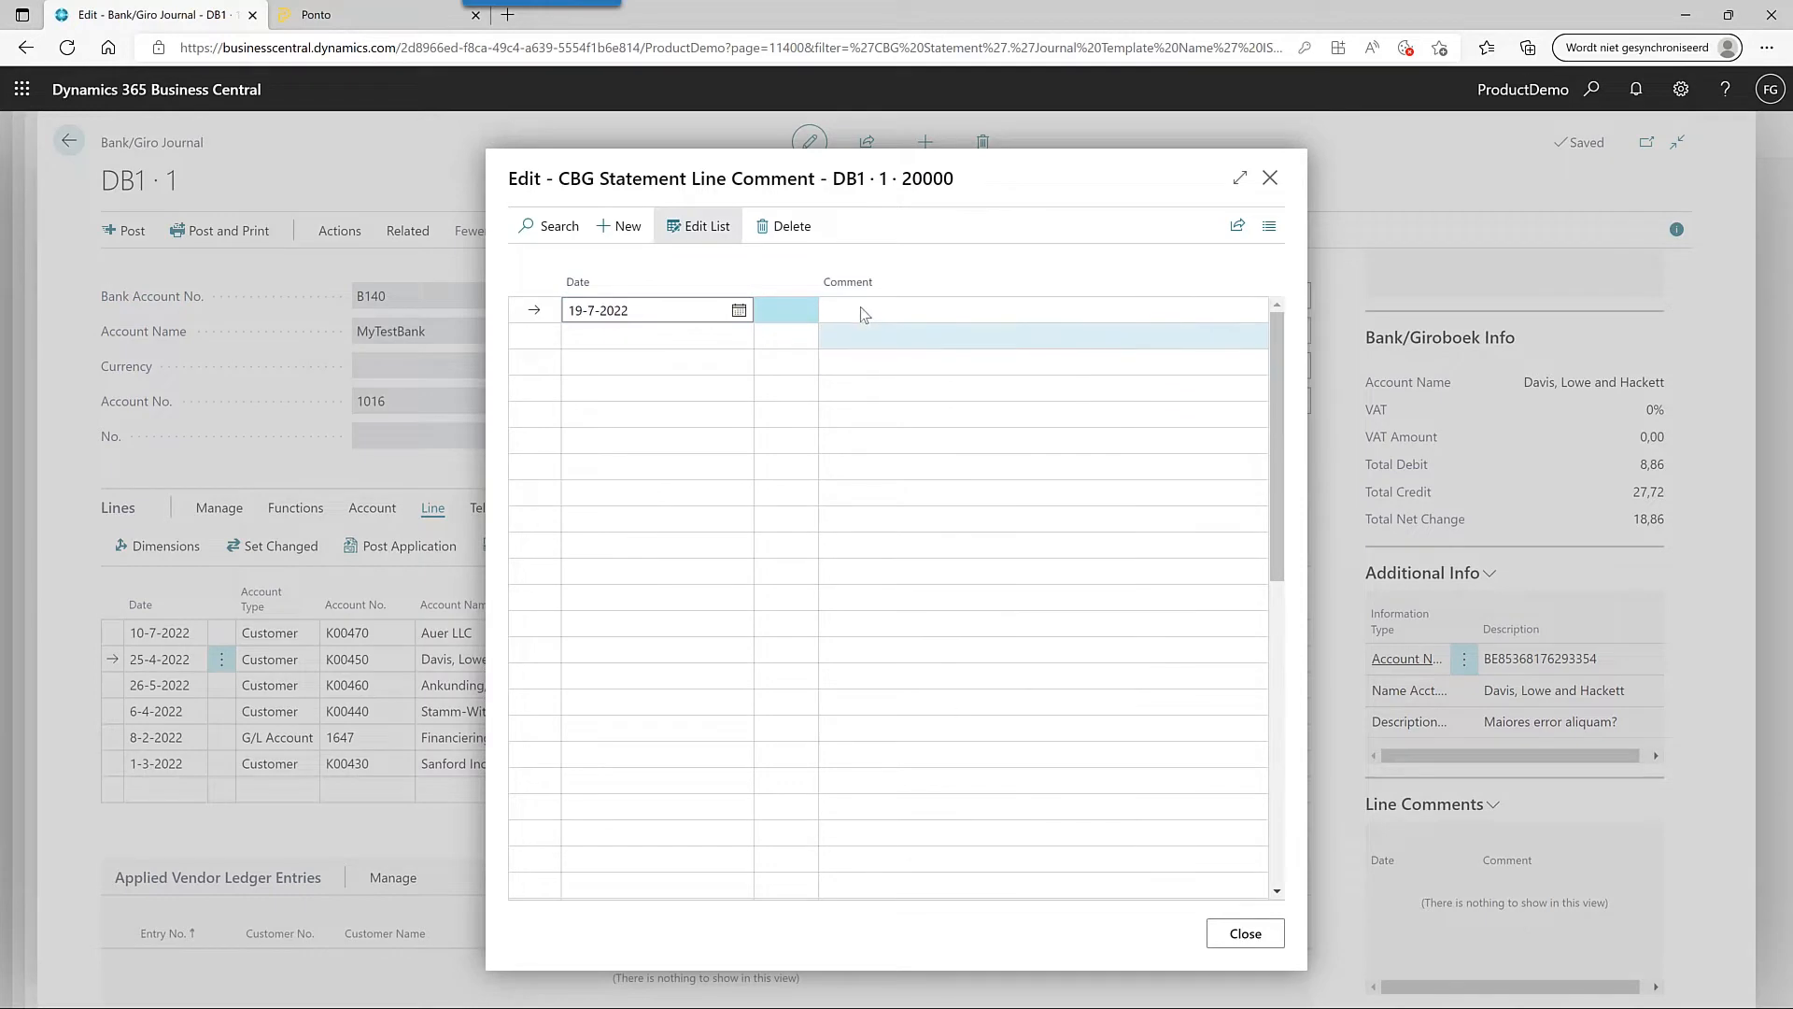
type("Check")
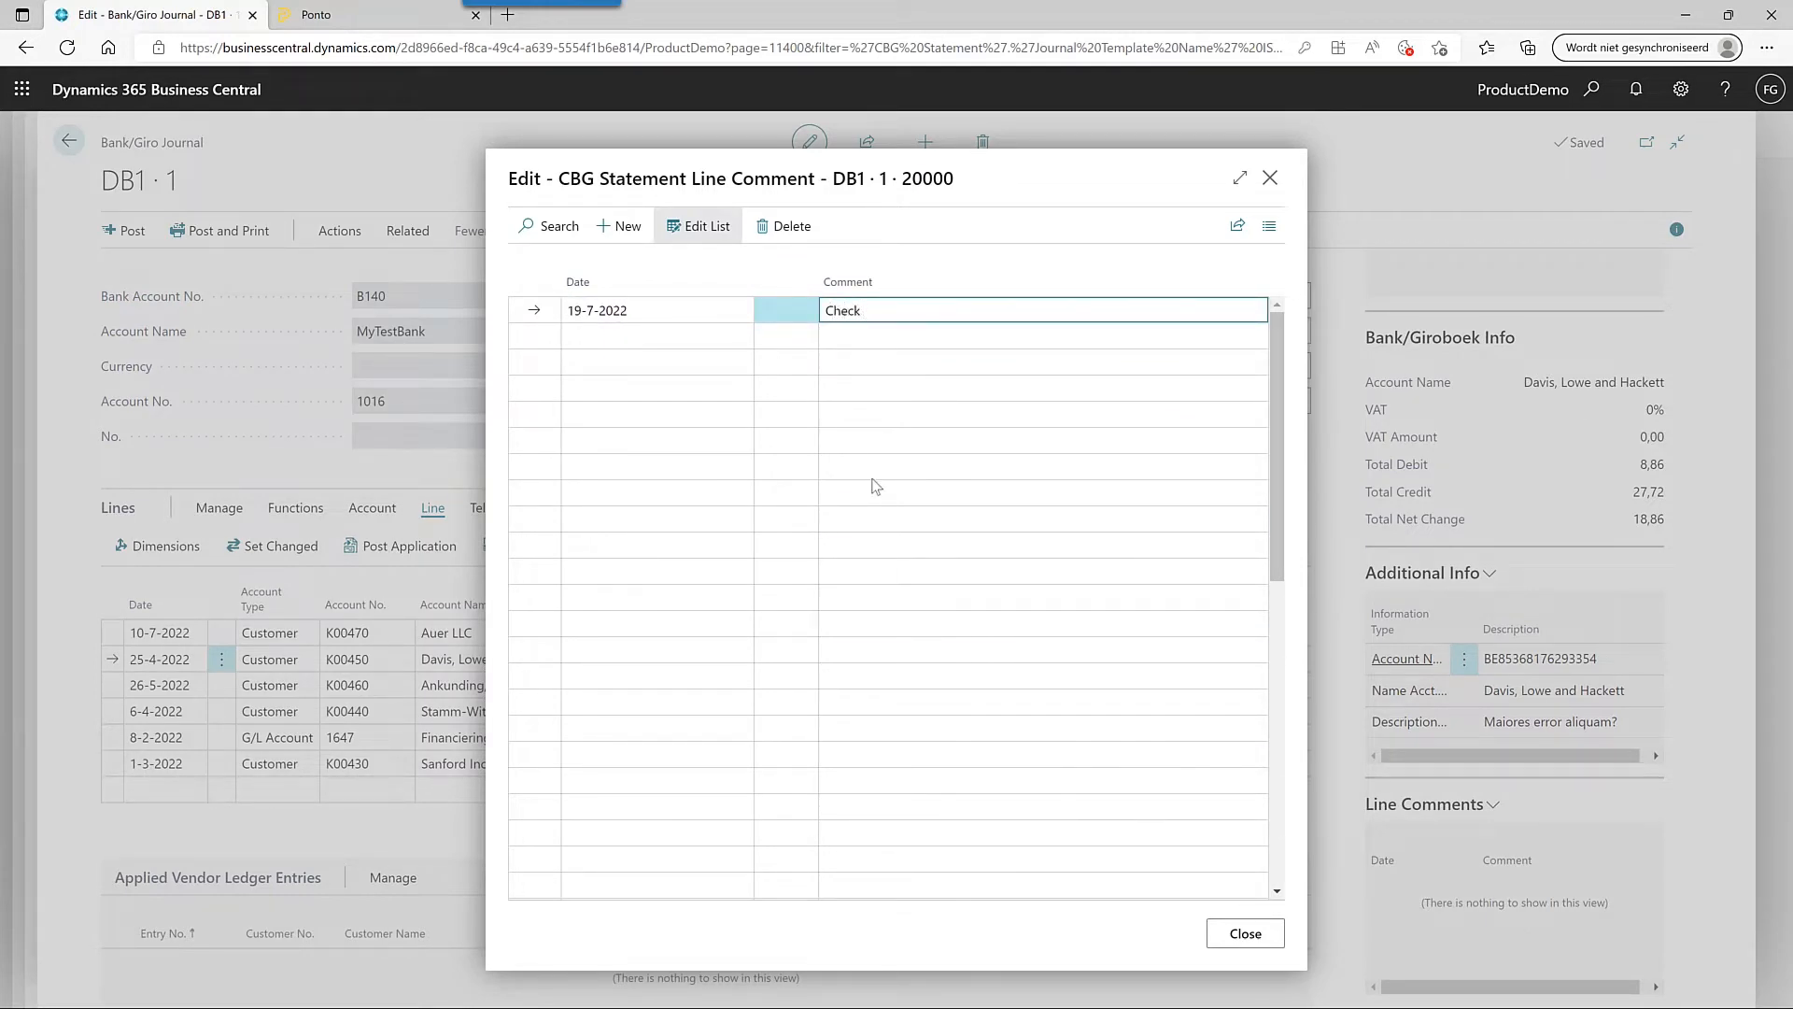
left_click(1269, 939)
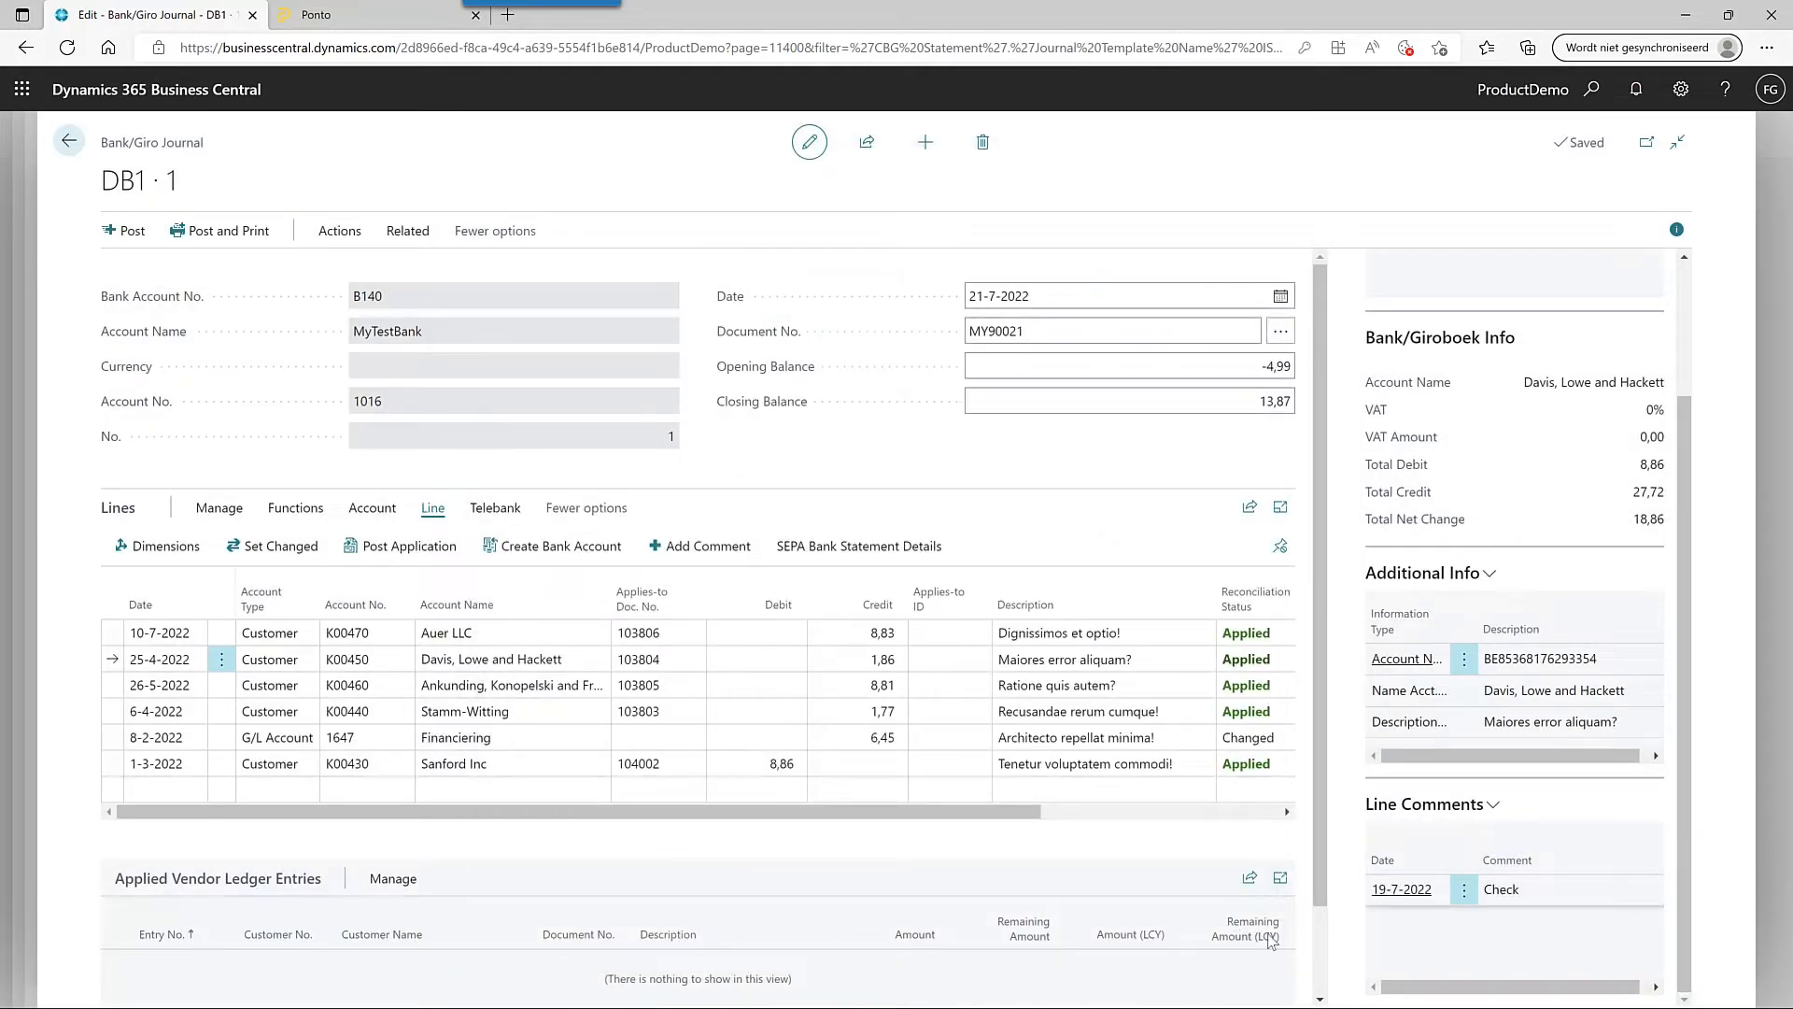
- Review the Ankunding, Konopelski and Franecki line details, then reselect the Davis, Lowe and Hackett line
left_click(594, 689)
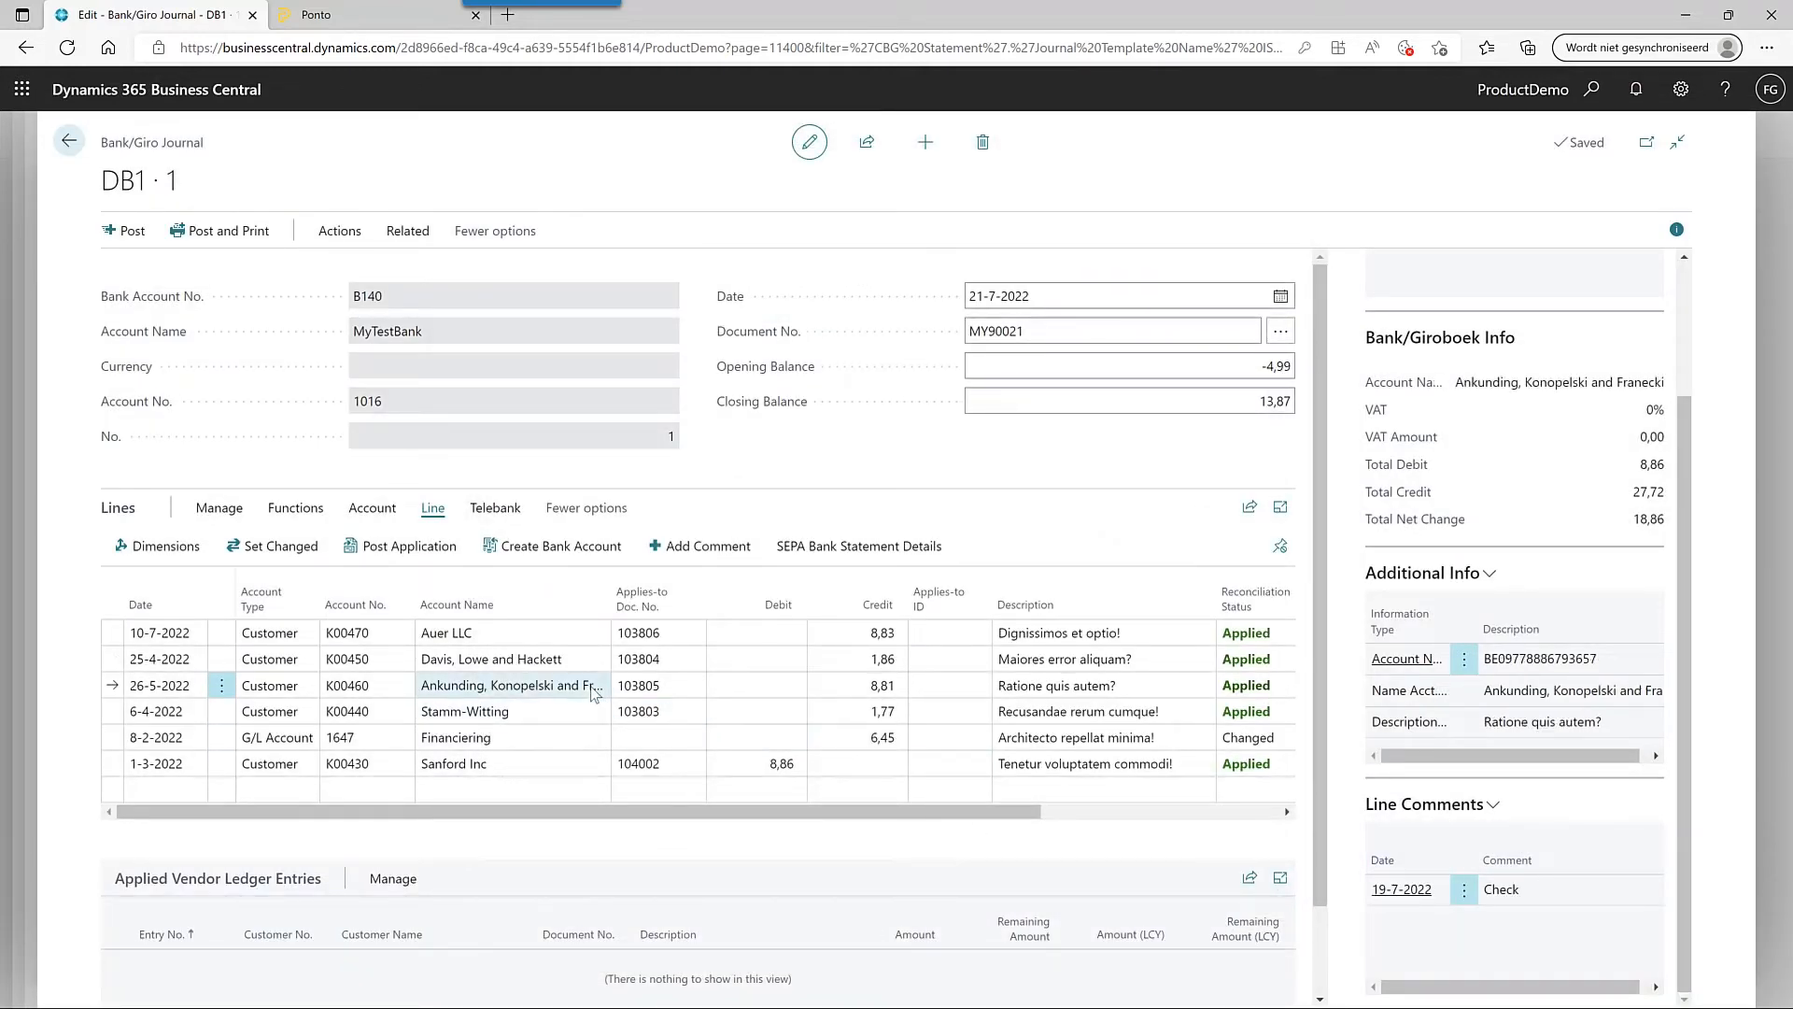
left_click(566, 659)
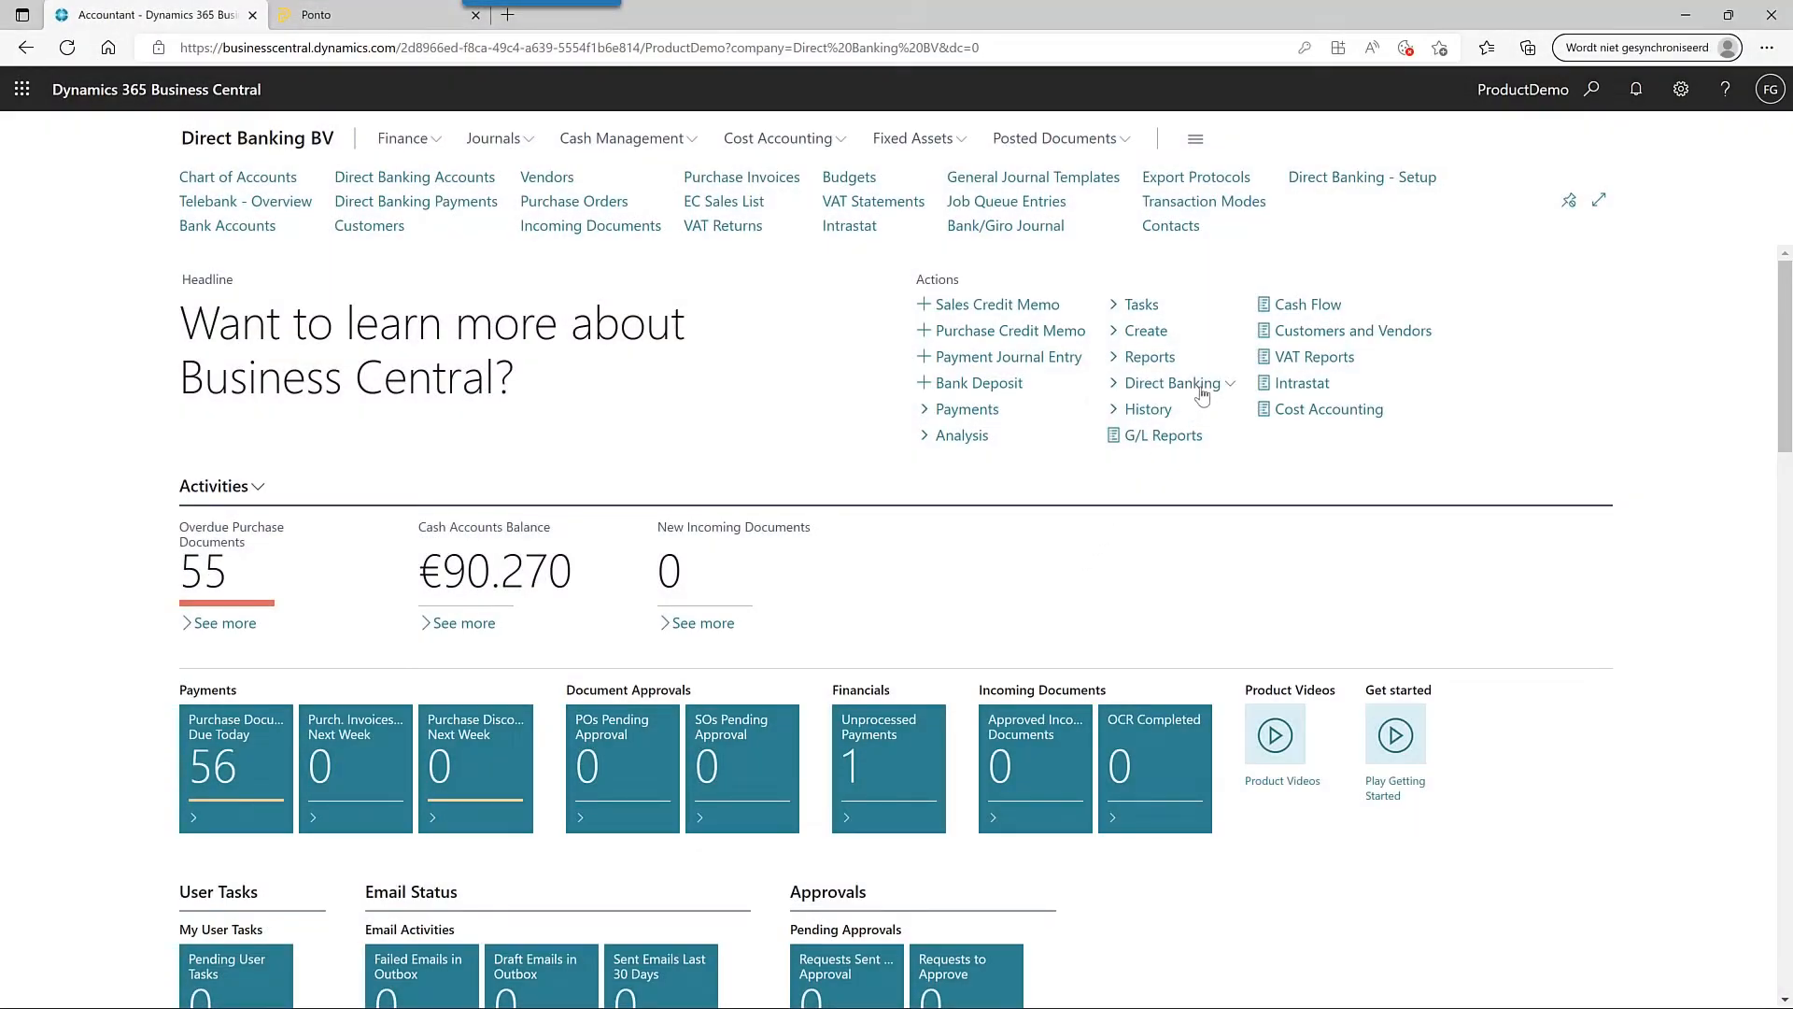
- Open the Direct Banking setup page from the role center's Direct Banking actions
left_click(1202, 396)
left_click(1126, 404)
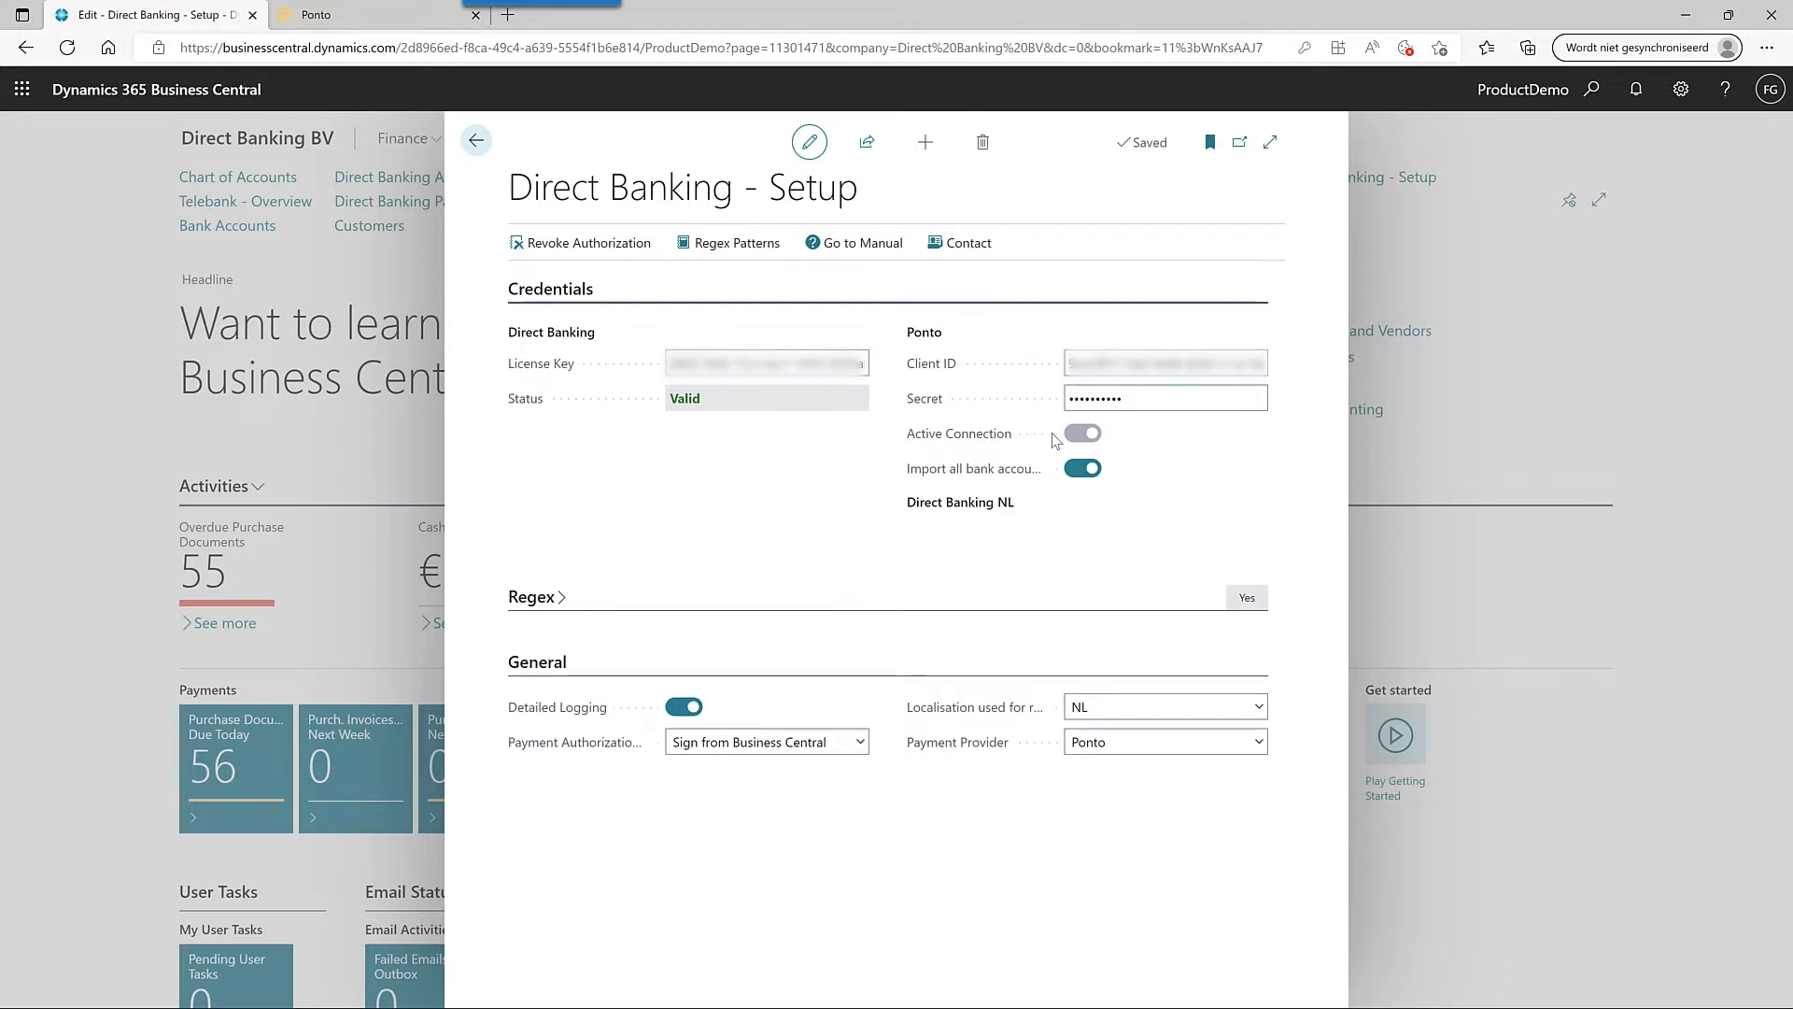
mouse_move(1001, 478)
left_click(861, 743)
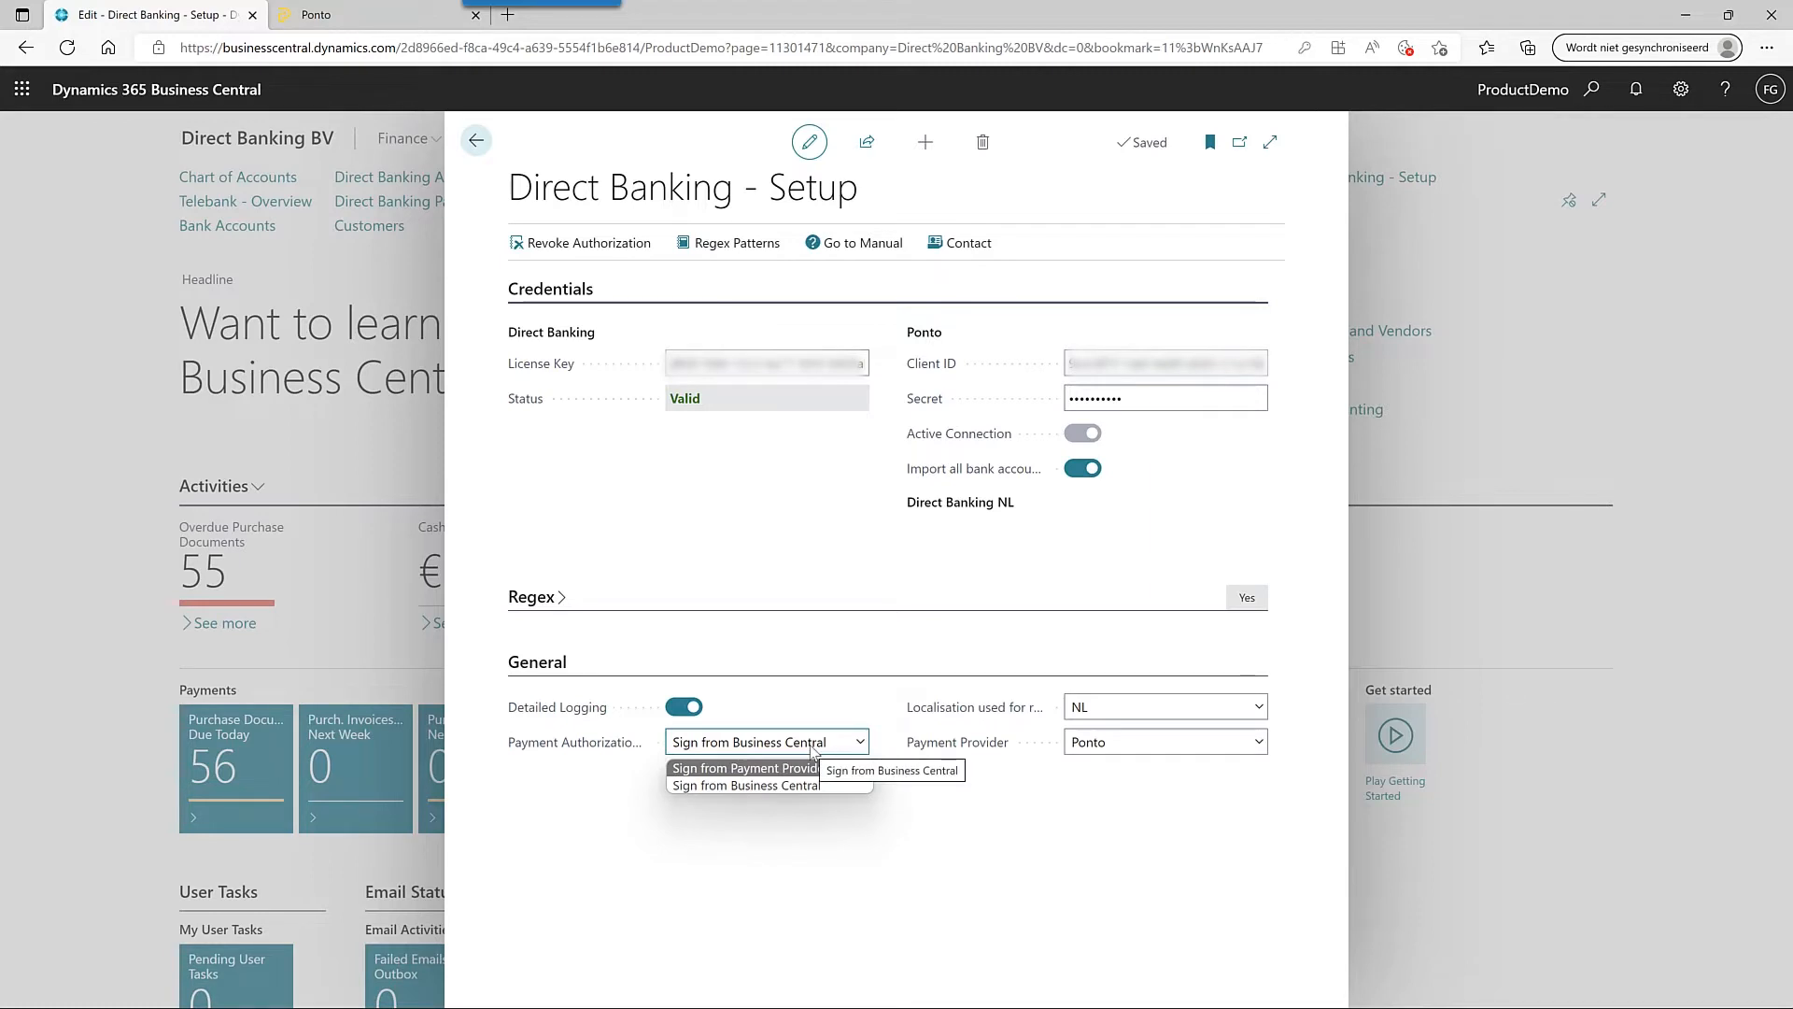
left_click(1068, 837)
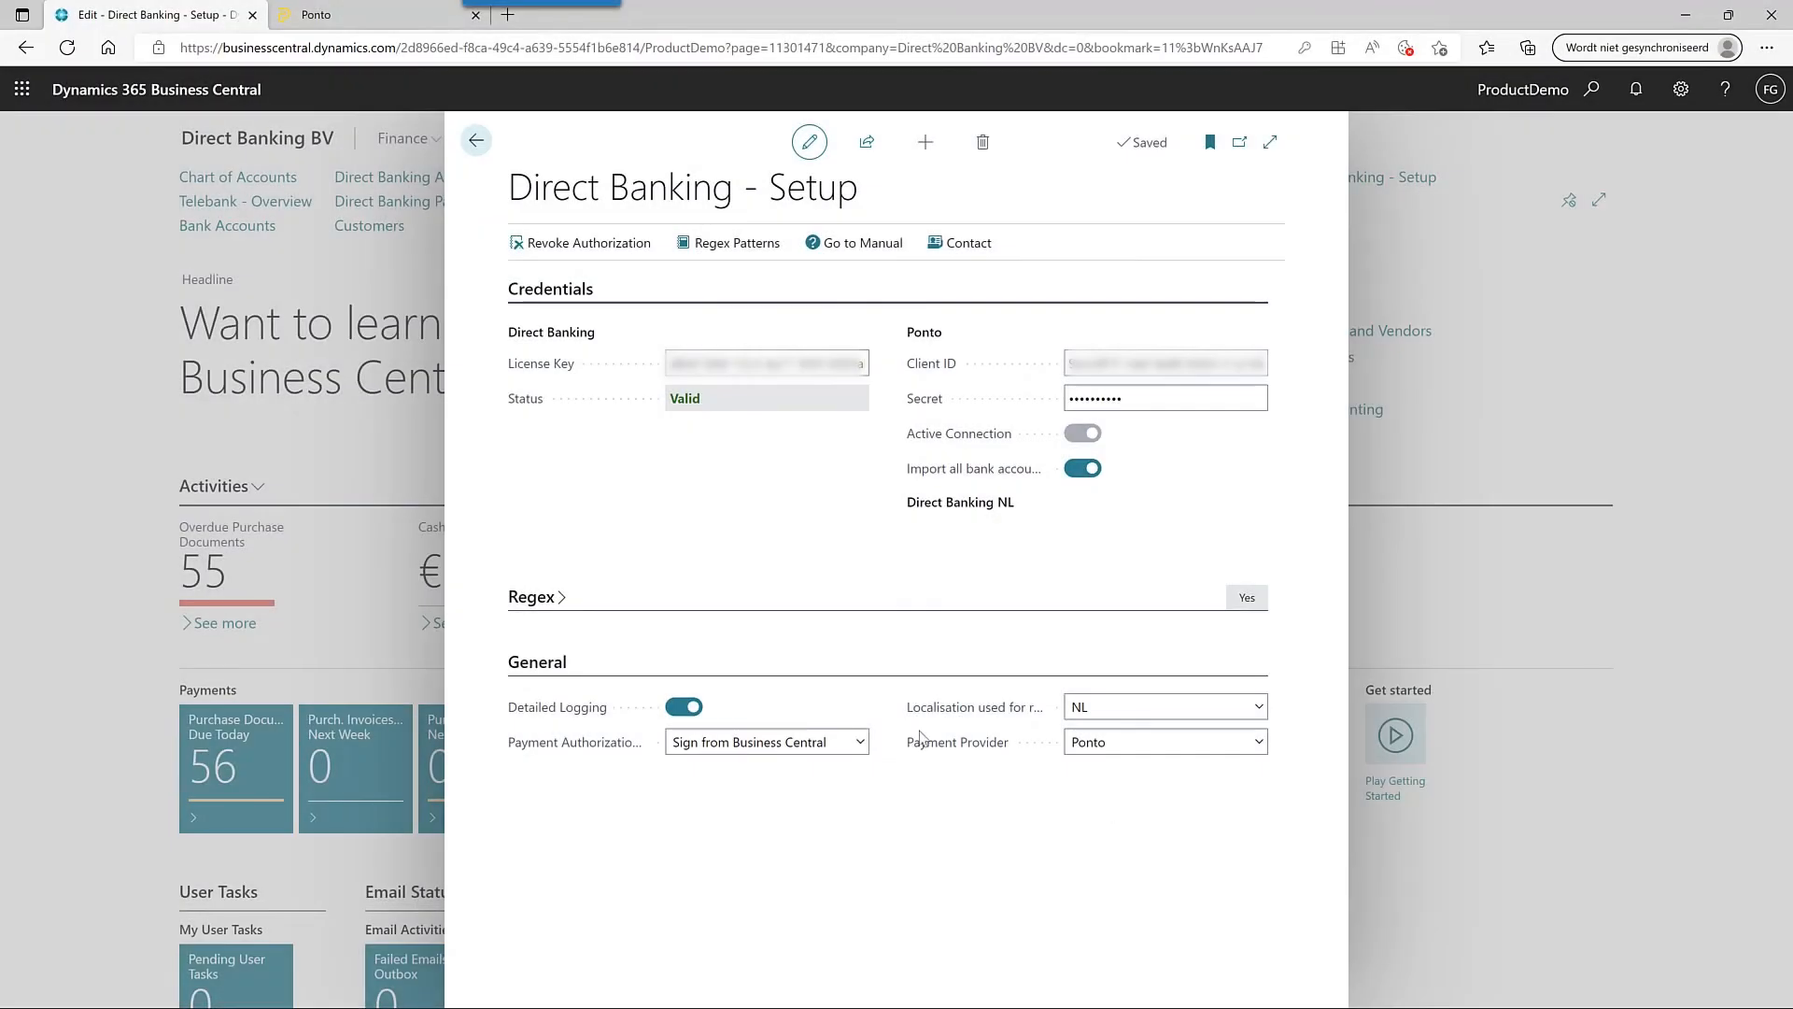
left_click(557, 598)
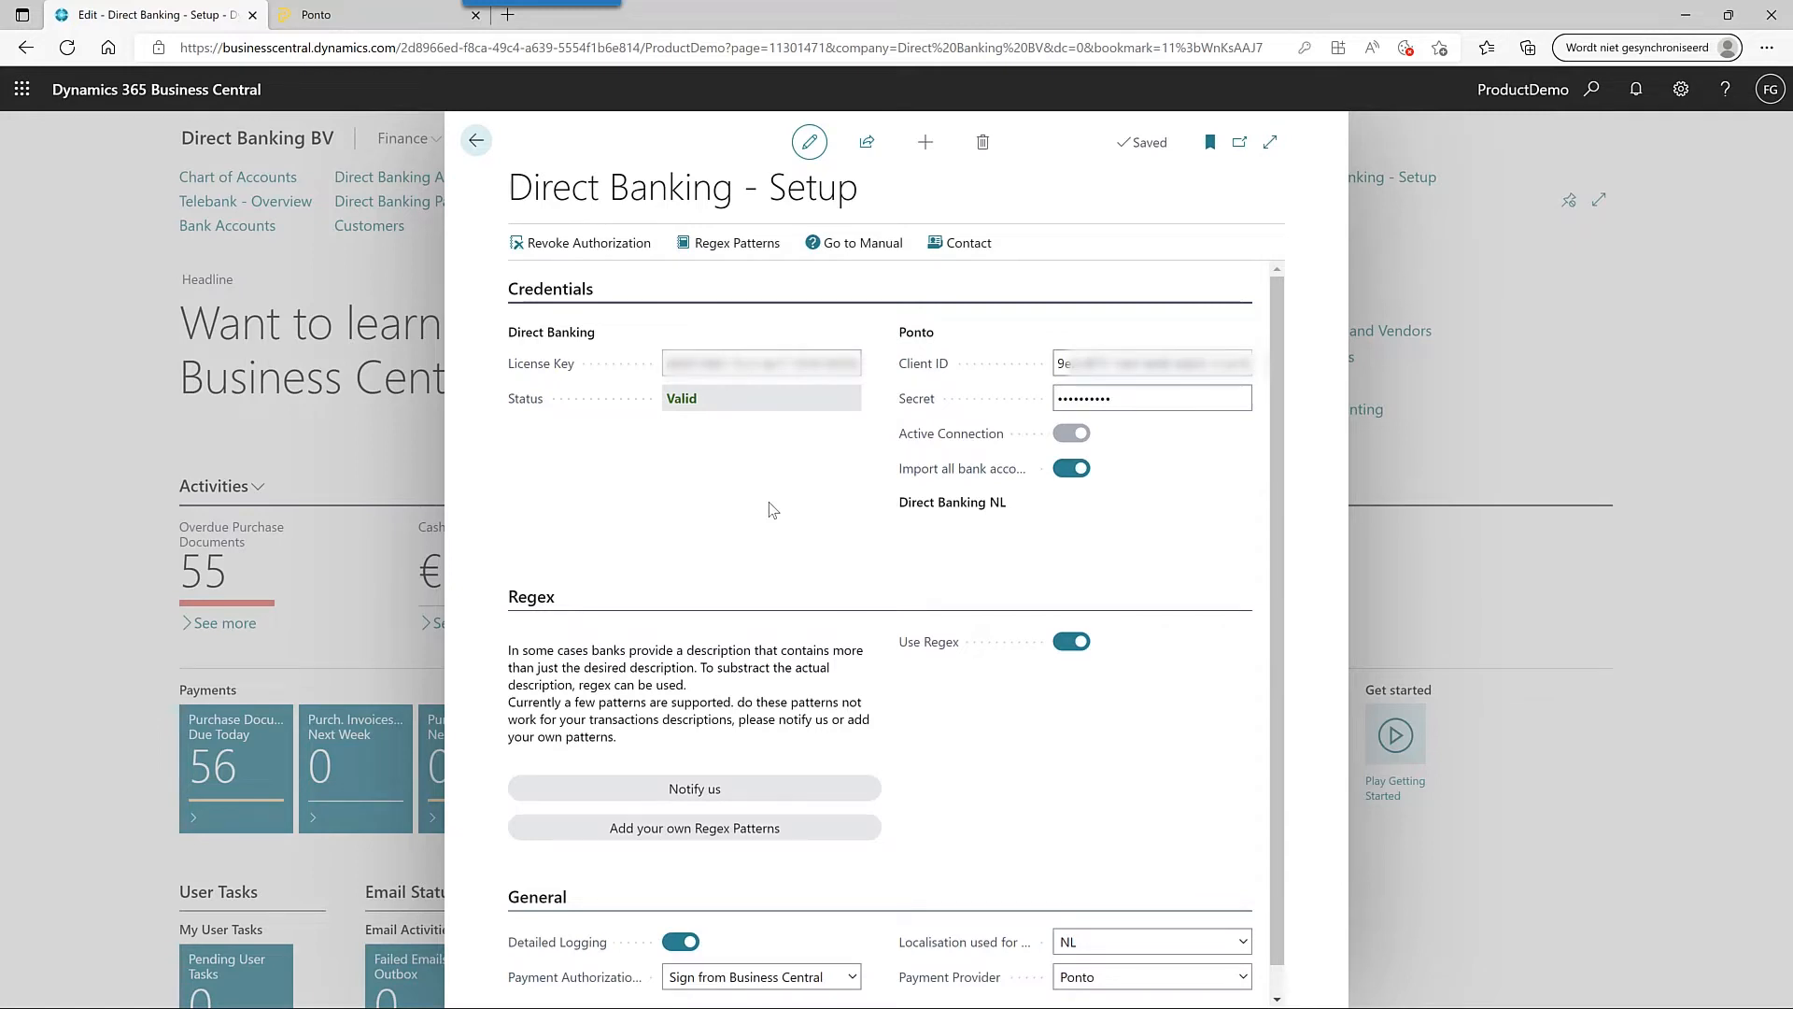
- Open the Regex Patterns list from the Direct Banking setup page
left_click(743, 252)
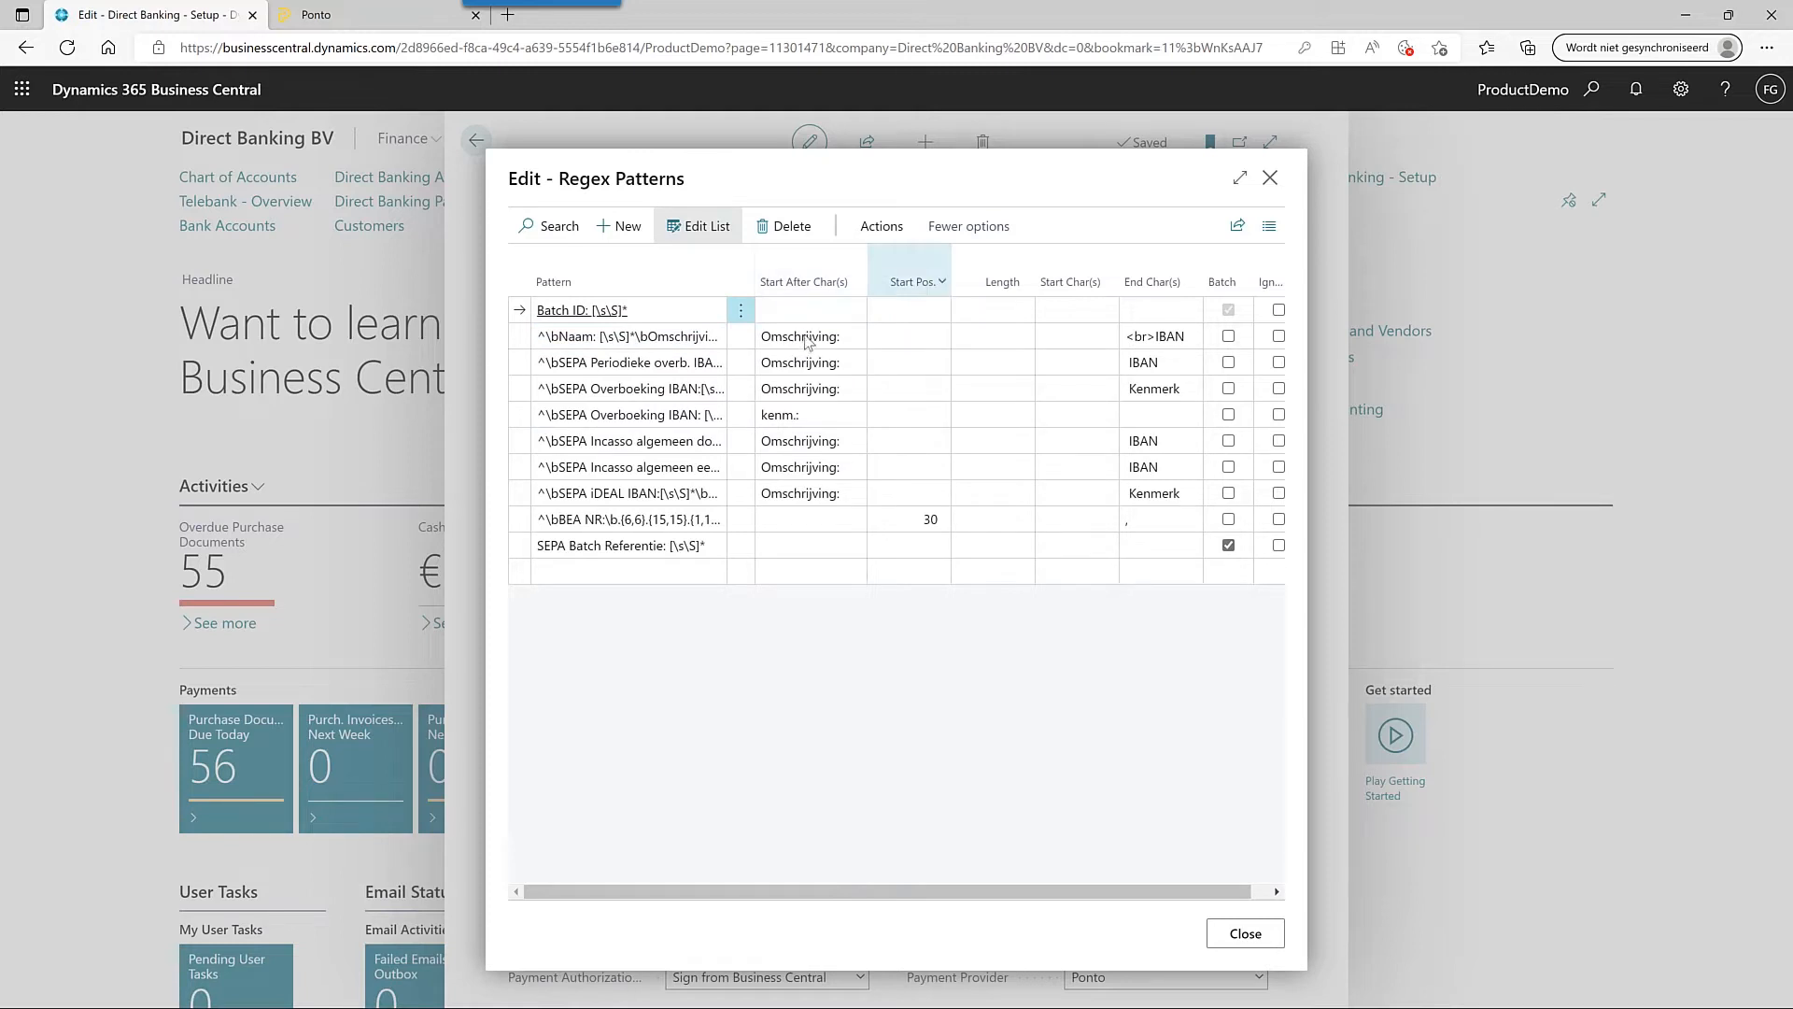
- Import the regex patterns available for ABN AMRO - NL
left_click(868, 234)
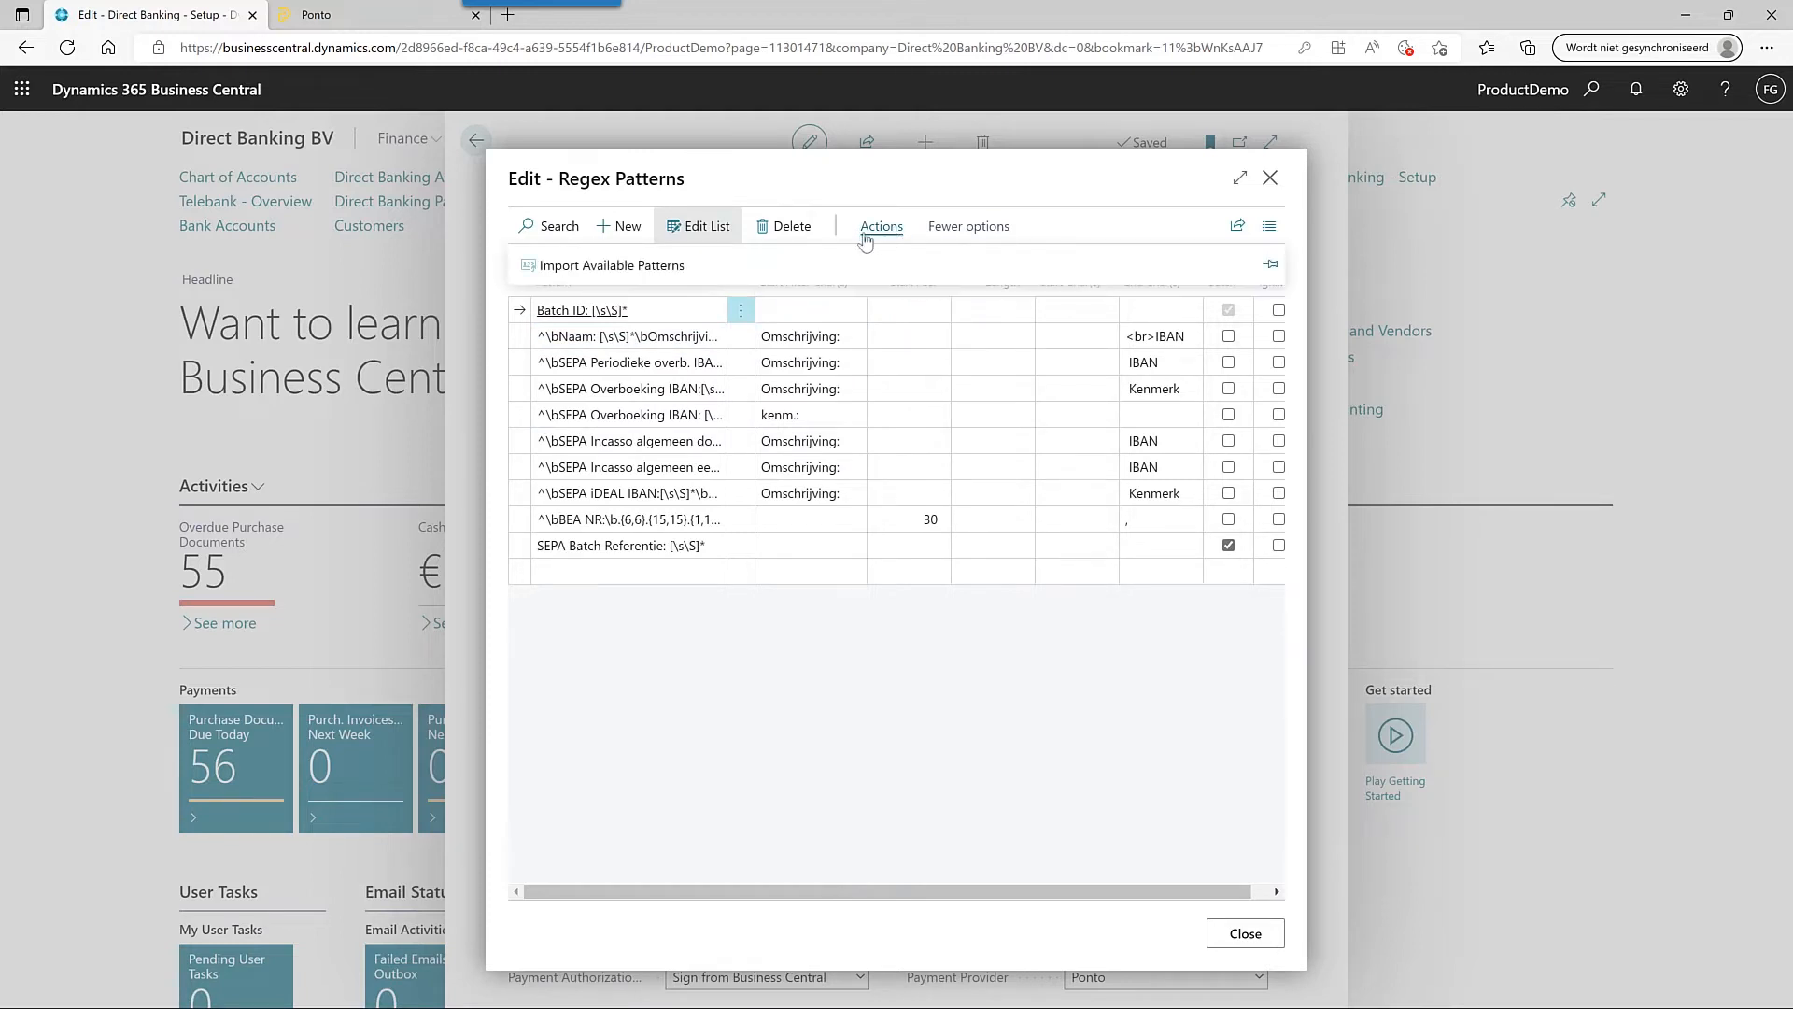
left_click(678, 268)
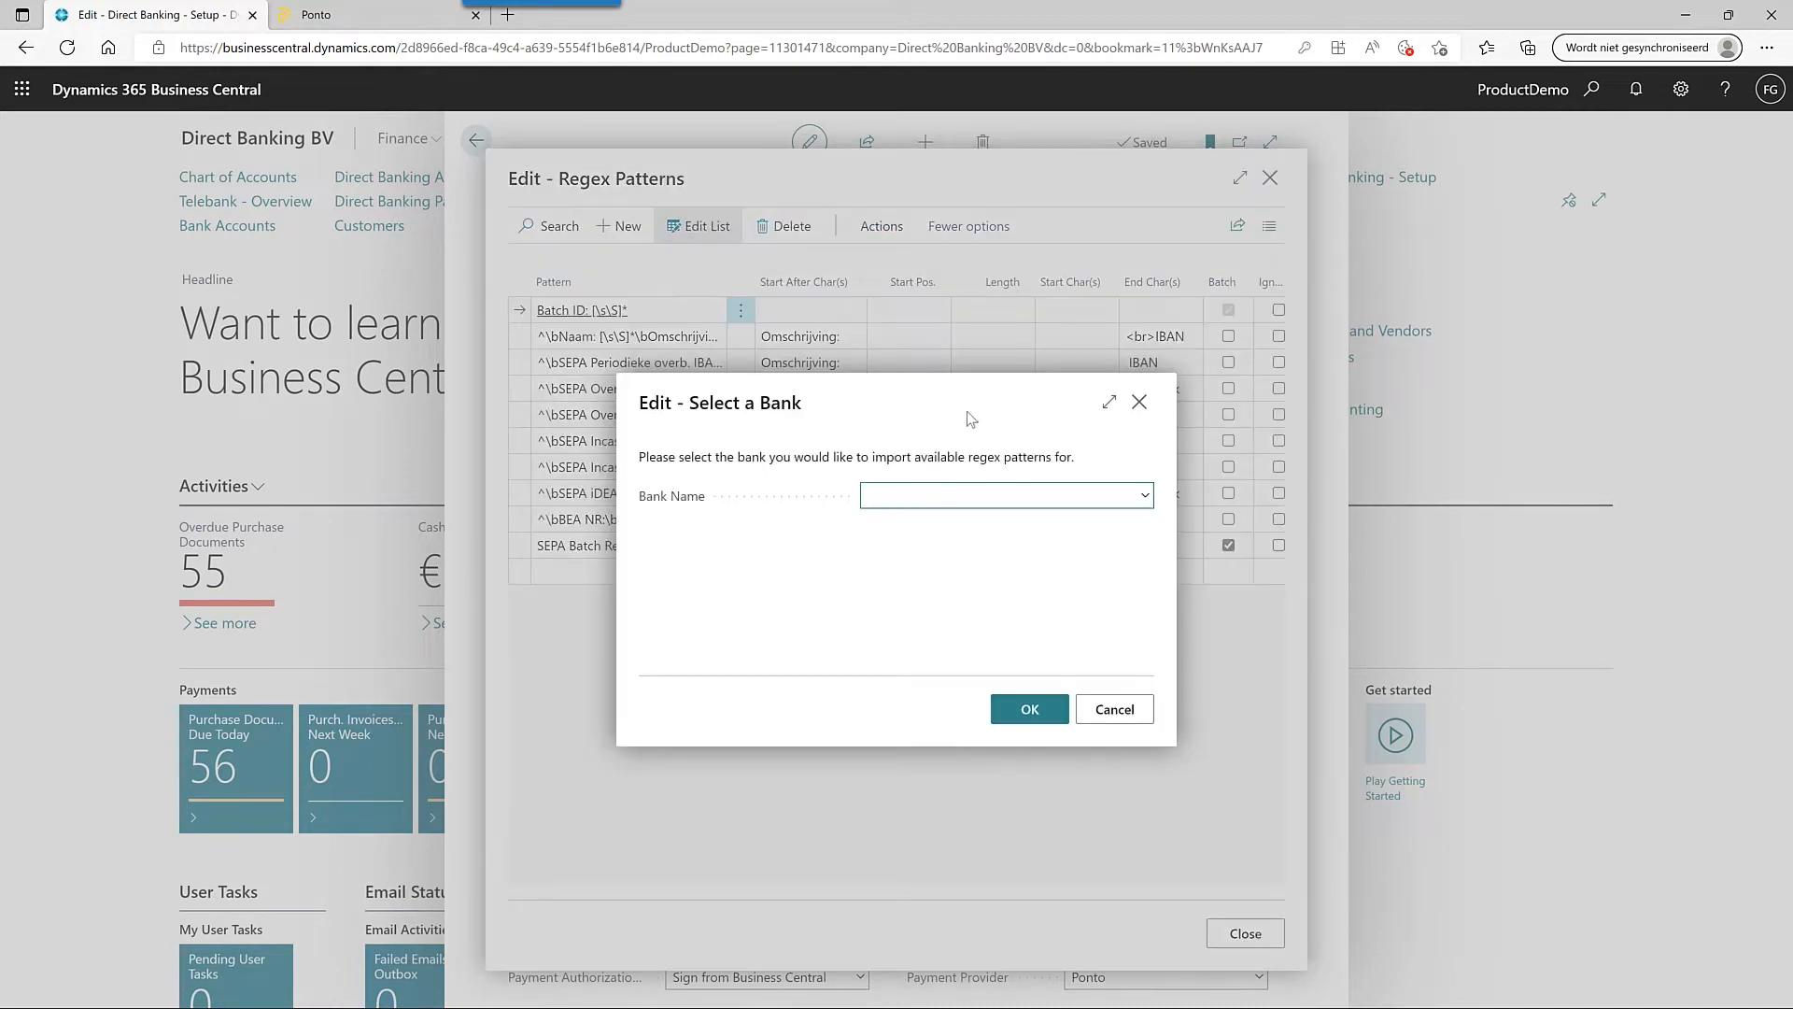
left_click(1145, 499)
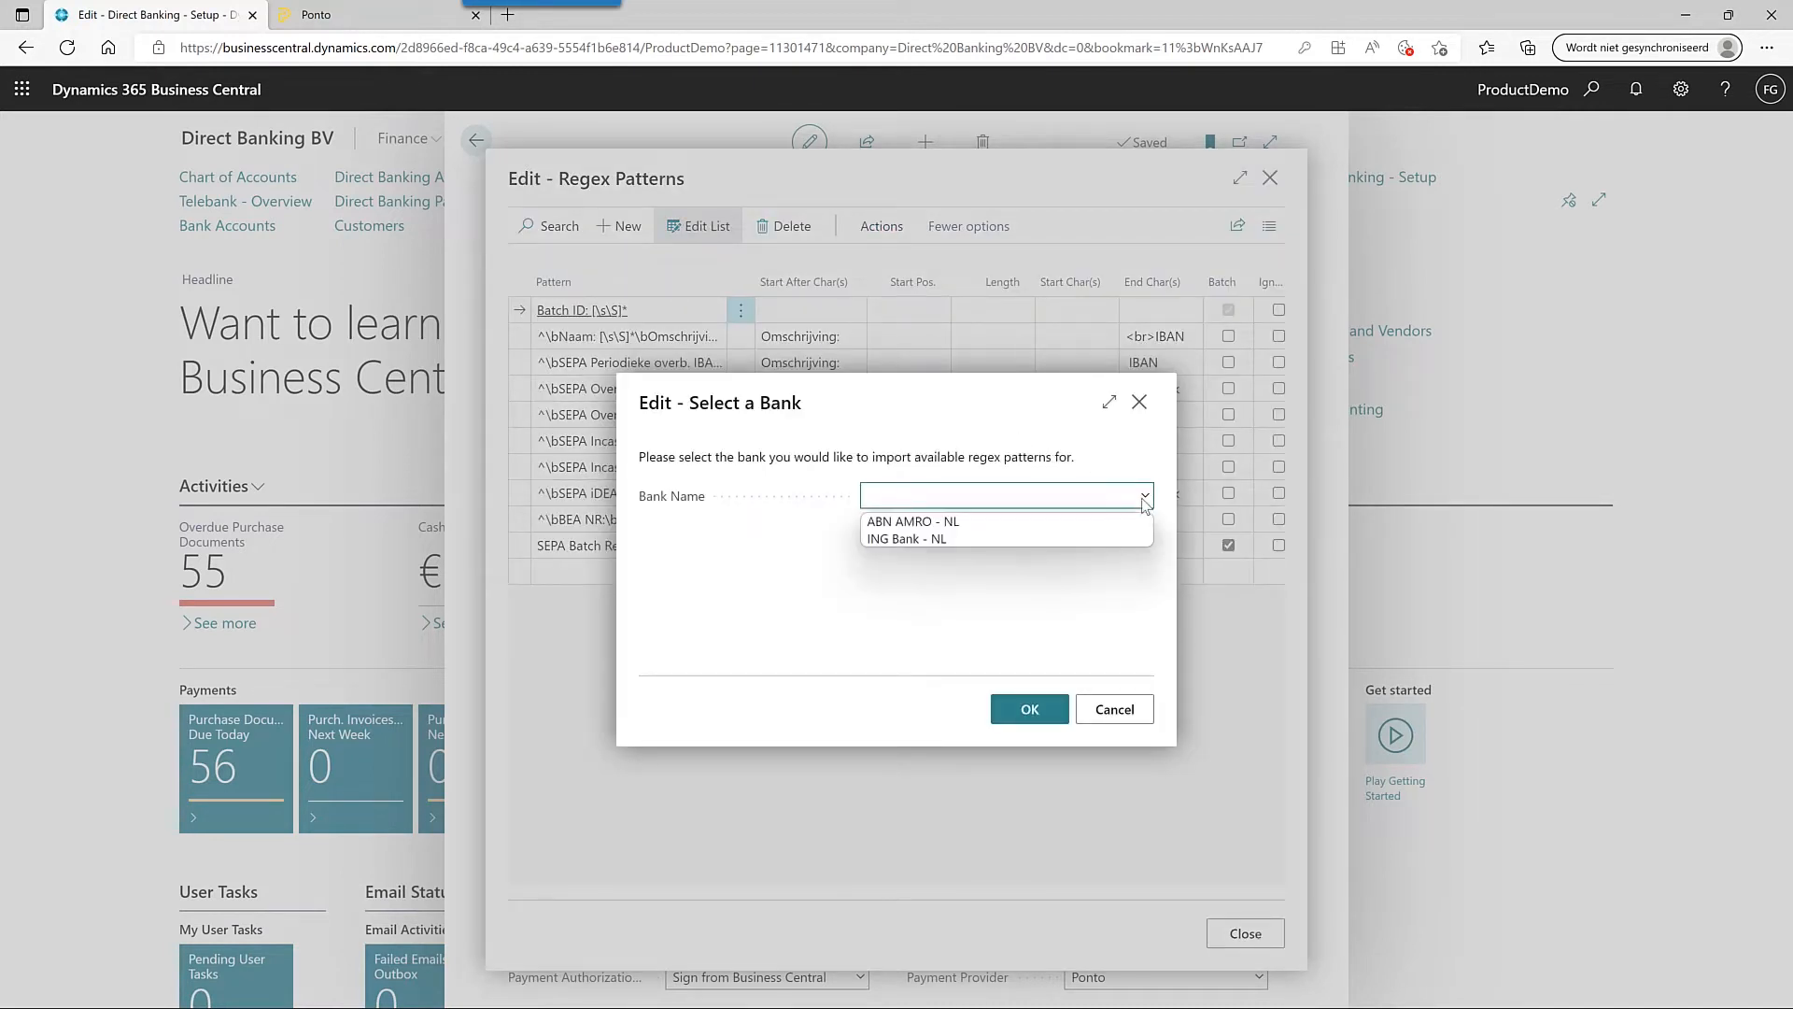
left_click(1074, 521)
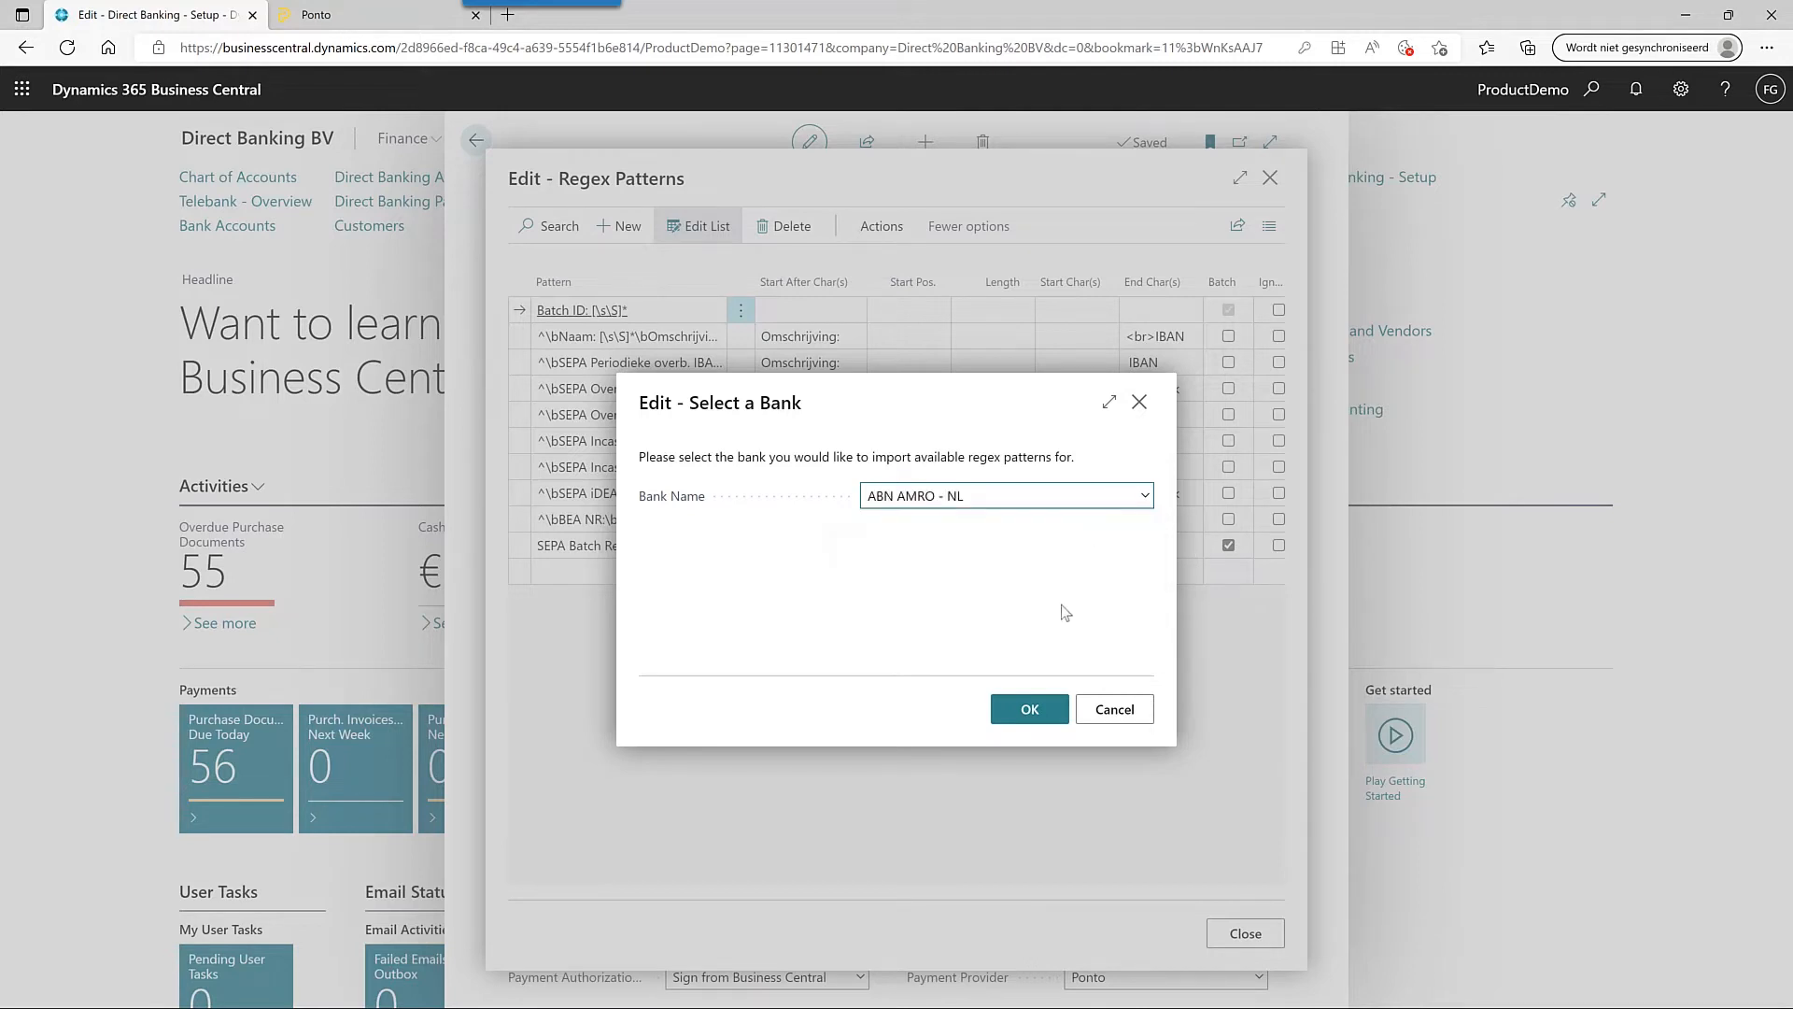
left_click(1031, 710)
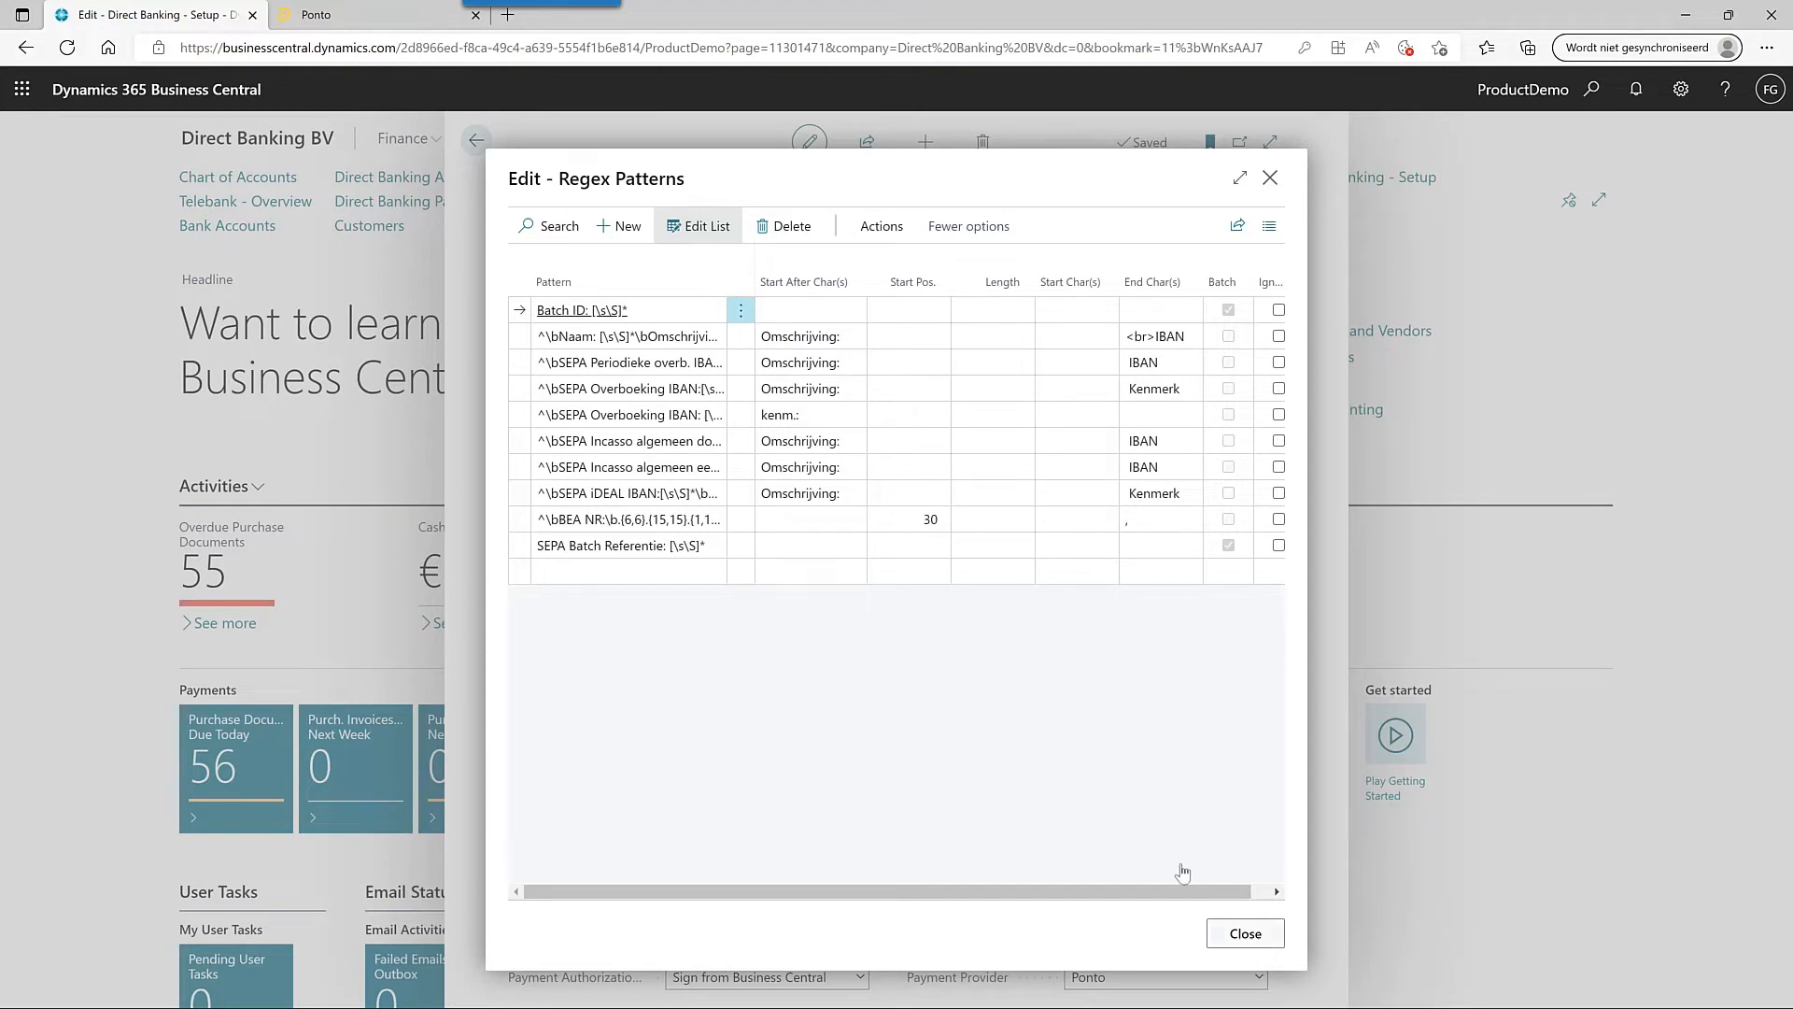
- Close the pattern list, view the Direct Banking manual and close the setup page
left_click(1250, 933)
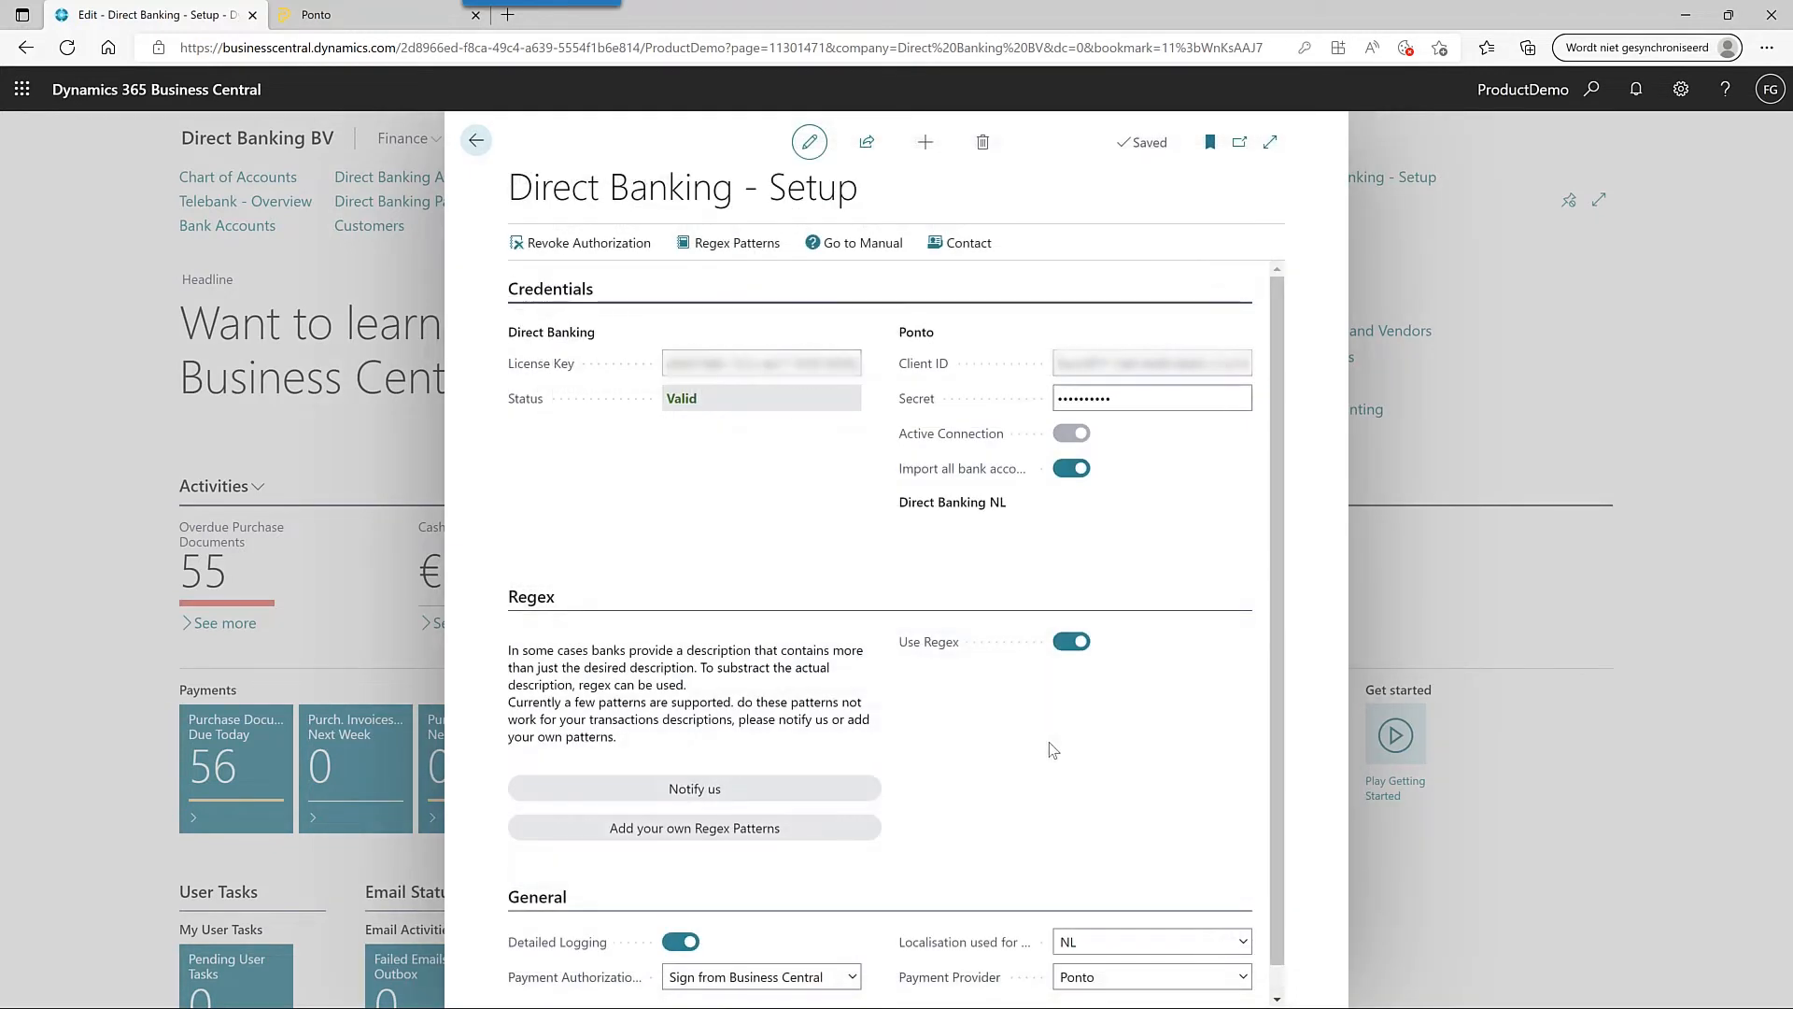
left_click(863, 245)
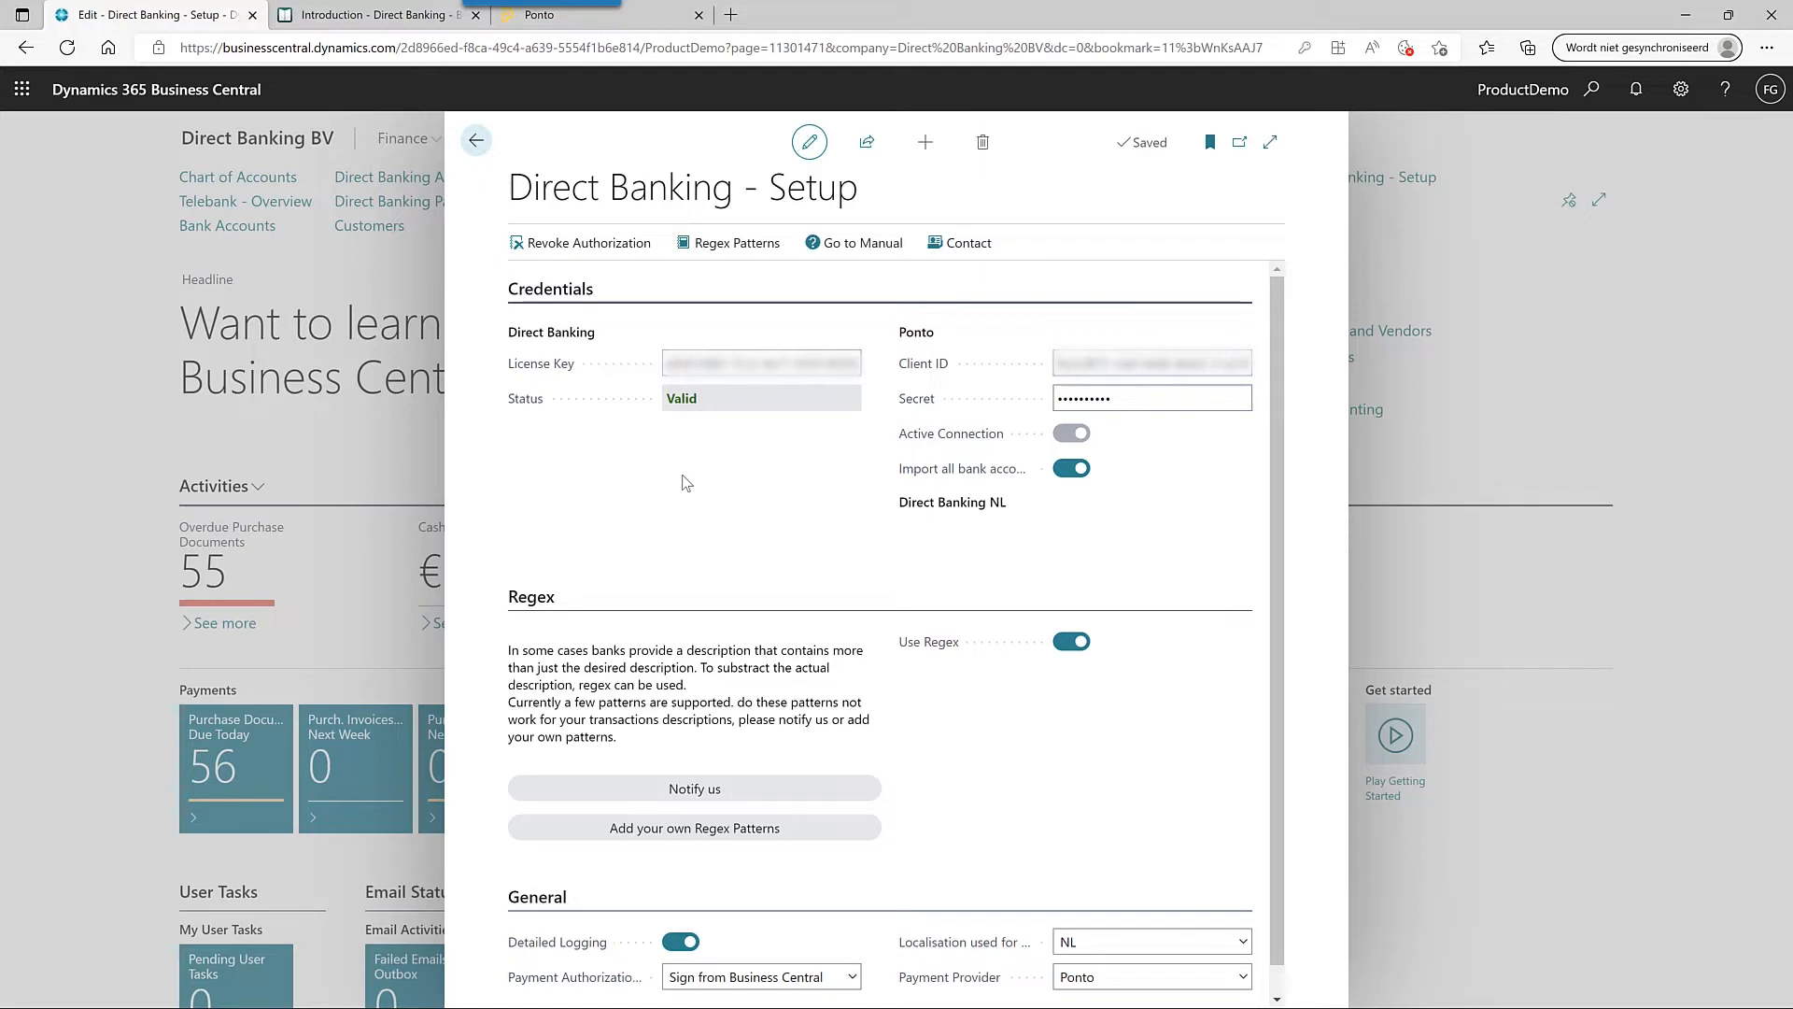
key("Escape")
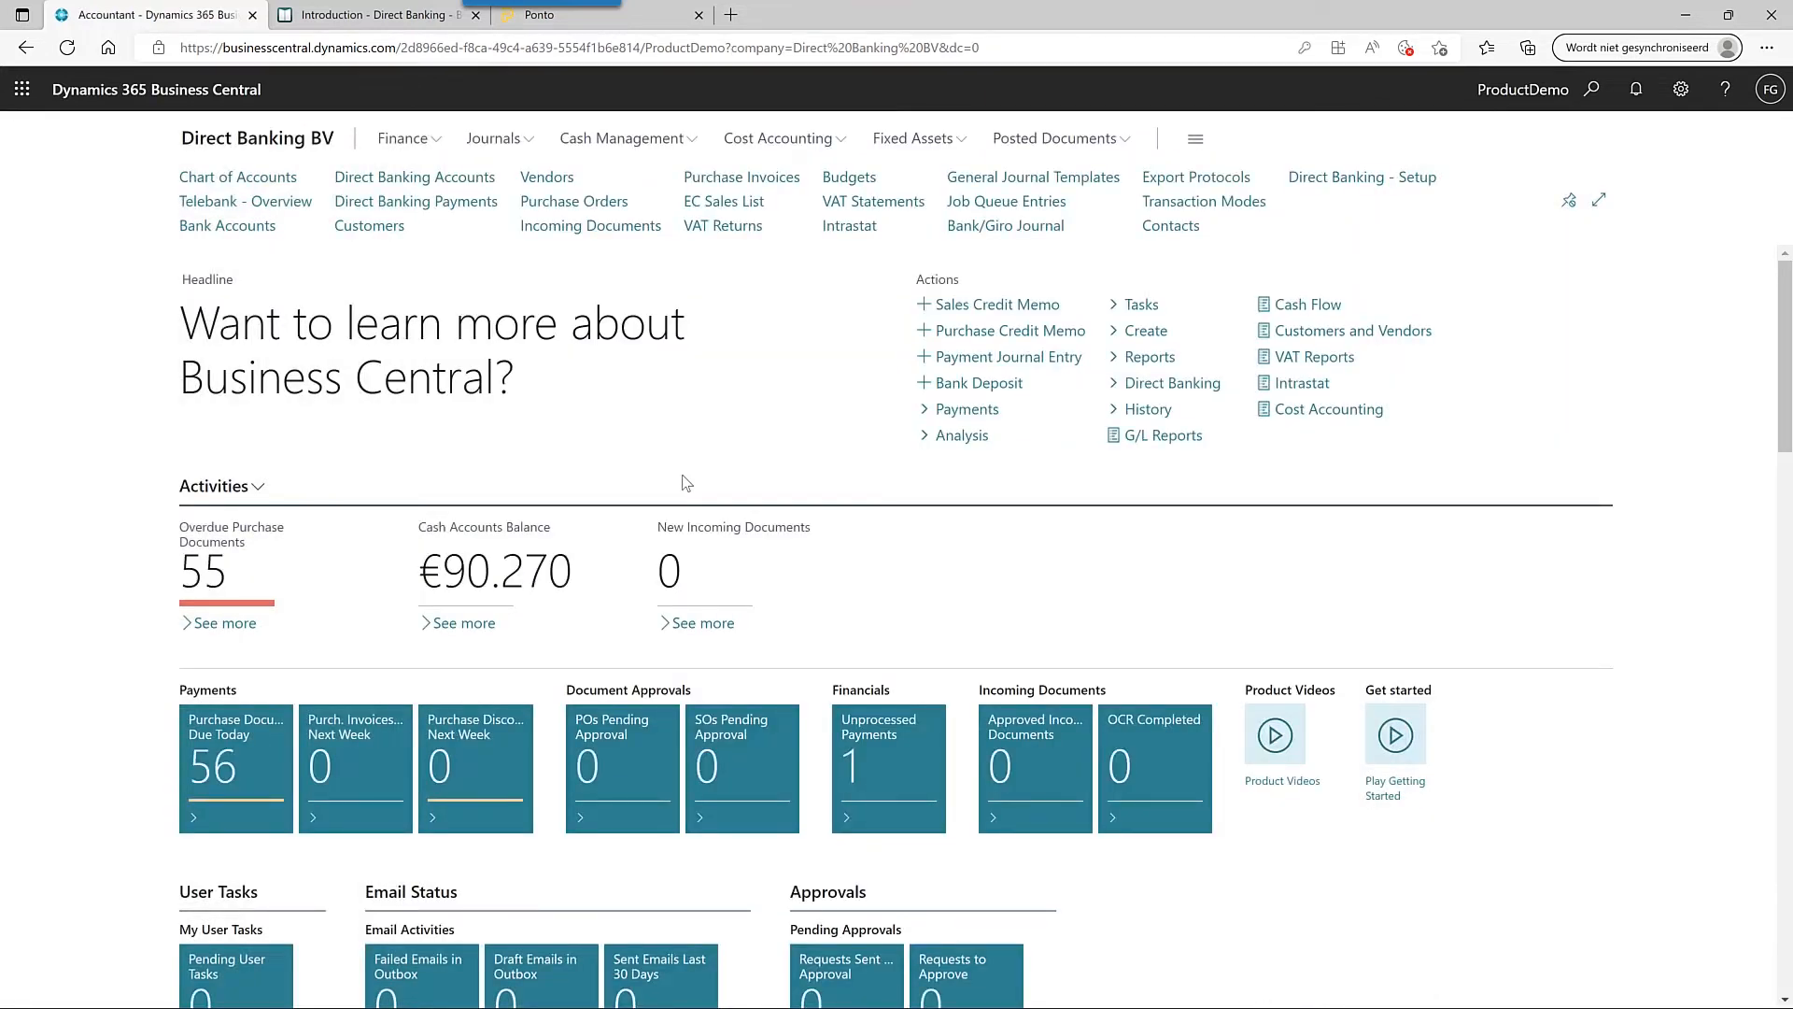
- Verify in Ponto that the Training DB integration has active payment initiation, then return to Business Central
left_click(645, 15)
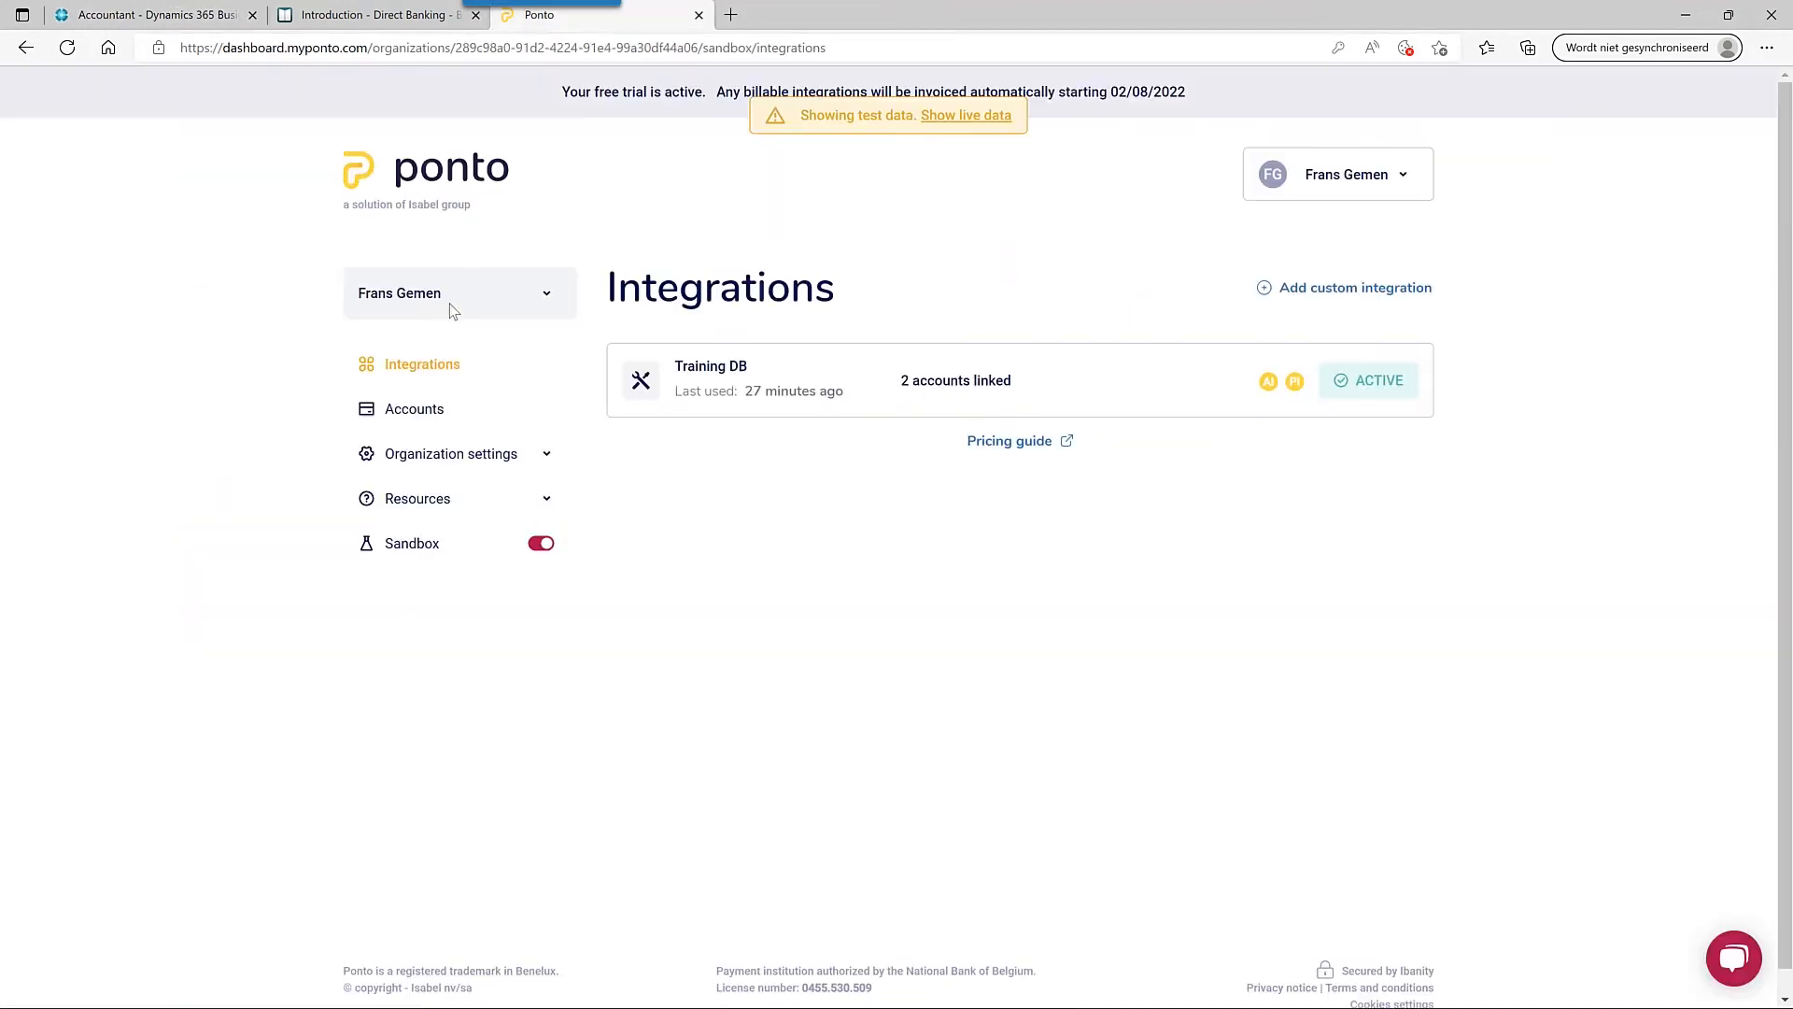
left_click(435, 408)
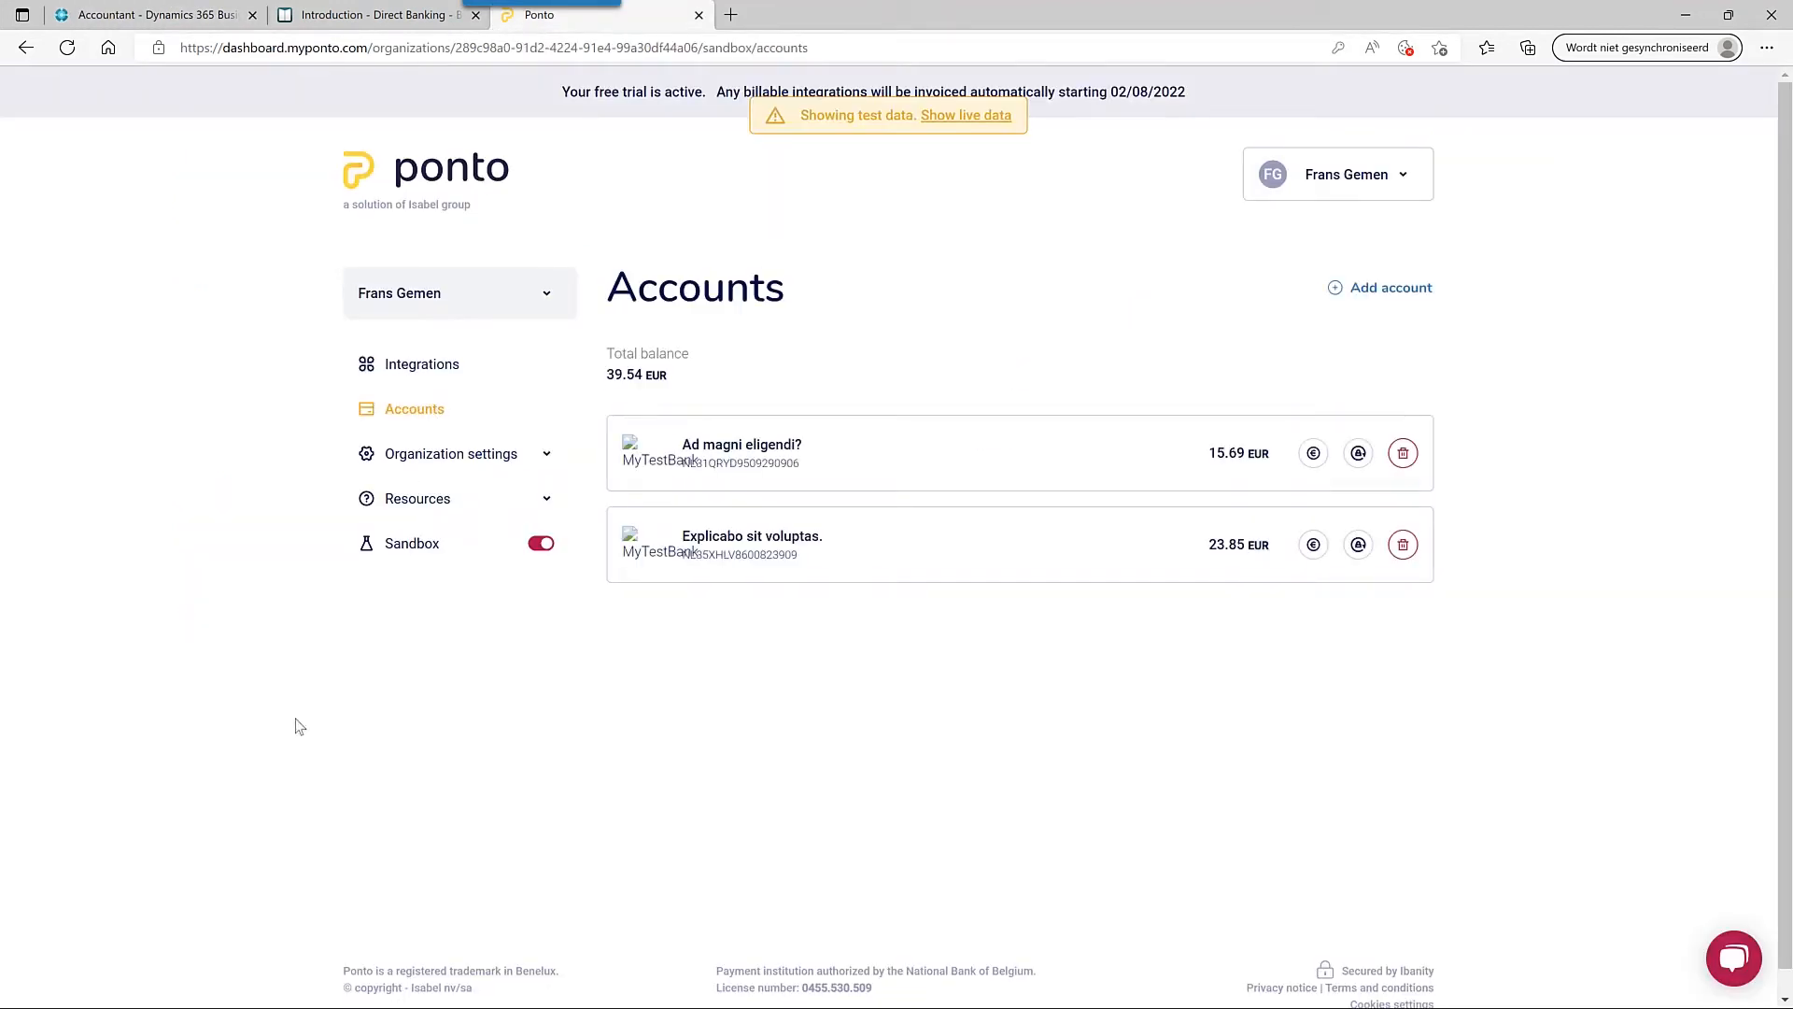
left_click(421, 365)
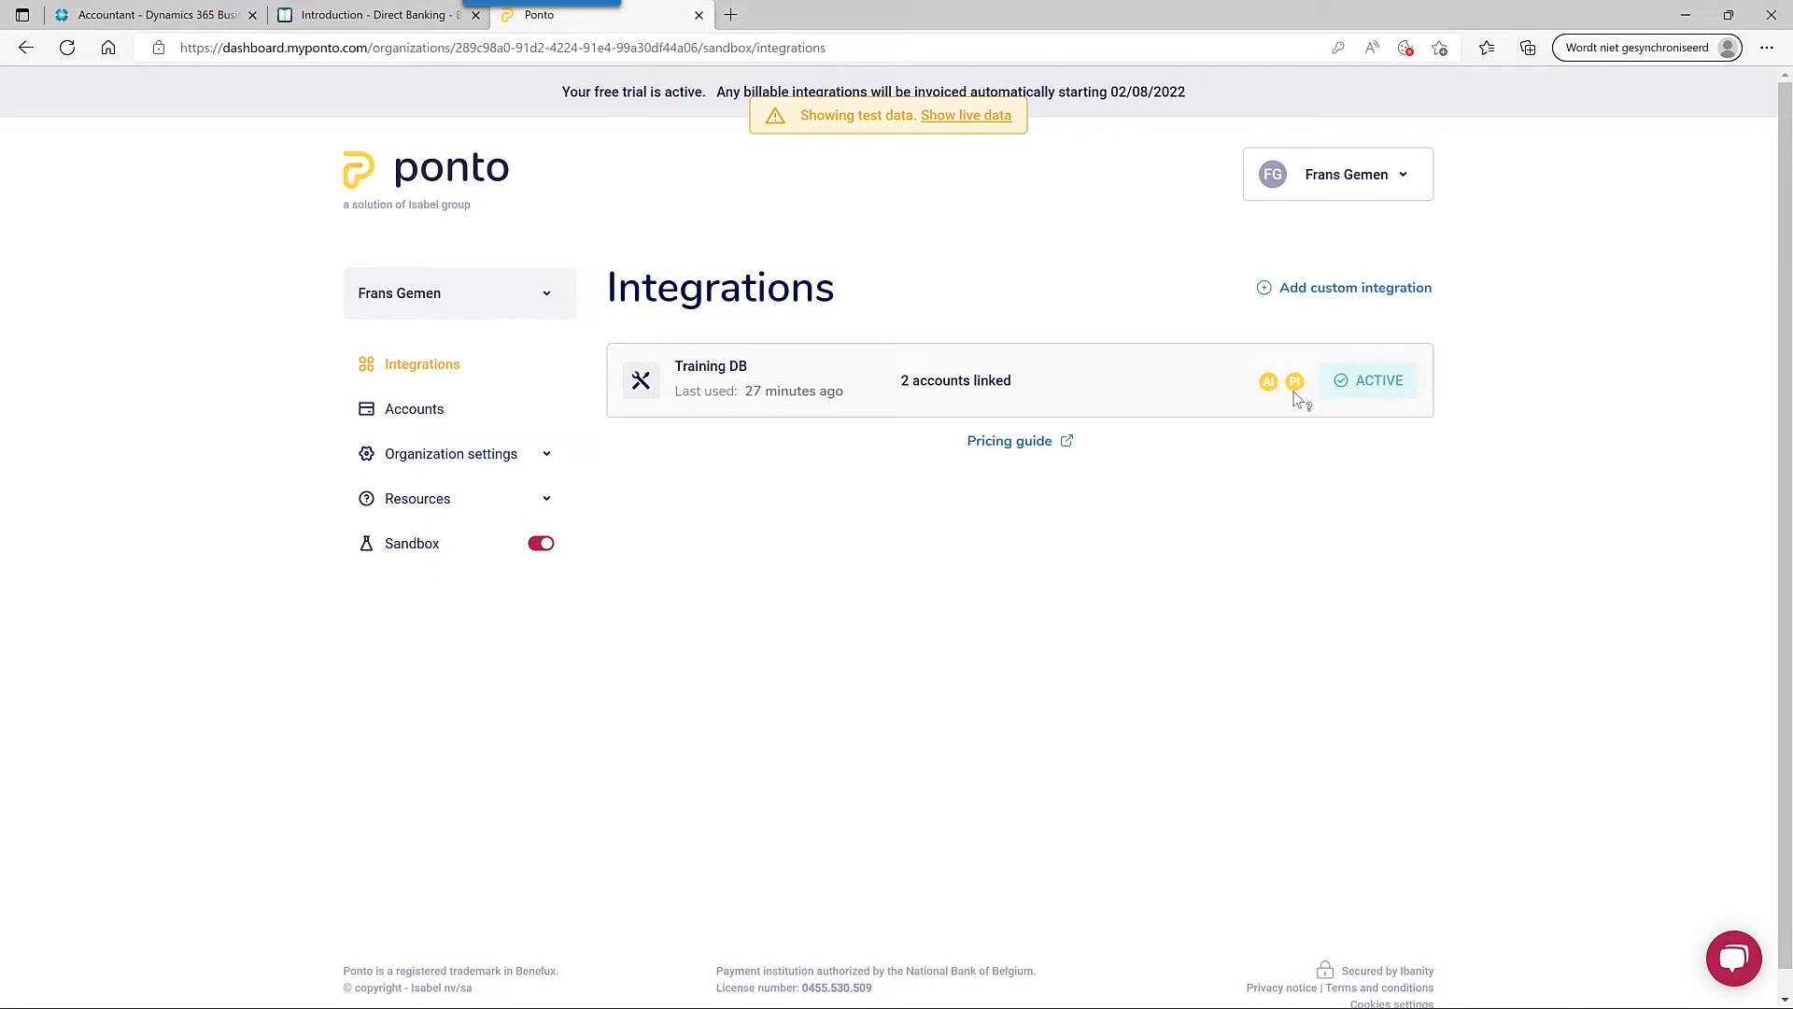
mouse_move(1295, 400)
left_click(201, 19)
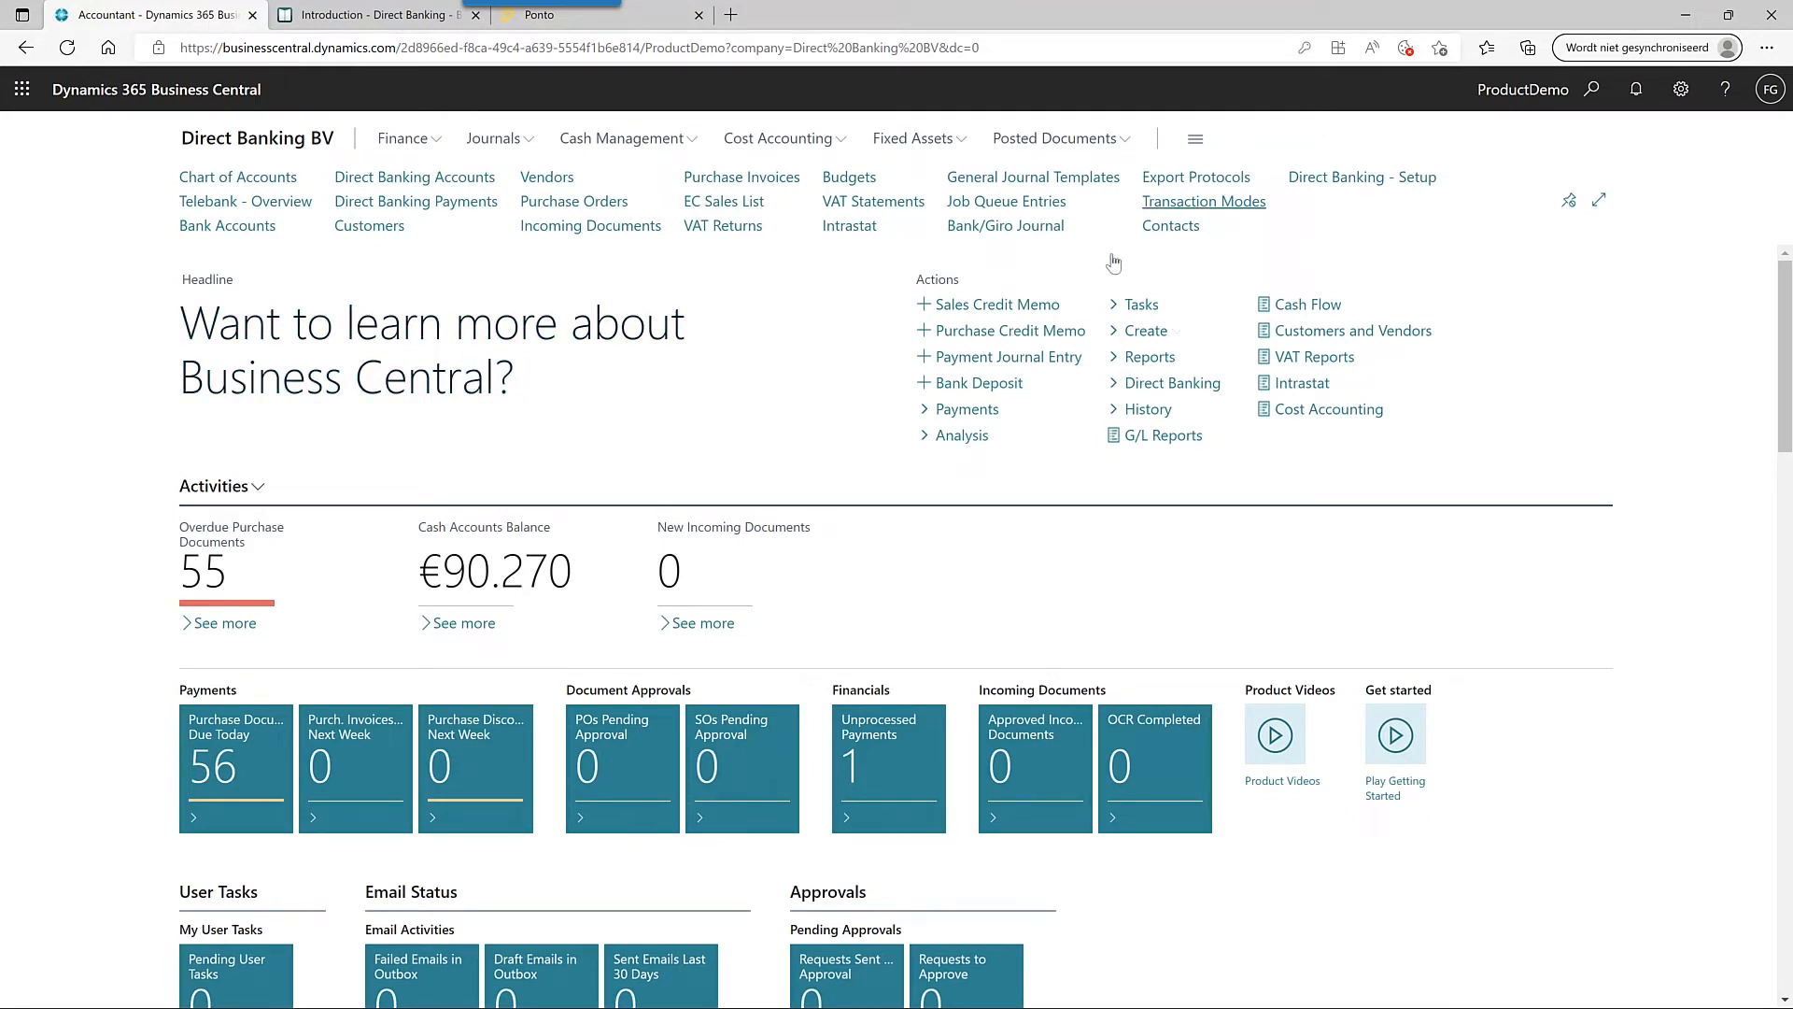
- Confirm vendor transaction mode MYTESTBANK uses export protocol DIRECTBANK_NL_VEND (Ponto NL Vendor)
left_click(1236, 206)
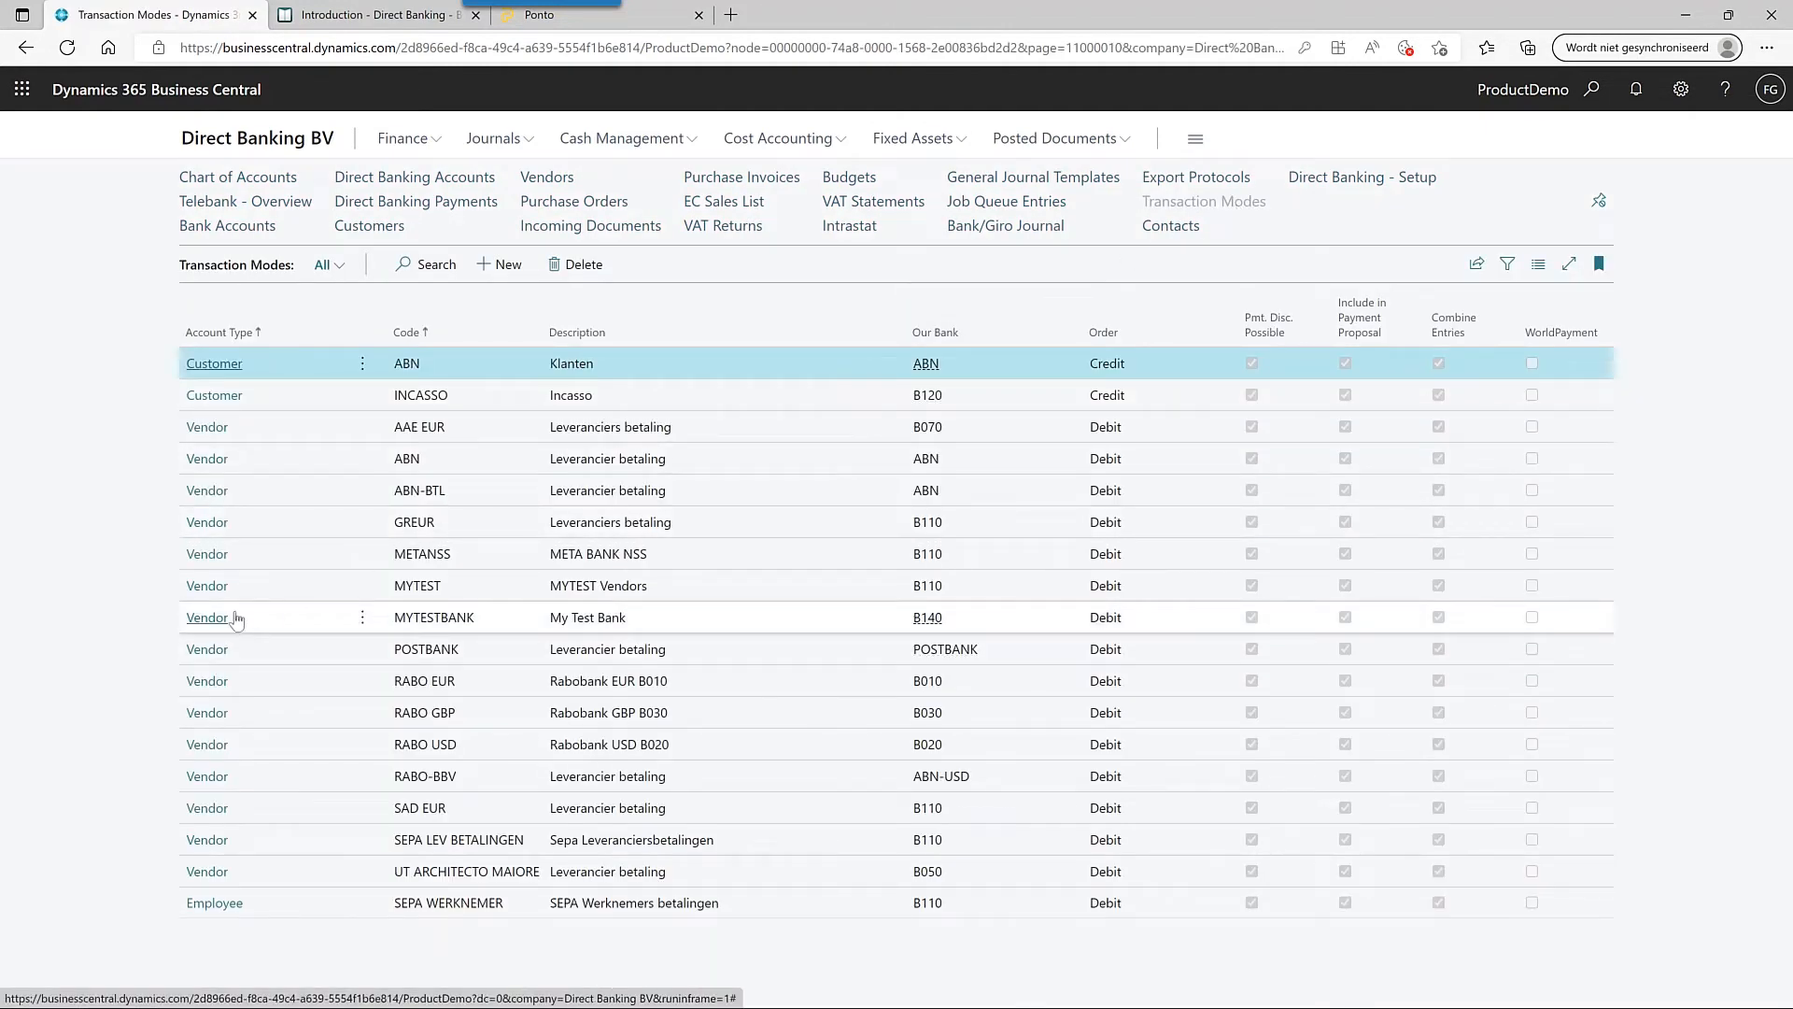
left_click(207, 618)
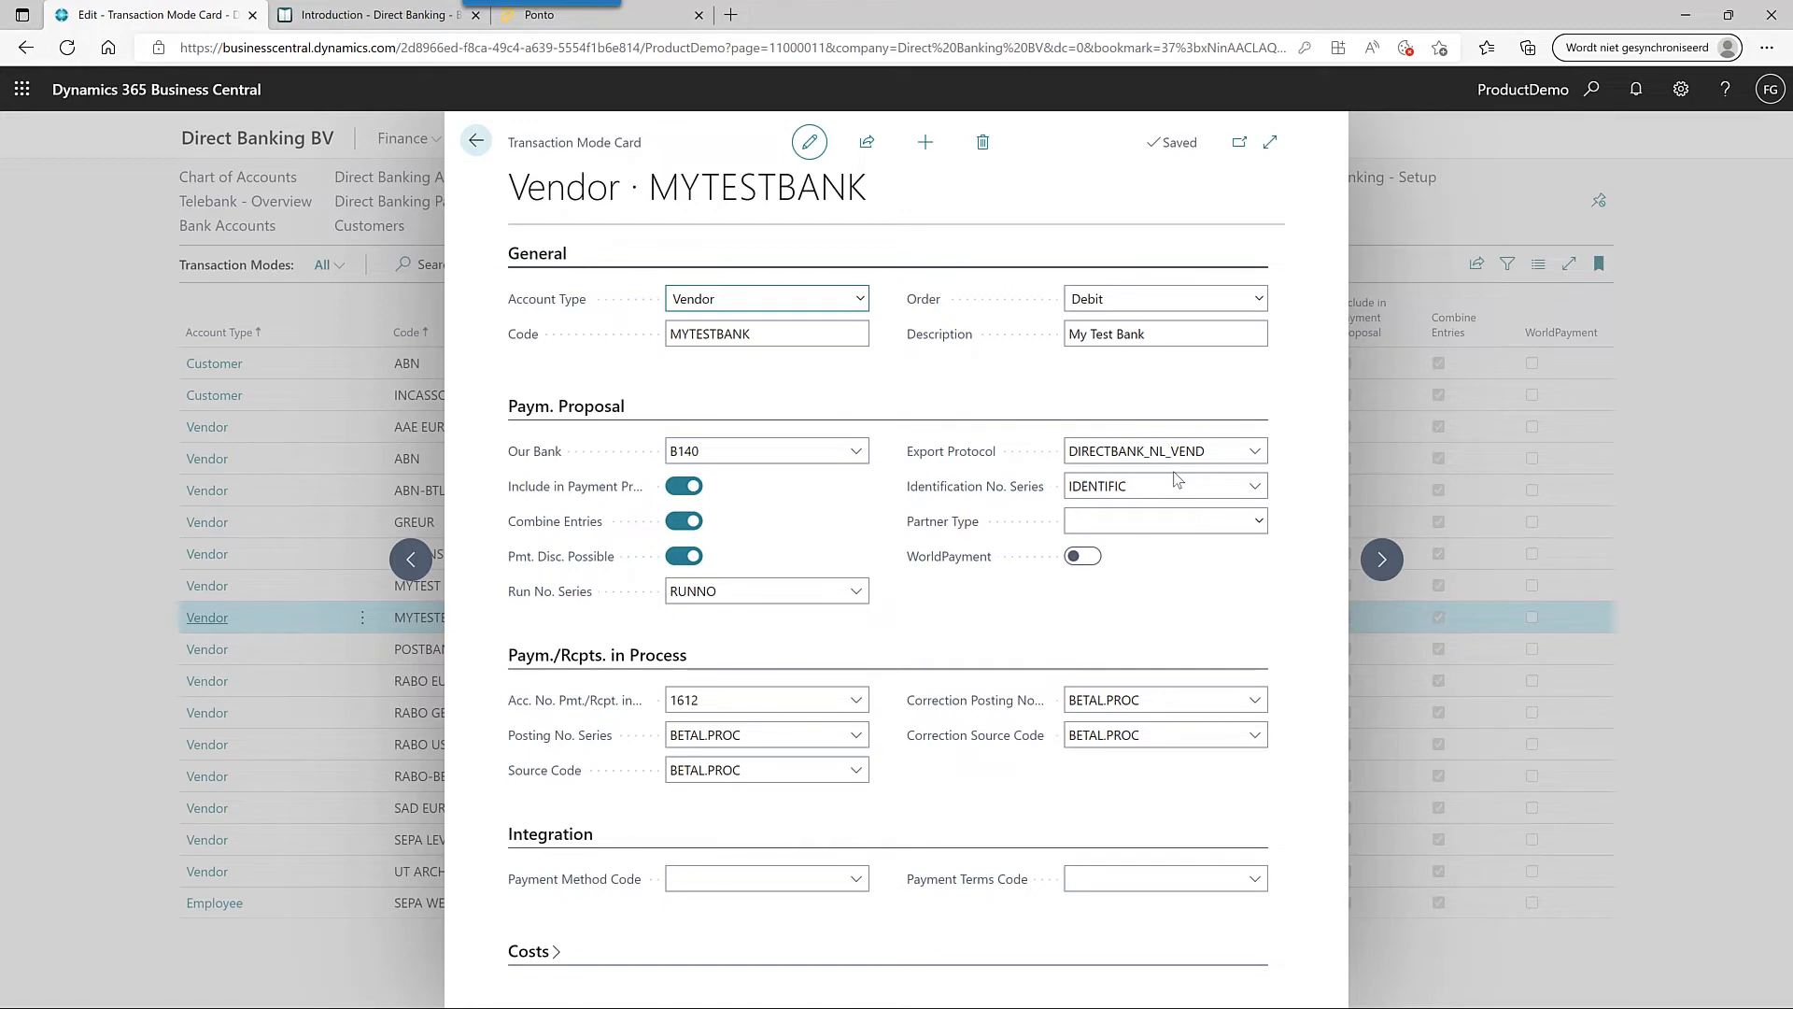
left_click(1256, 452)
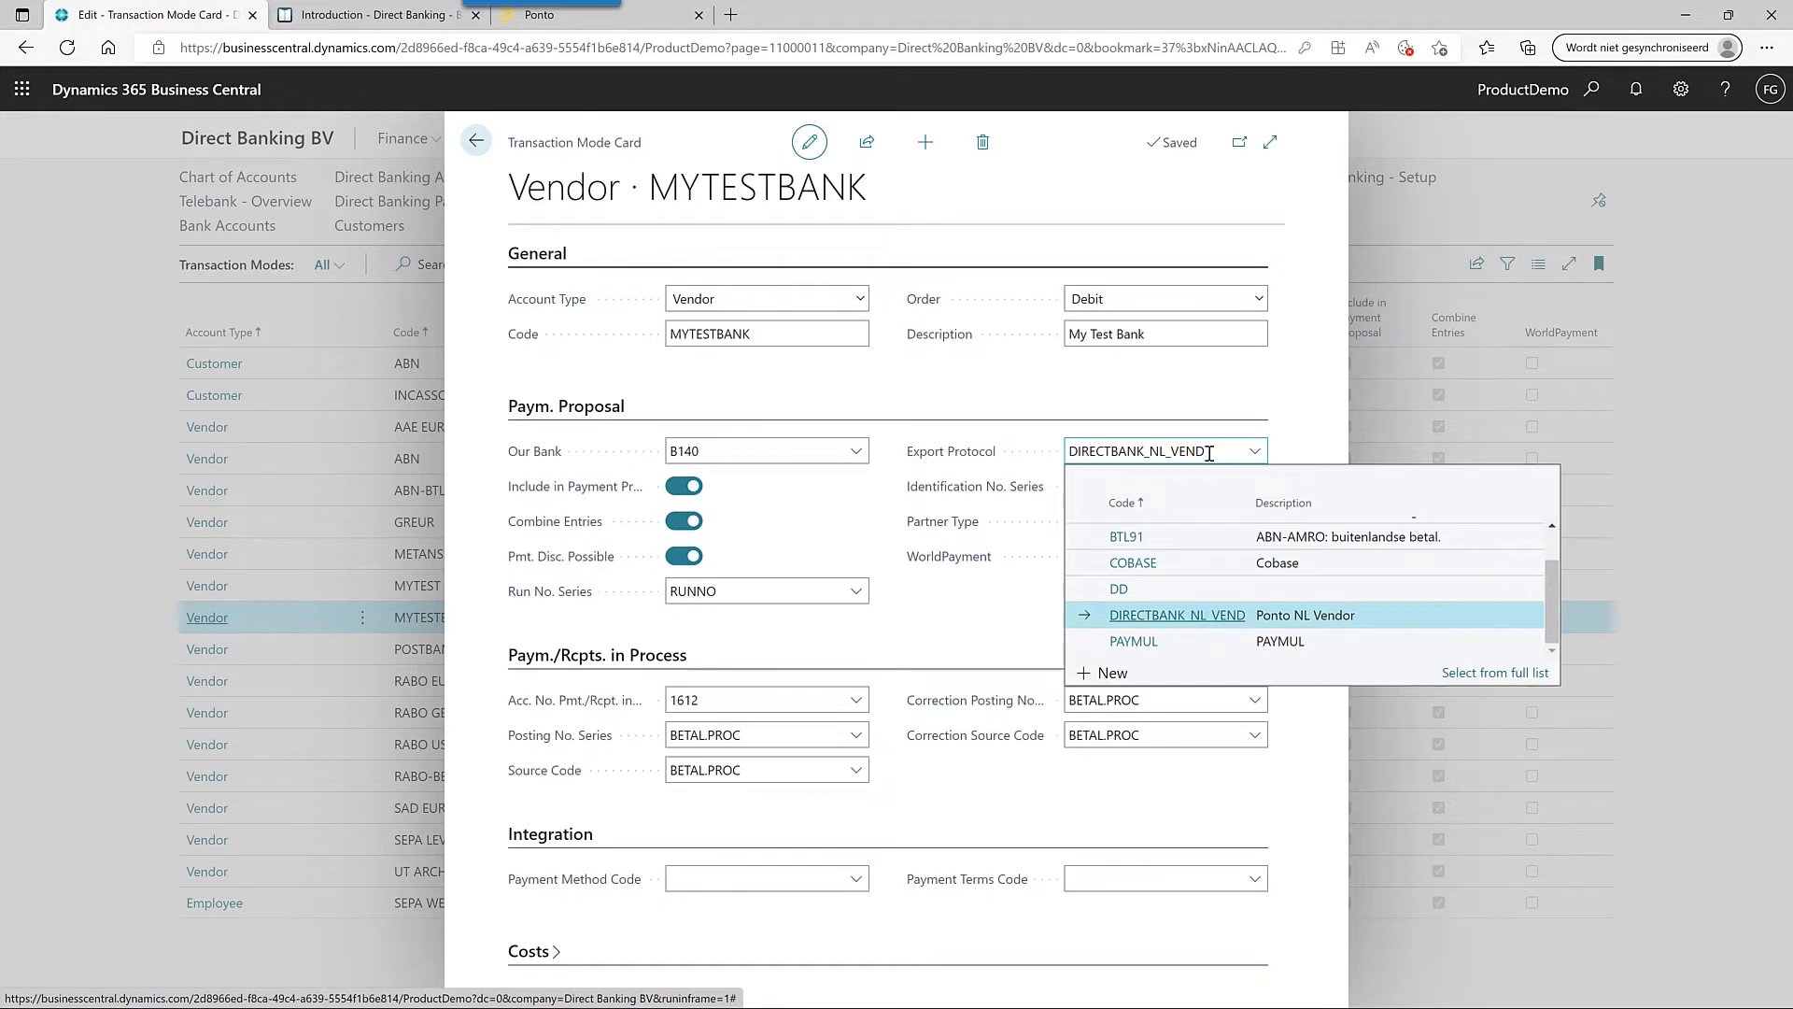
left_click(976, 614)
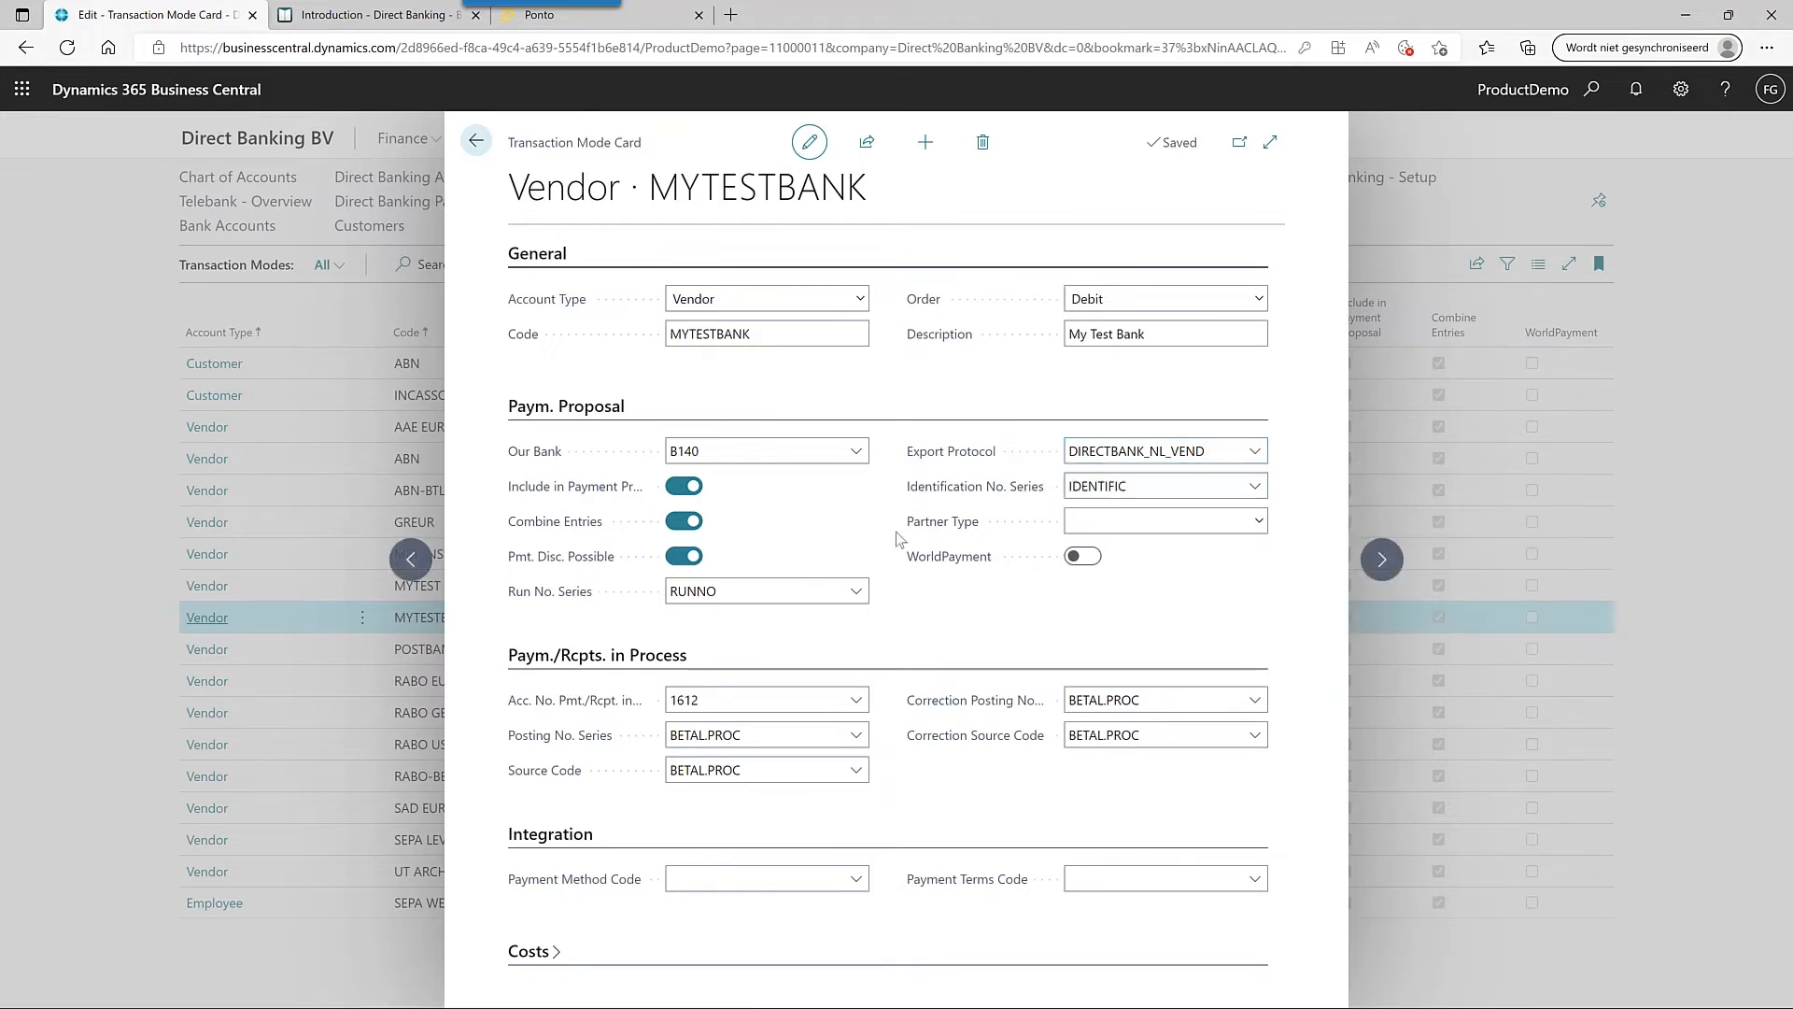
left_click(477, 143)
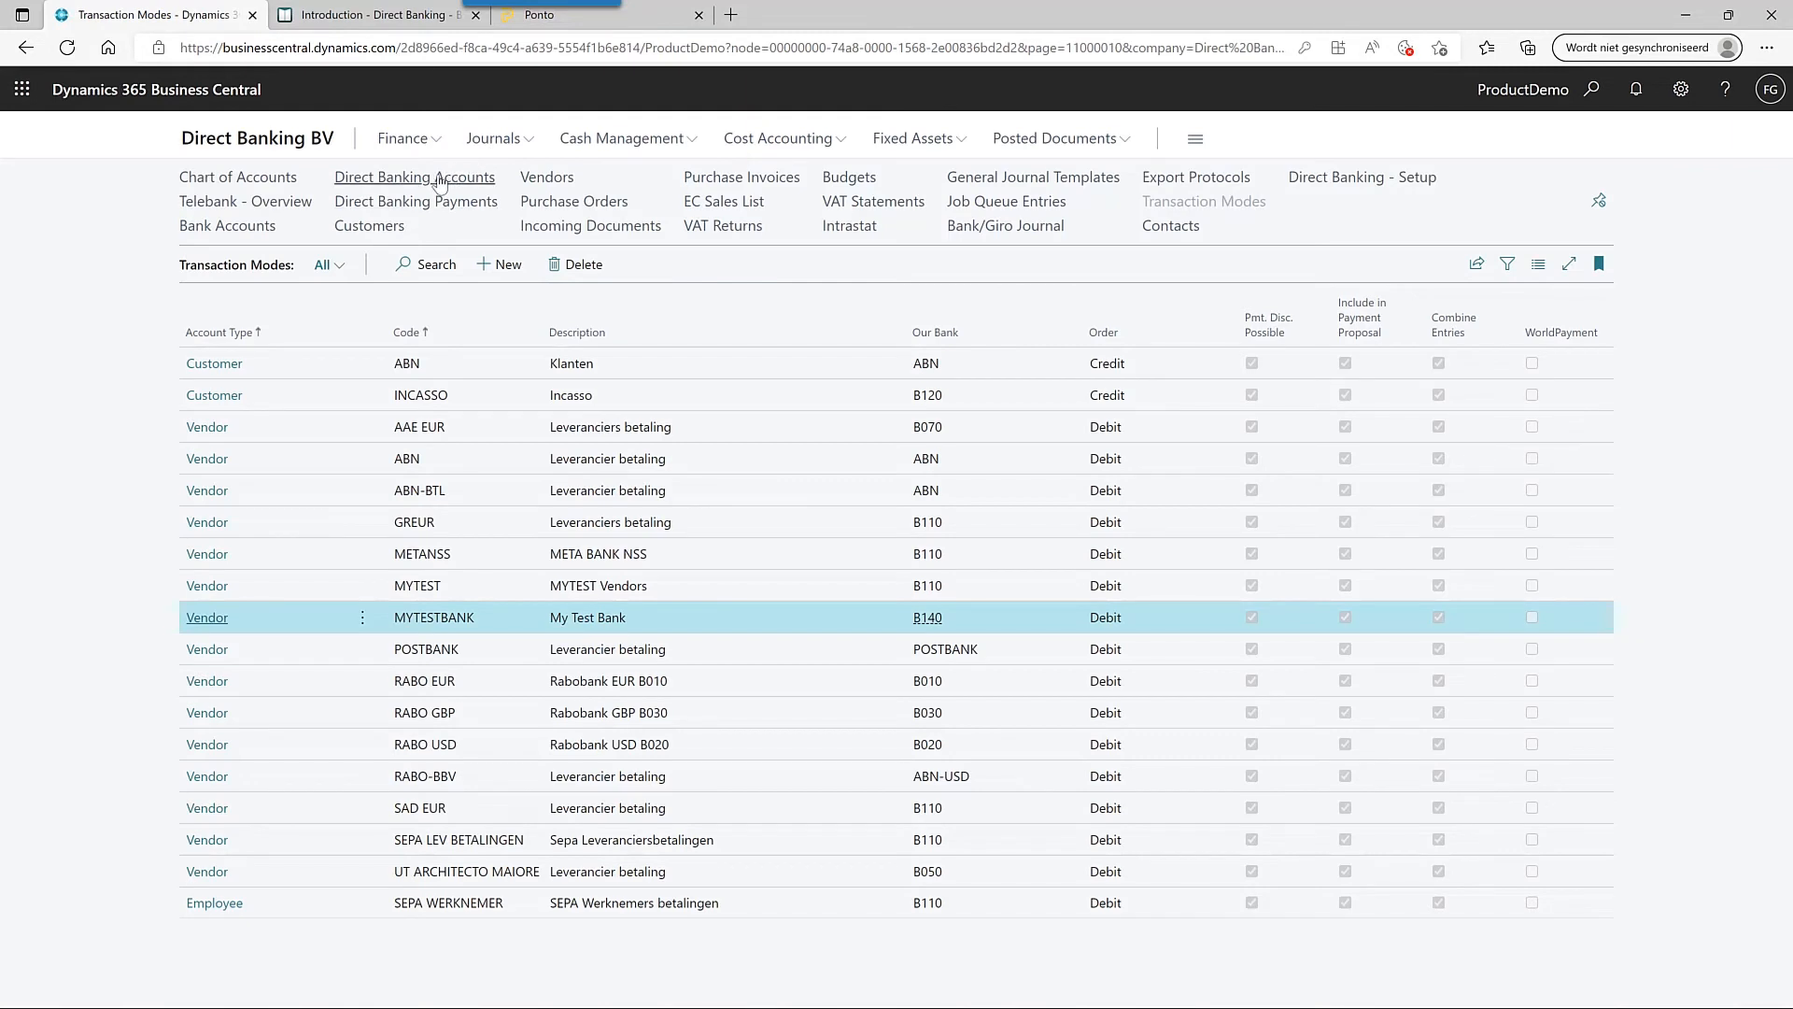
- Switch on Use Bulk Payment on the MyTestBank direct banking account card
left_click(439, 177)
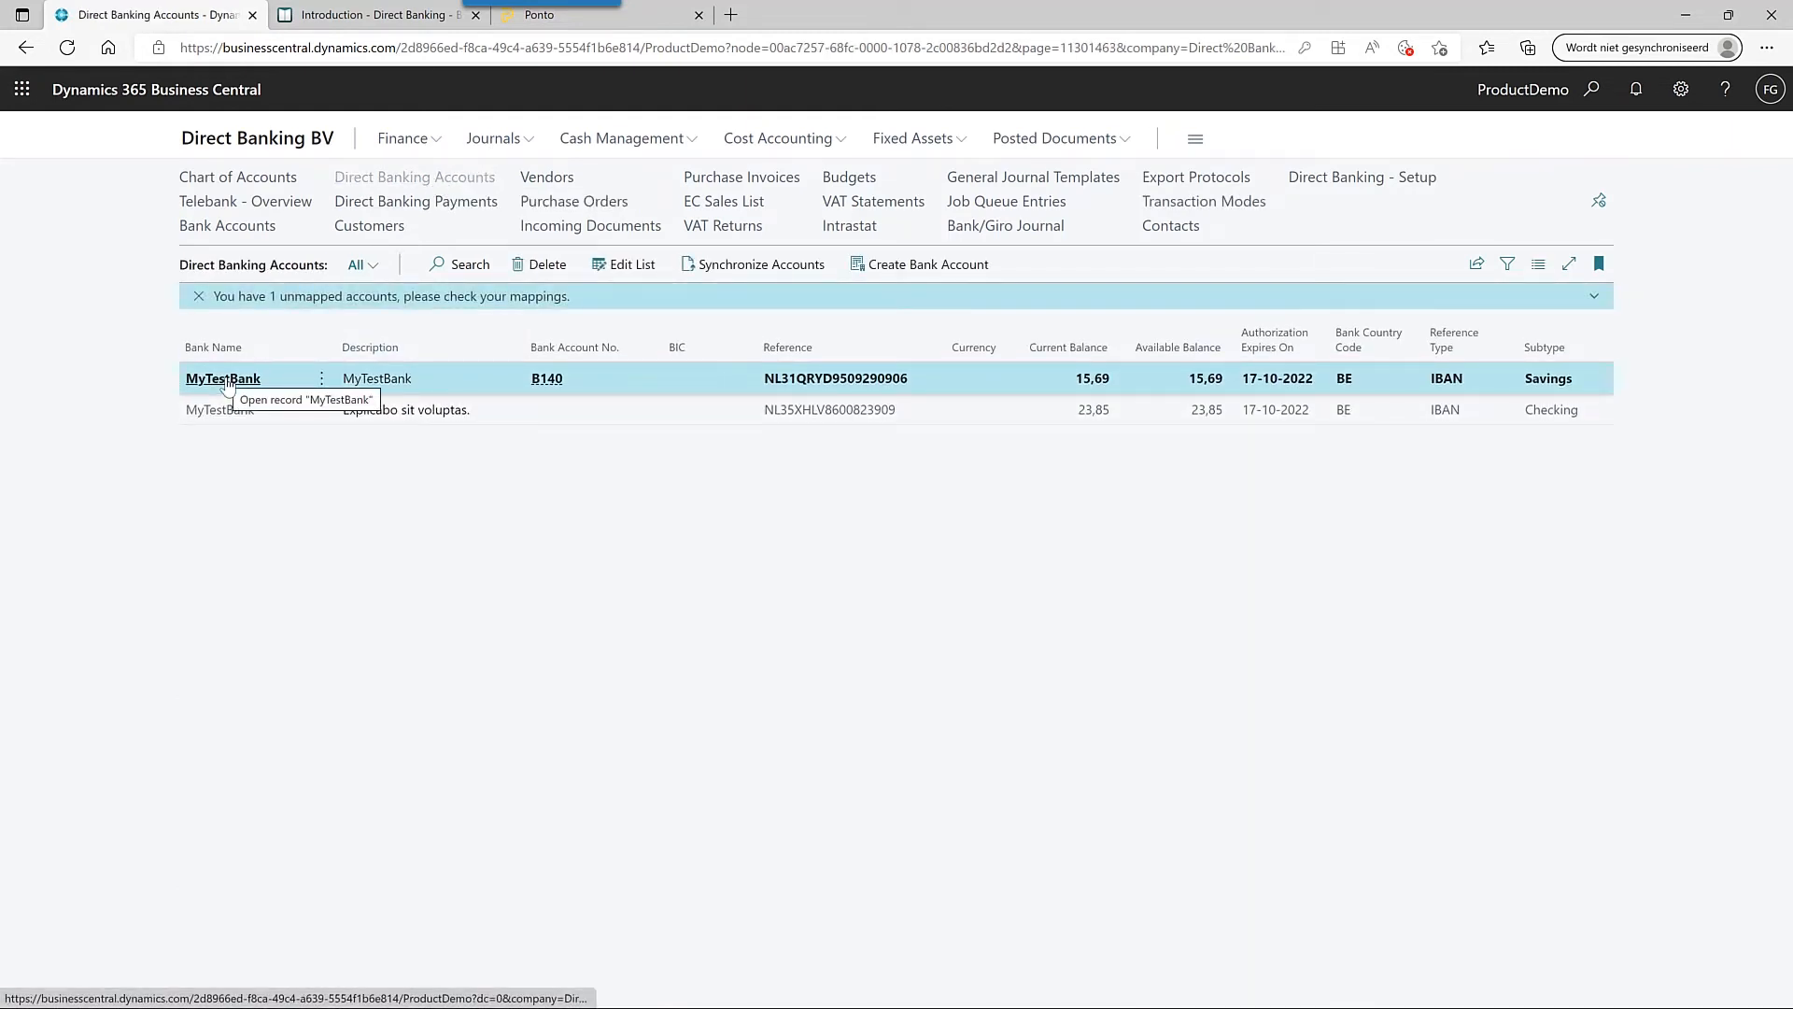
left_click(226, 379)
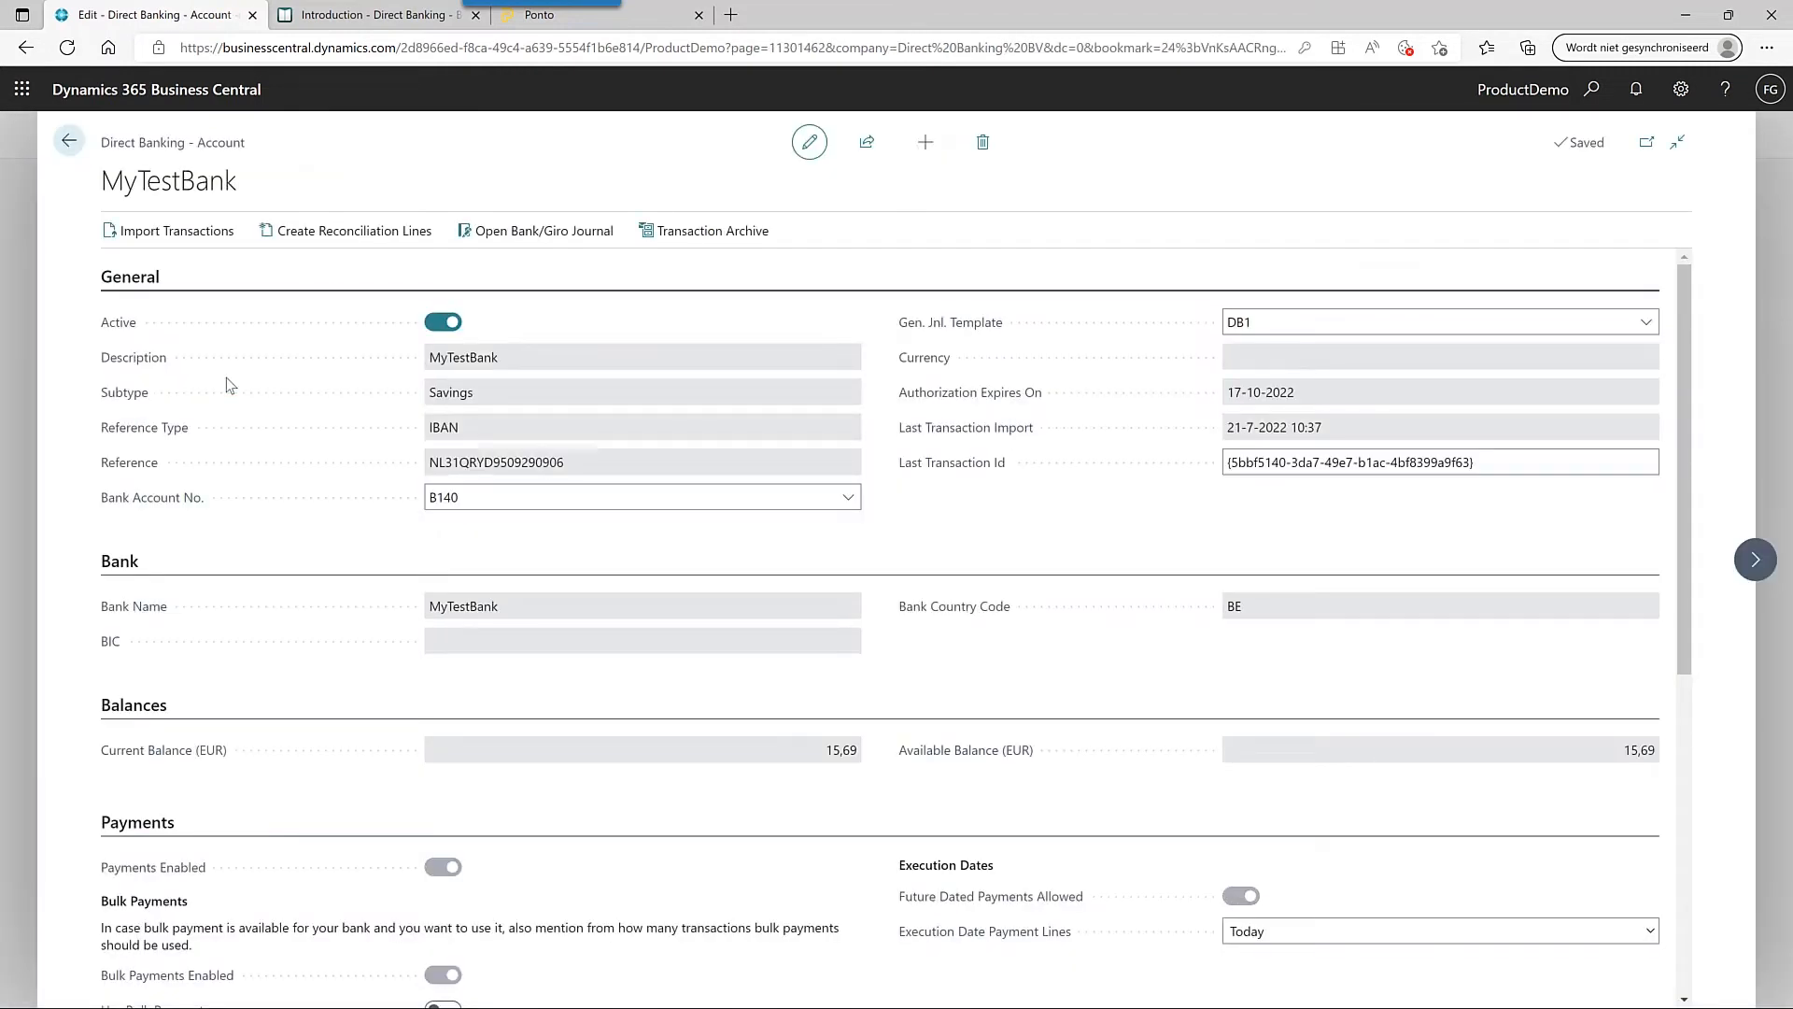
scroll(226, 378, "down", 3)
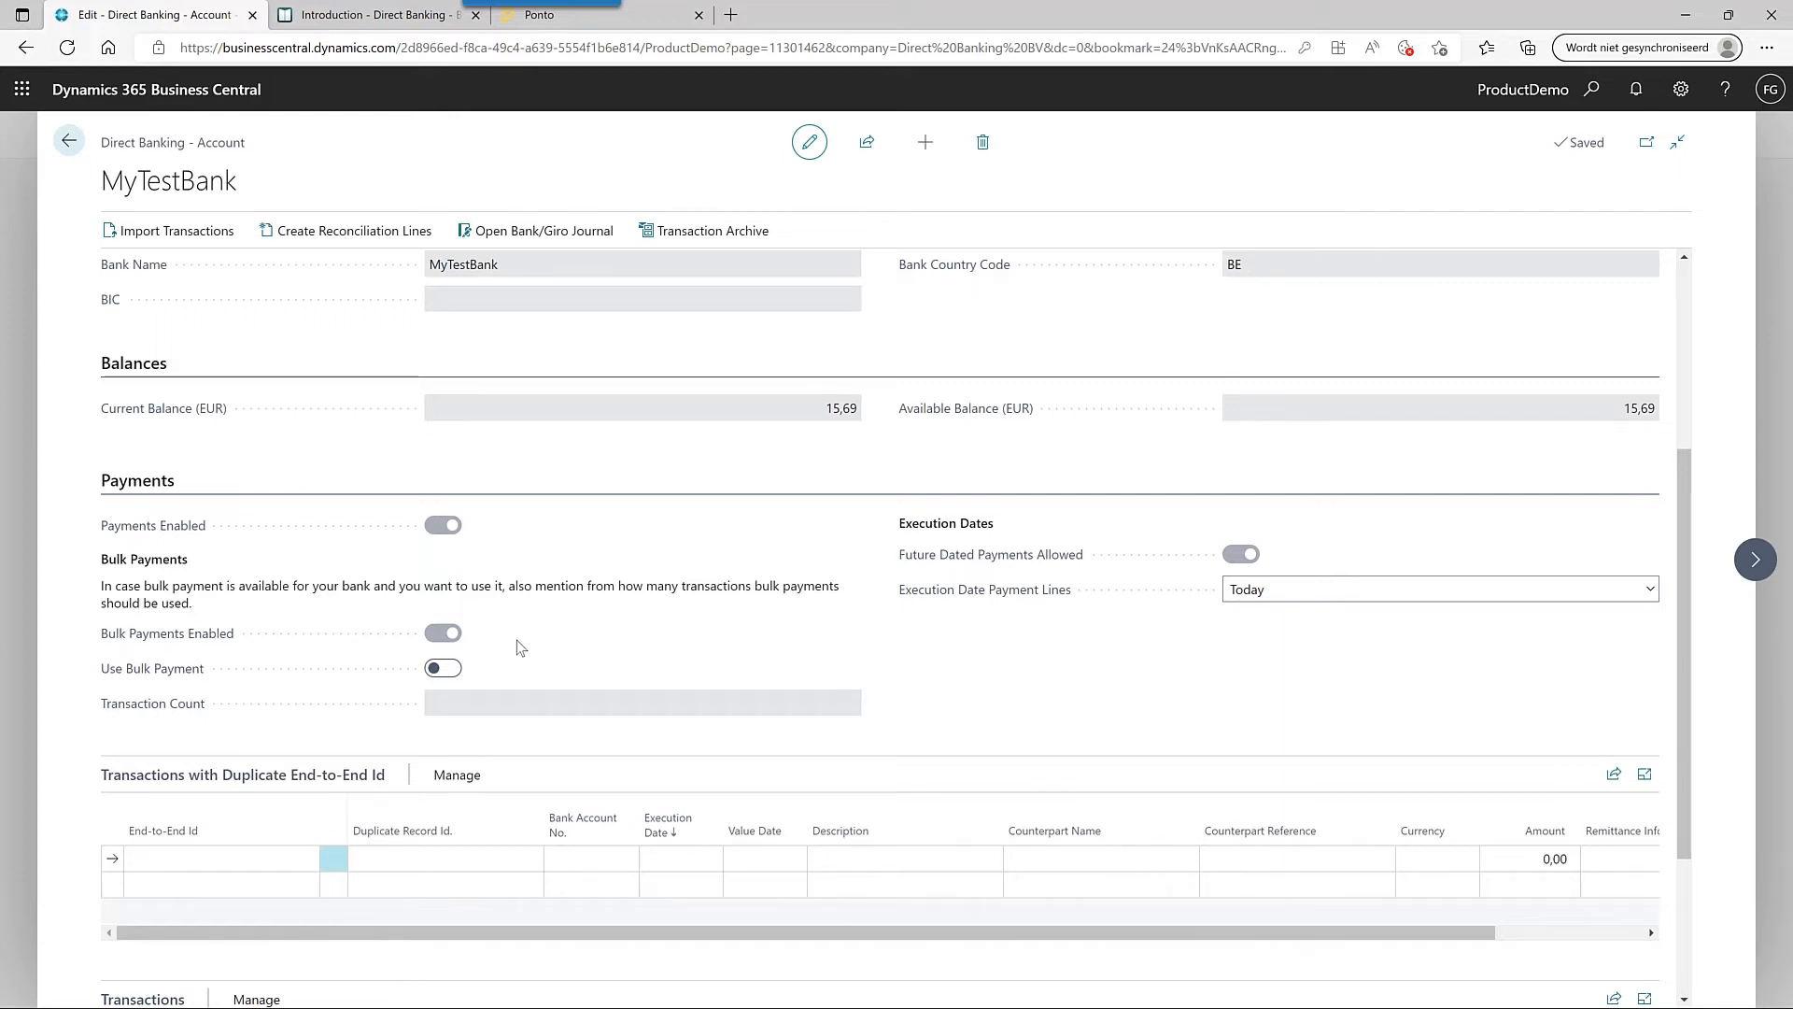
left_click(458, 673)
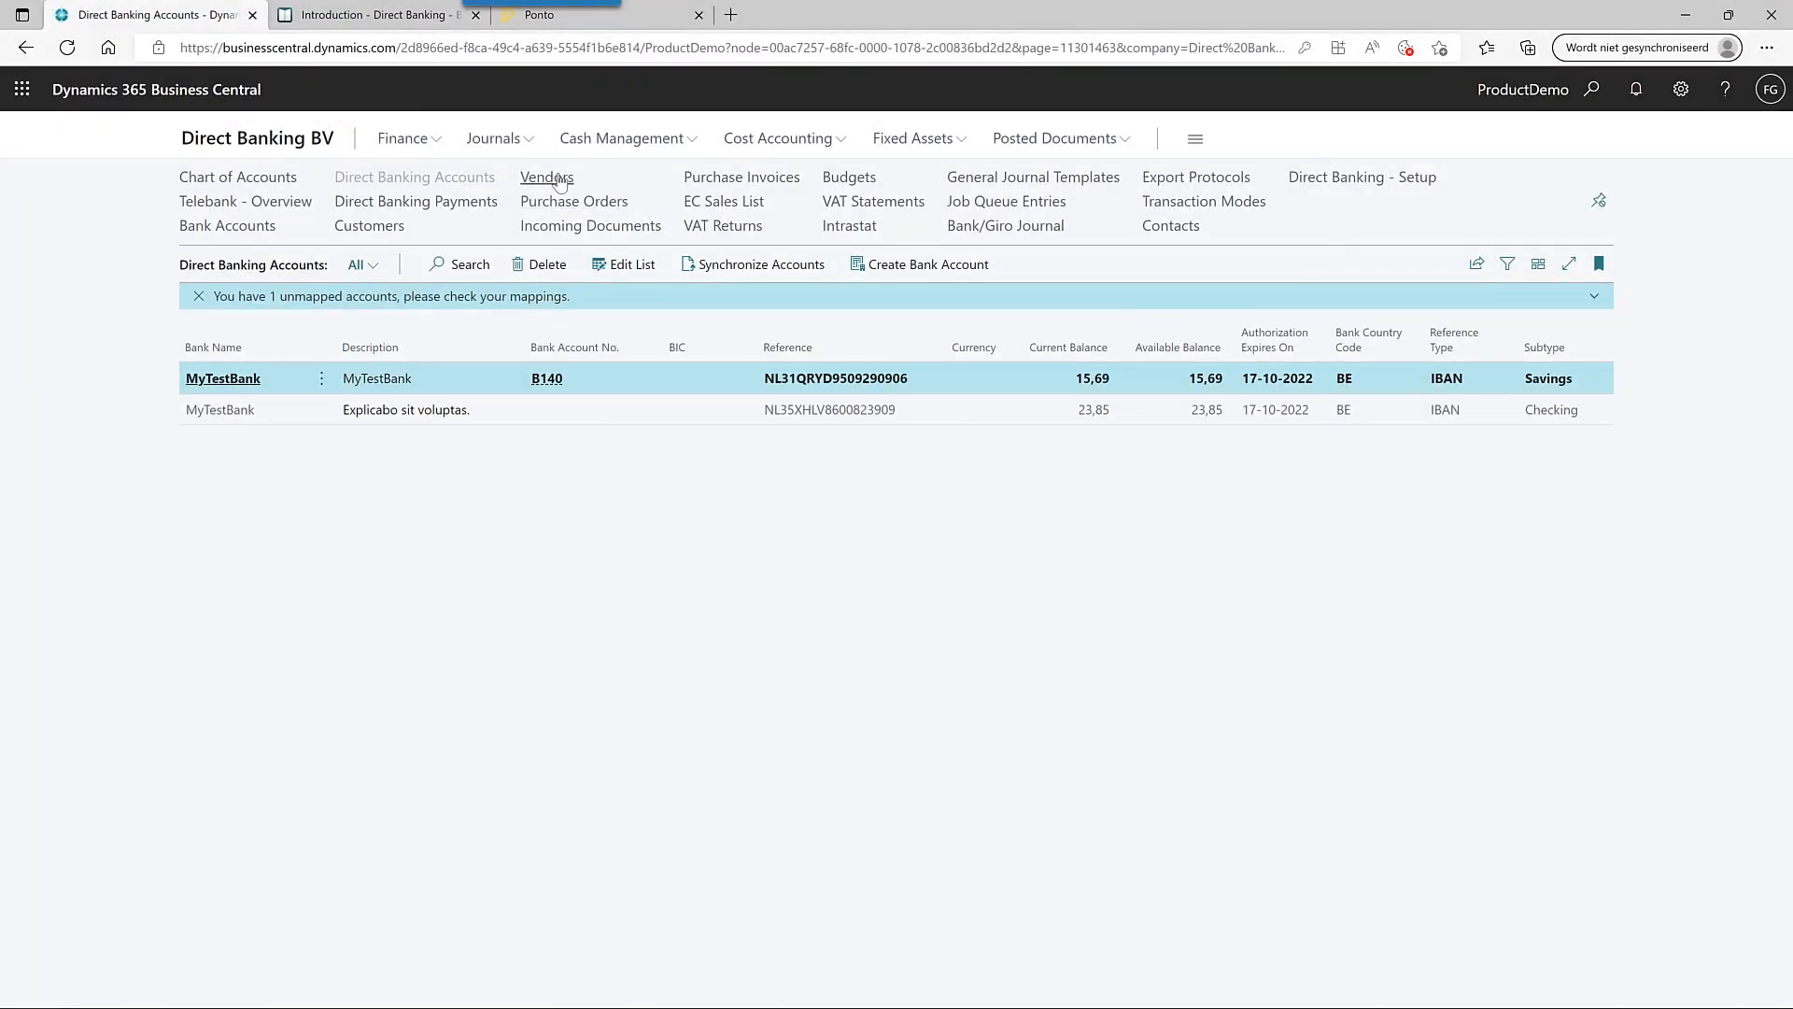
- Check that Fabrikam, Inc.'s G-Account Code is FA3, then create a purchase invoice for that vendor
left_click(530, 178)
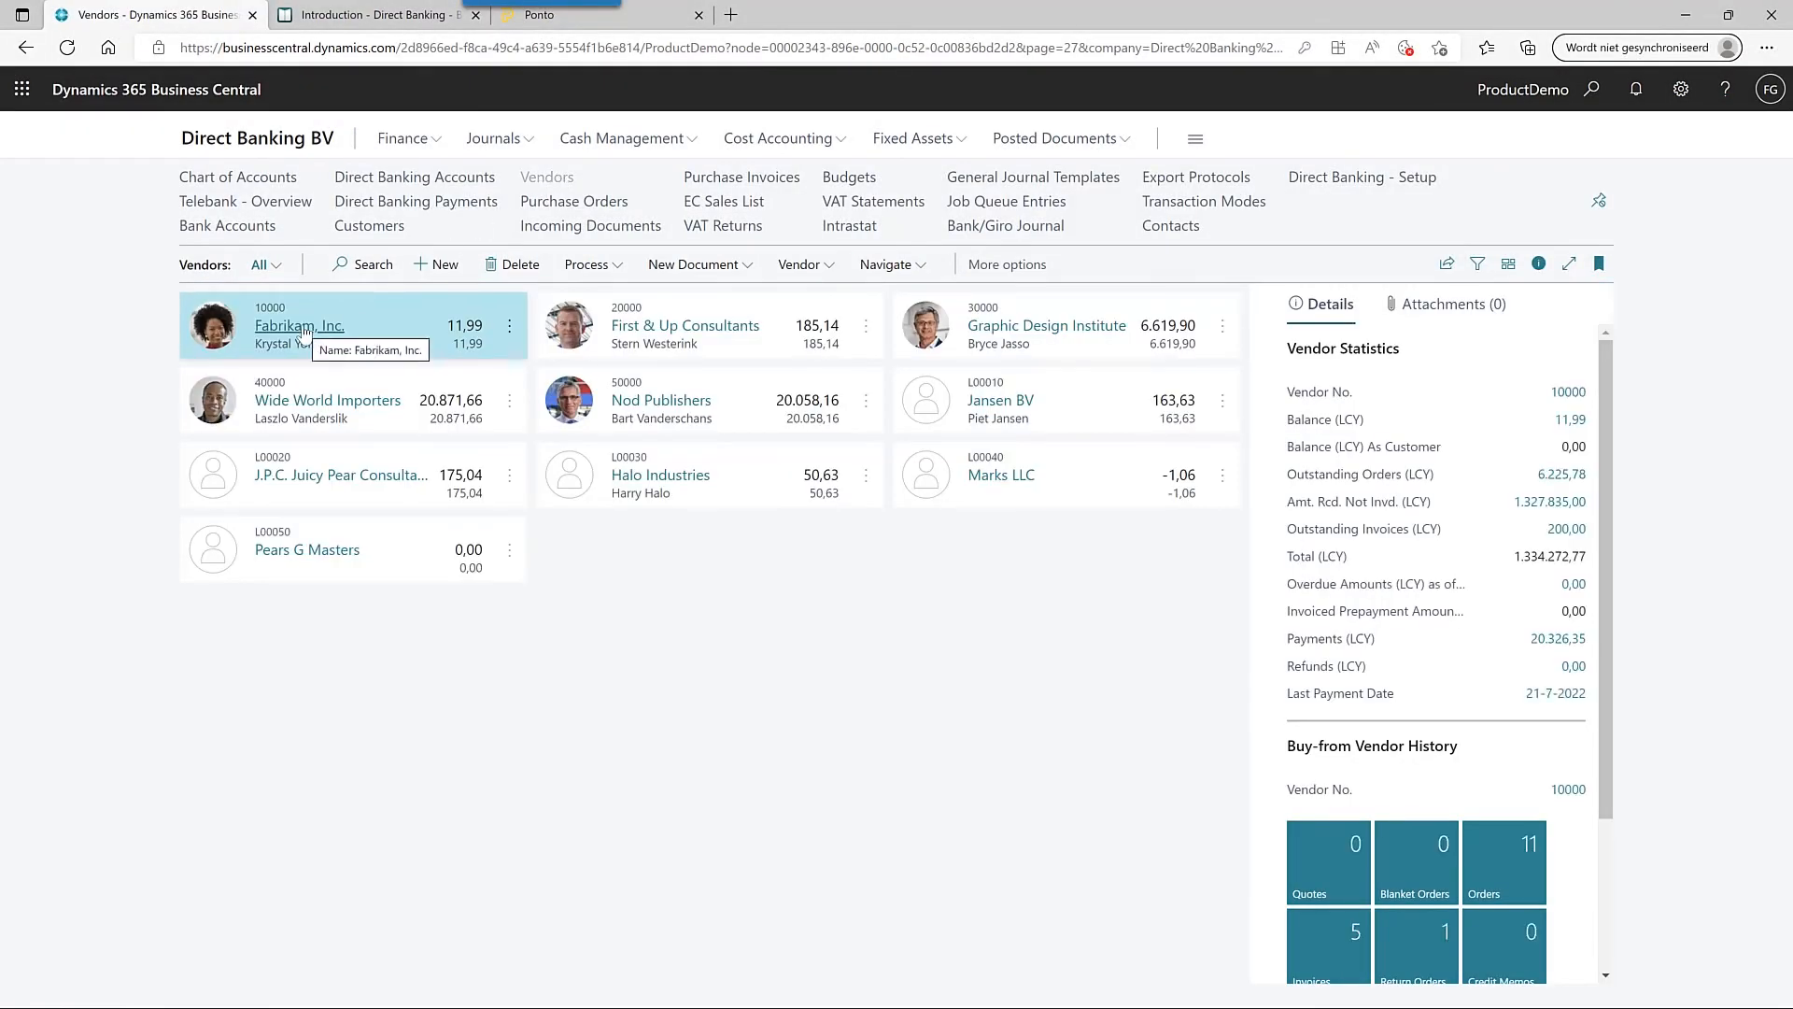
left_click(315, 334)
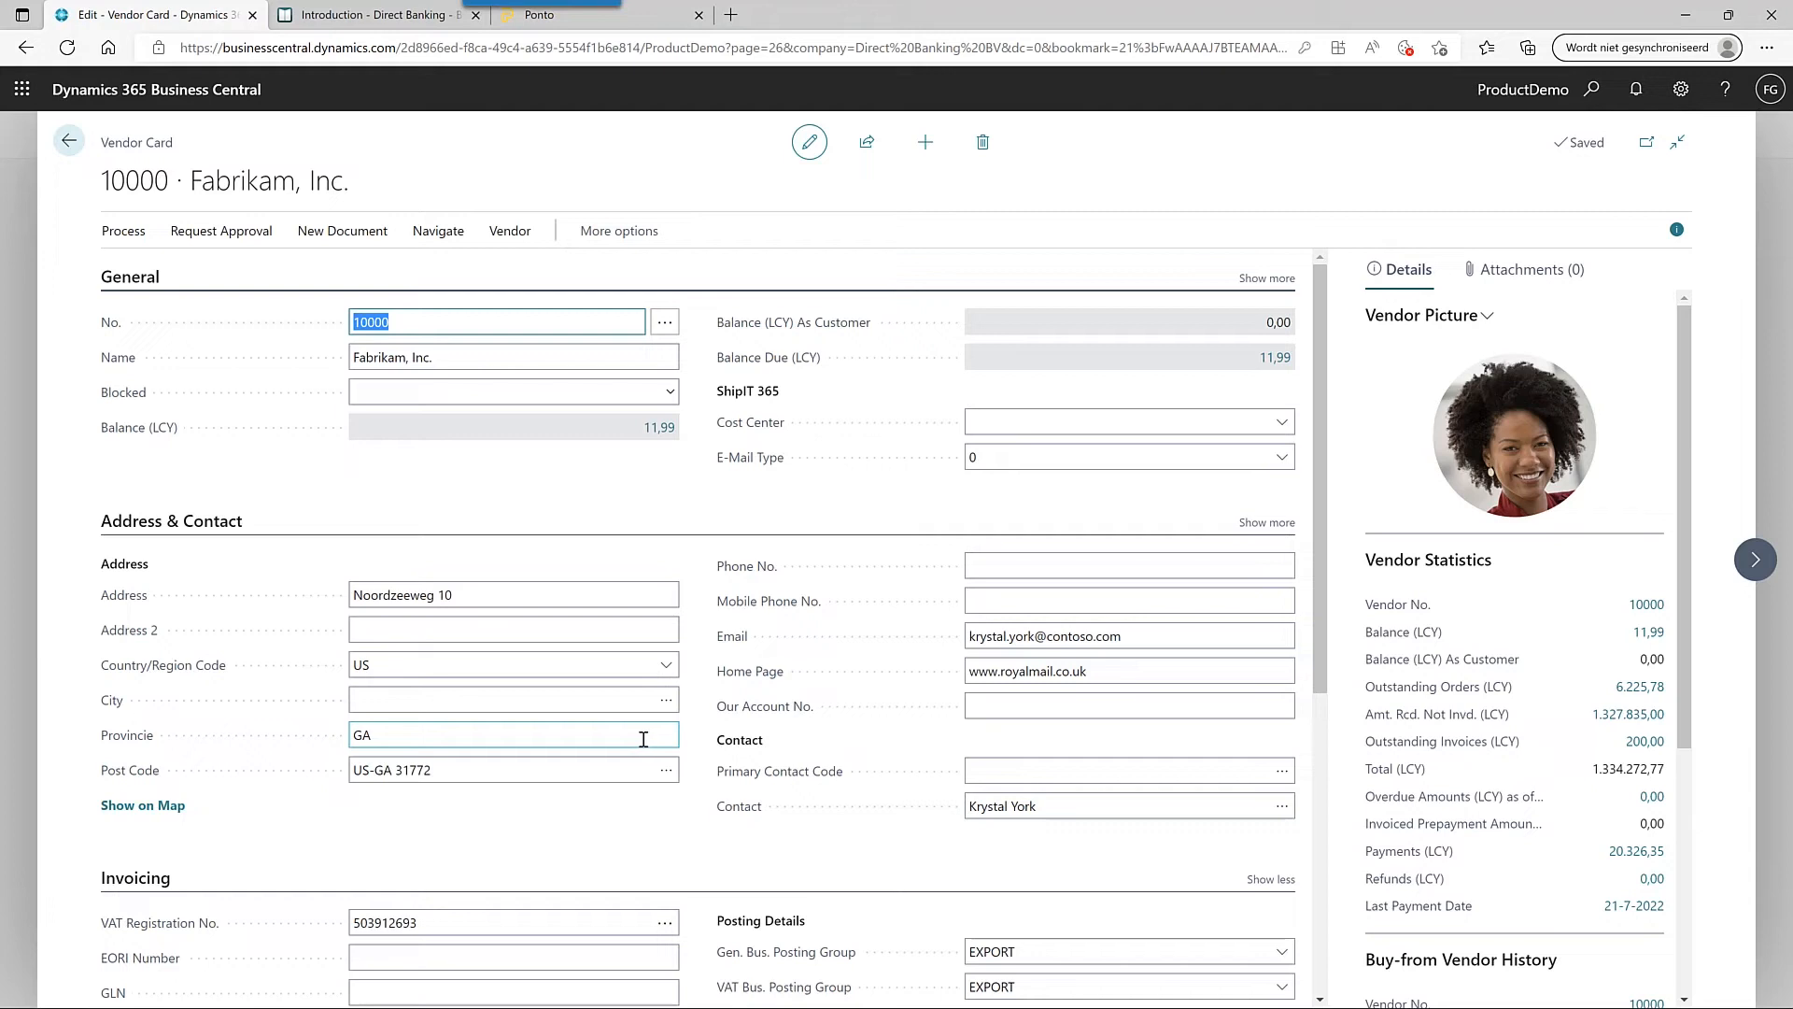
scroll(644, 738, "down", 5)
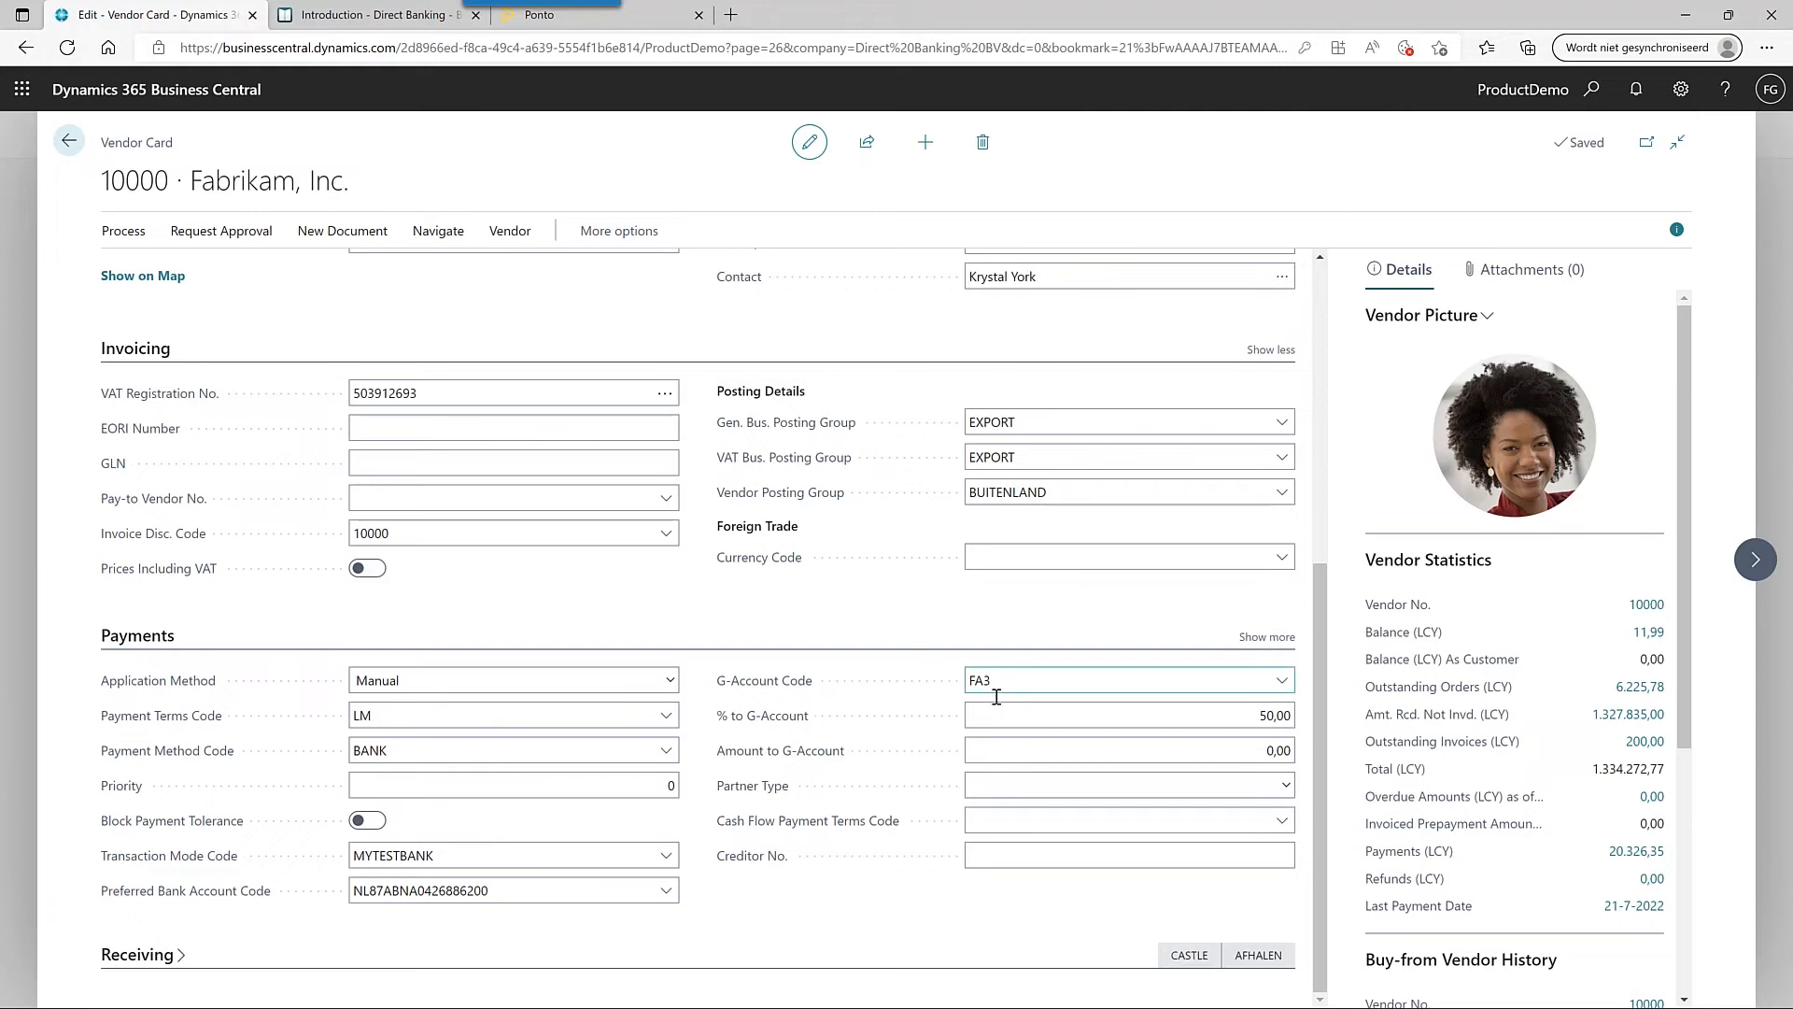
left_click(1288, 696)
left_click(1287, 696)
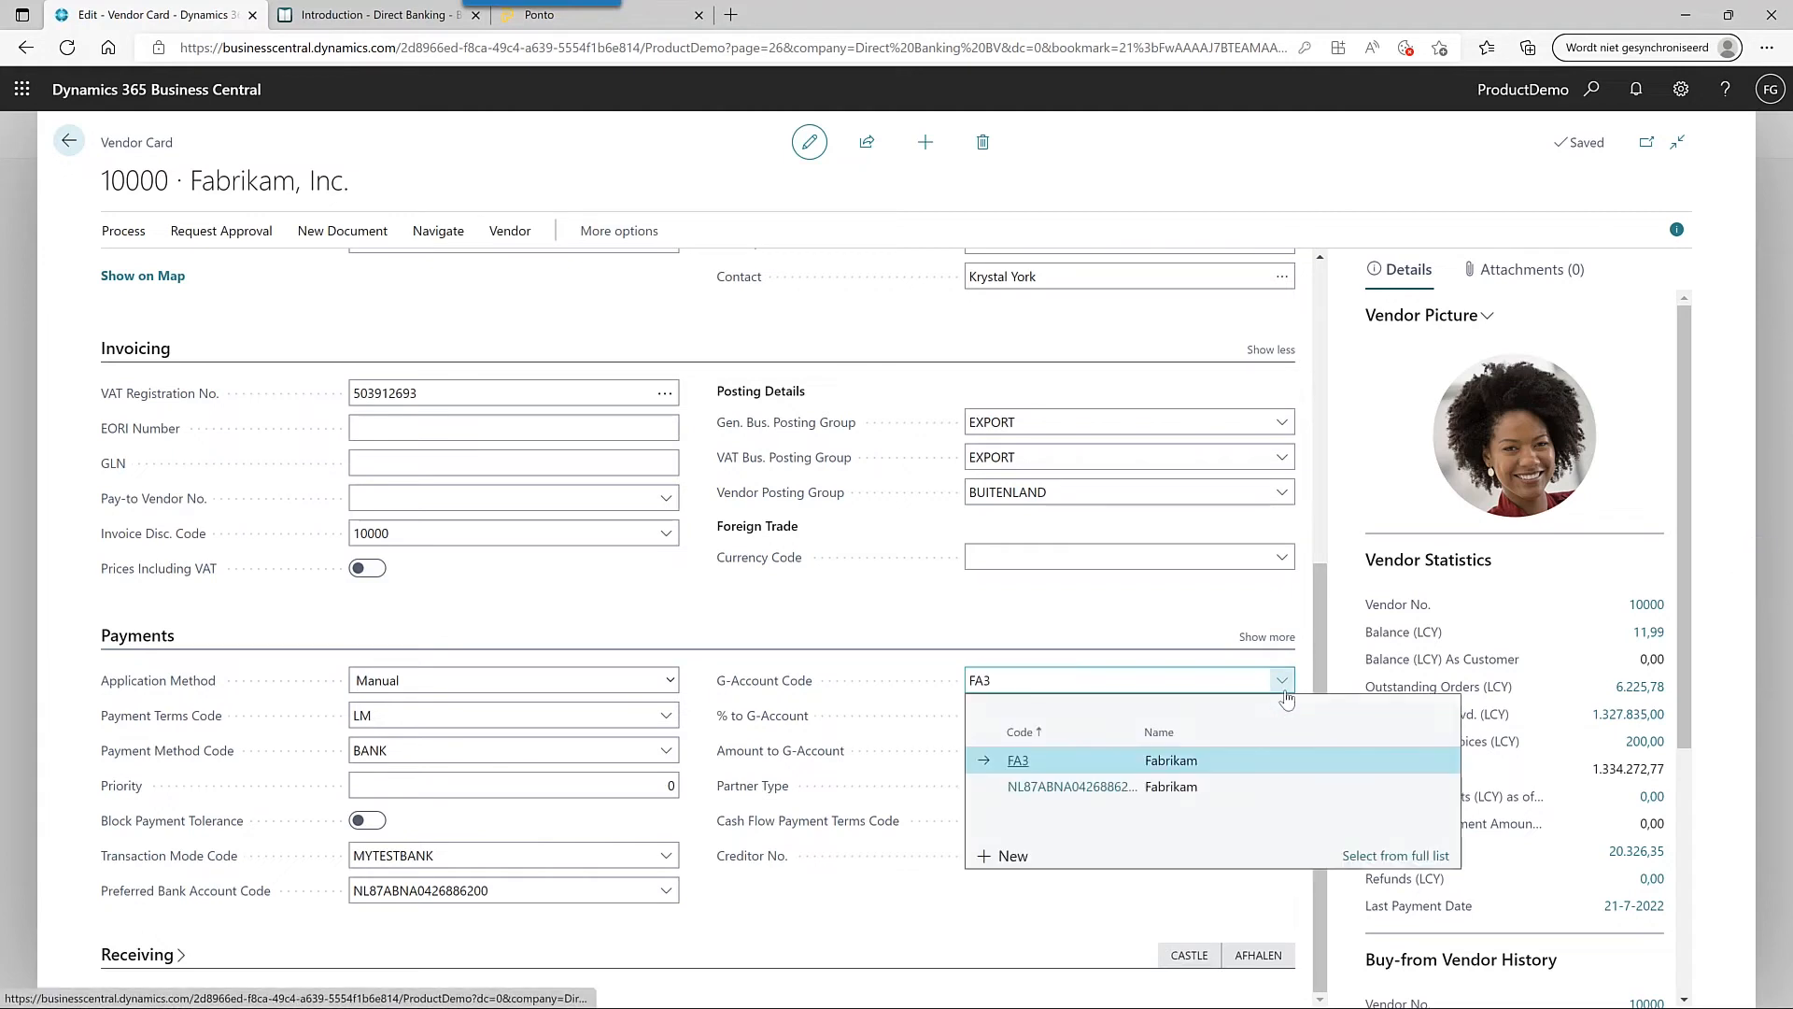
left_click(1093, 620)
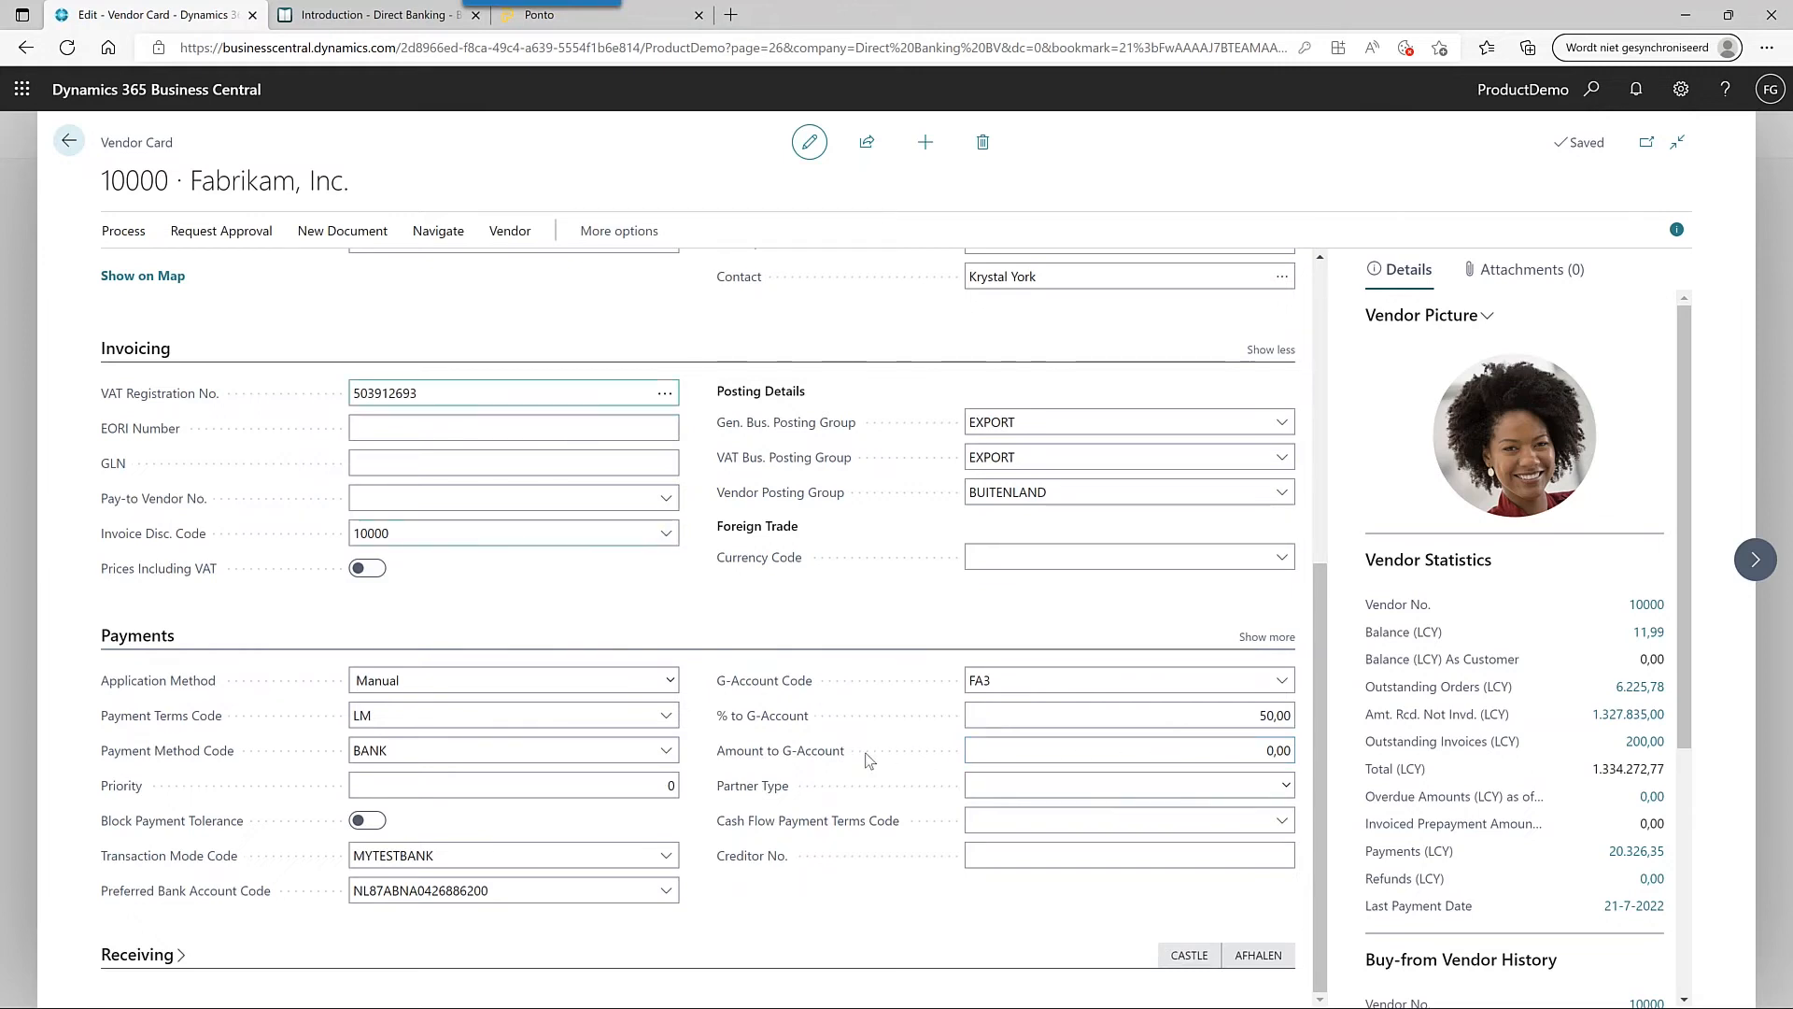
left_click(329, 232)
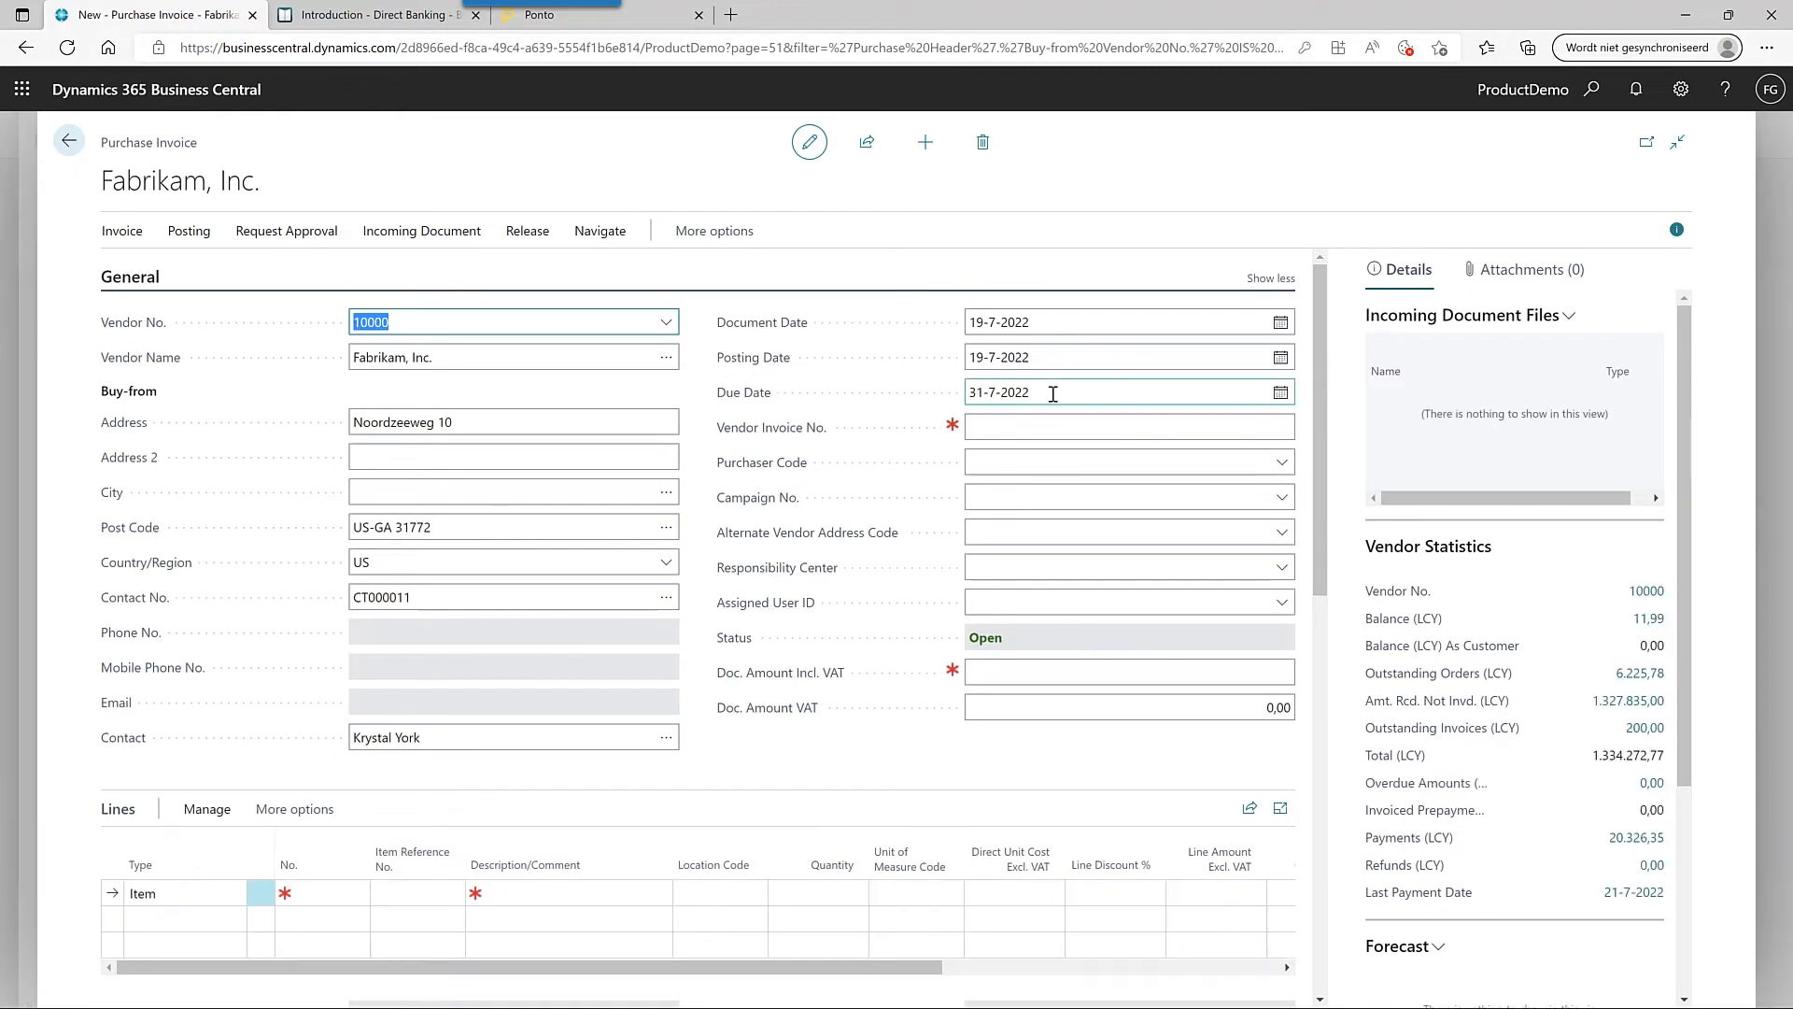
- Set the invoice due date to 21-7 and the vendor invoice number to 'Training DB 21-7'
left_click(1054, 400)
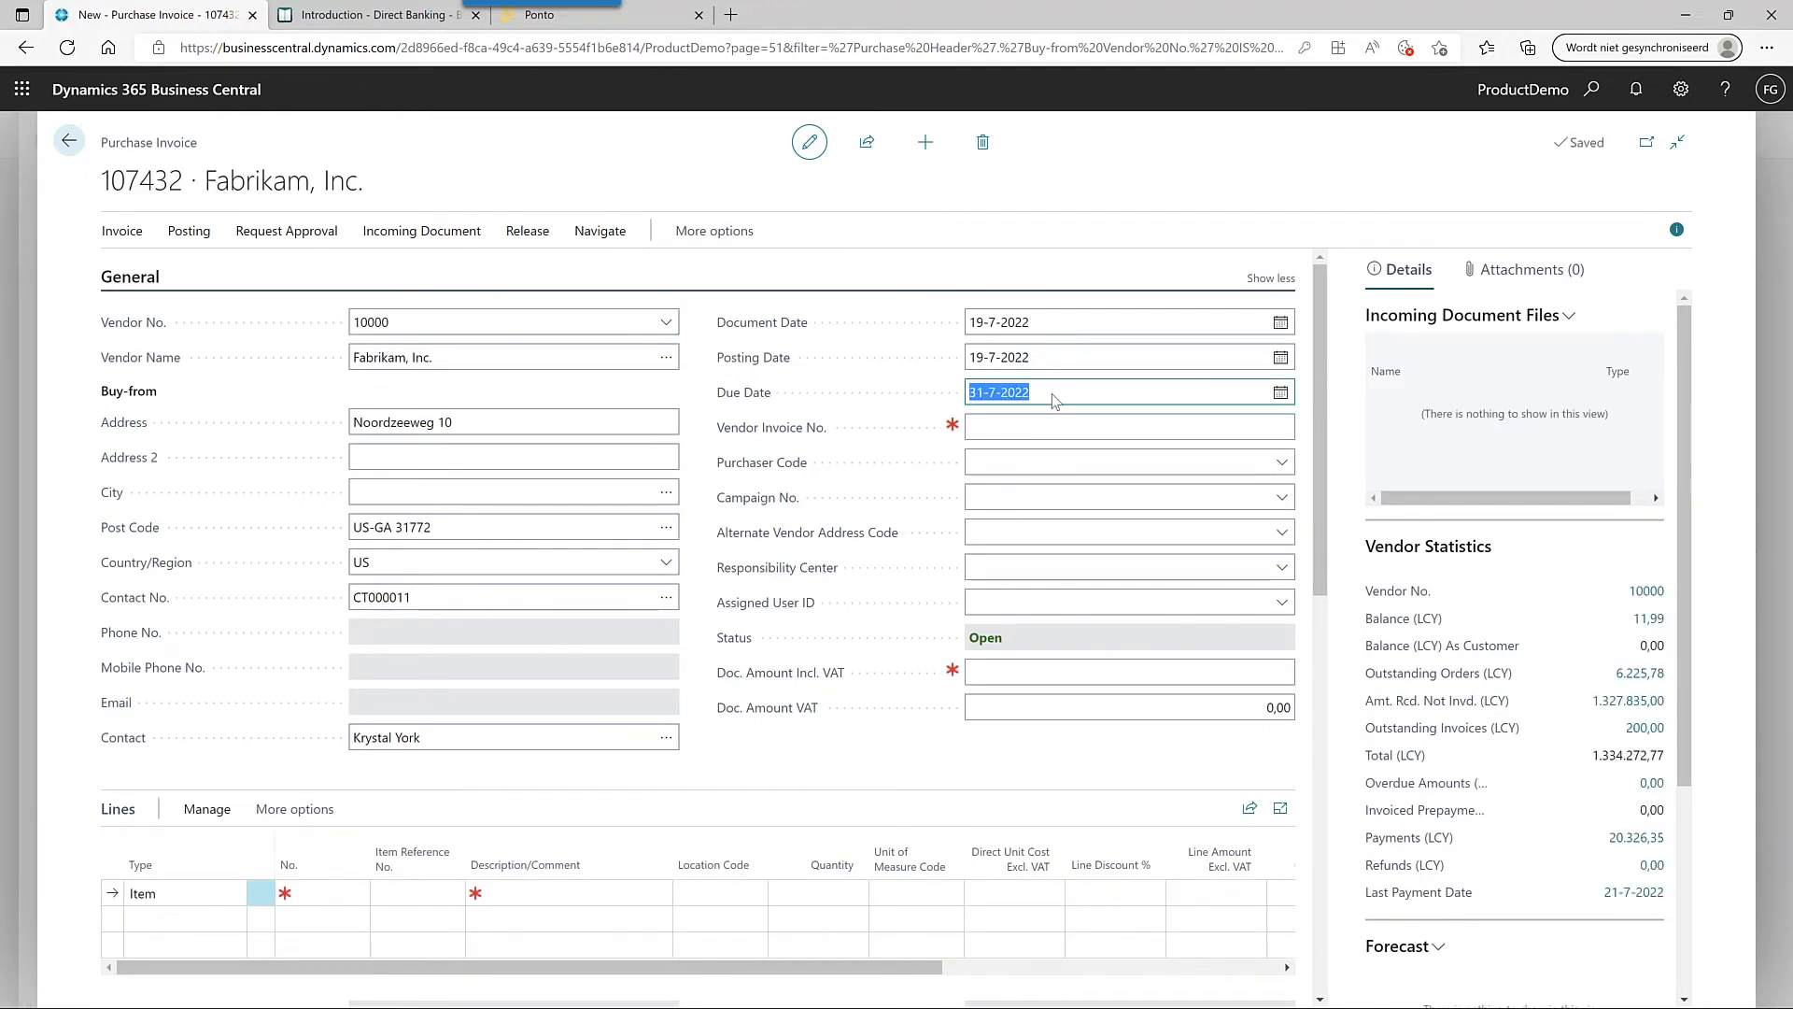
type("21-7")
left_click(1019, 422)
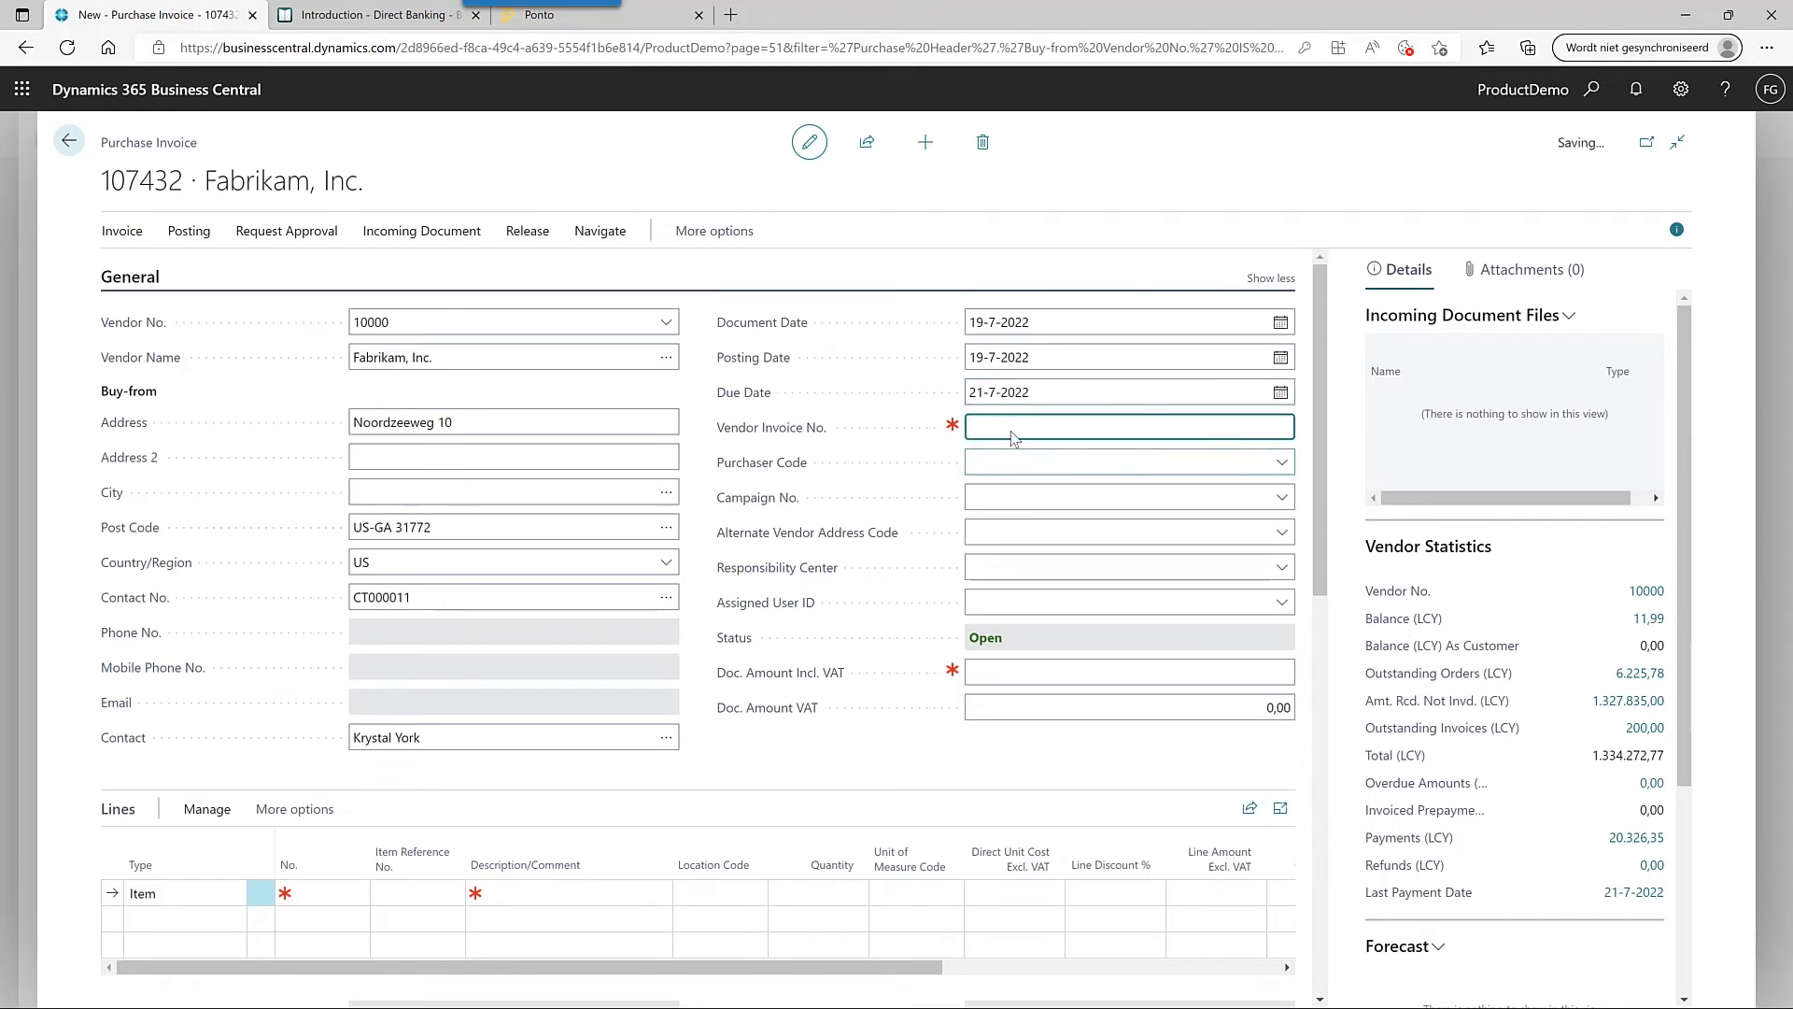
type("Training DB 21-7")
- Add a line for item 1001 TShirt with quantity 1 and unit cost 3,99
left_click(326, 895)
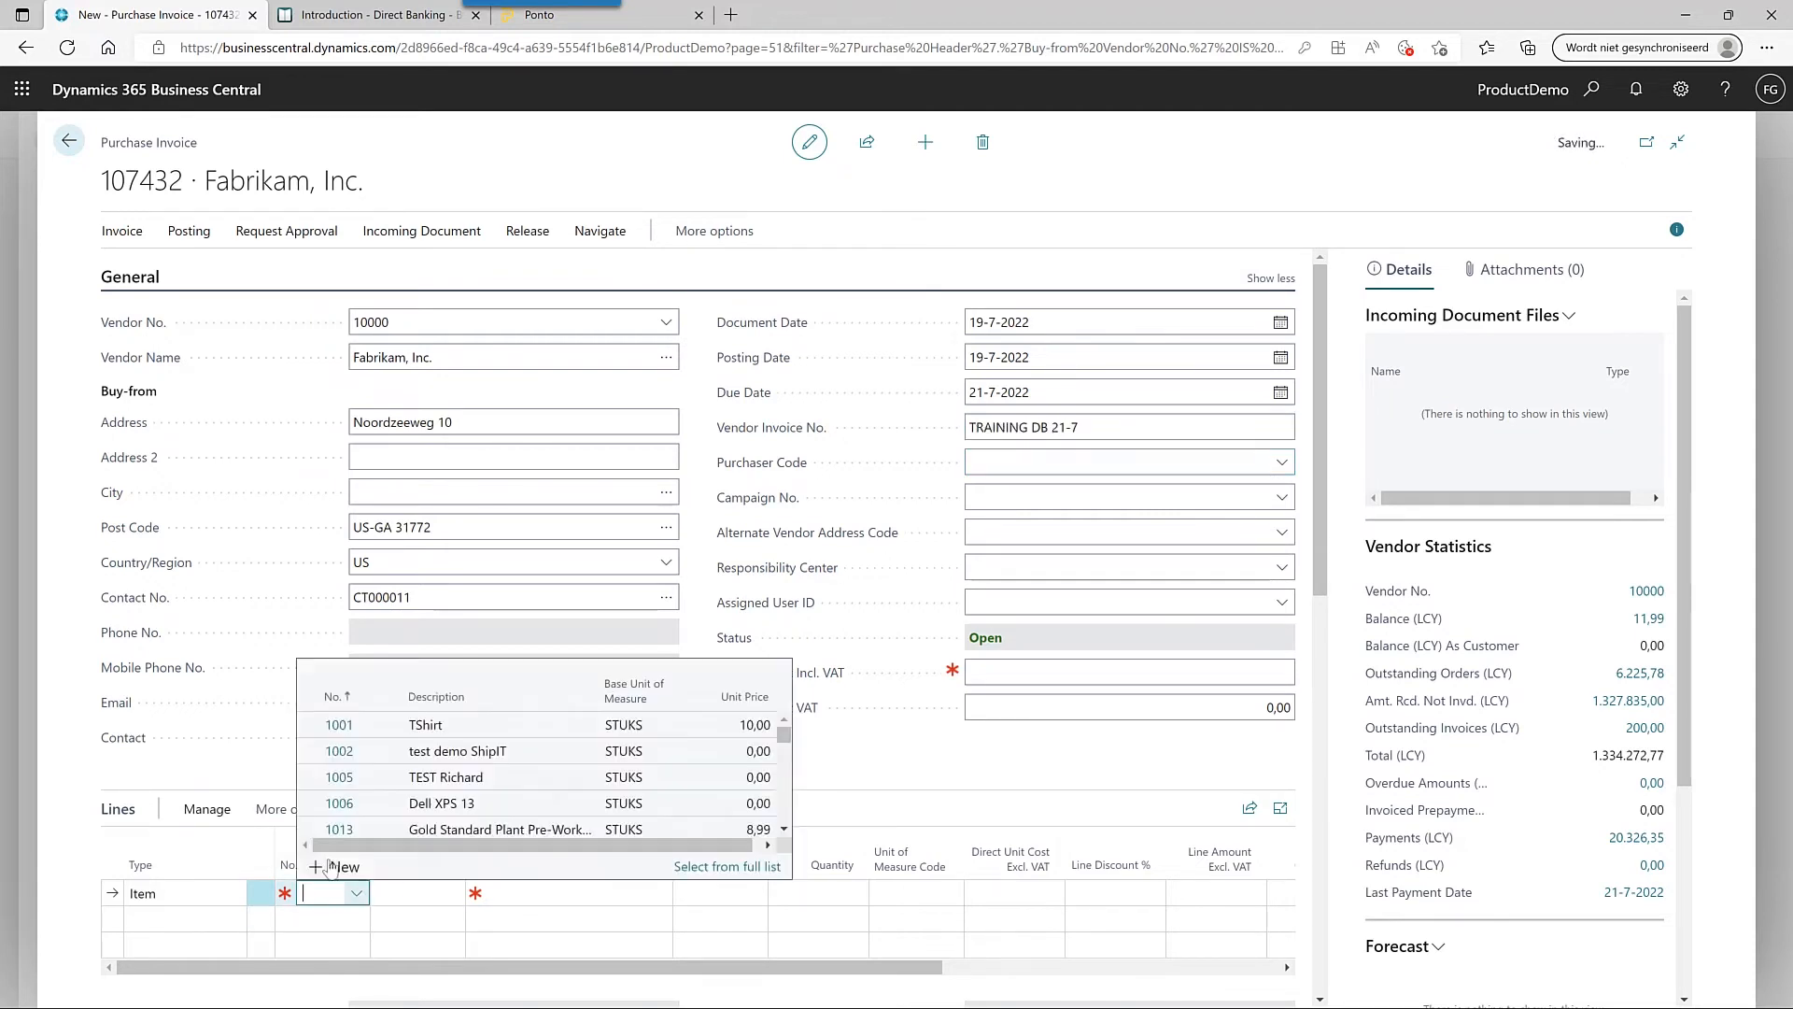
left_click(339, 725)
key("Tab")
type("1")
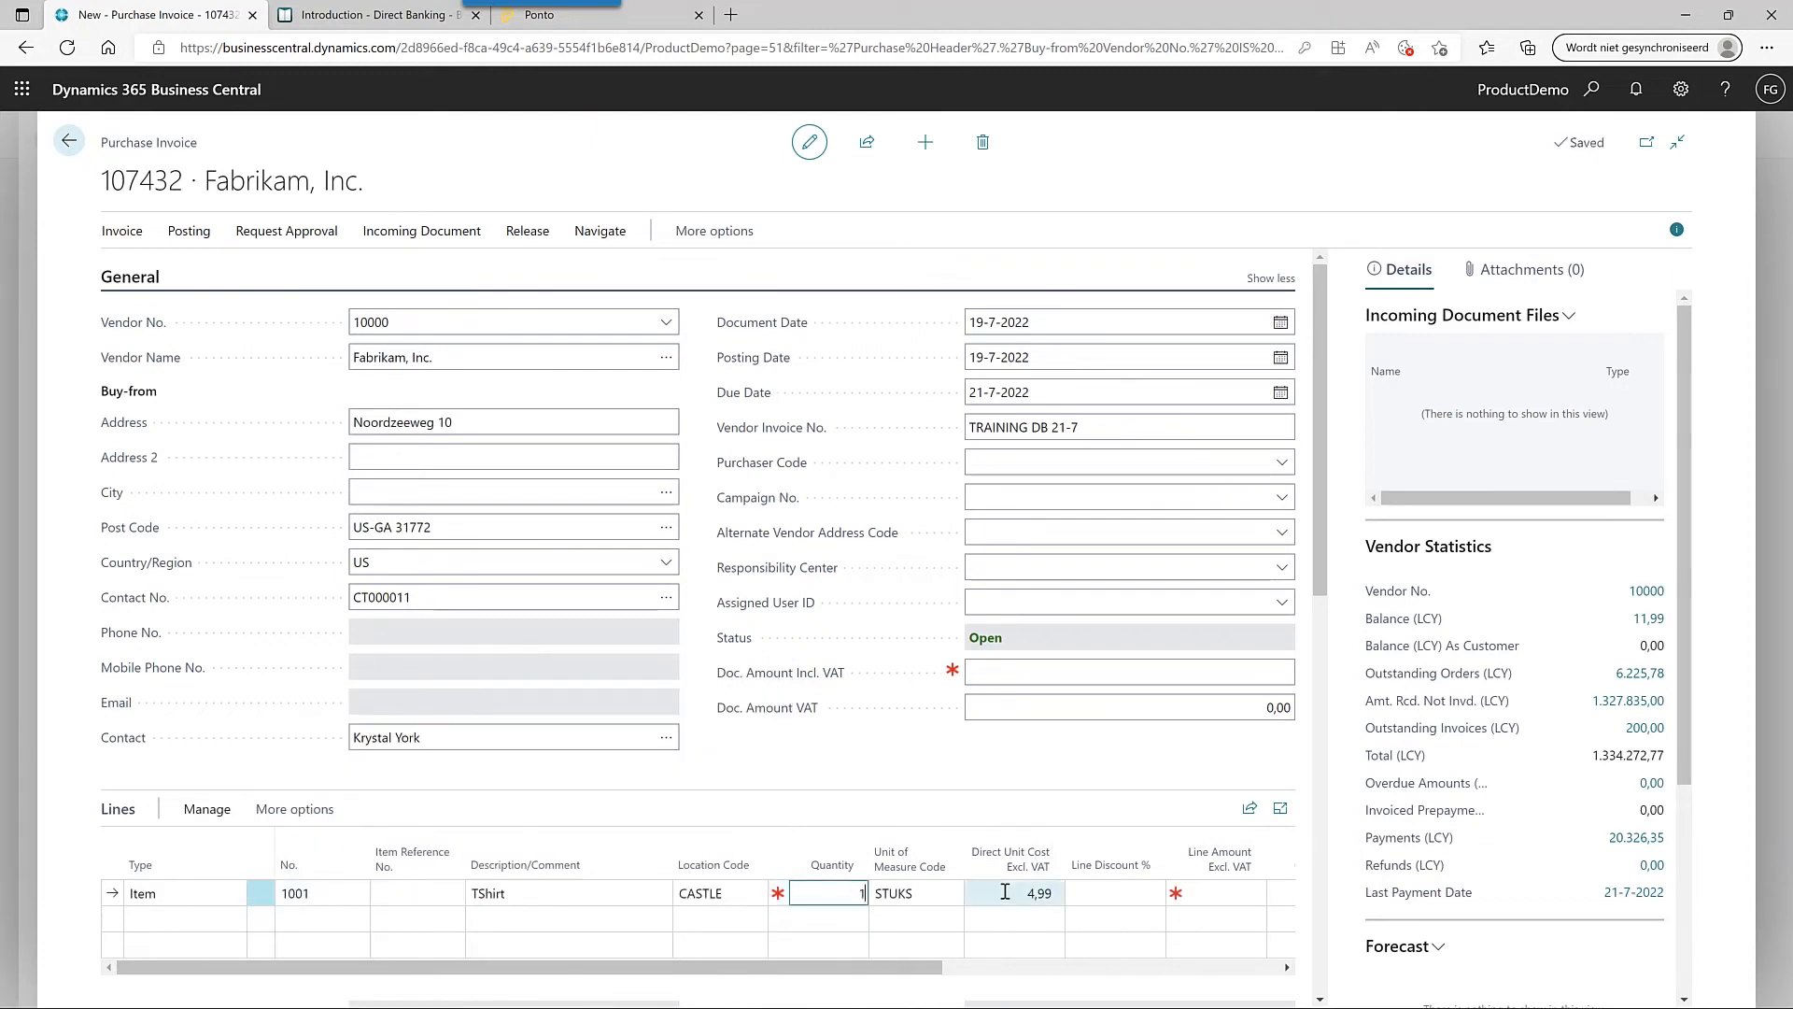
left_click(1038, 892)
type("3")
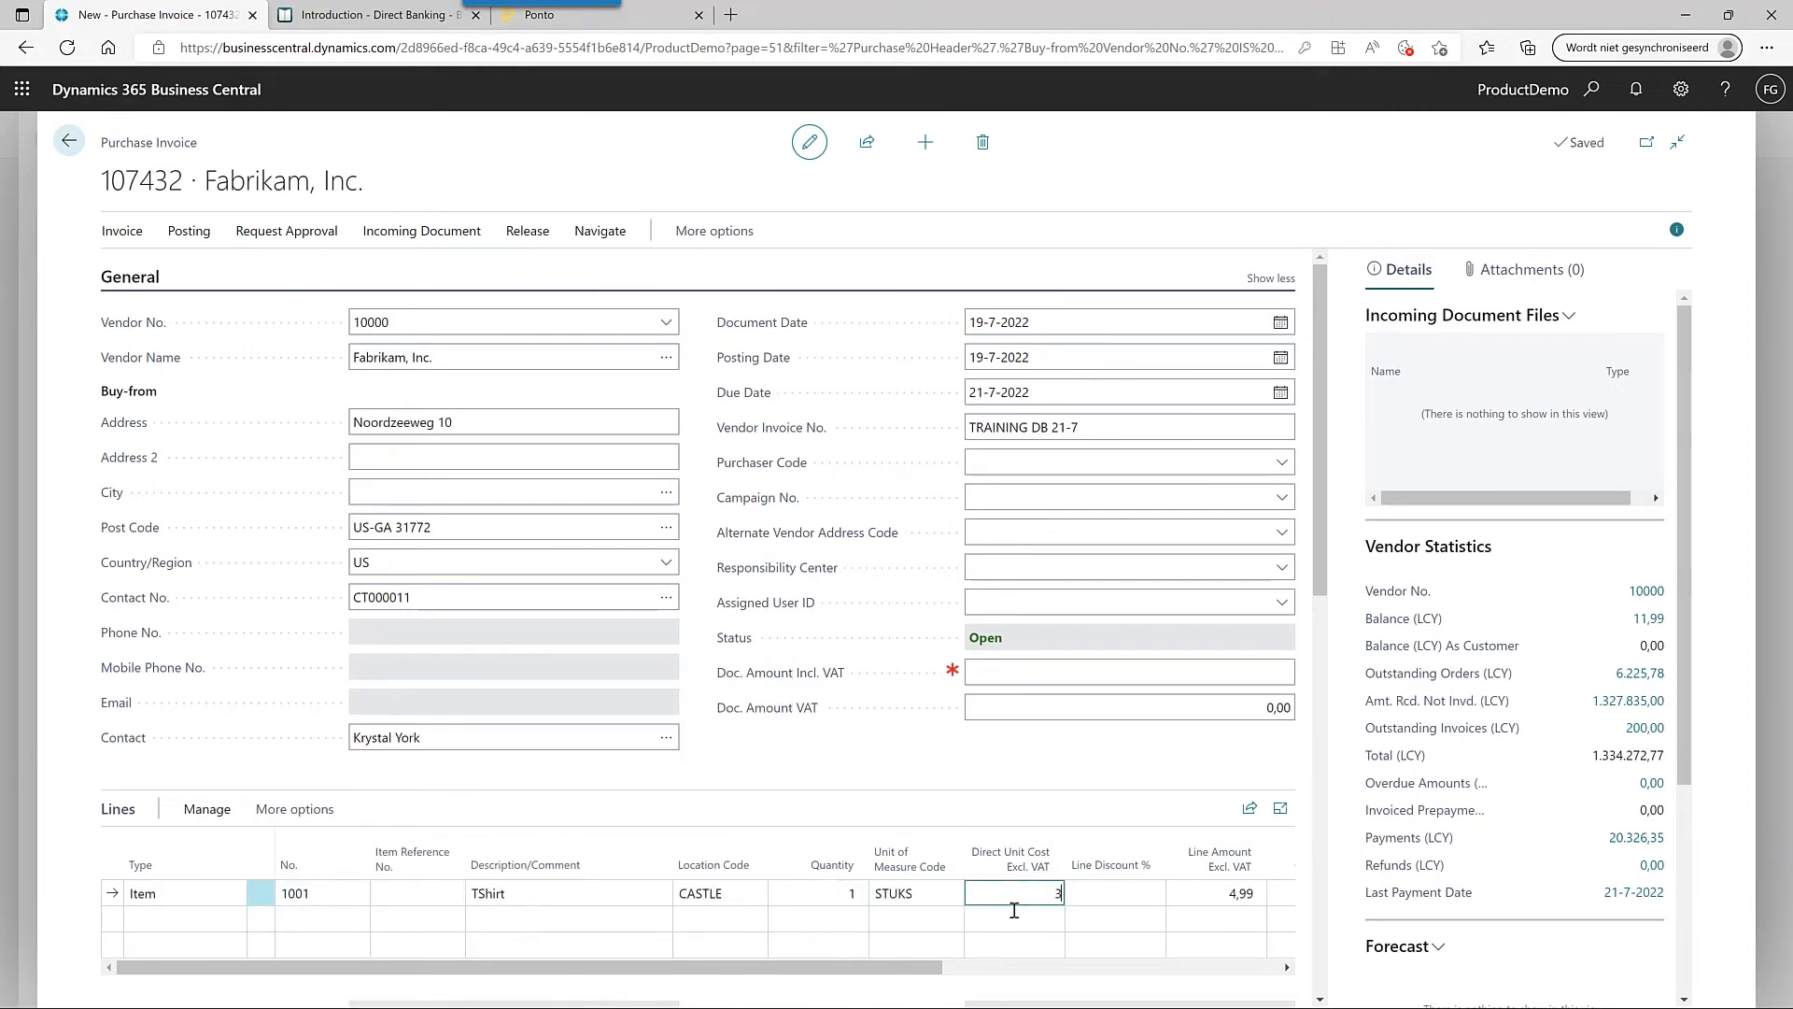
type(",99")
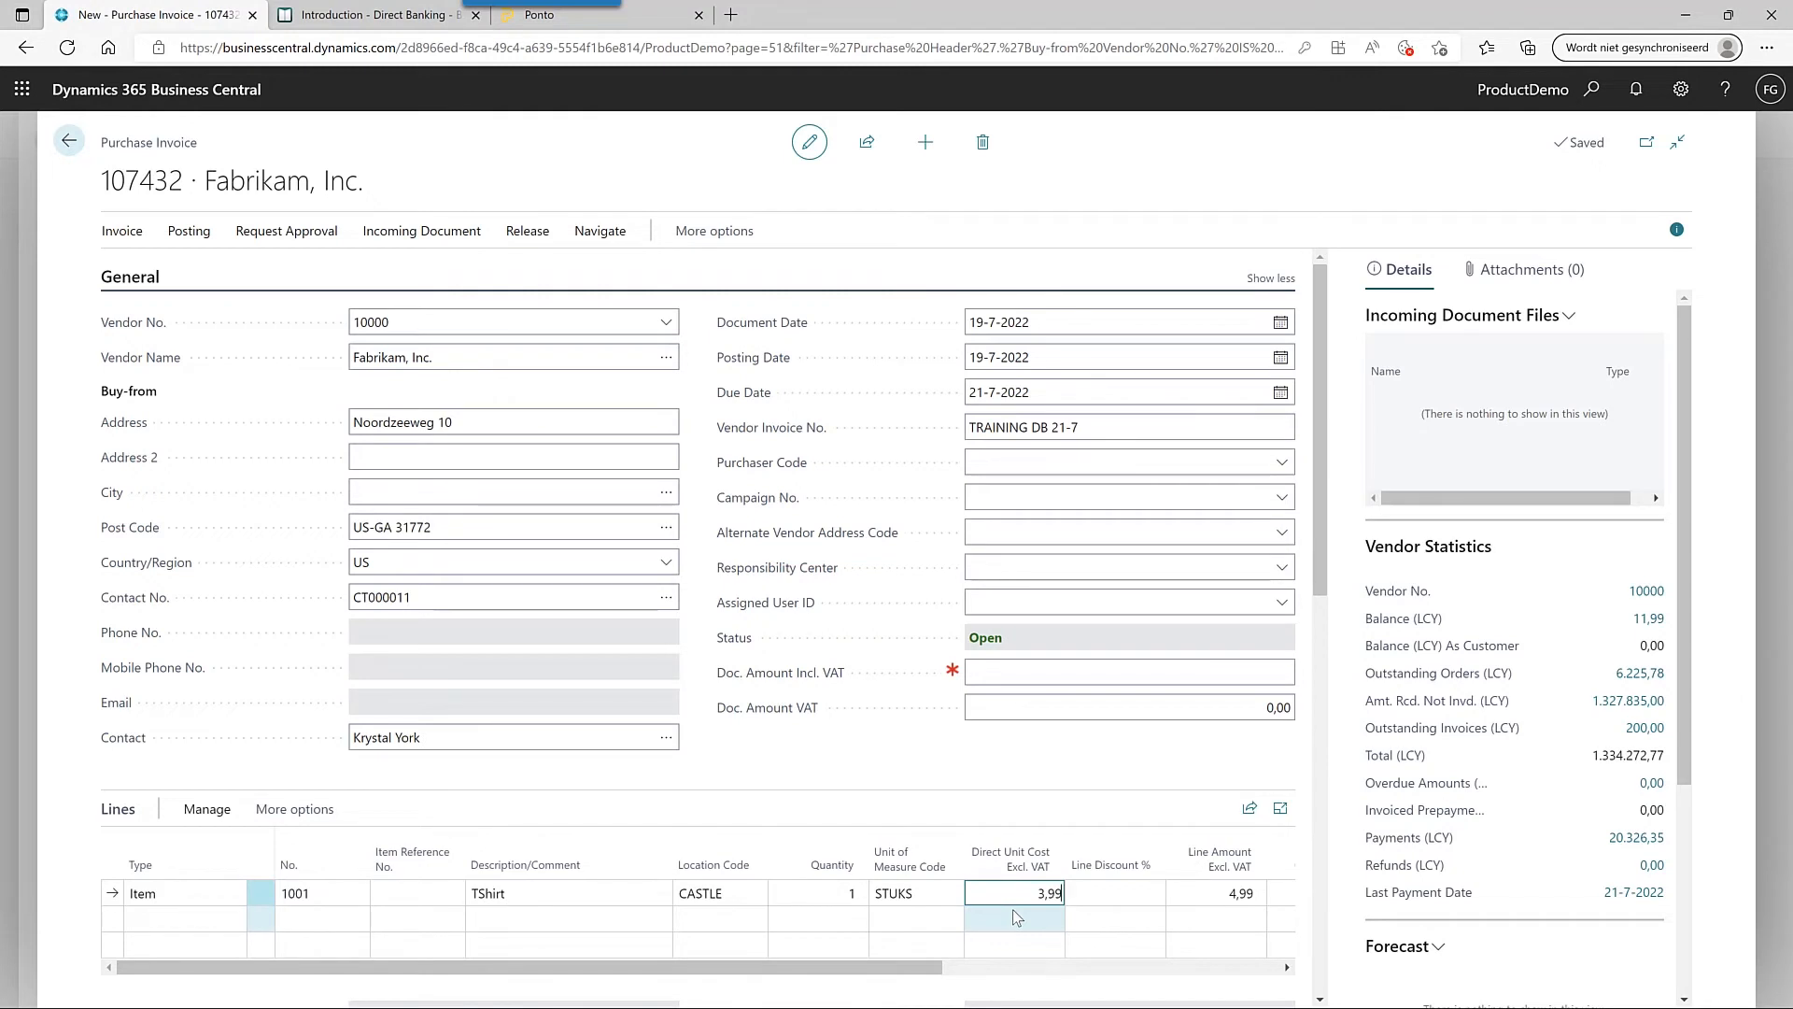
key("Tab")
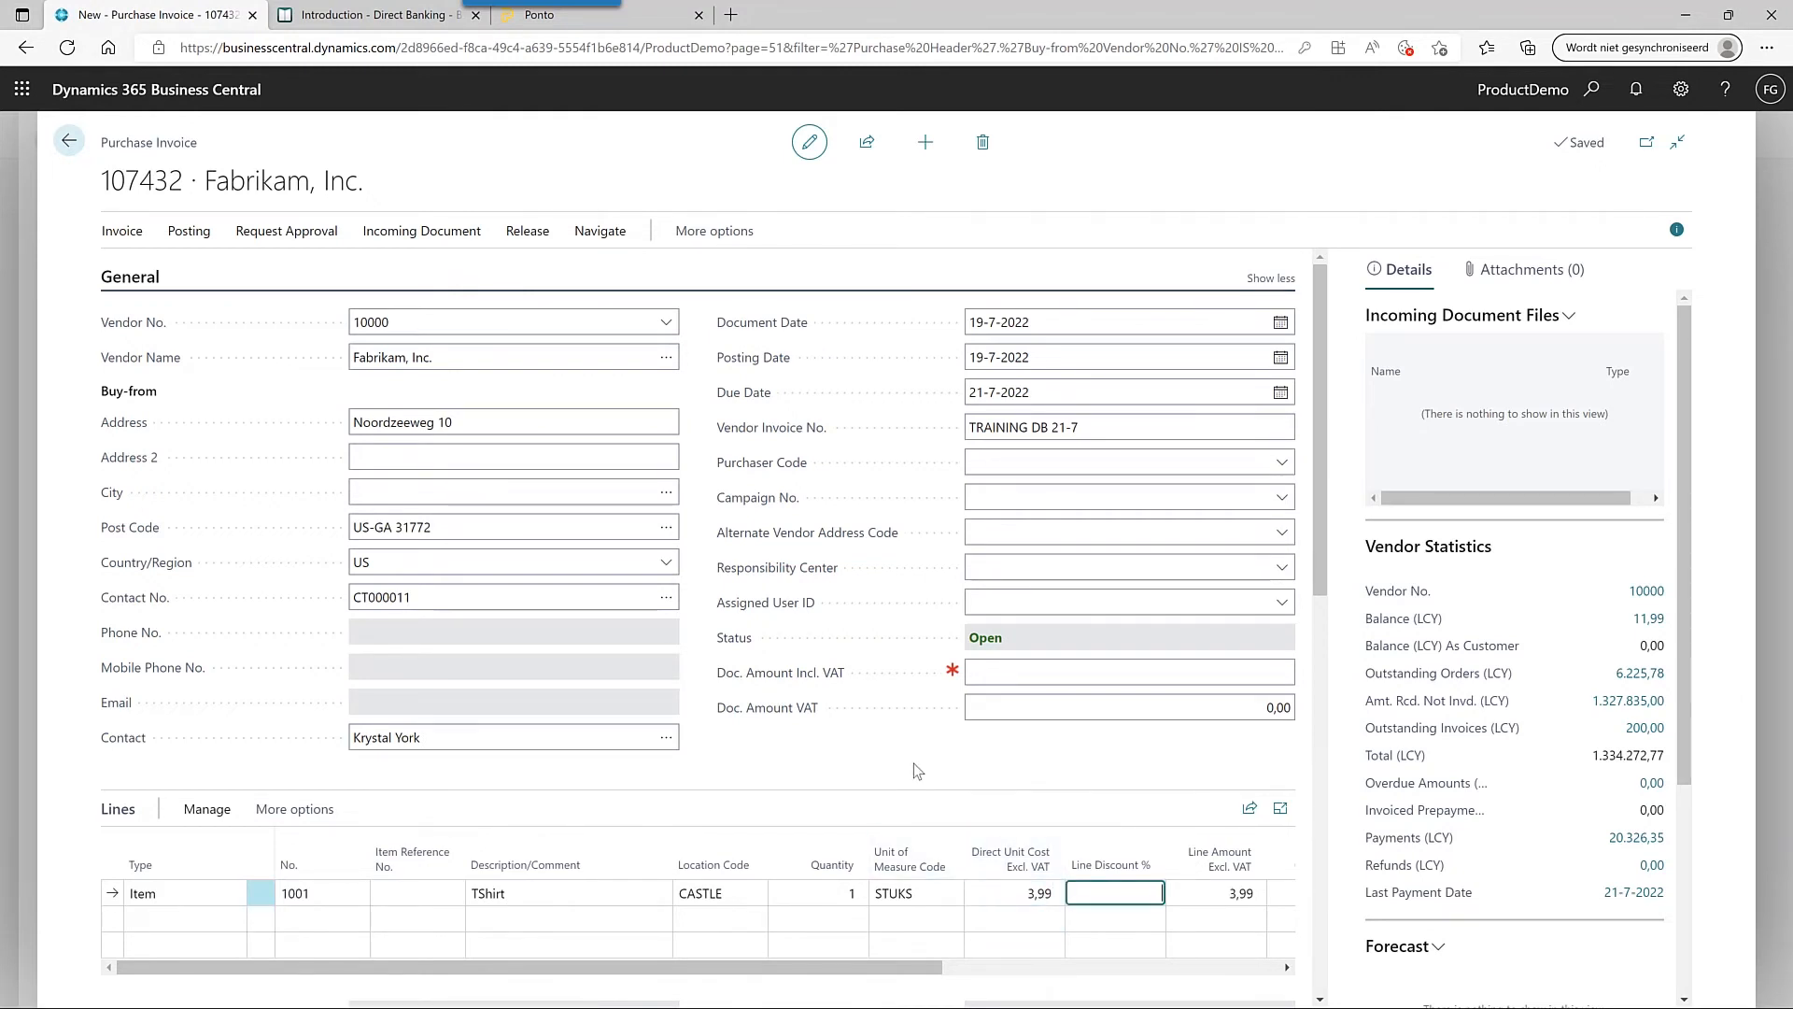
- Enter 3,99 as the document amount including VAT
scroll(914, 764, "down", 3)
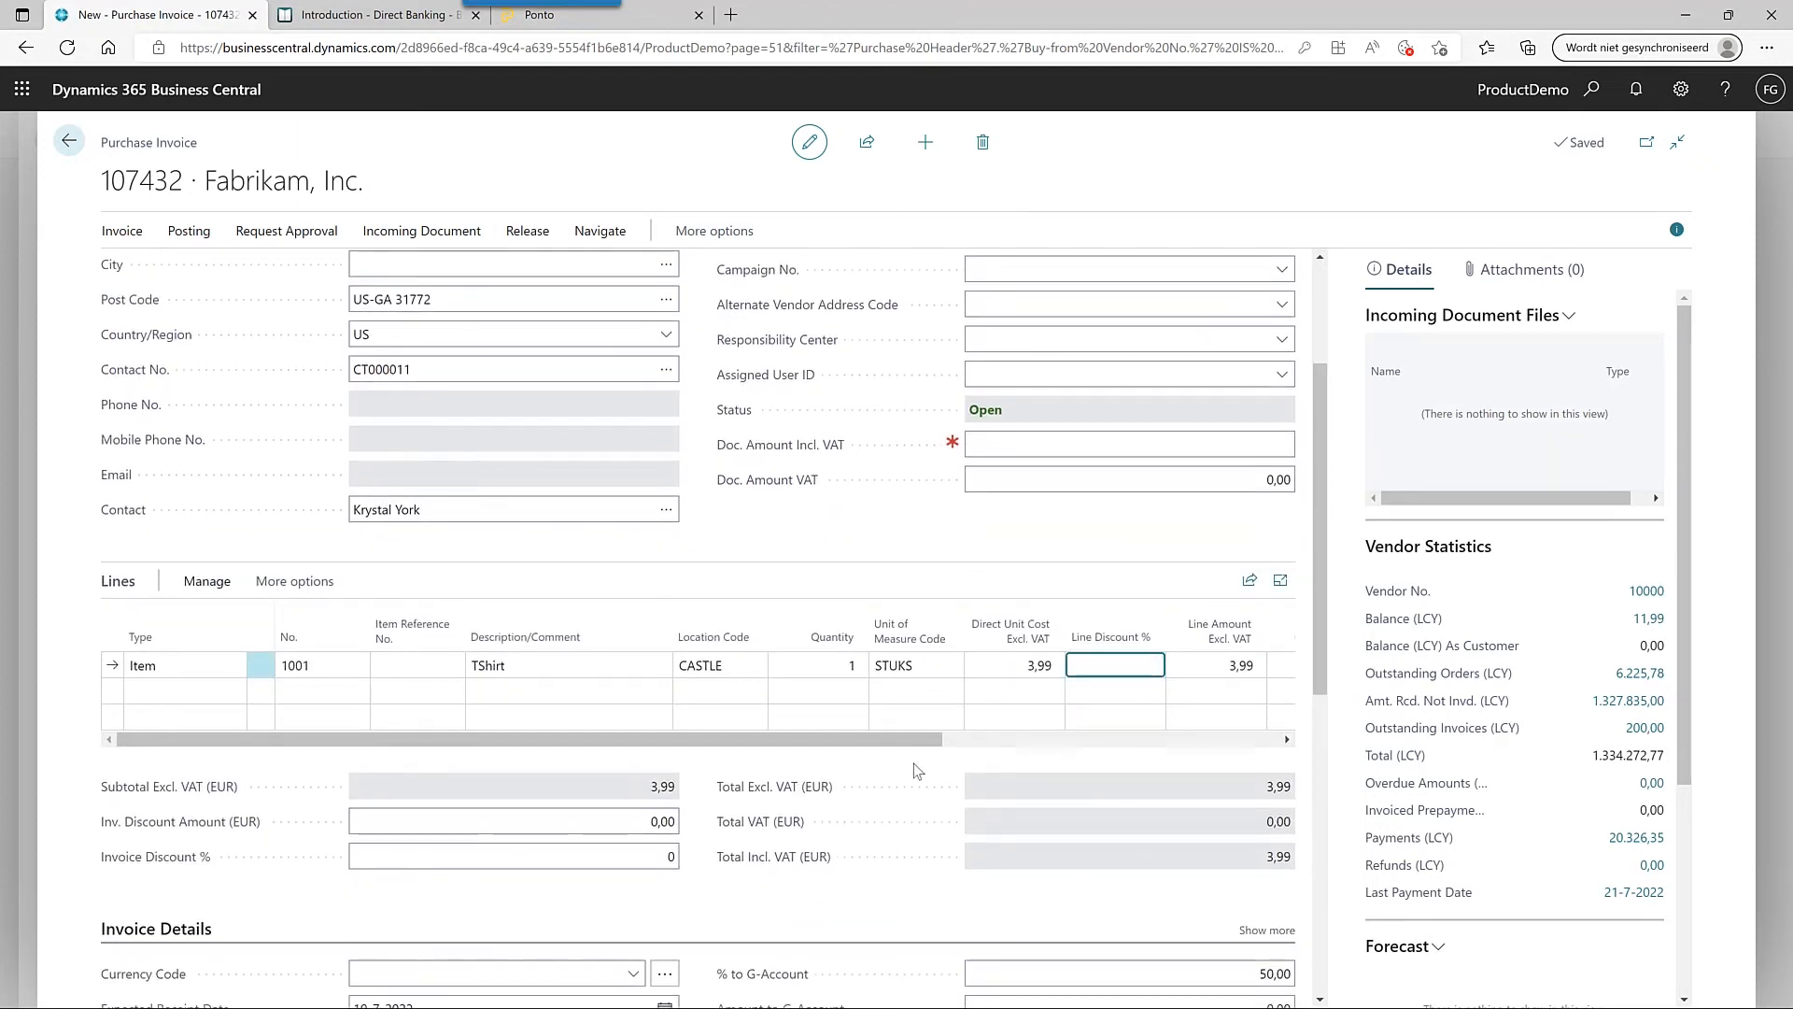
left_click(1091, 448)
type("3")
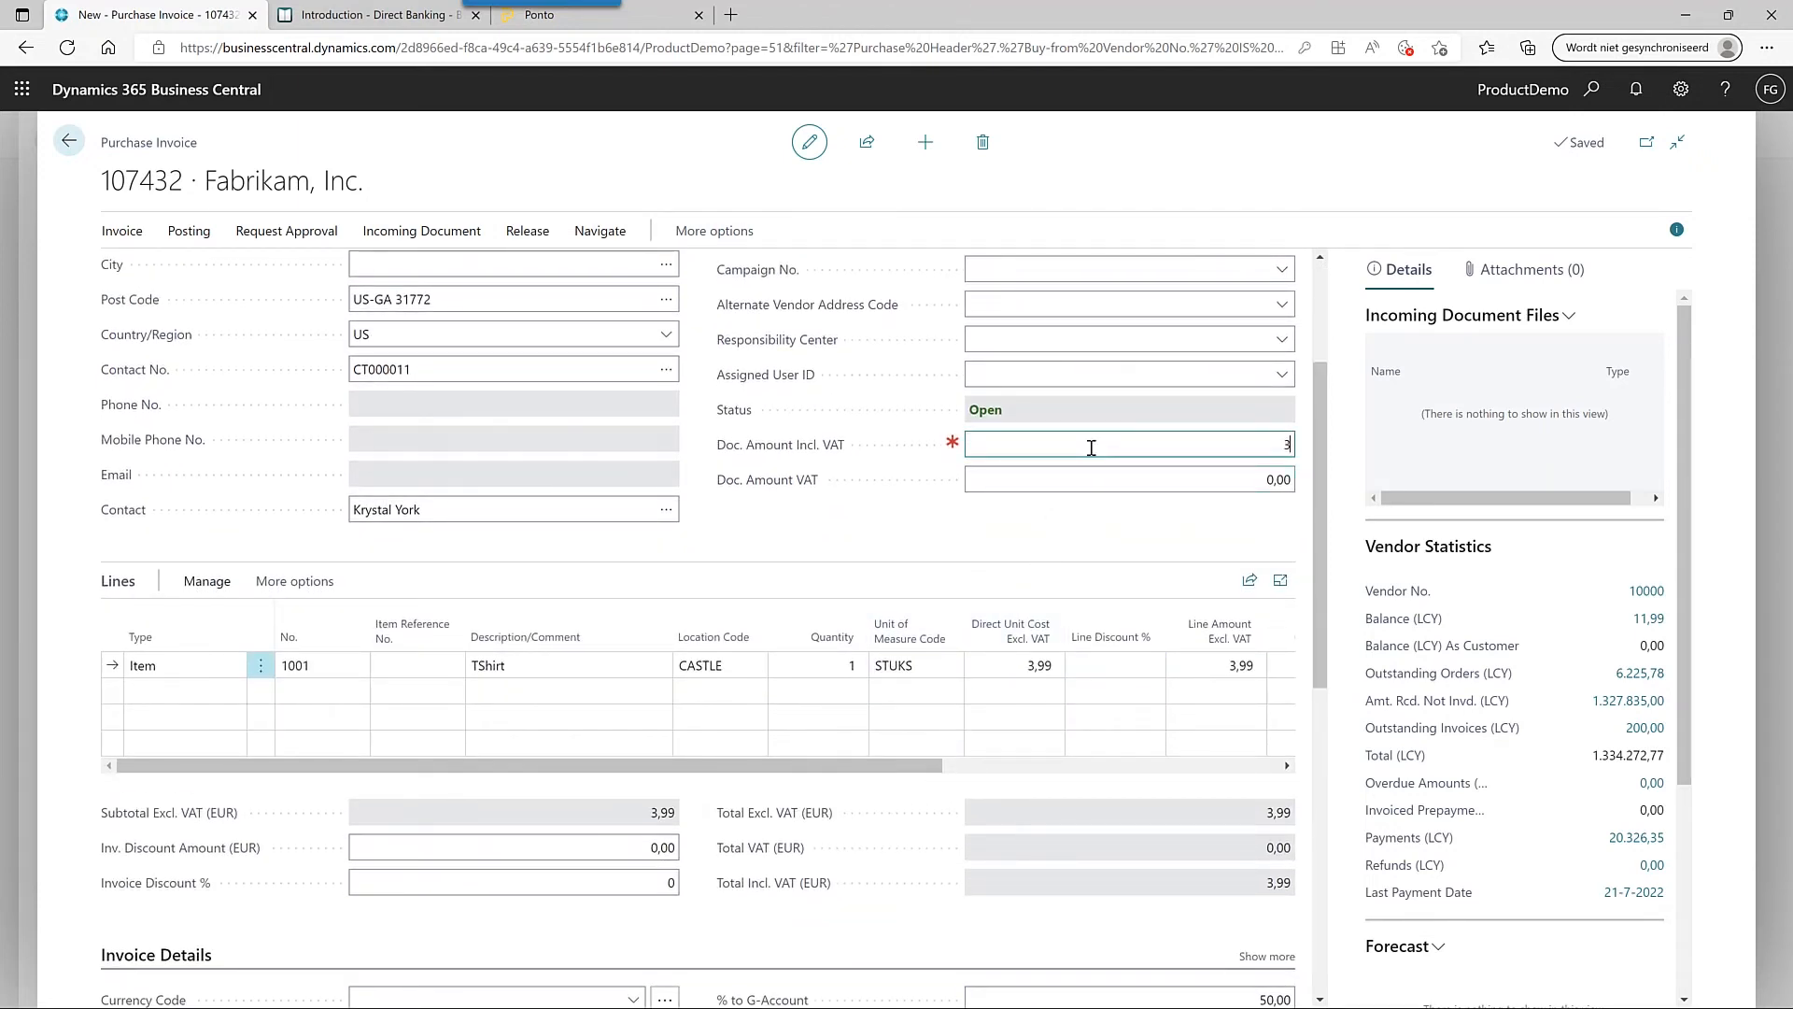
type(",99")
left_click(826, 546)
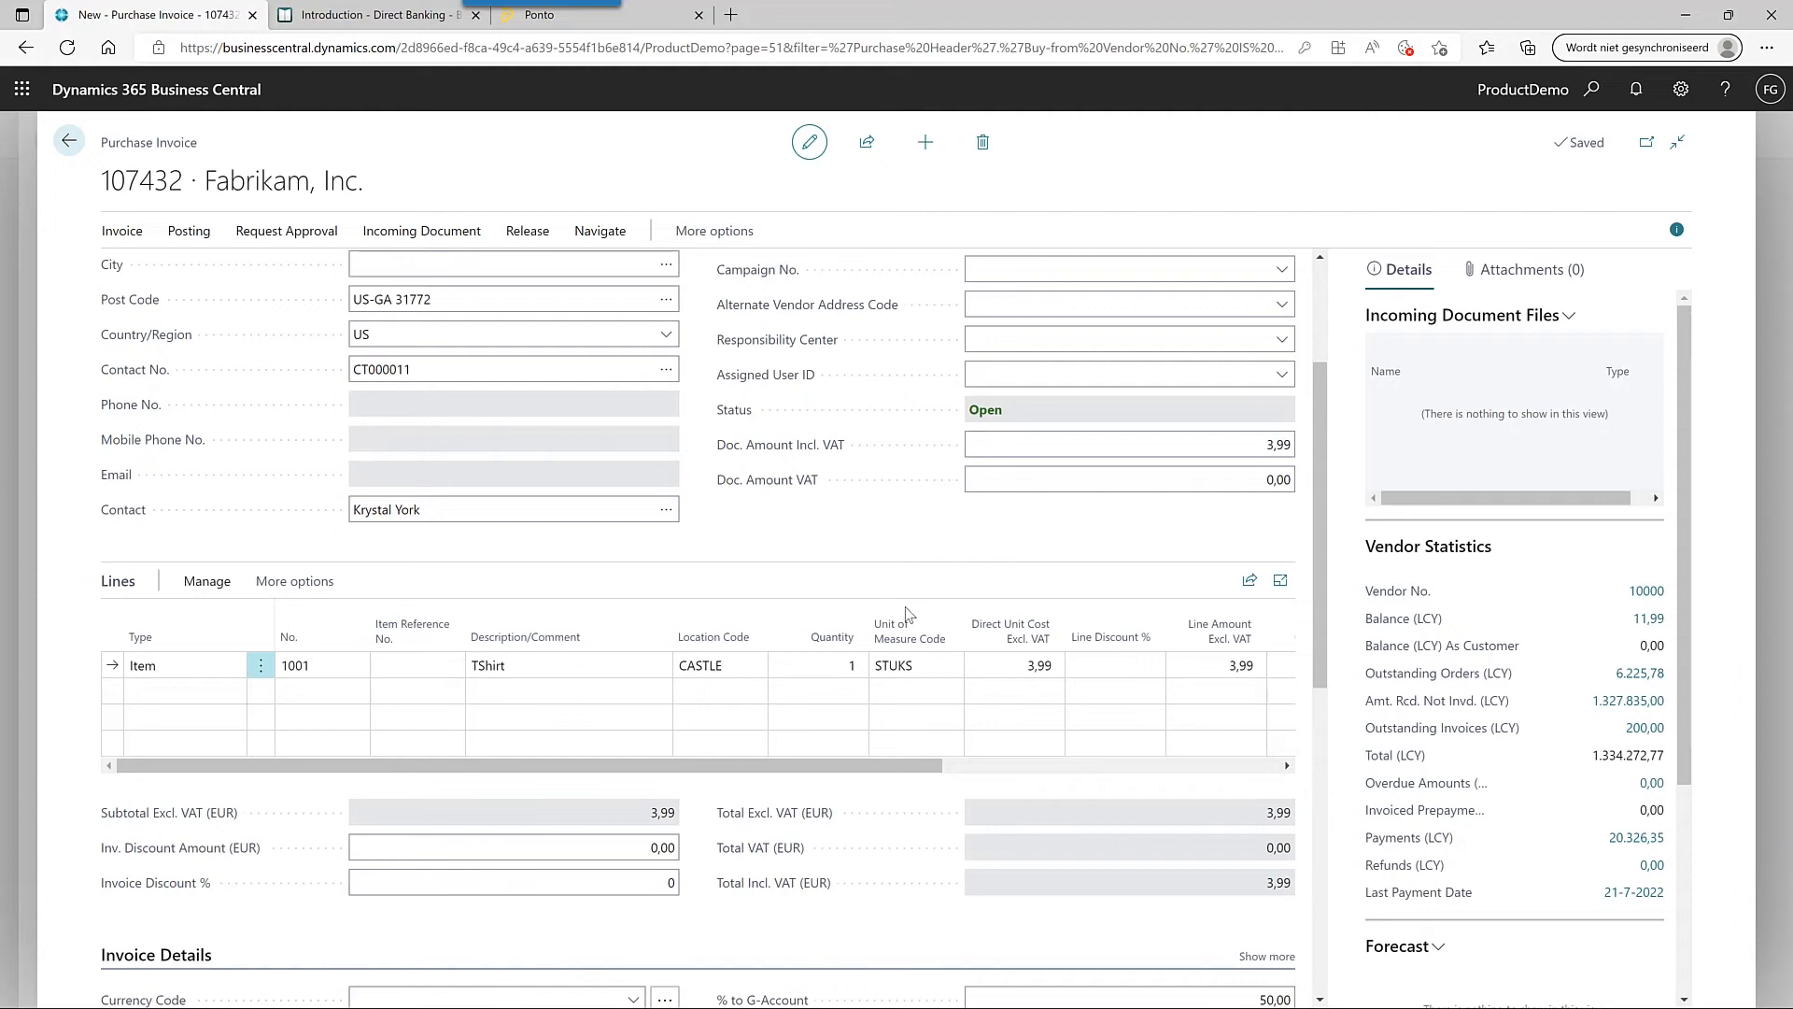
scroll(905, 608, "down", 8)
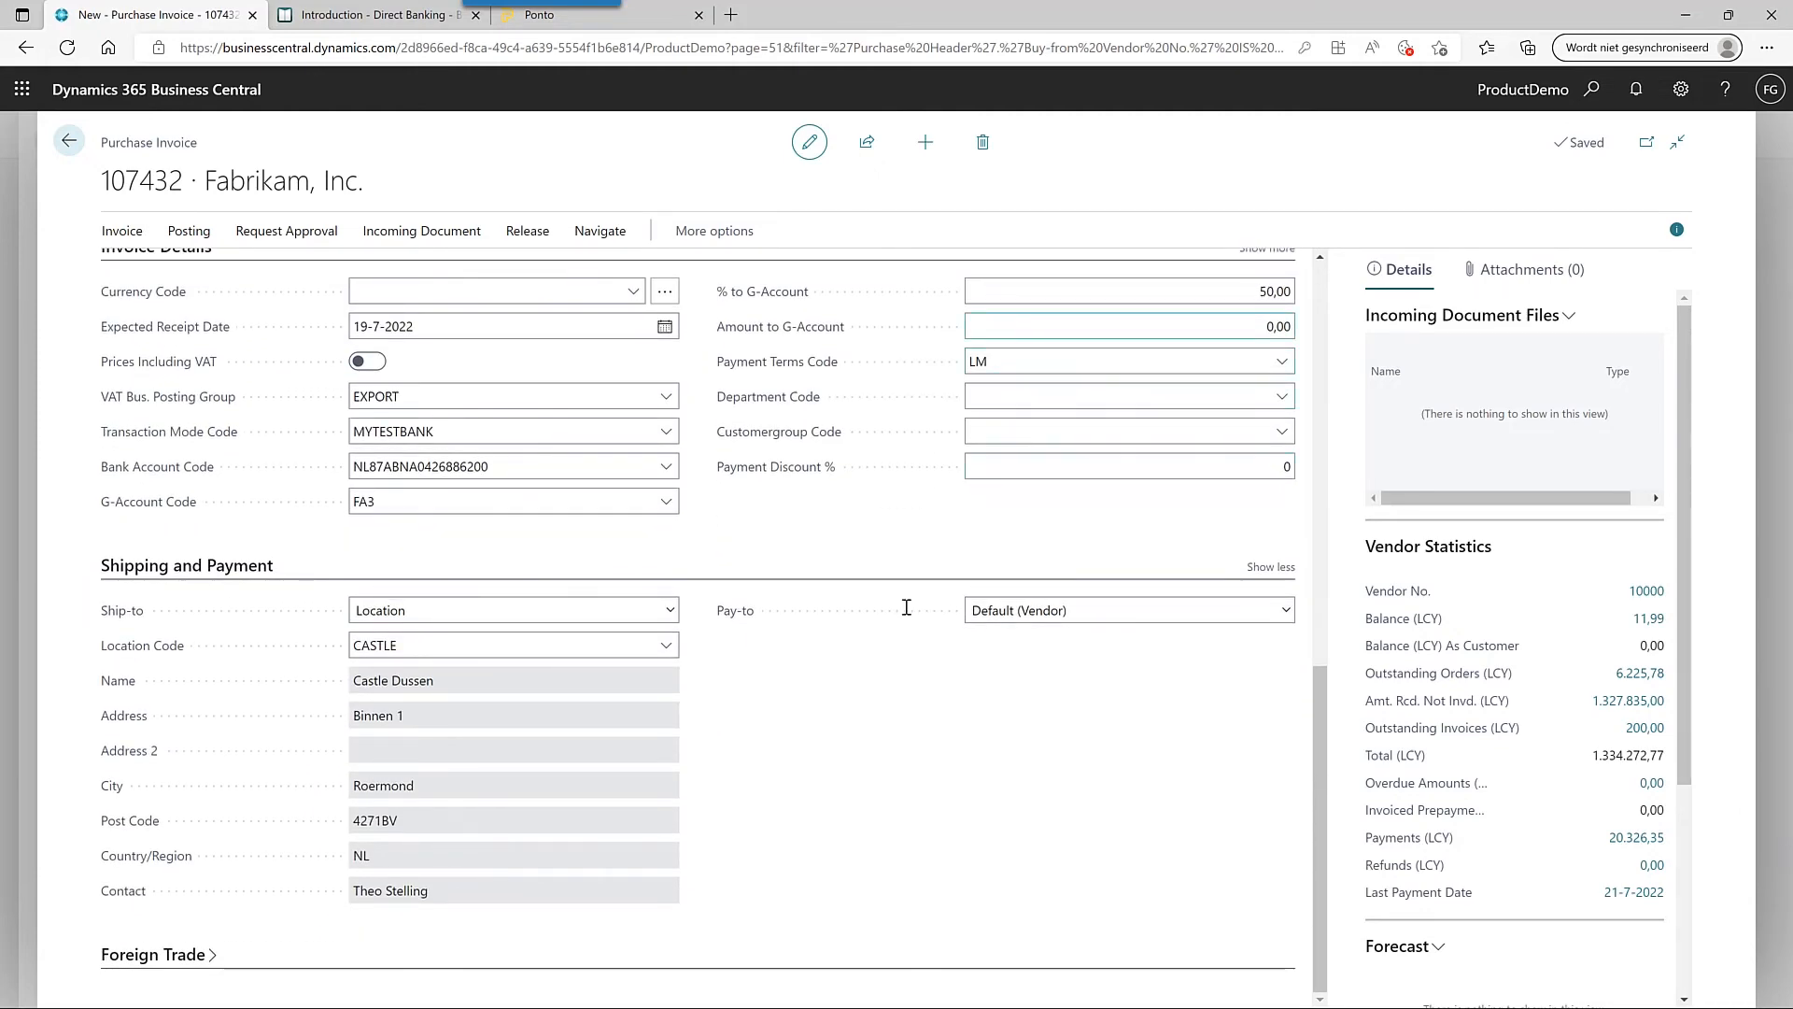
scroll(905, 613, "up", 1)
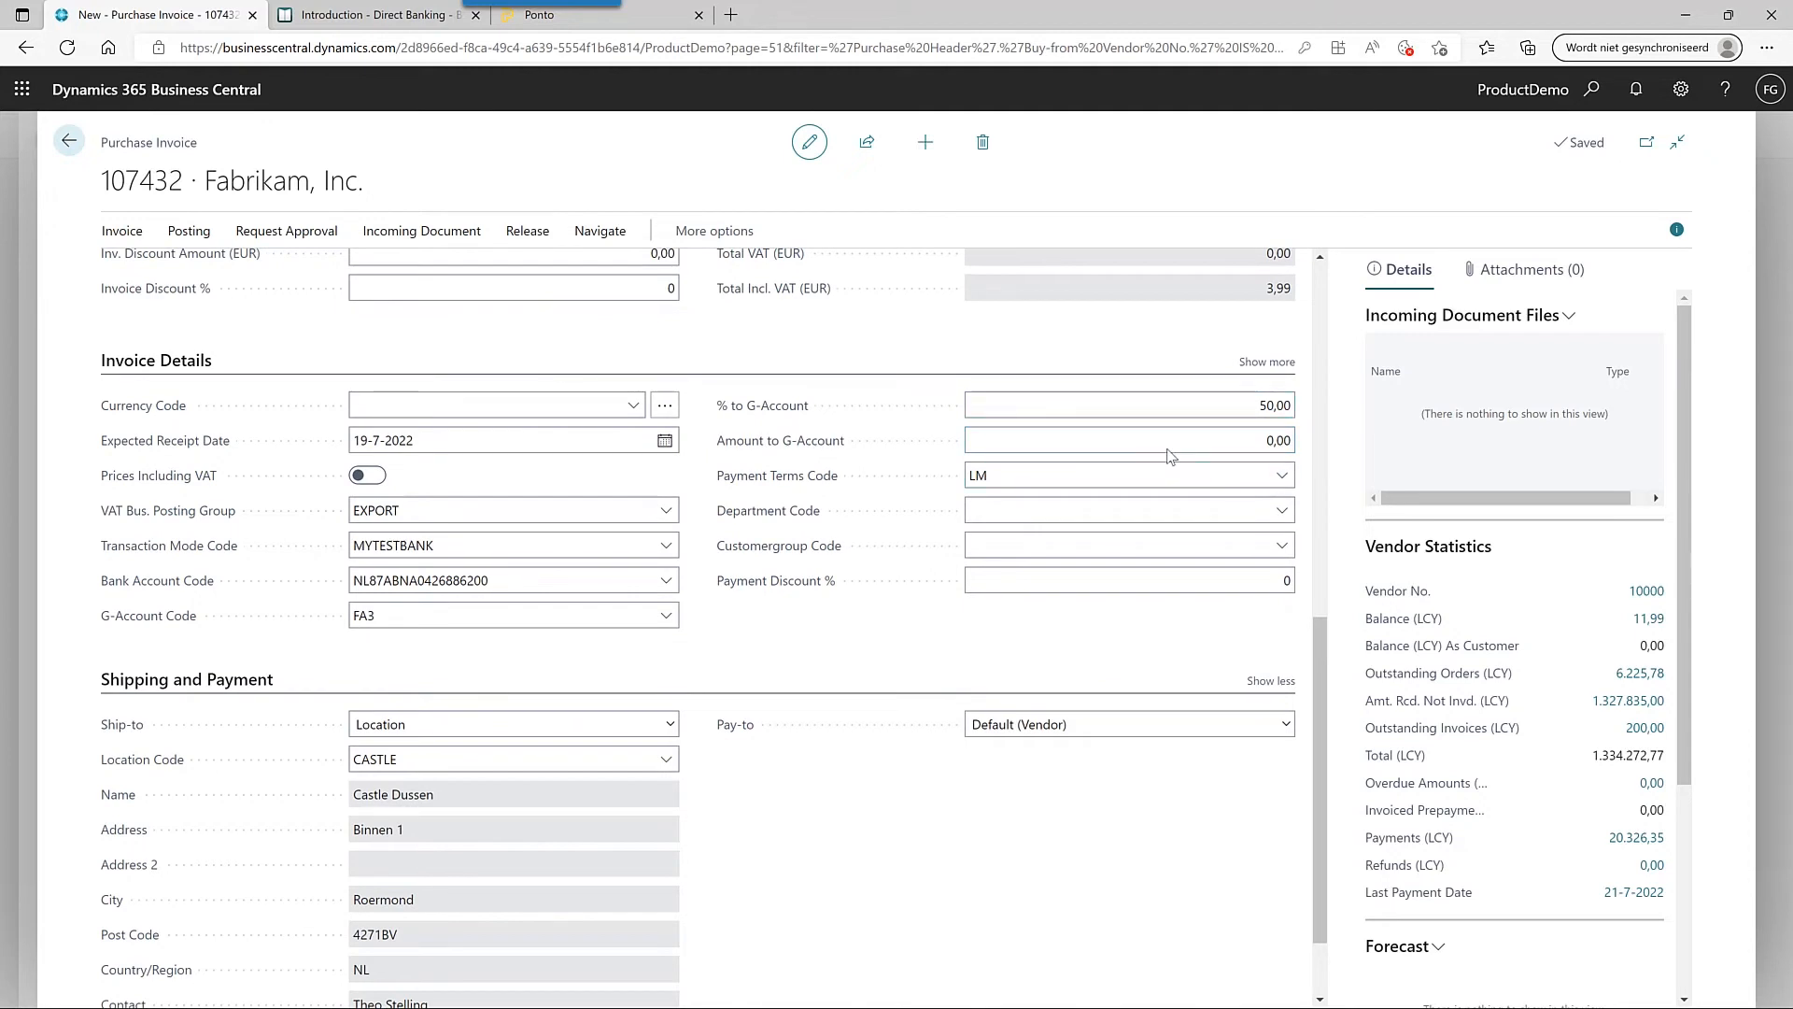
- Post the Fabrikam purchase invoice without opening it, then go to Telebank - Overview
left_click(187, 233)
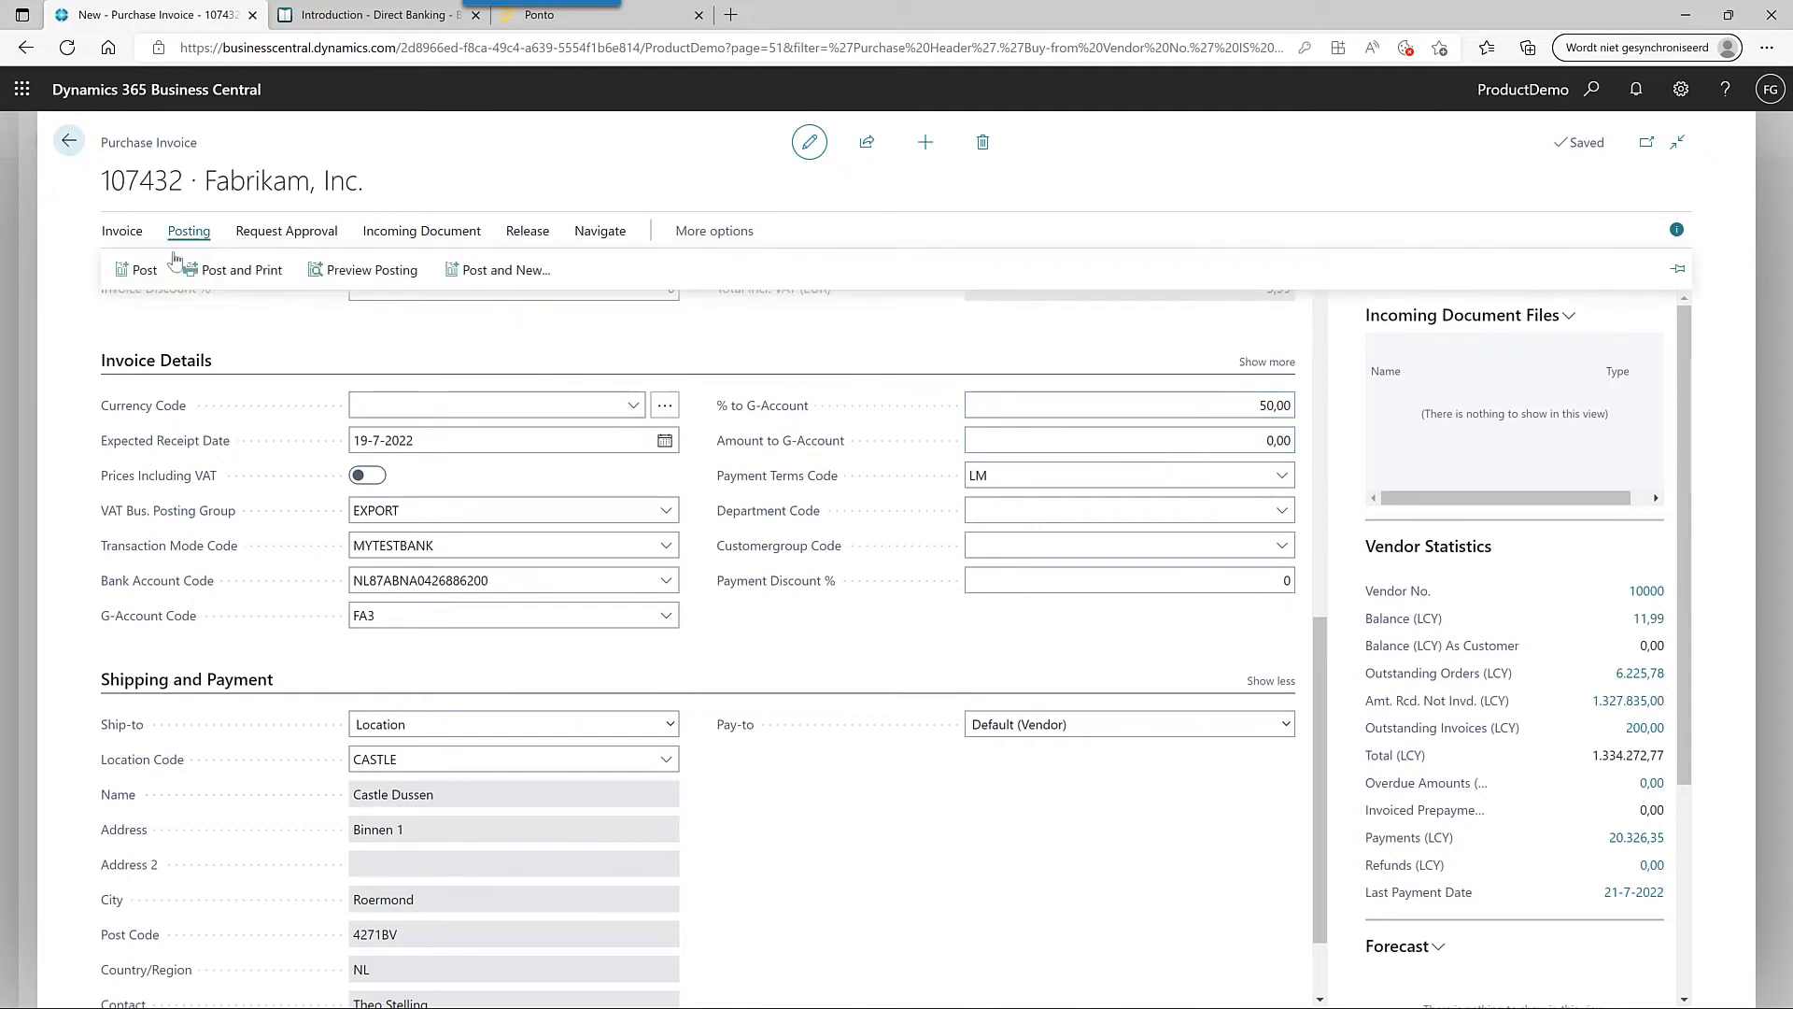
left_click(140, 269)
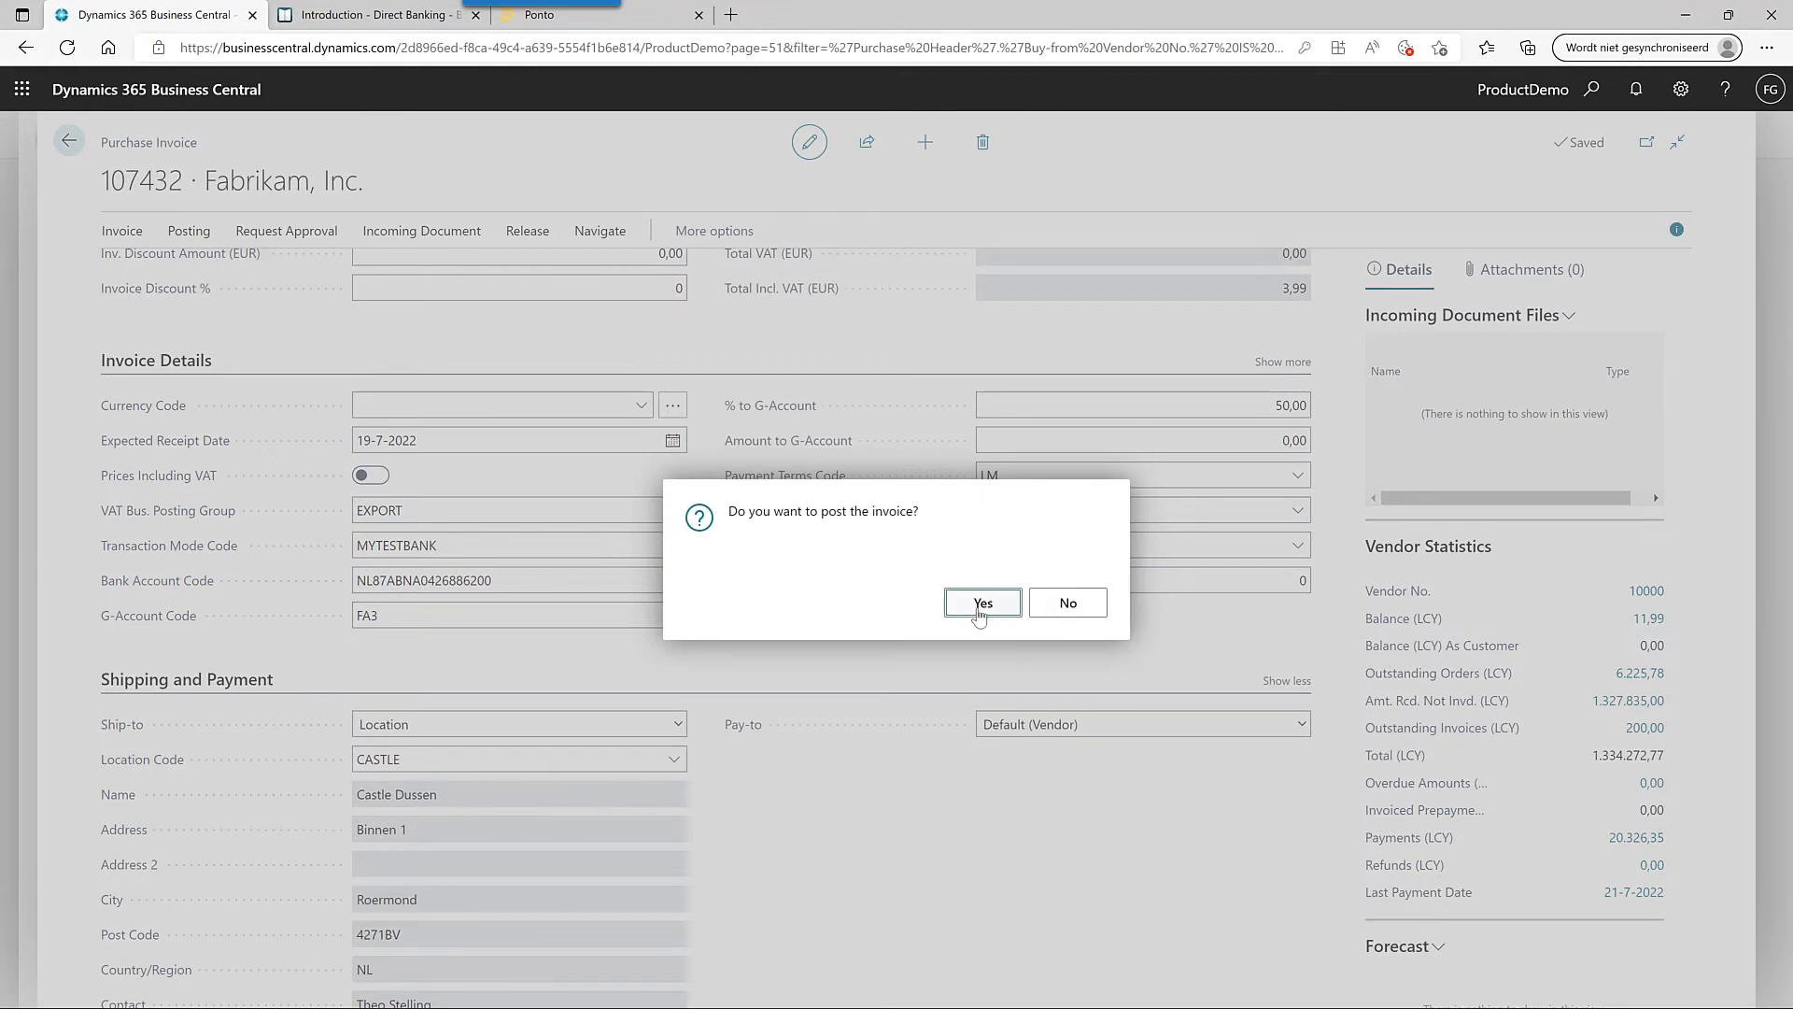
left_click(981, 603)
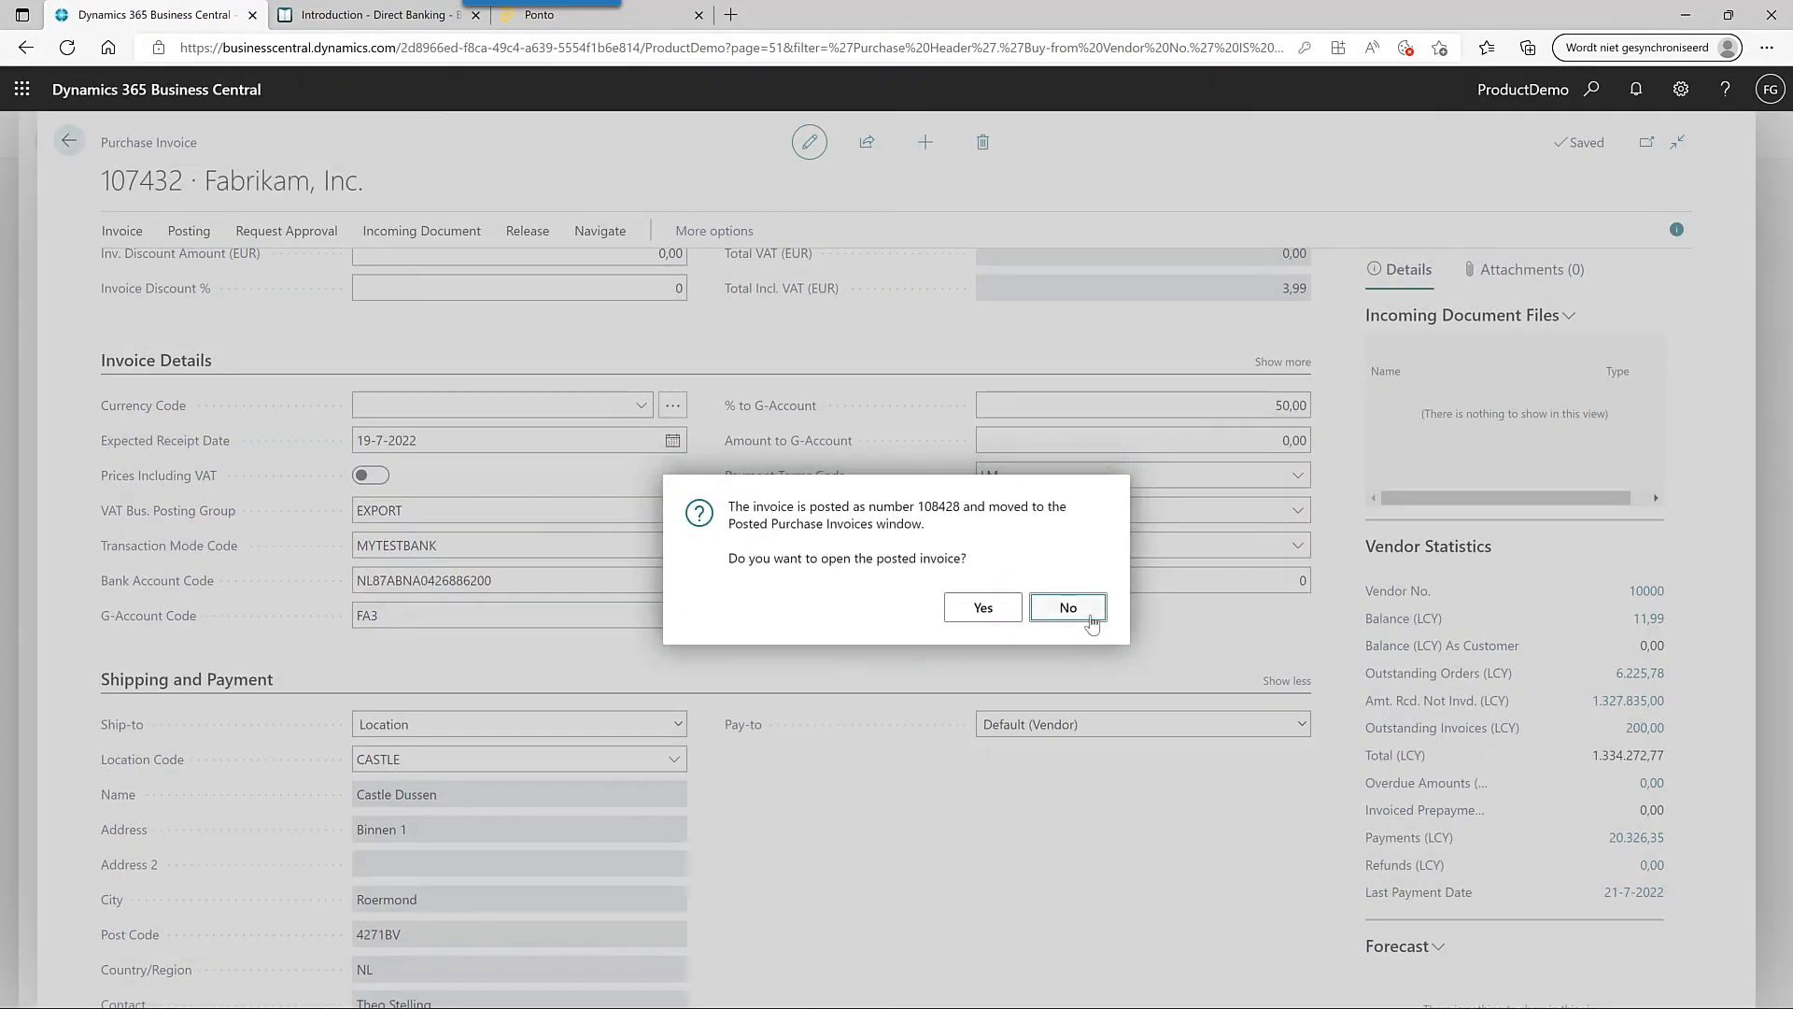
left_click(1067, 608)
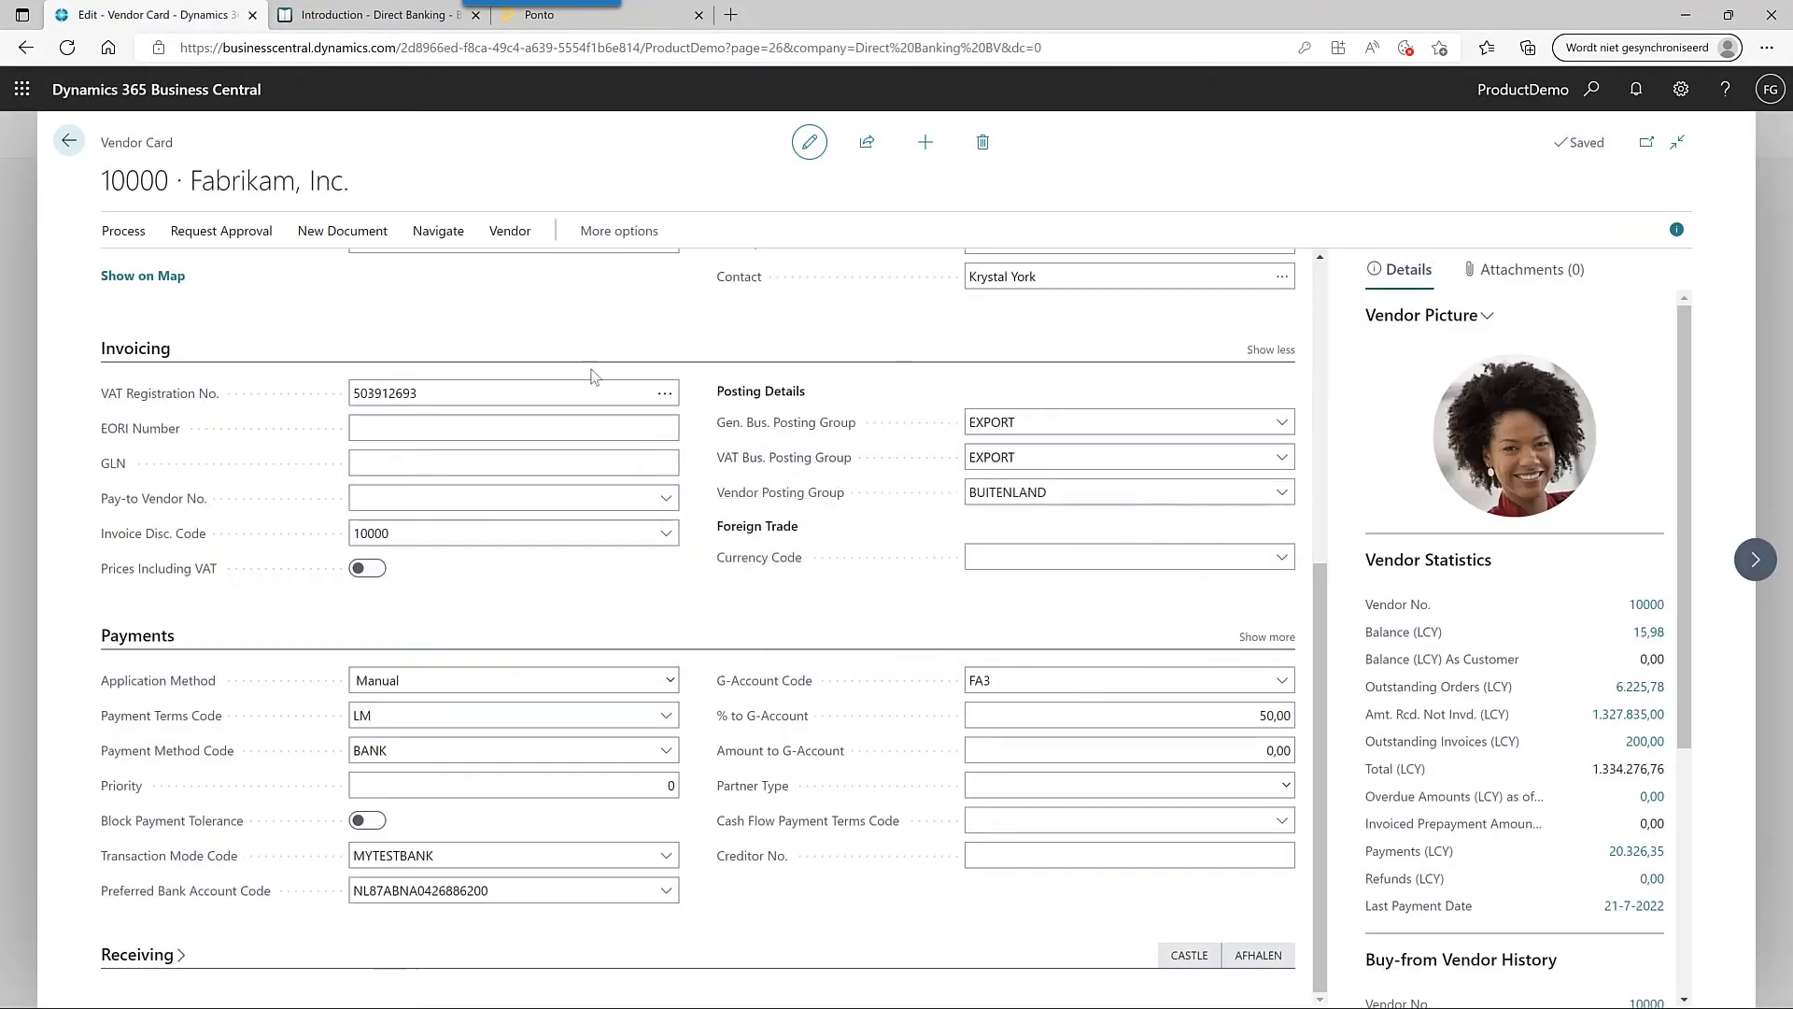
left_click(70, 142)
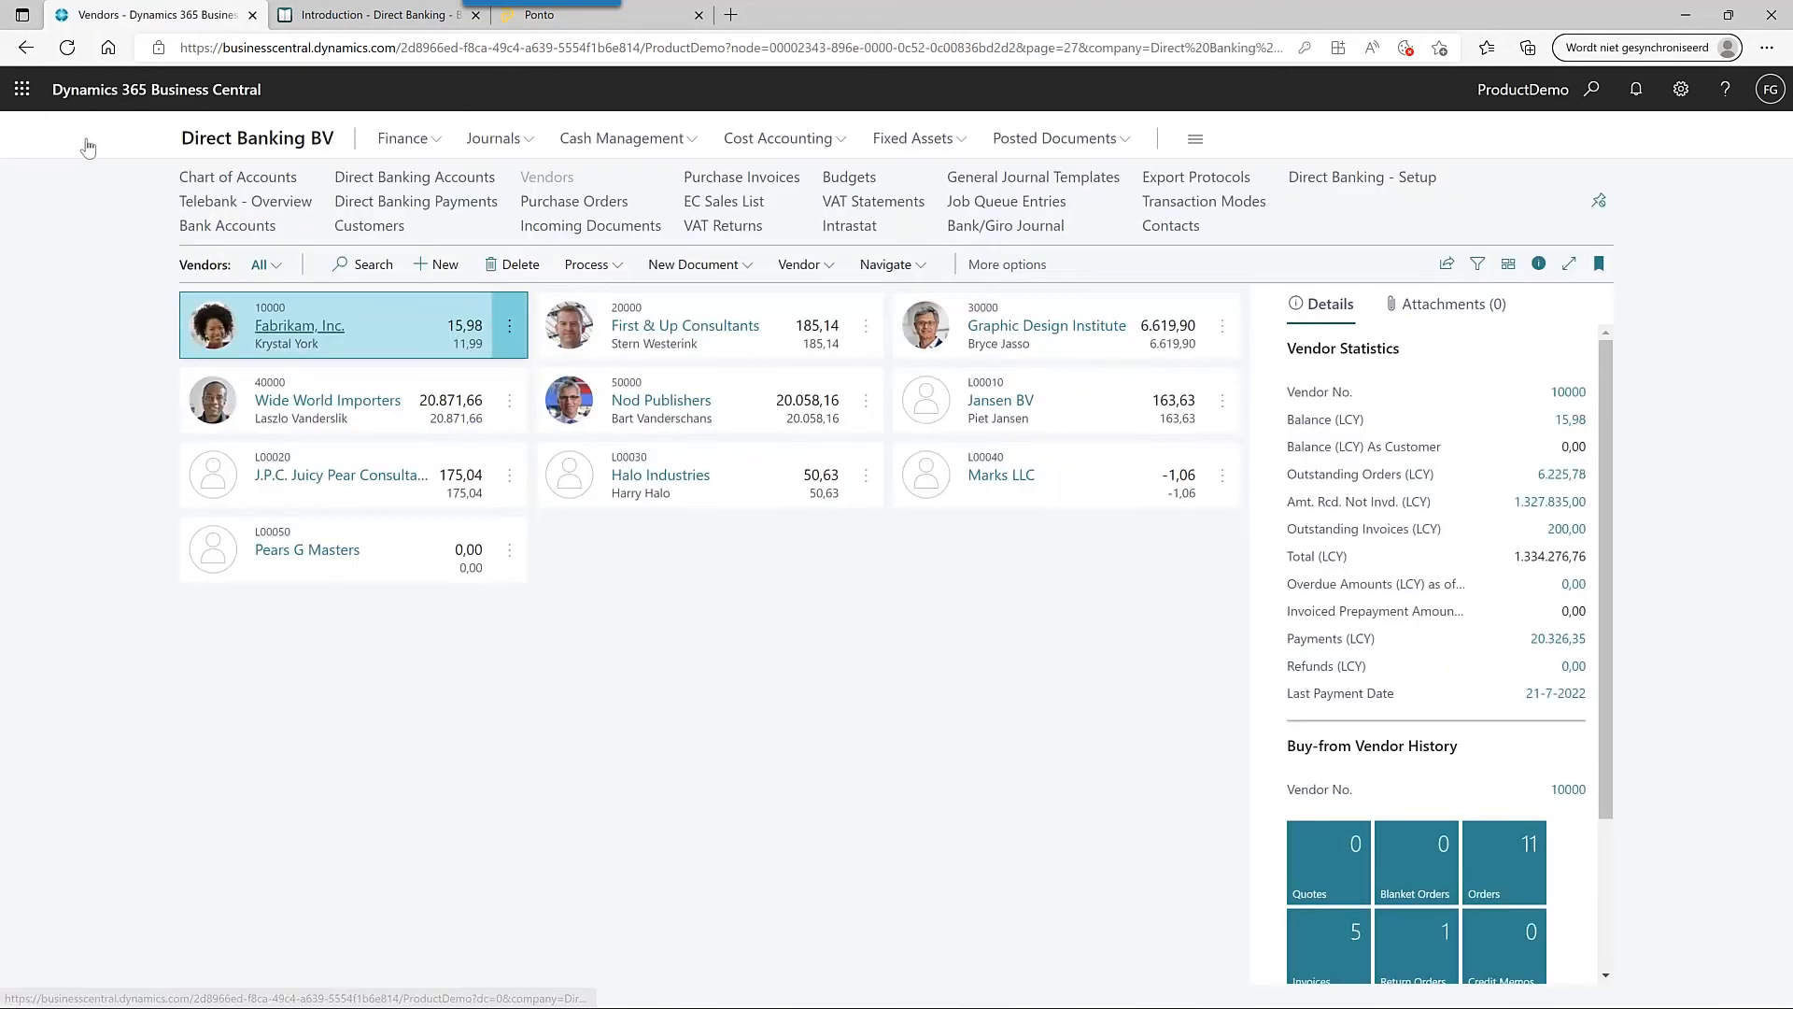
left_click(290, 201)
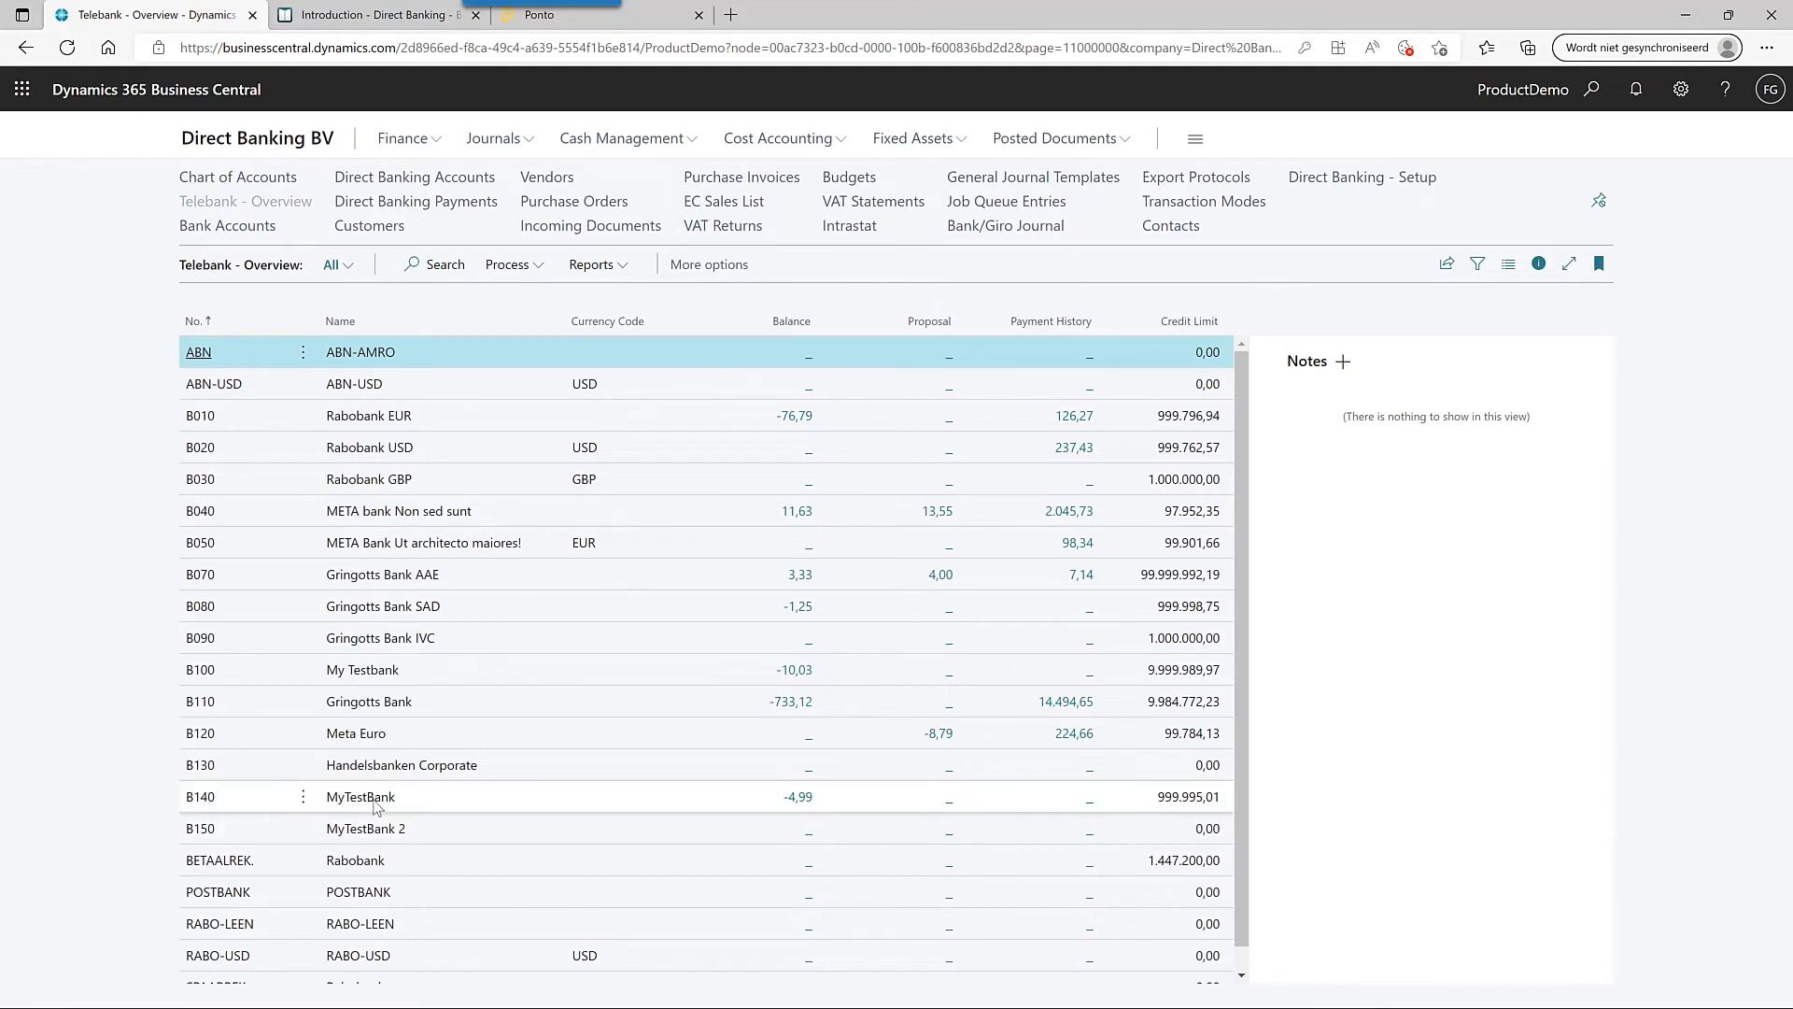
- Fill B140's payment proposal with vendor ledger entries, filtered on Due Date 2107
left_click(953, 803)
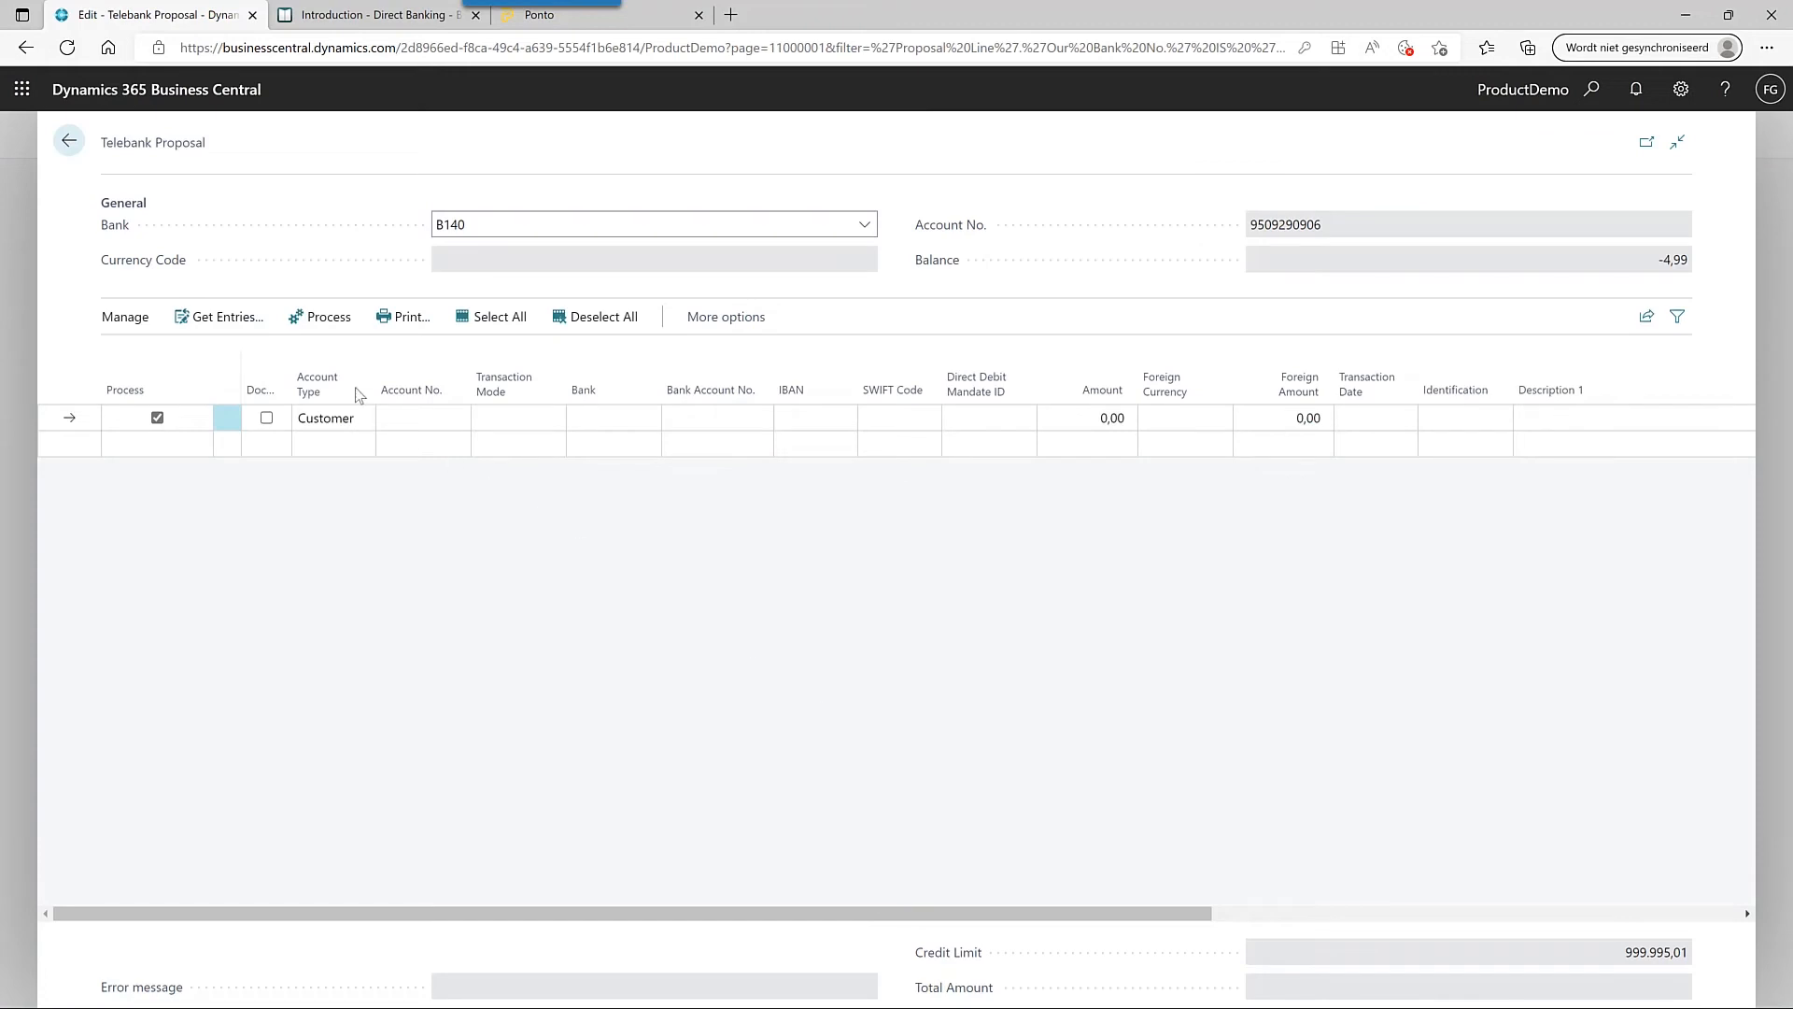
left_click(248, 322)
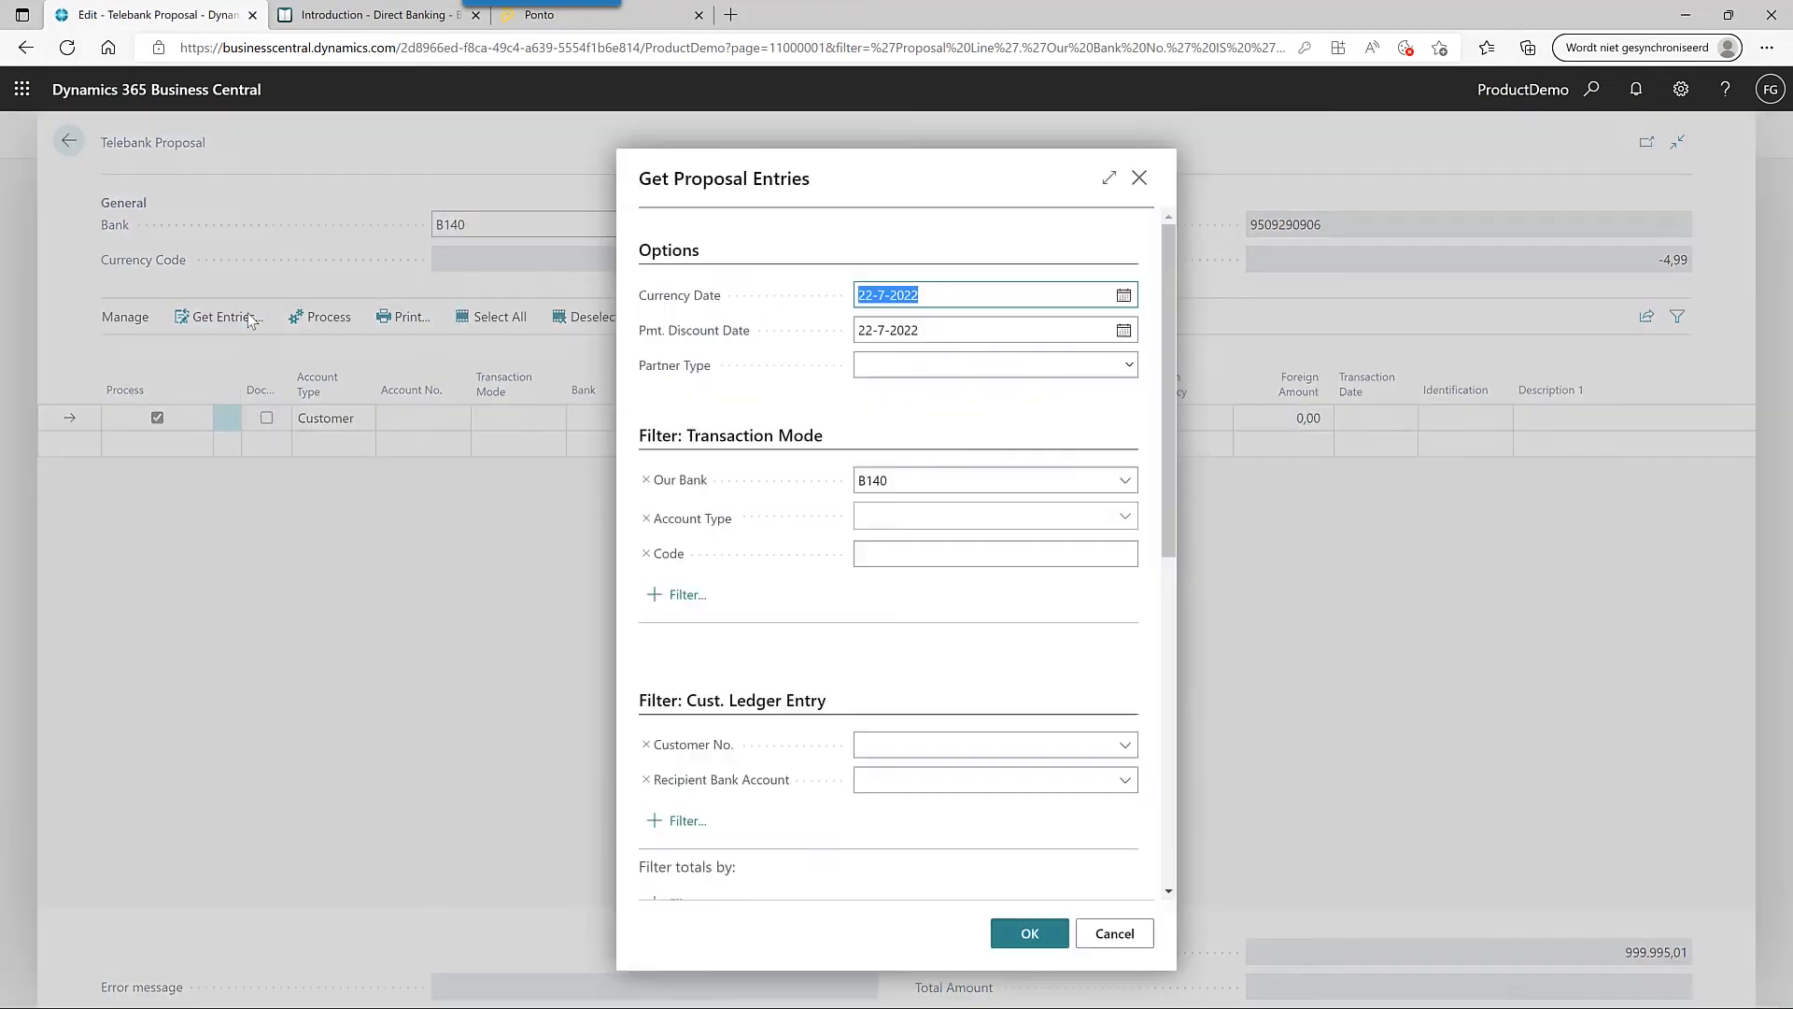
scroll(669, 778, "down", 4)
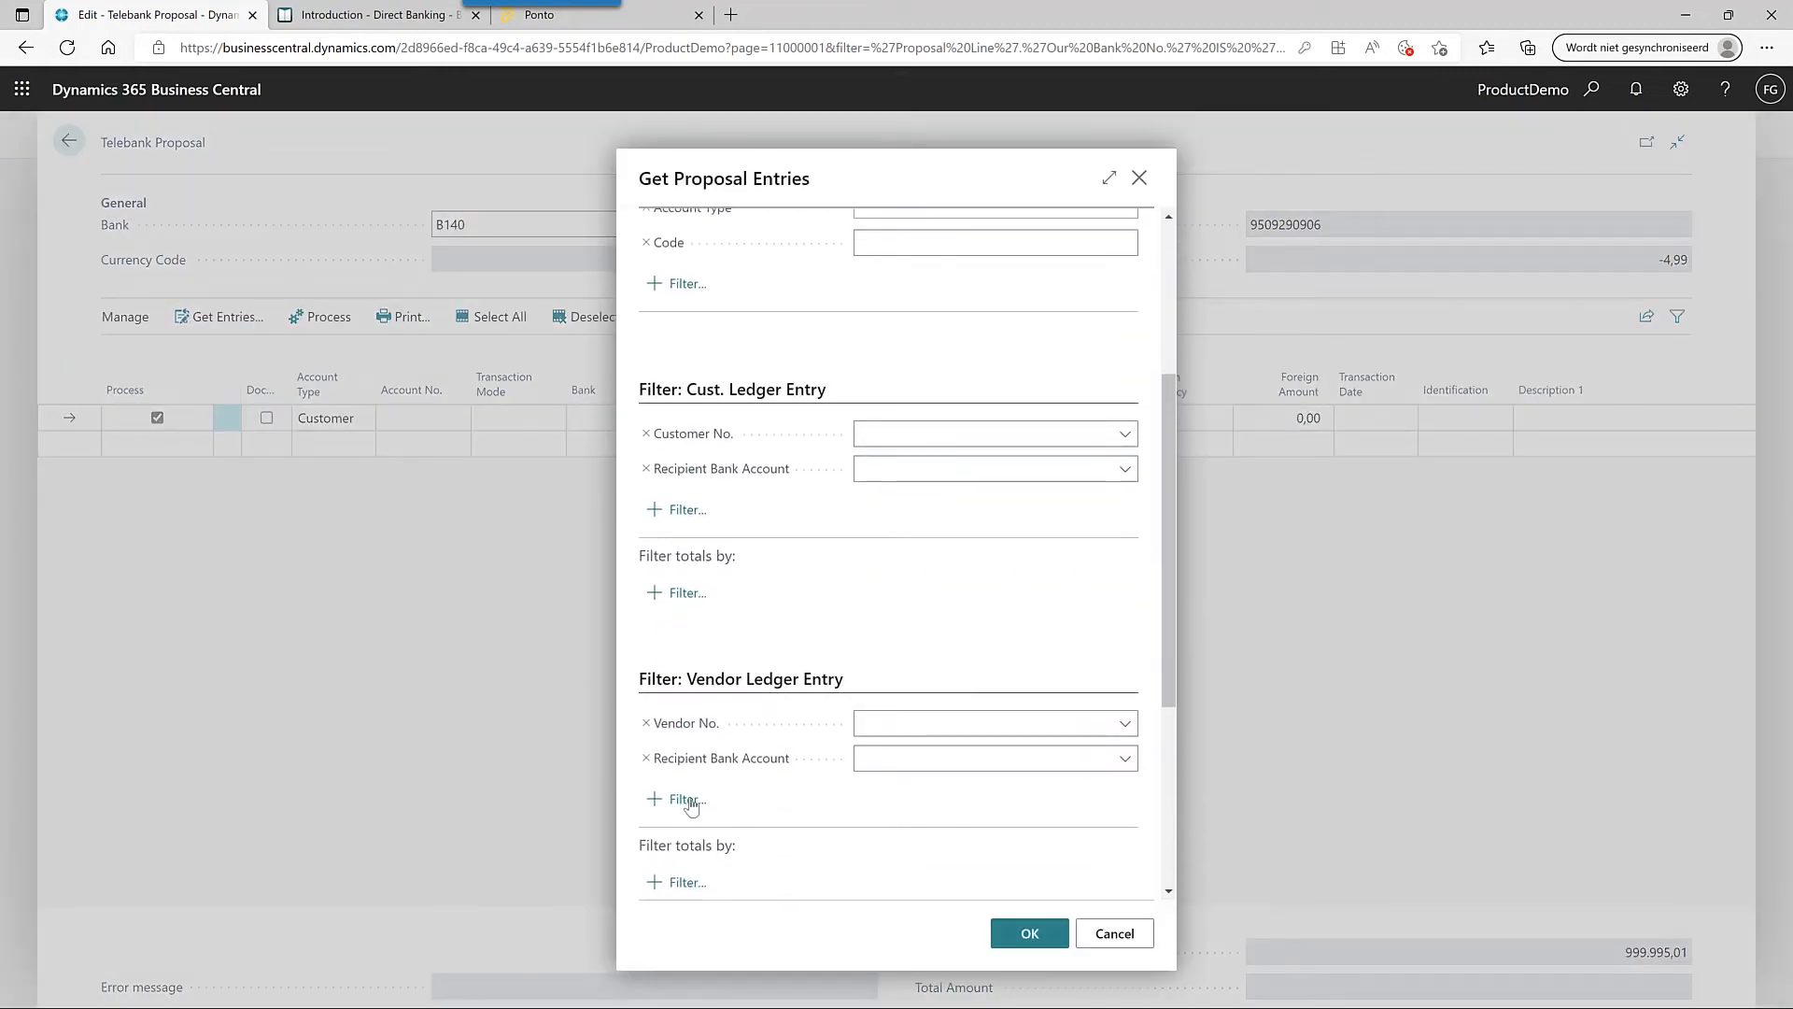
left_click(688, 801)
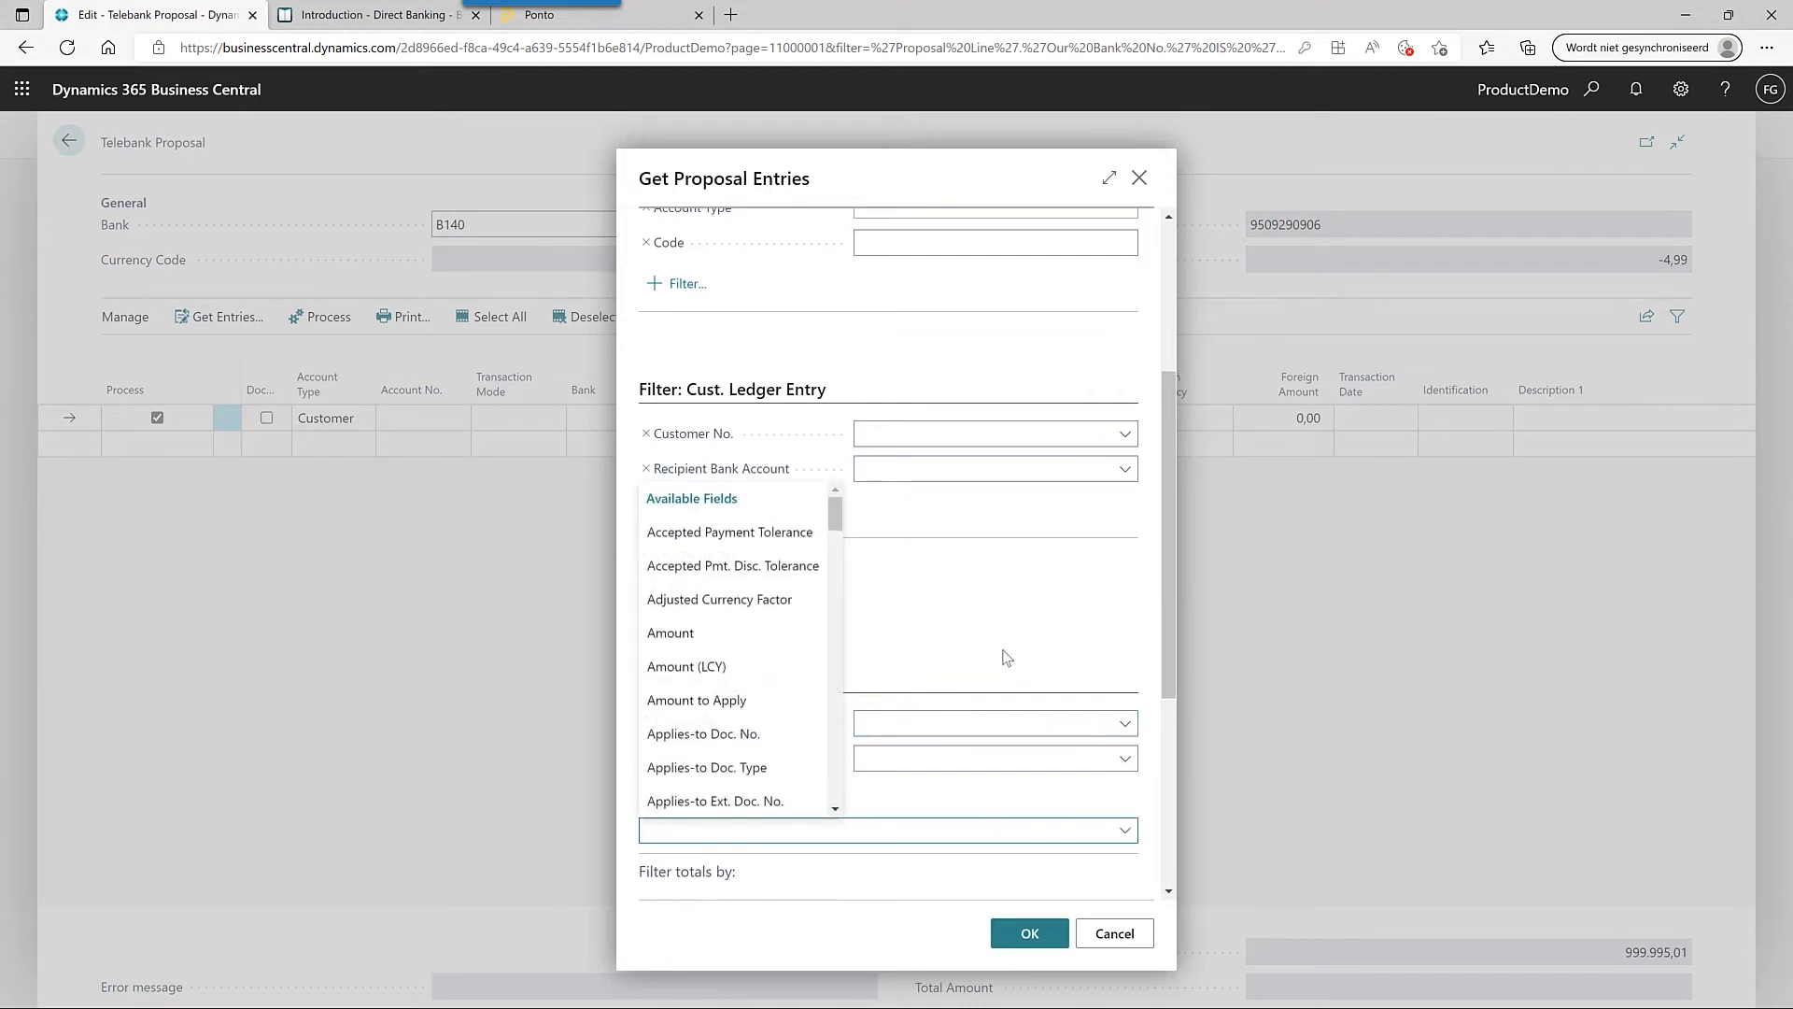
type("Due Date")
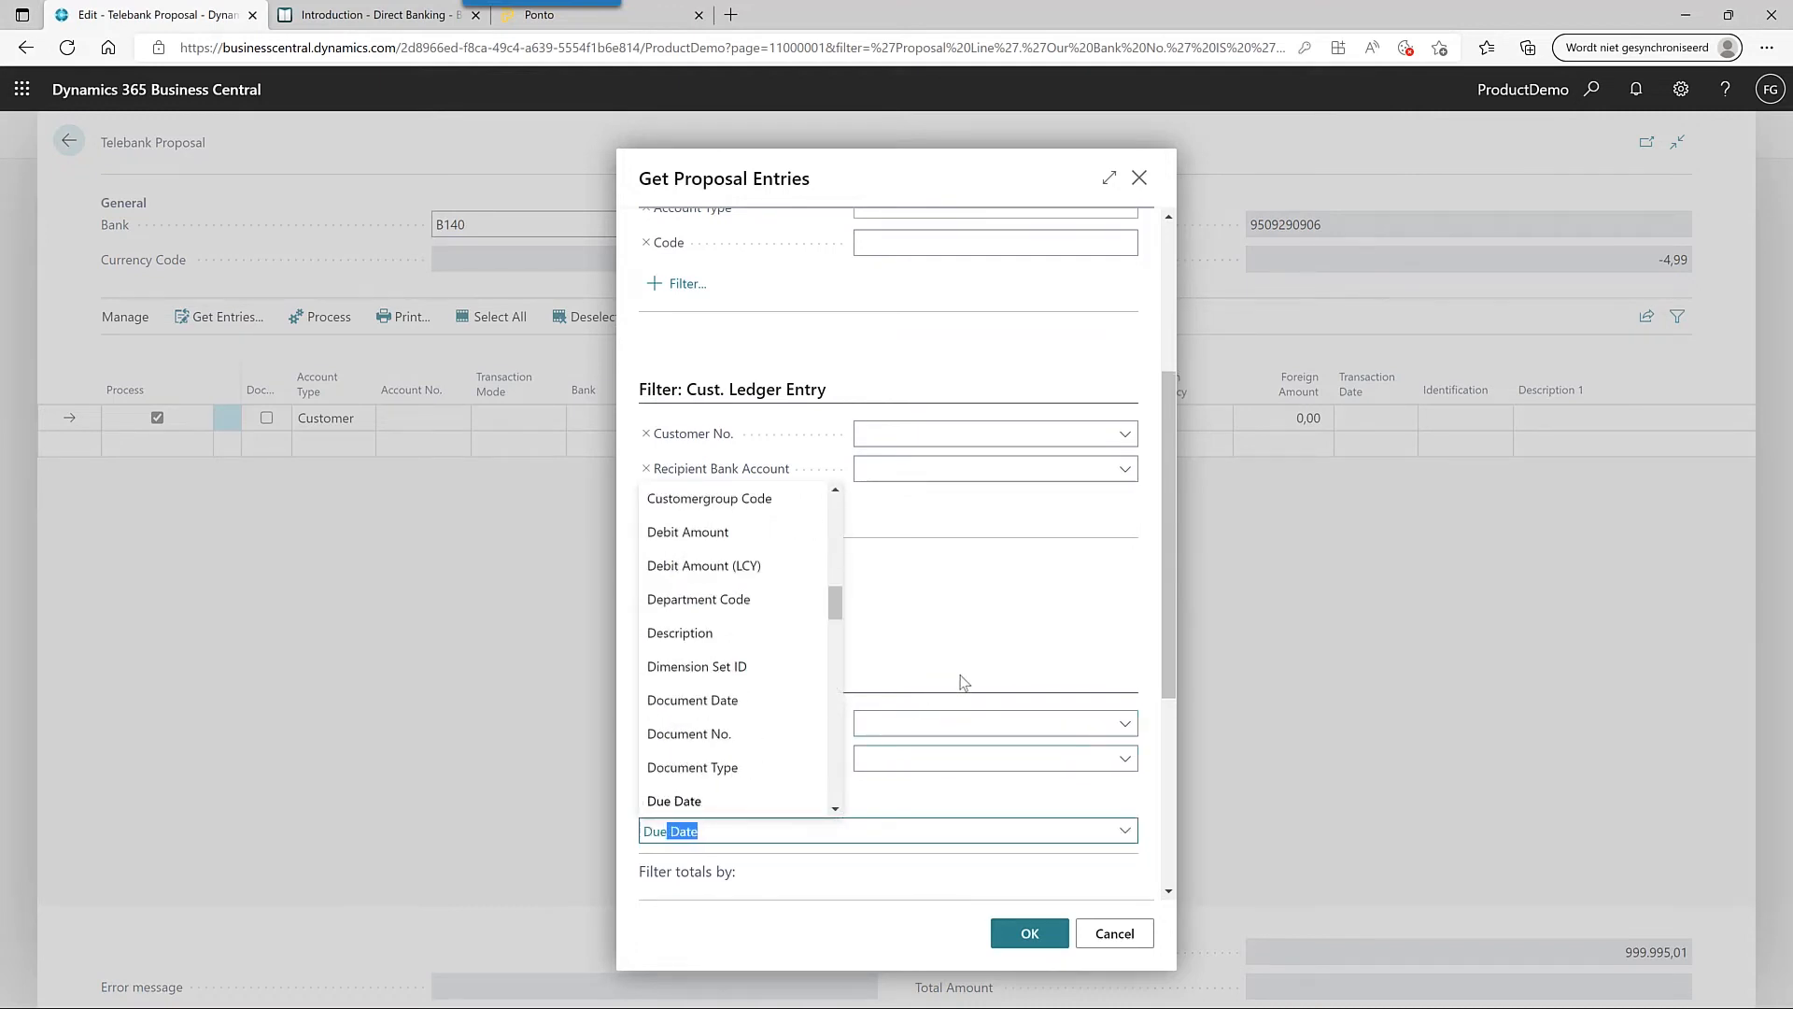
left_click(733, 803)
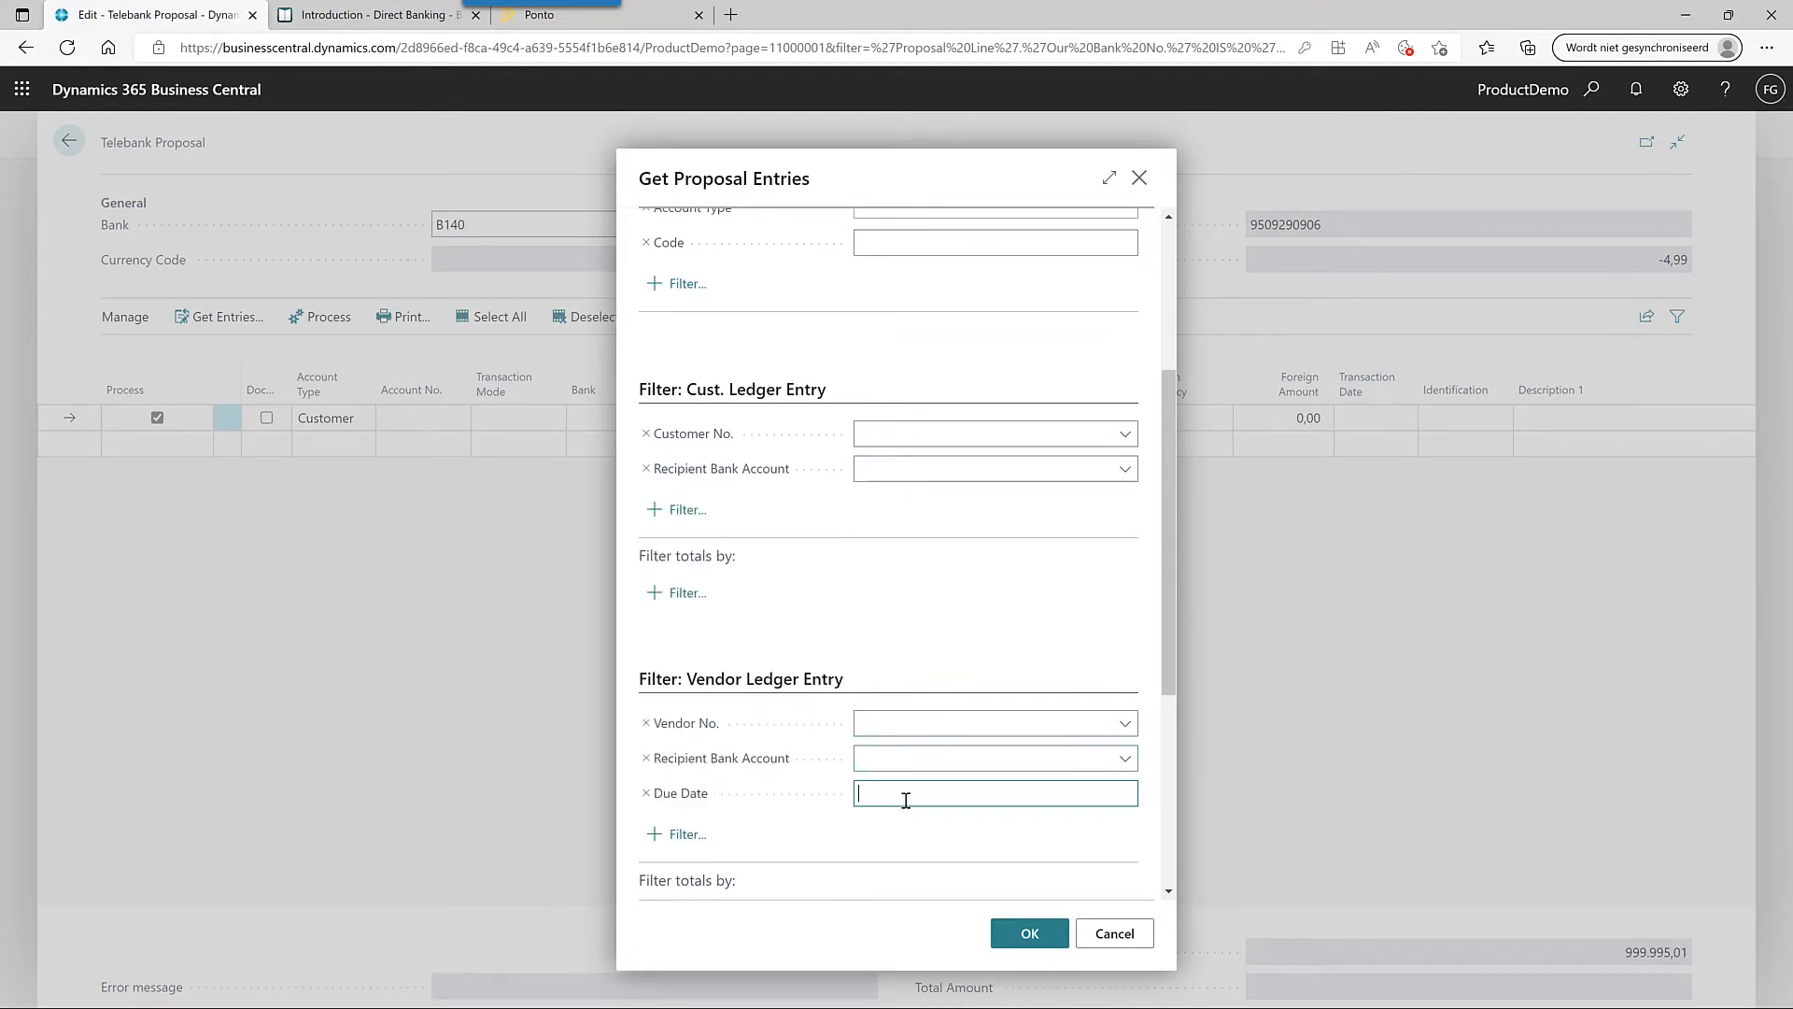
type("2107")
key("Tab")
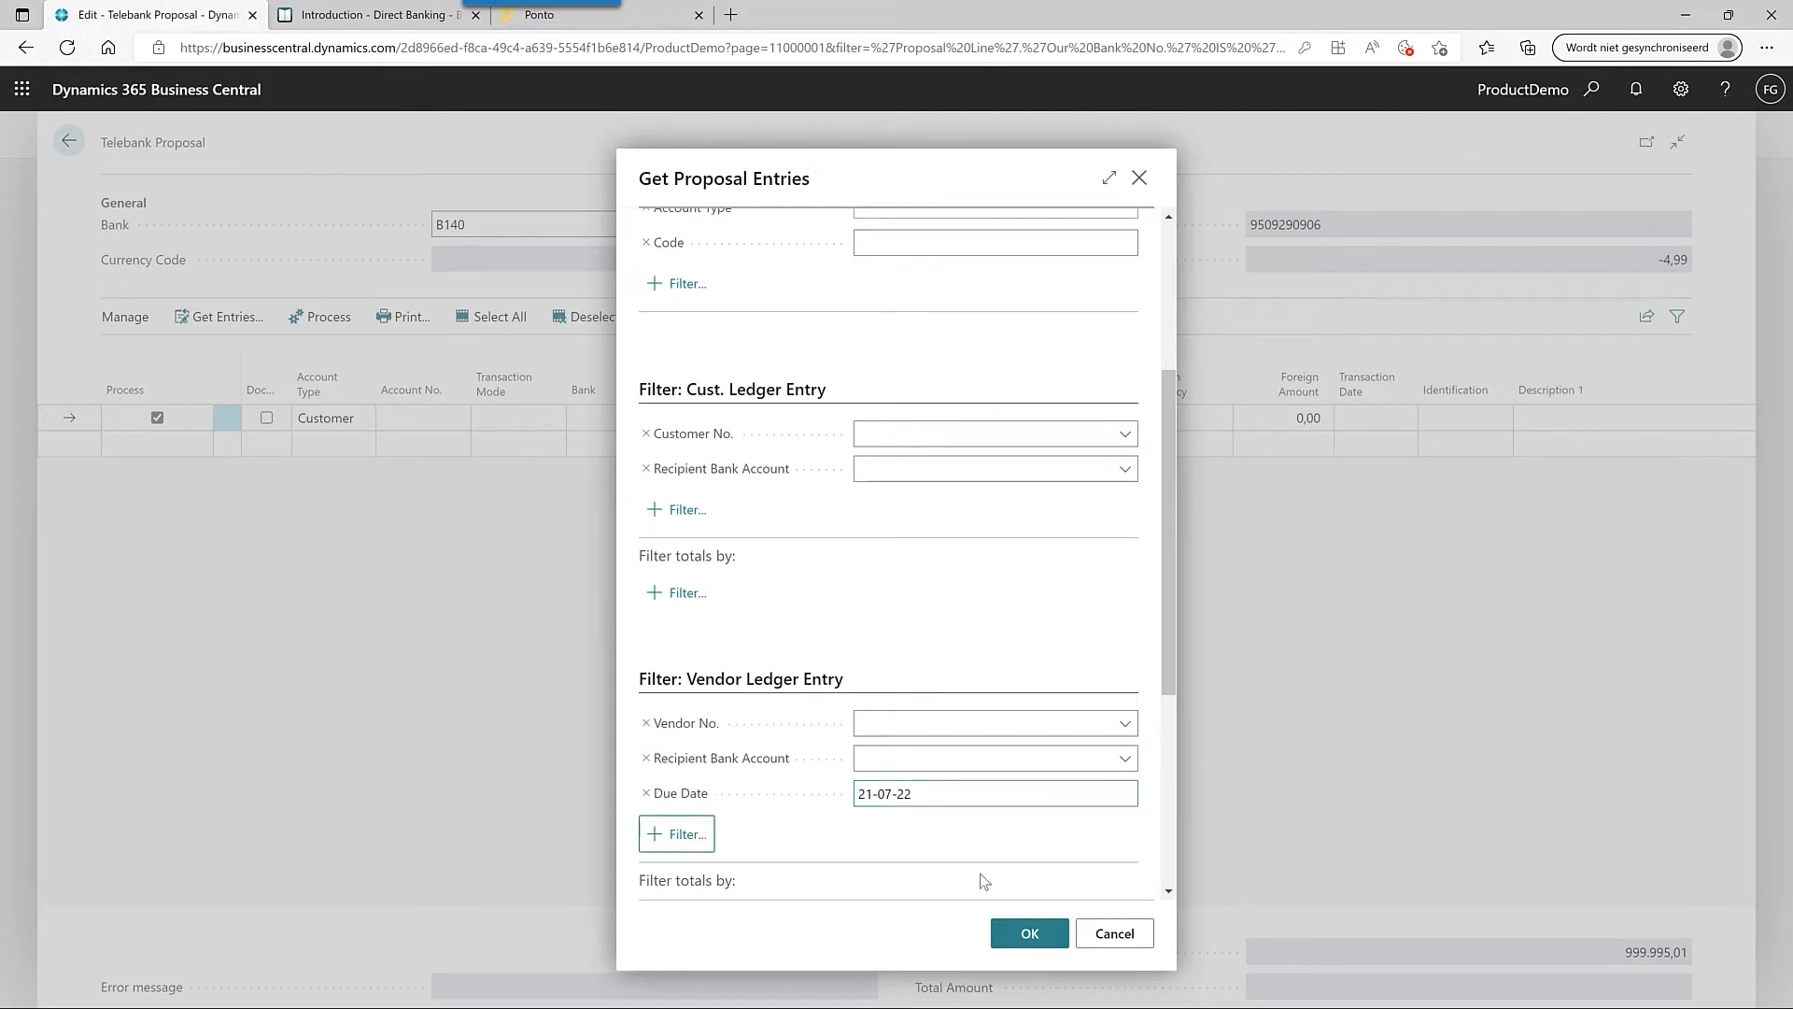
left_click(1027, 932)
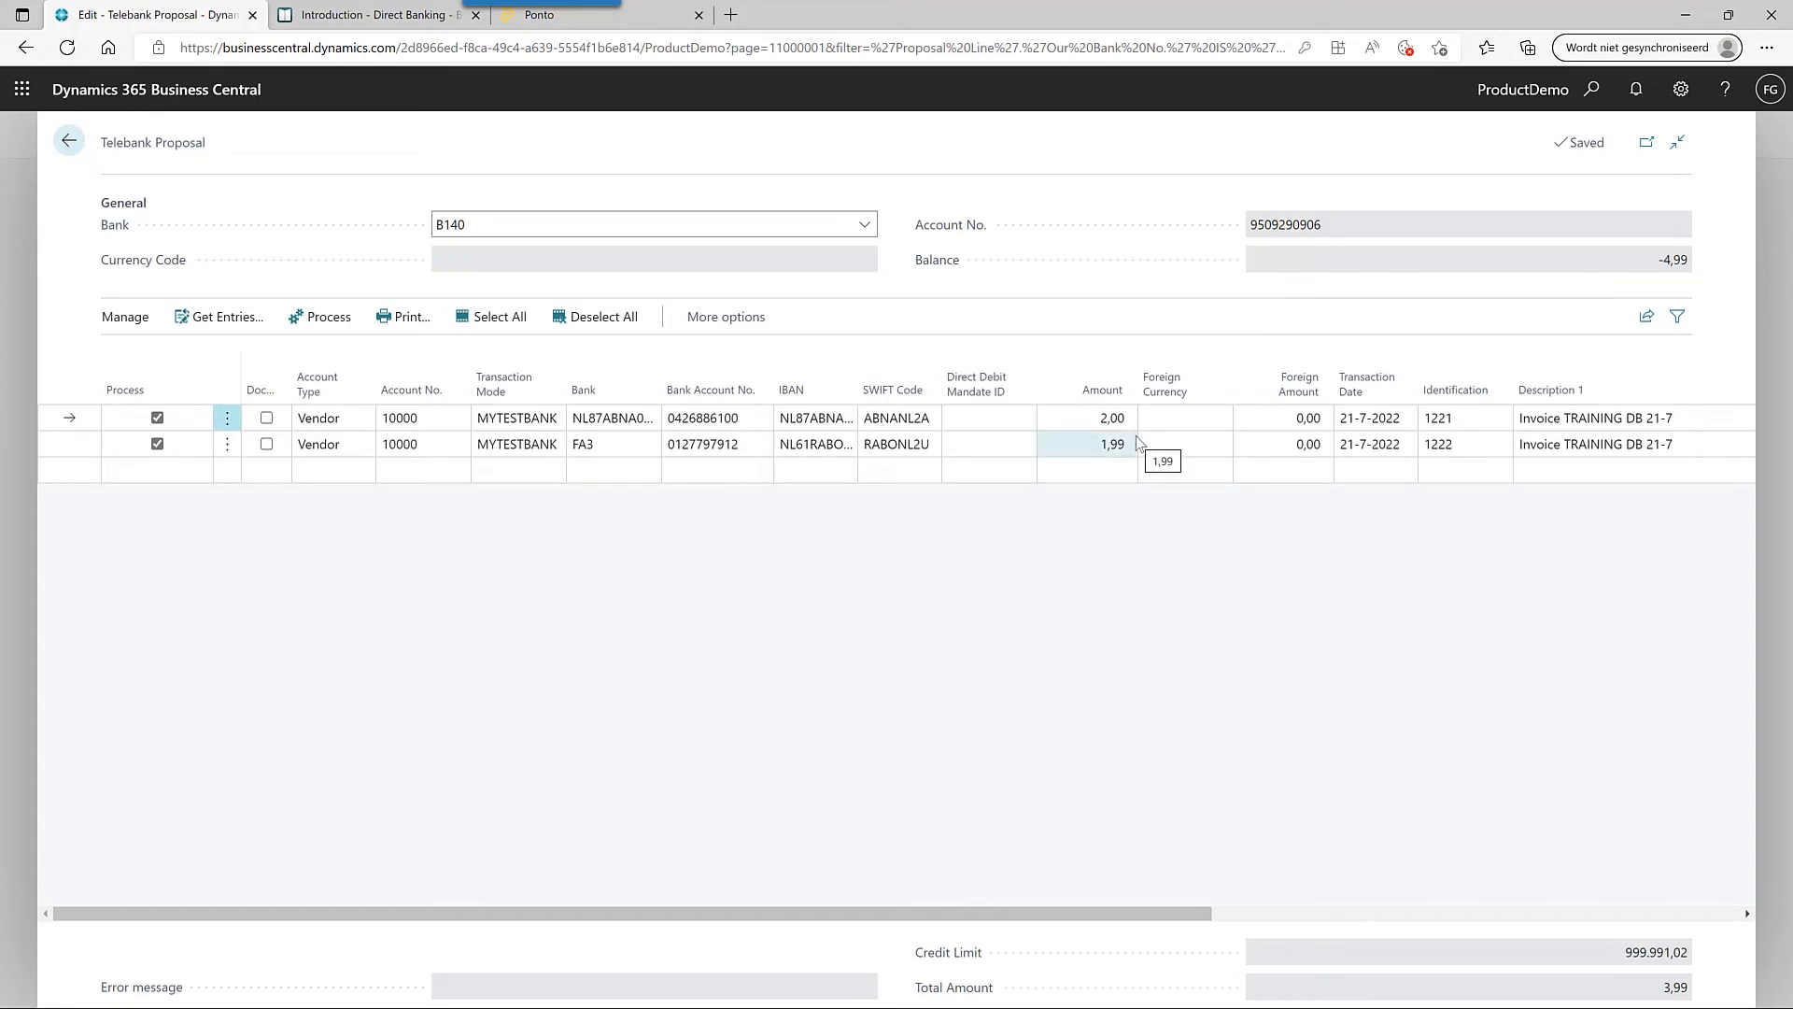
- Process the two proposal lines and confirm
left_click(316, 319)
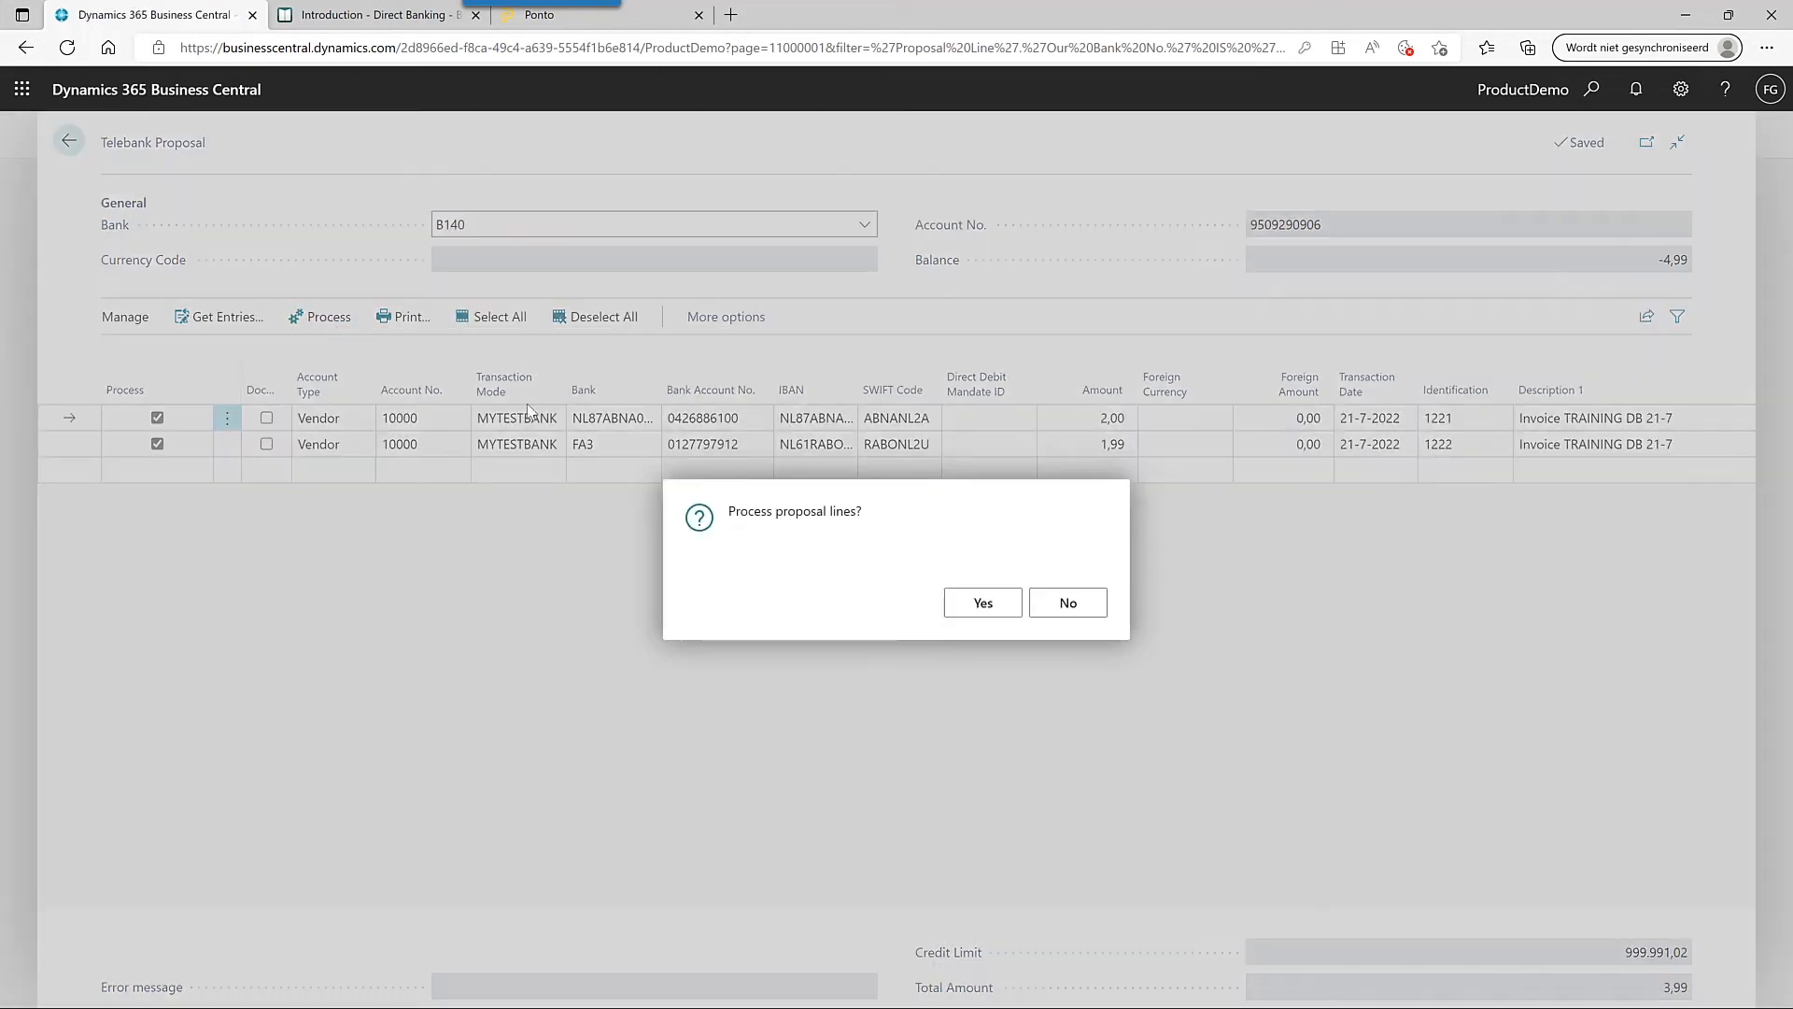
left_click(982, 604)
left_click(1069, 604)
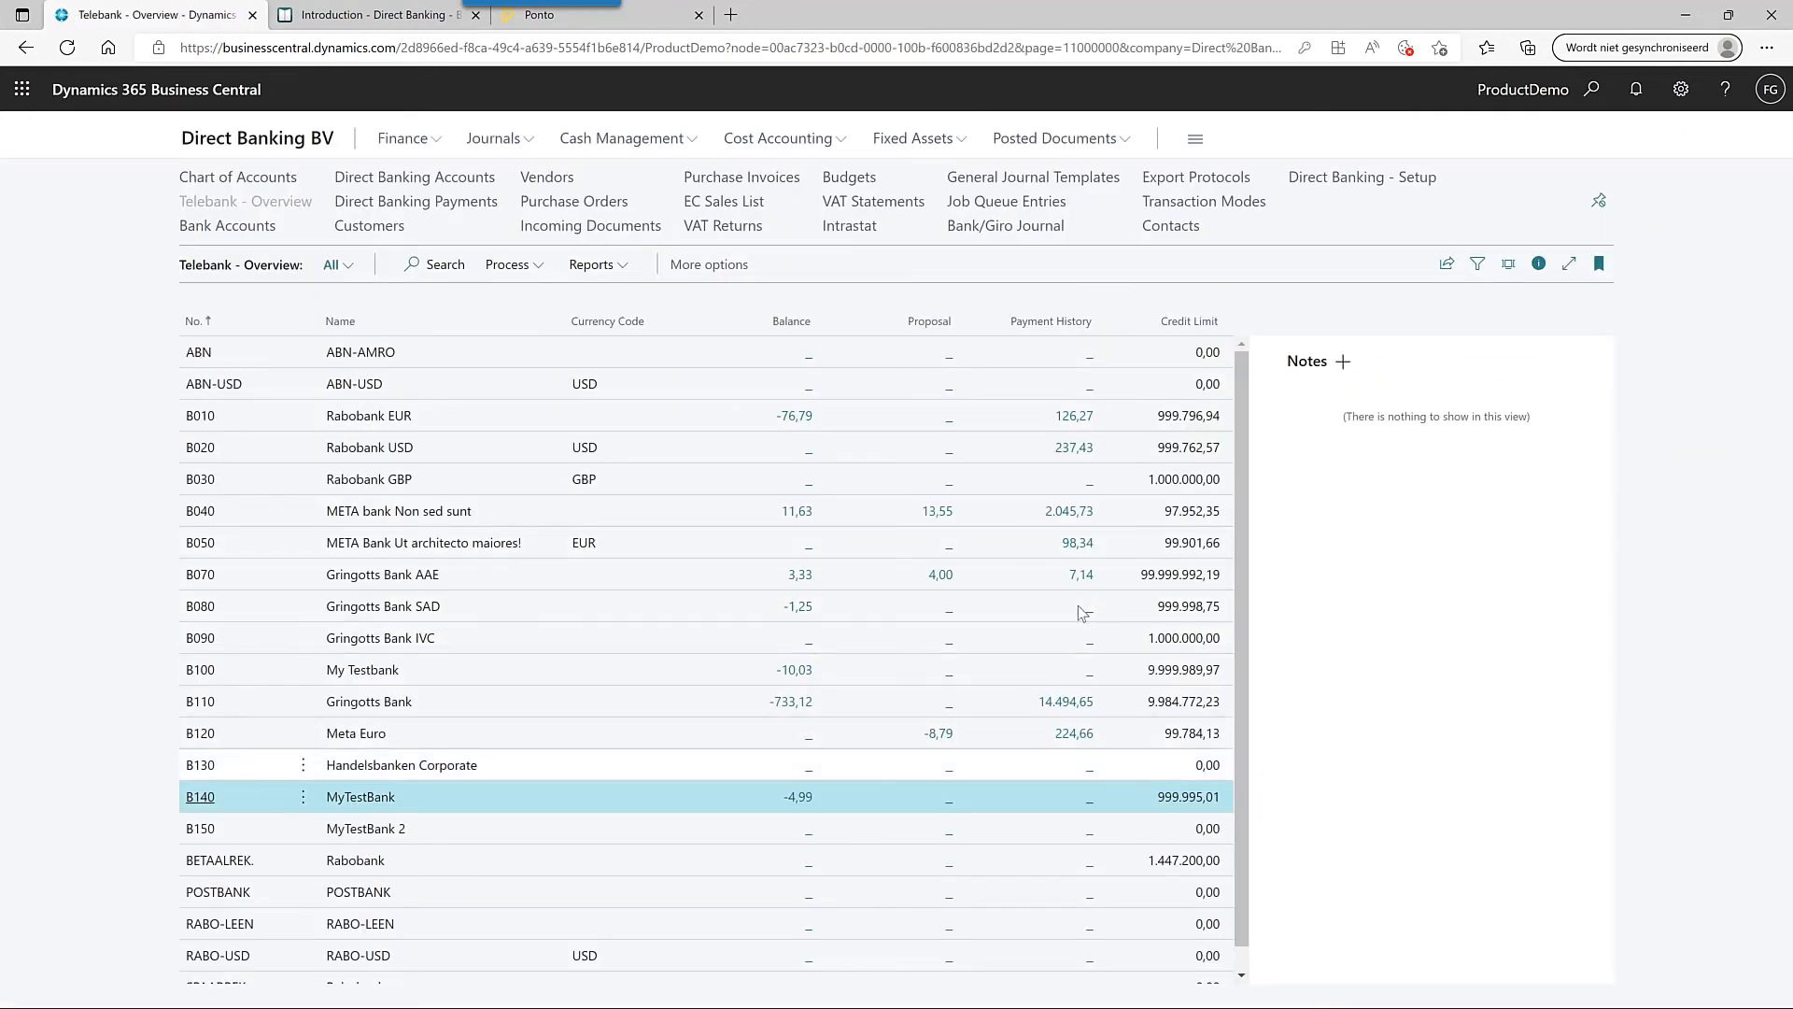
- Export B140's 21-7-2022 payment run 177 to the payment provider
left_click(1093, 795)
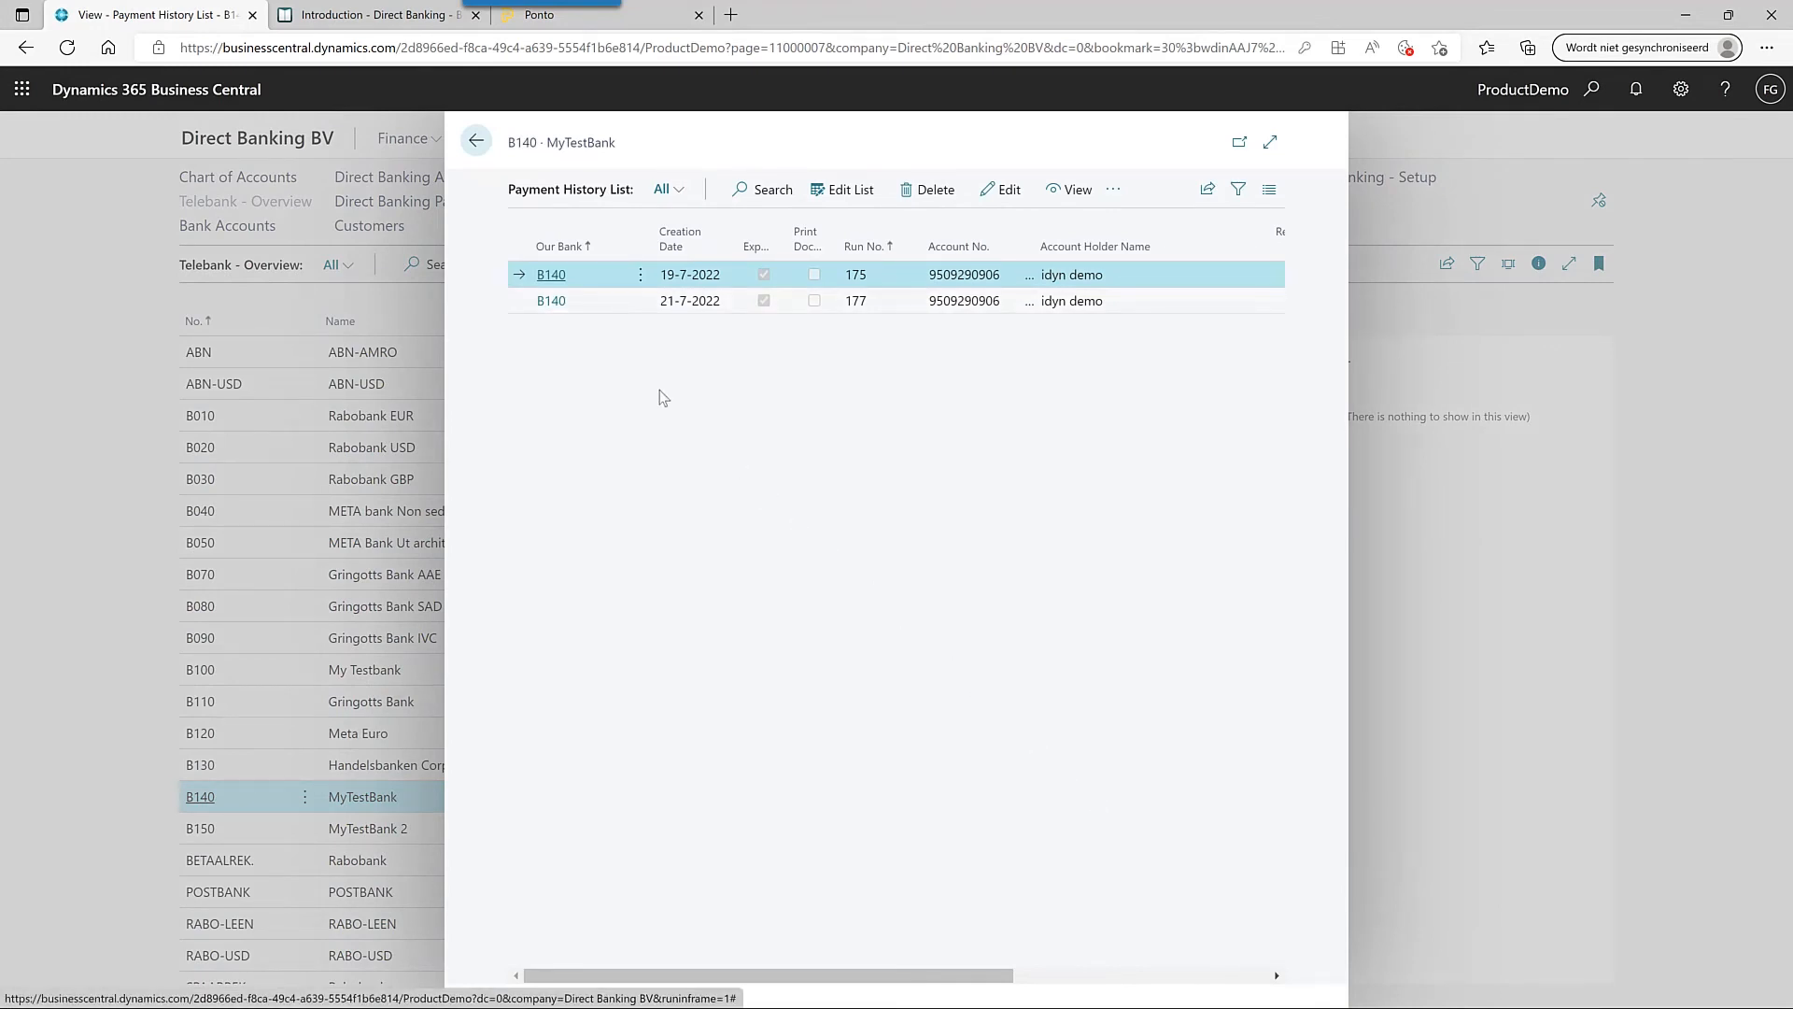
left_click(563, 305)
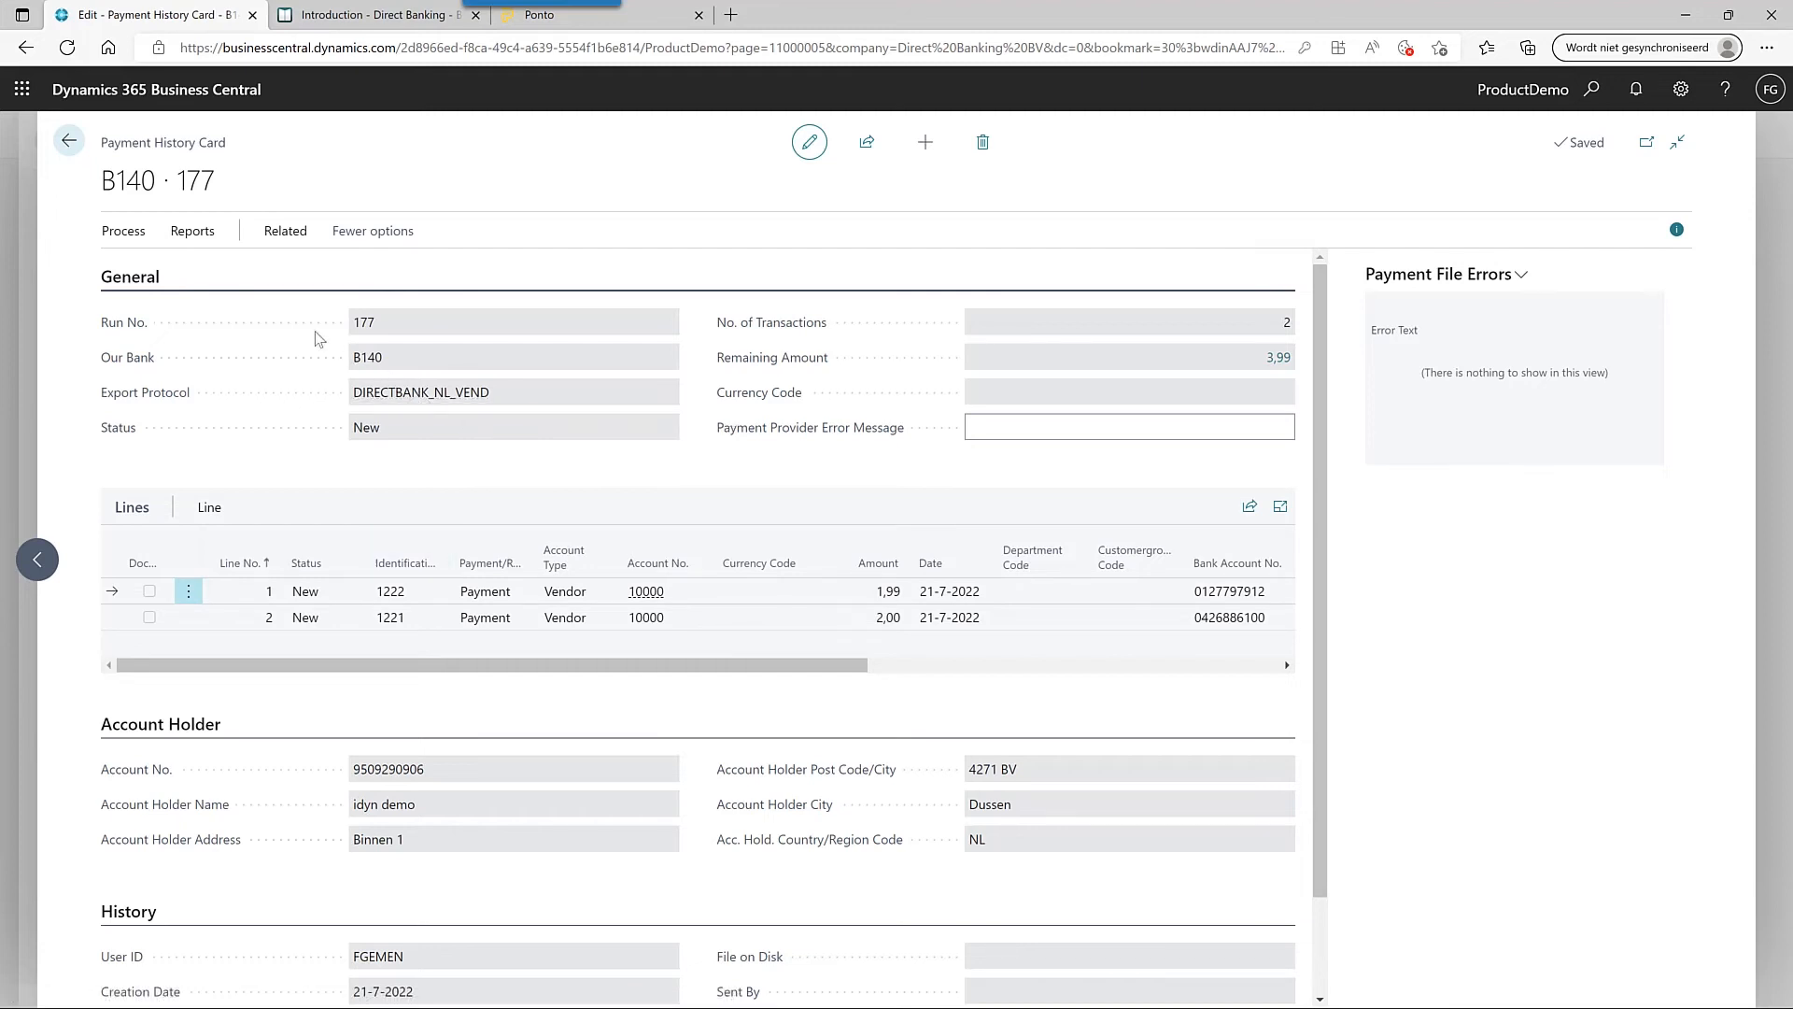
left_click(140, 235)
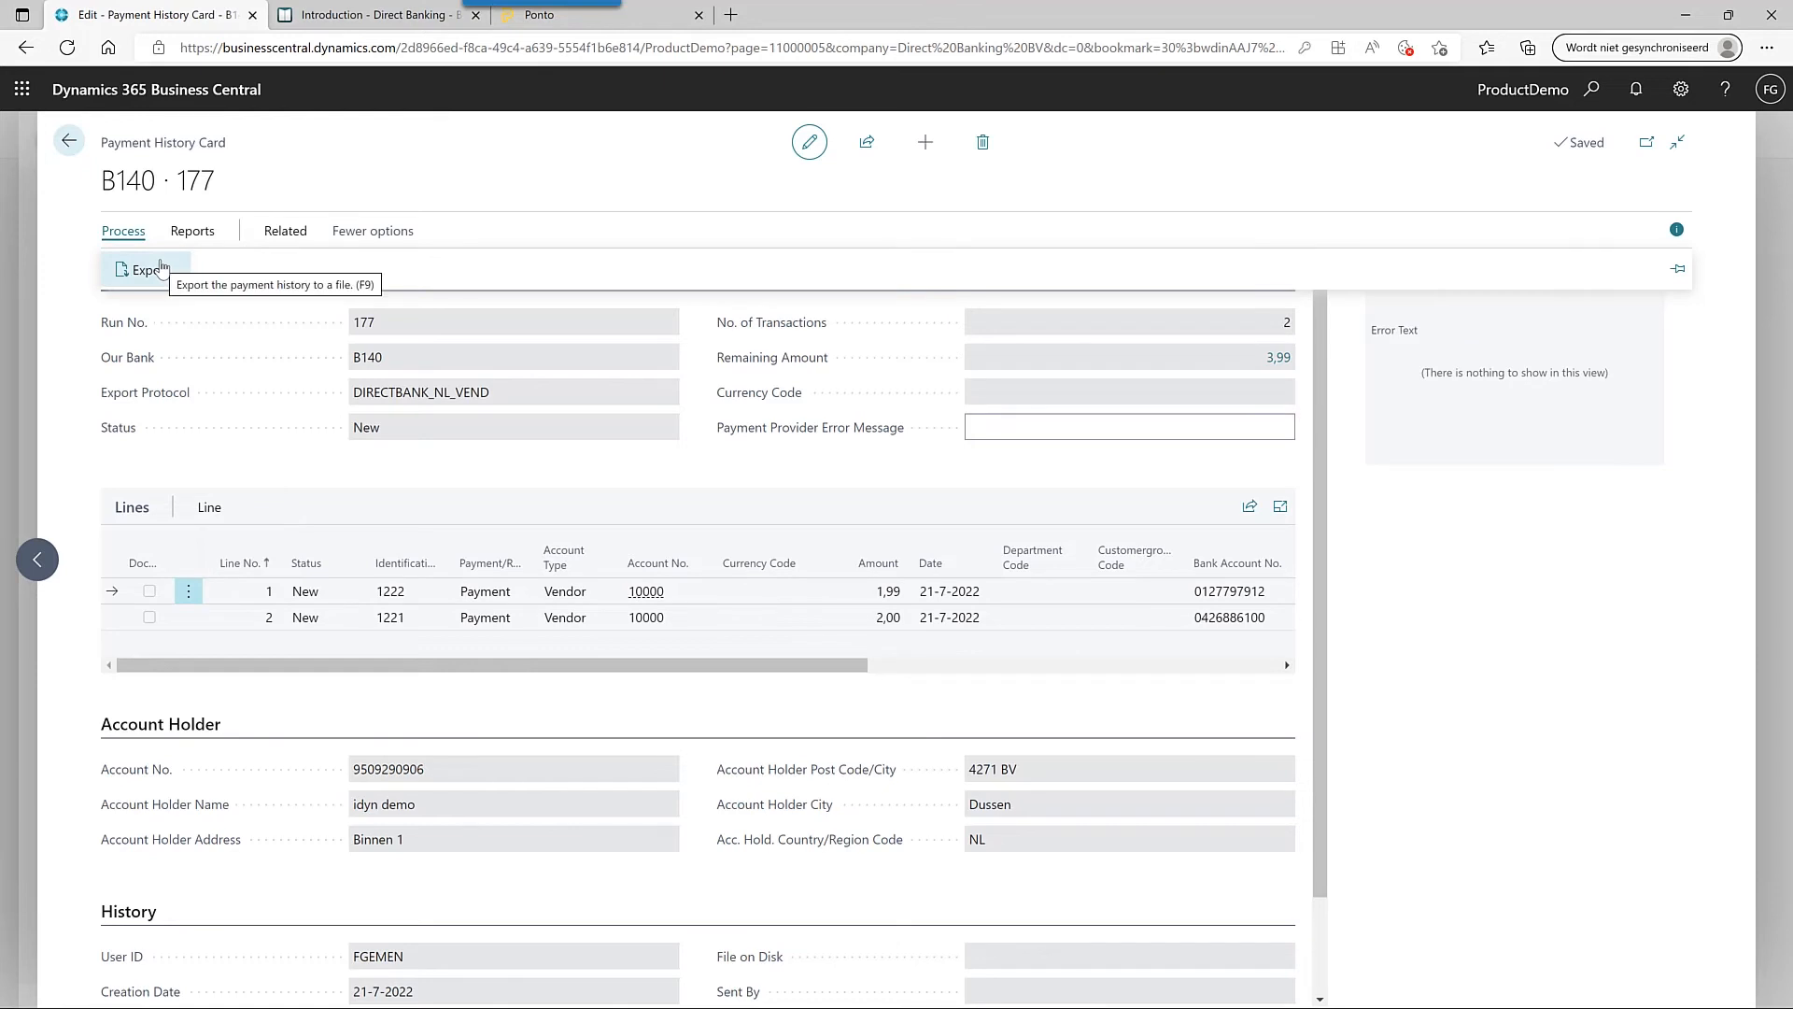
left_click(162, 269)
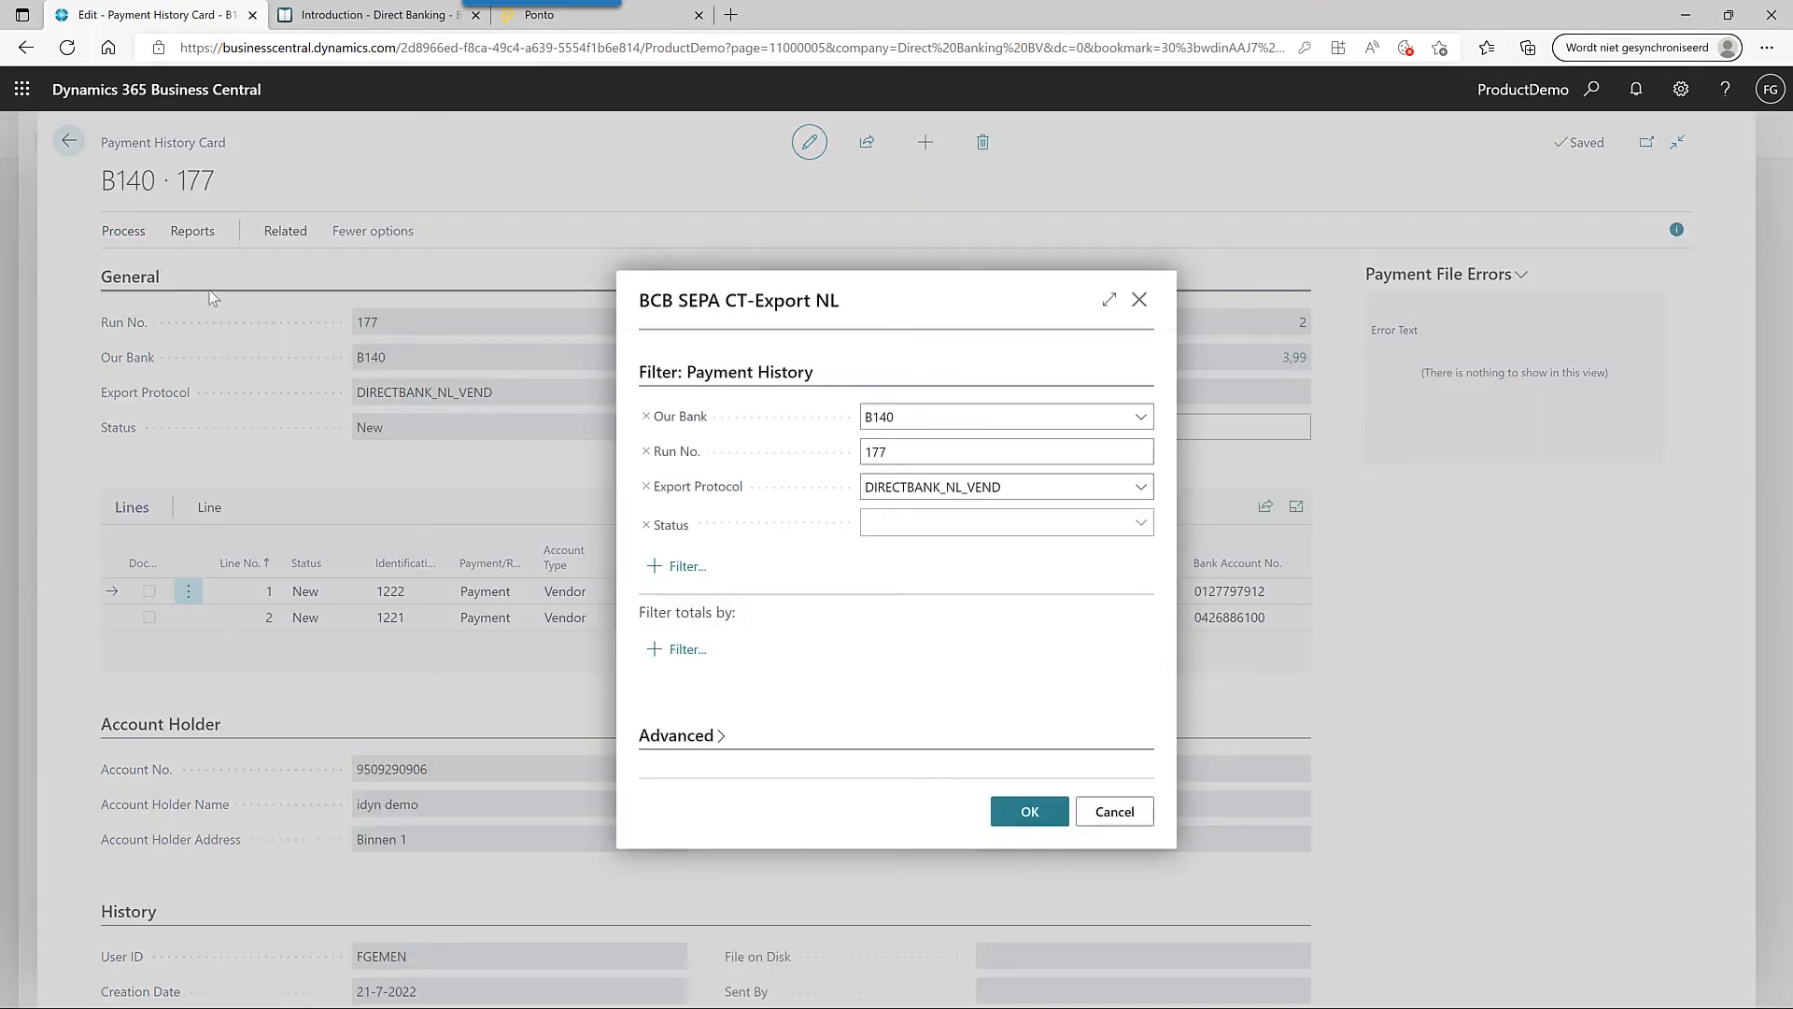
left_click(1032, 811)
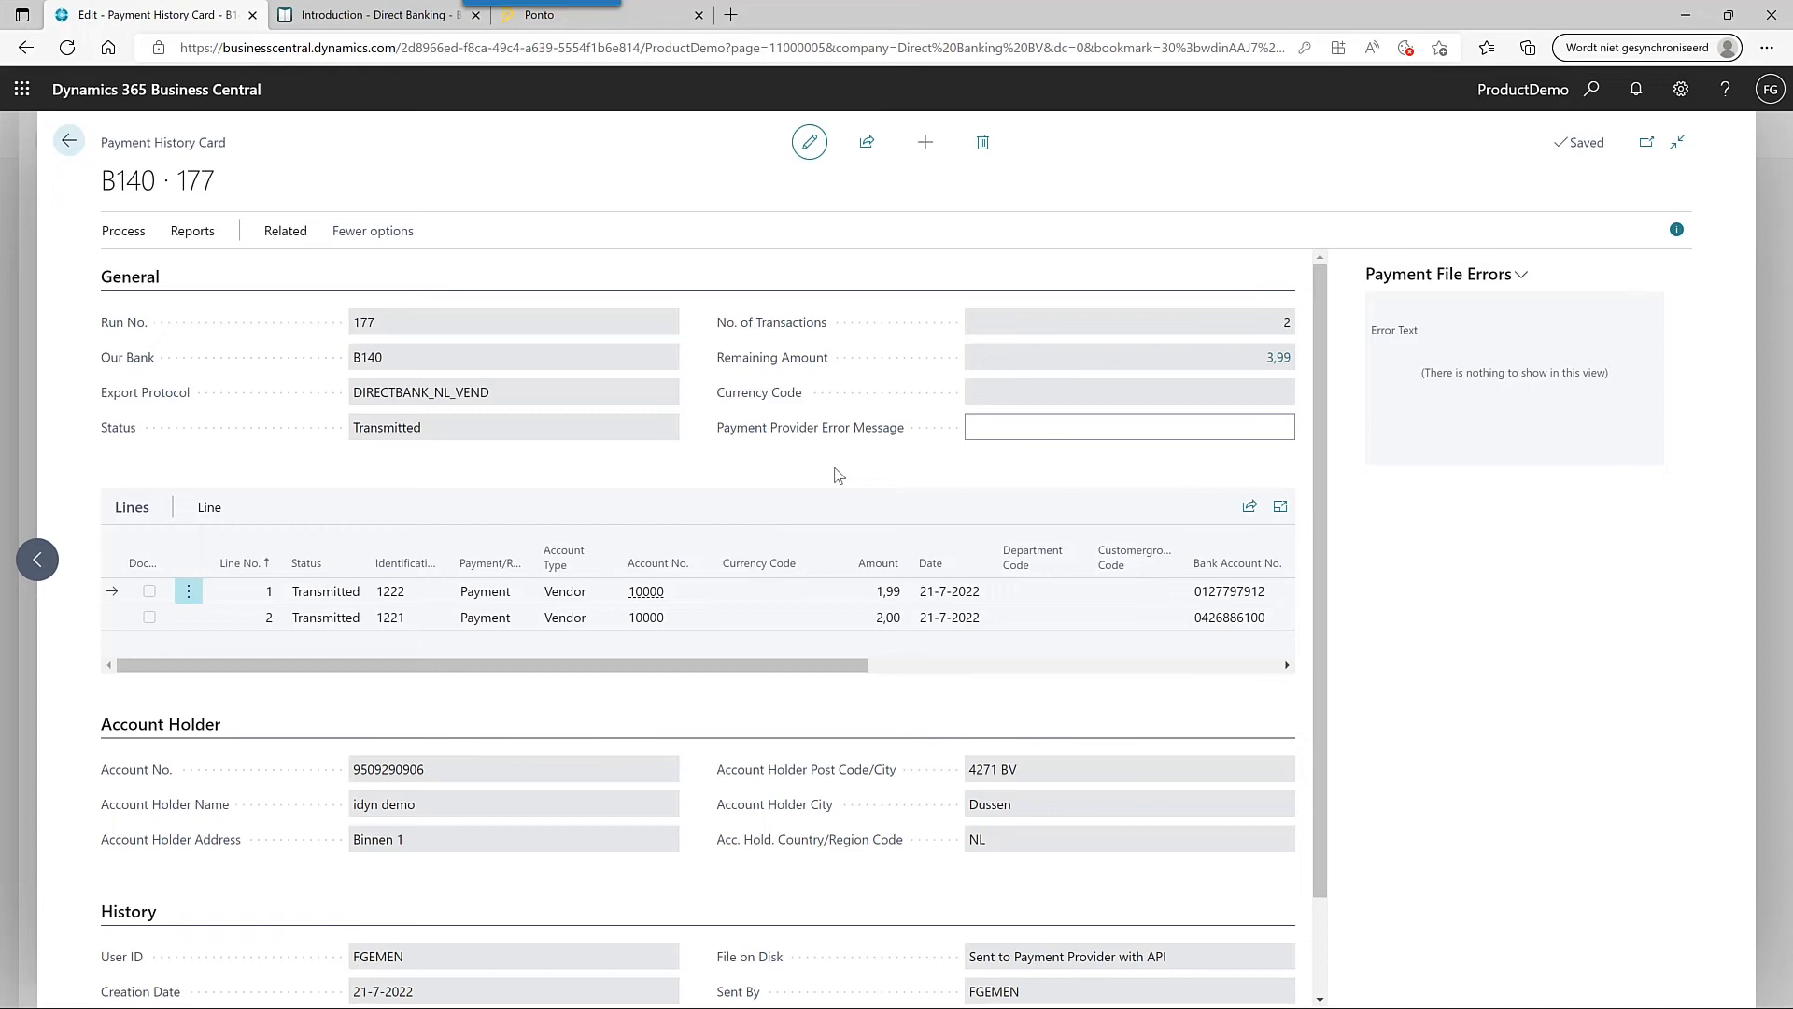
- Check the Ponto integrations page, then close the payment history card
left_click(642, 16)
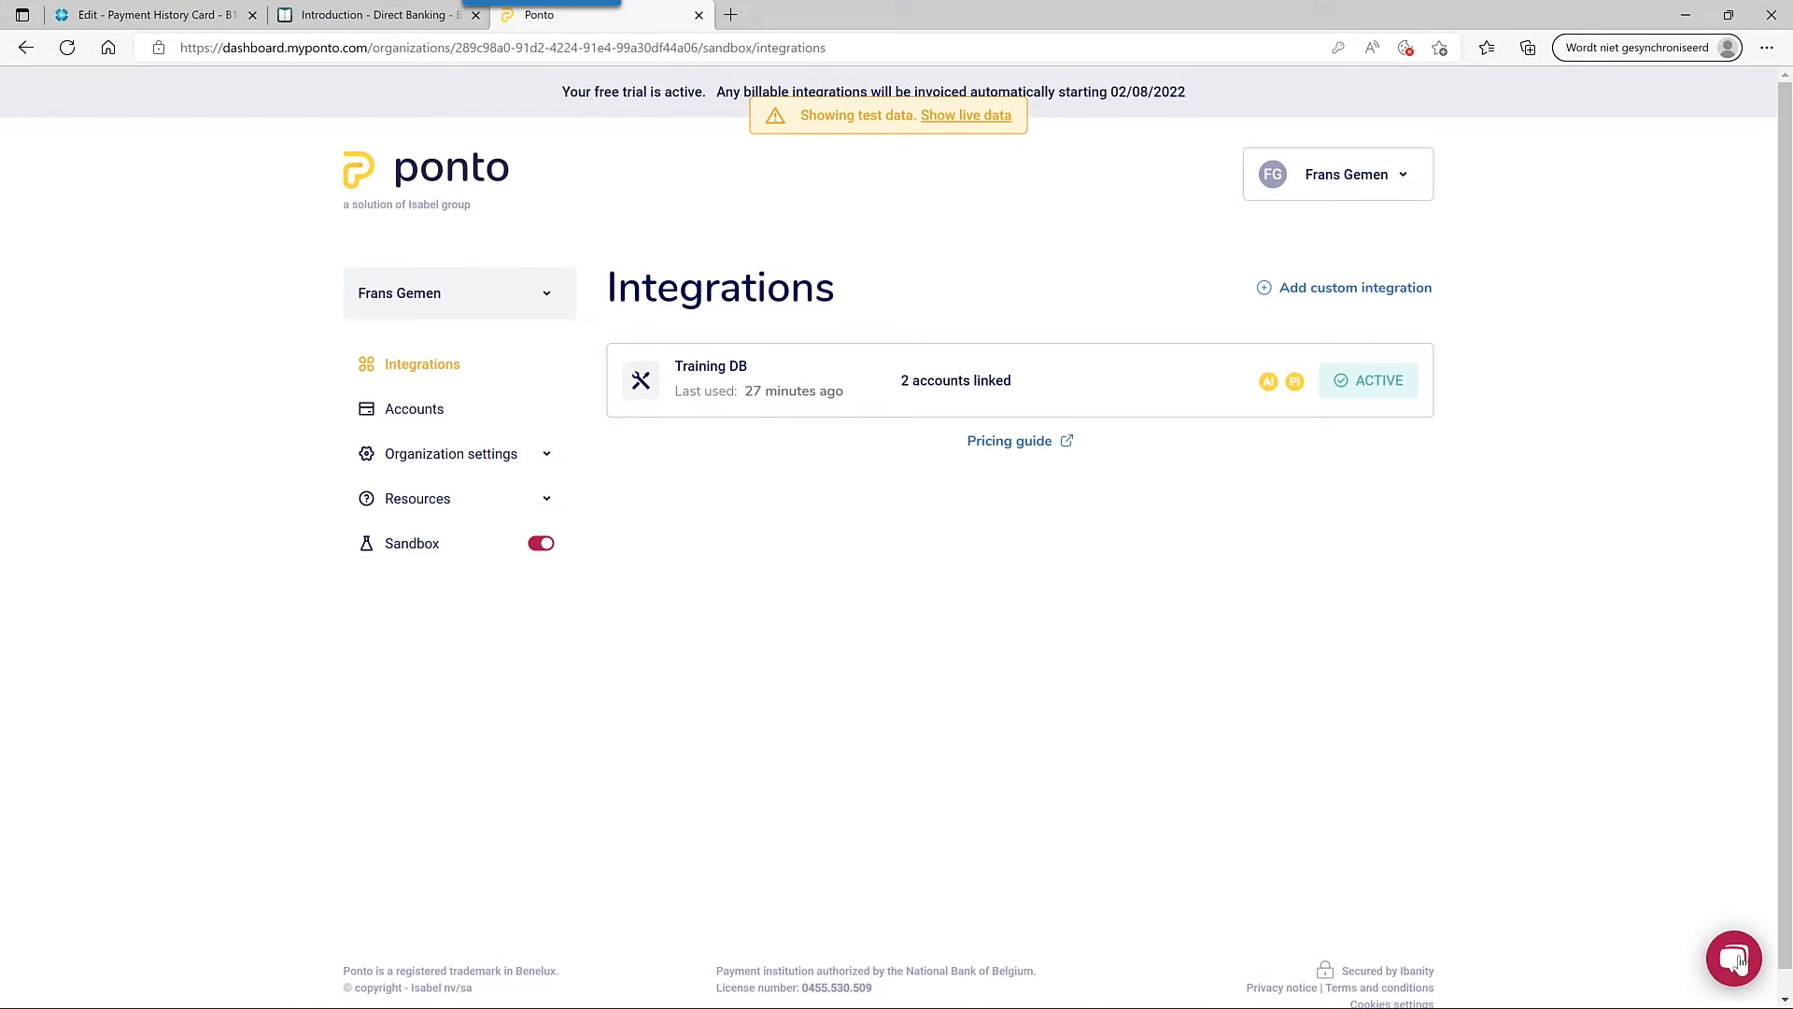
left_click(147, 11)
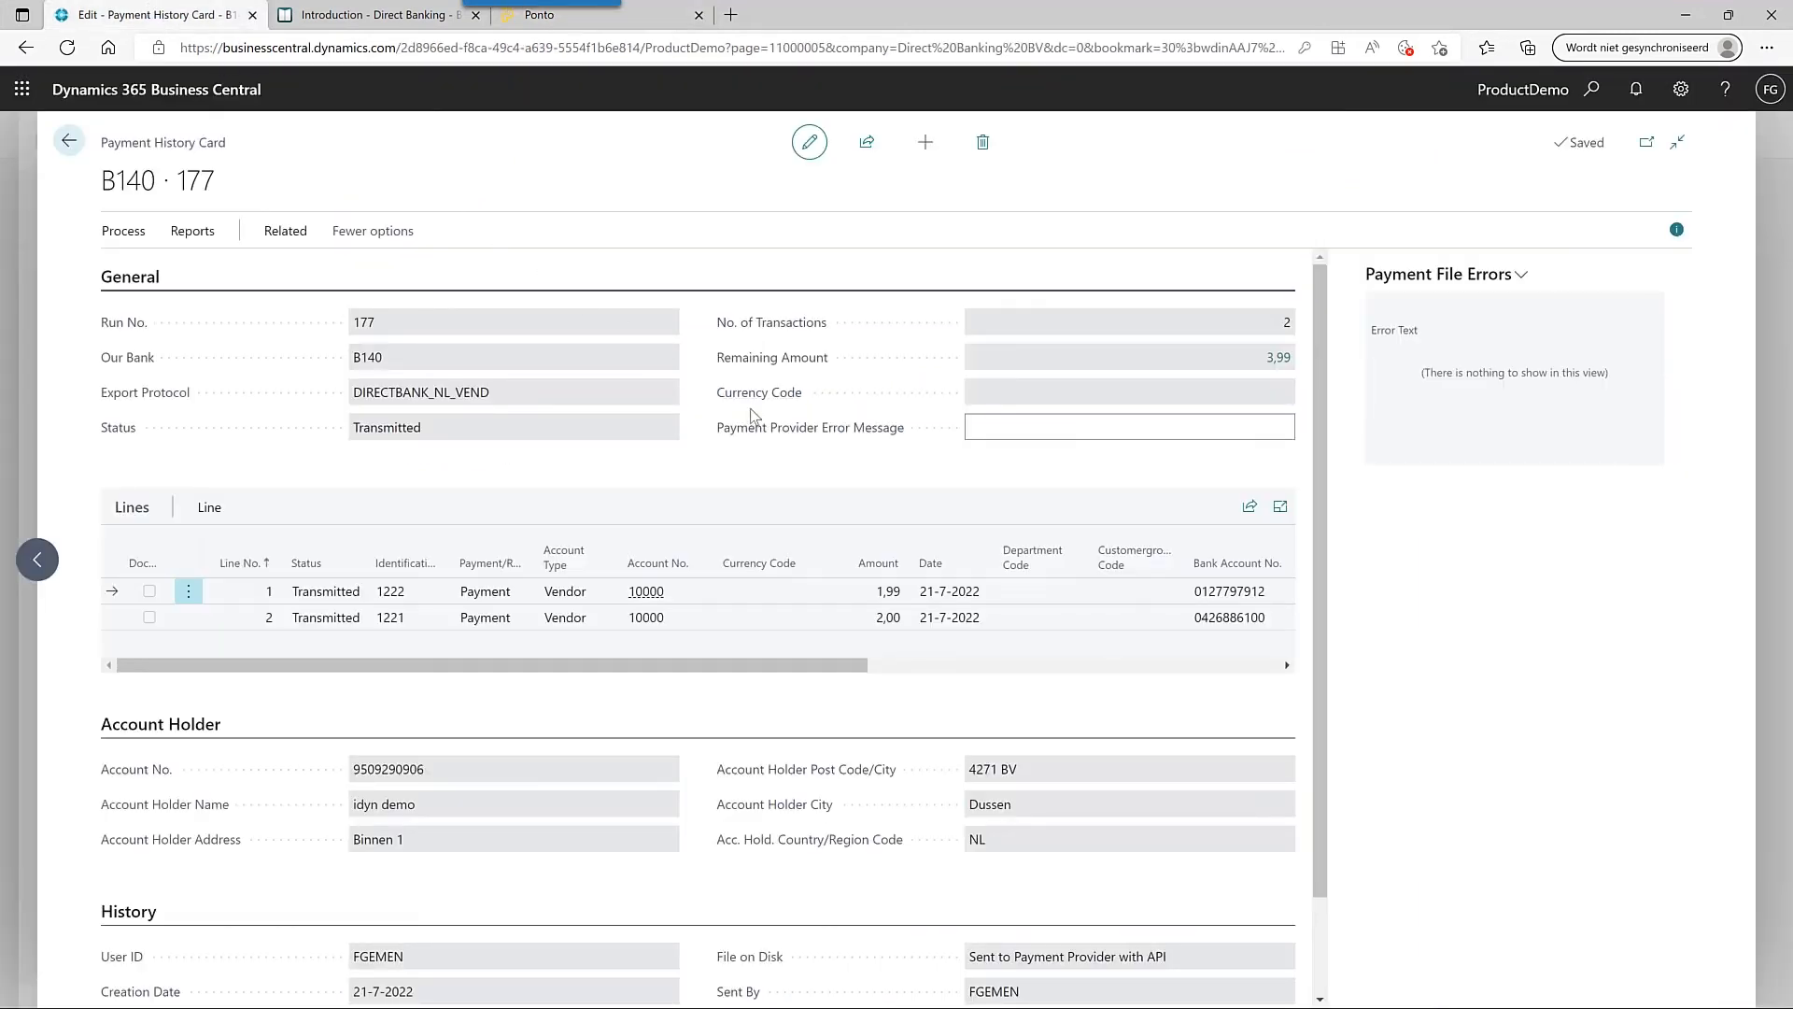
key("Escape")
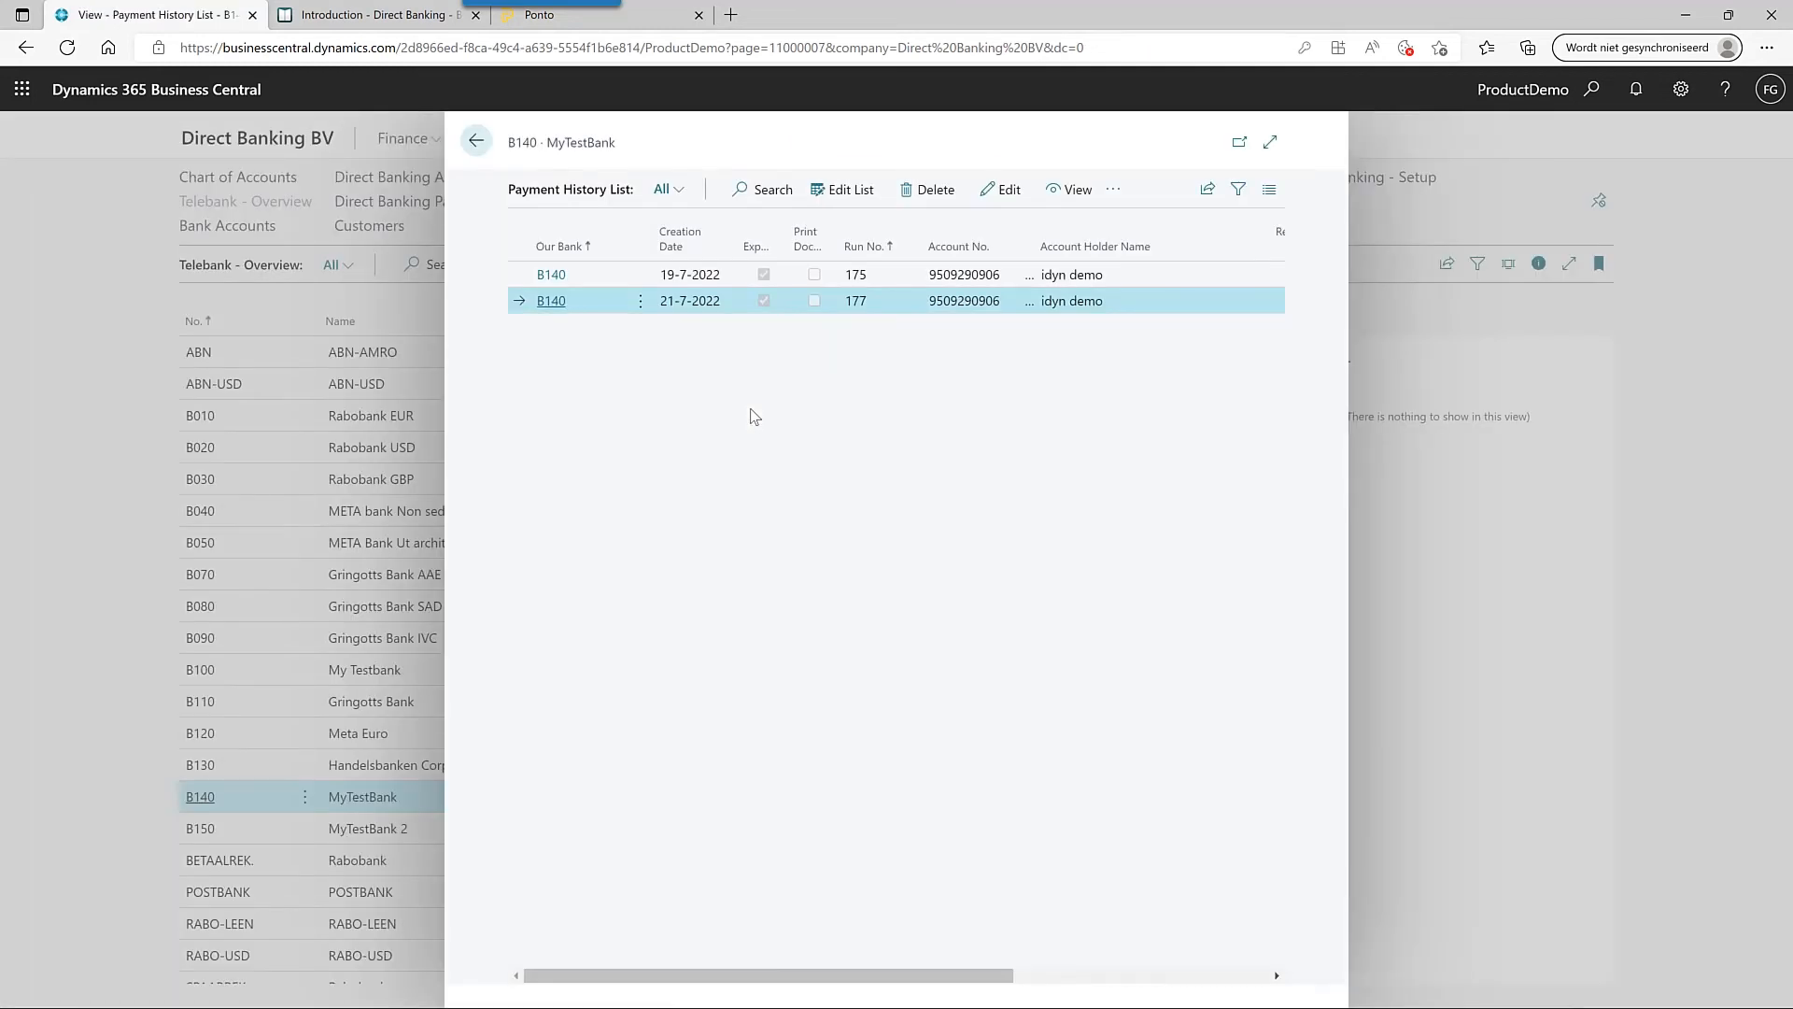
- Open the unsigned 21-7-2022 Direct Banking Payment and view its linked Fabrikam invoice 108428
key("Escape")
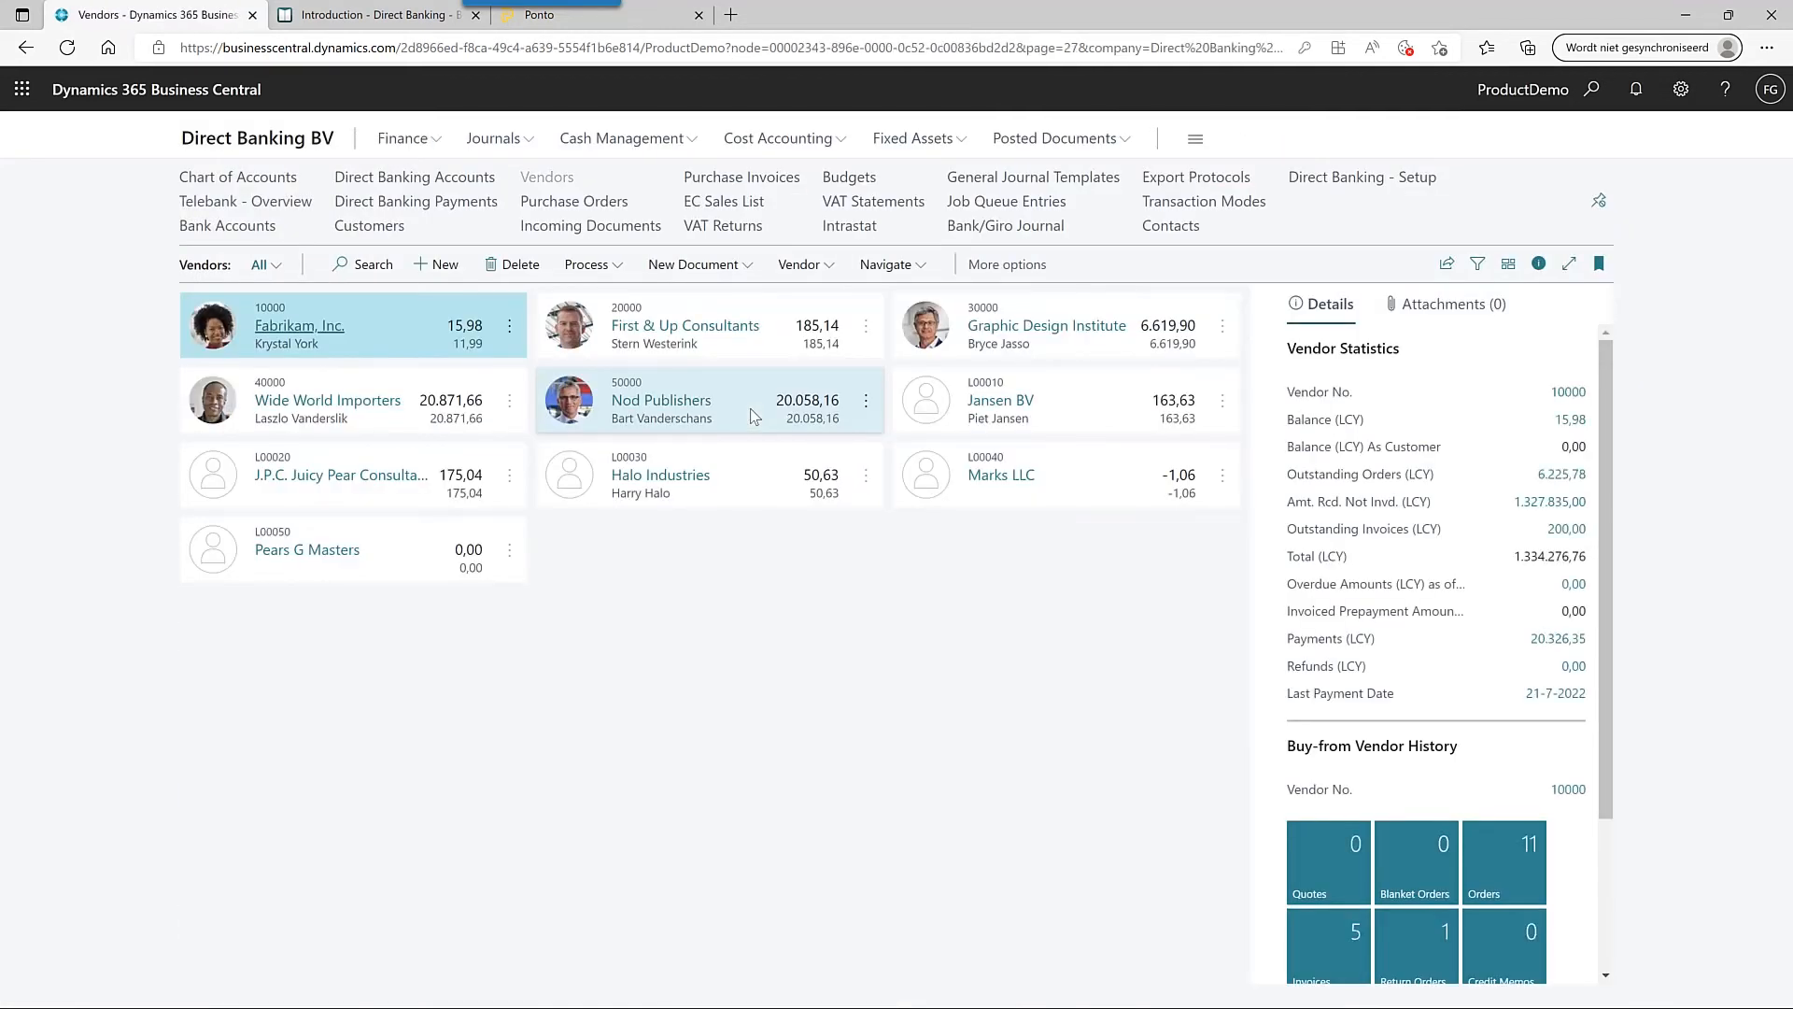
key("alt+Left")
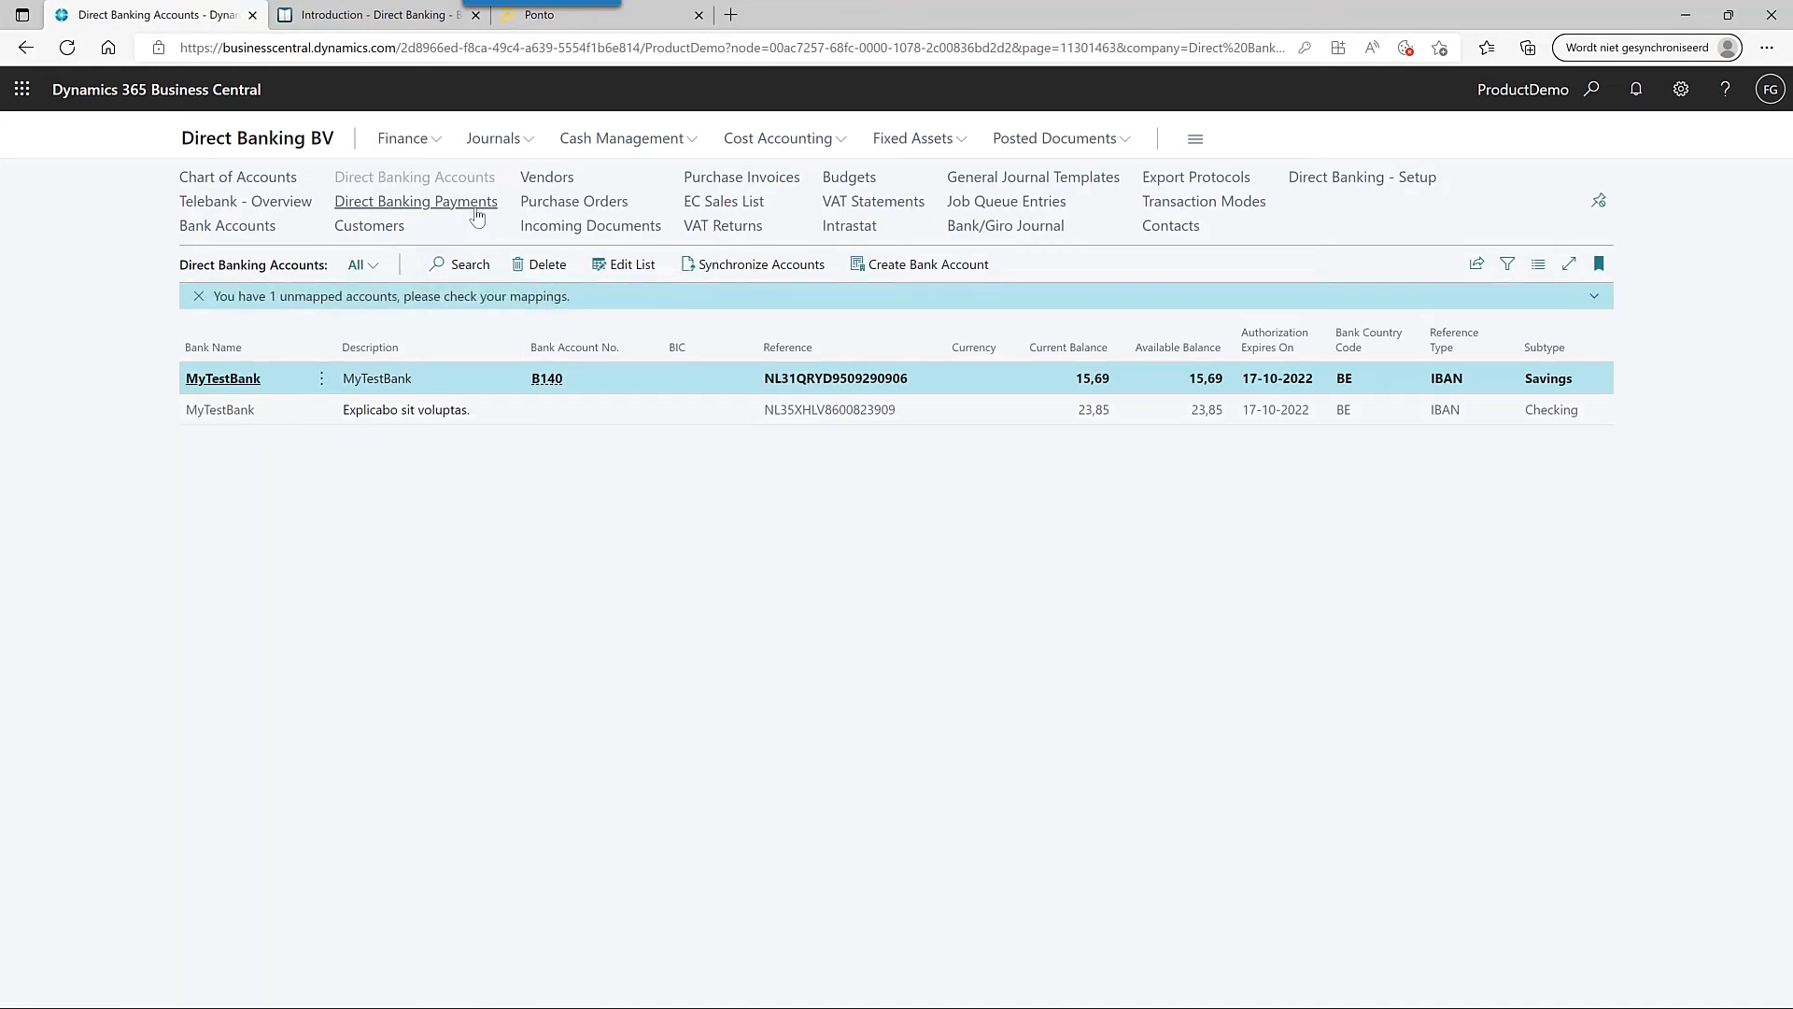
left_click(476, 210)
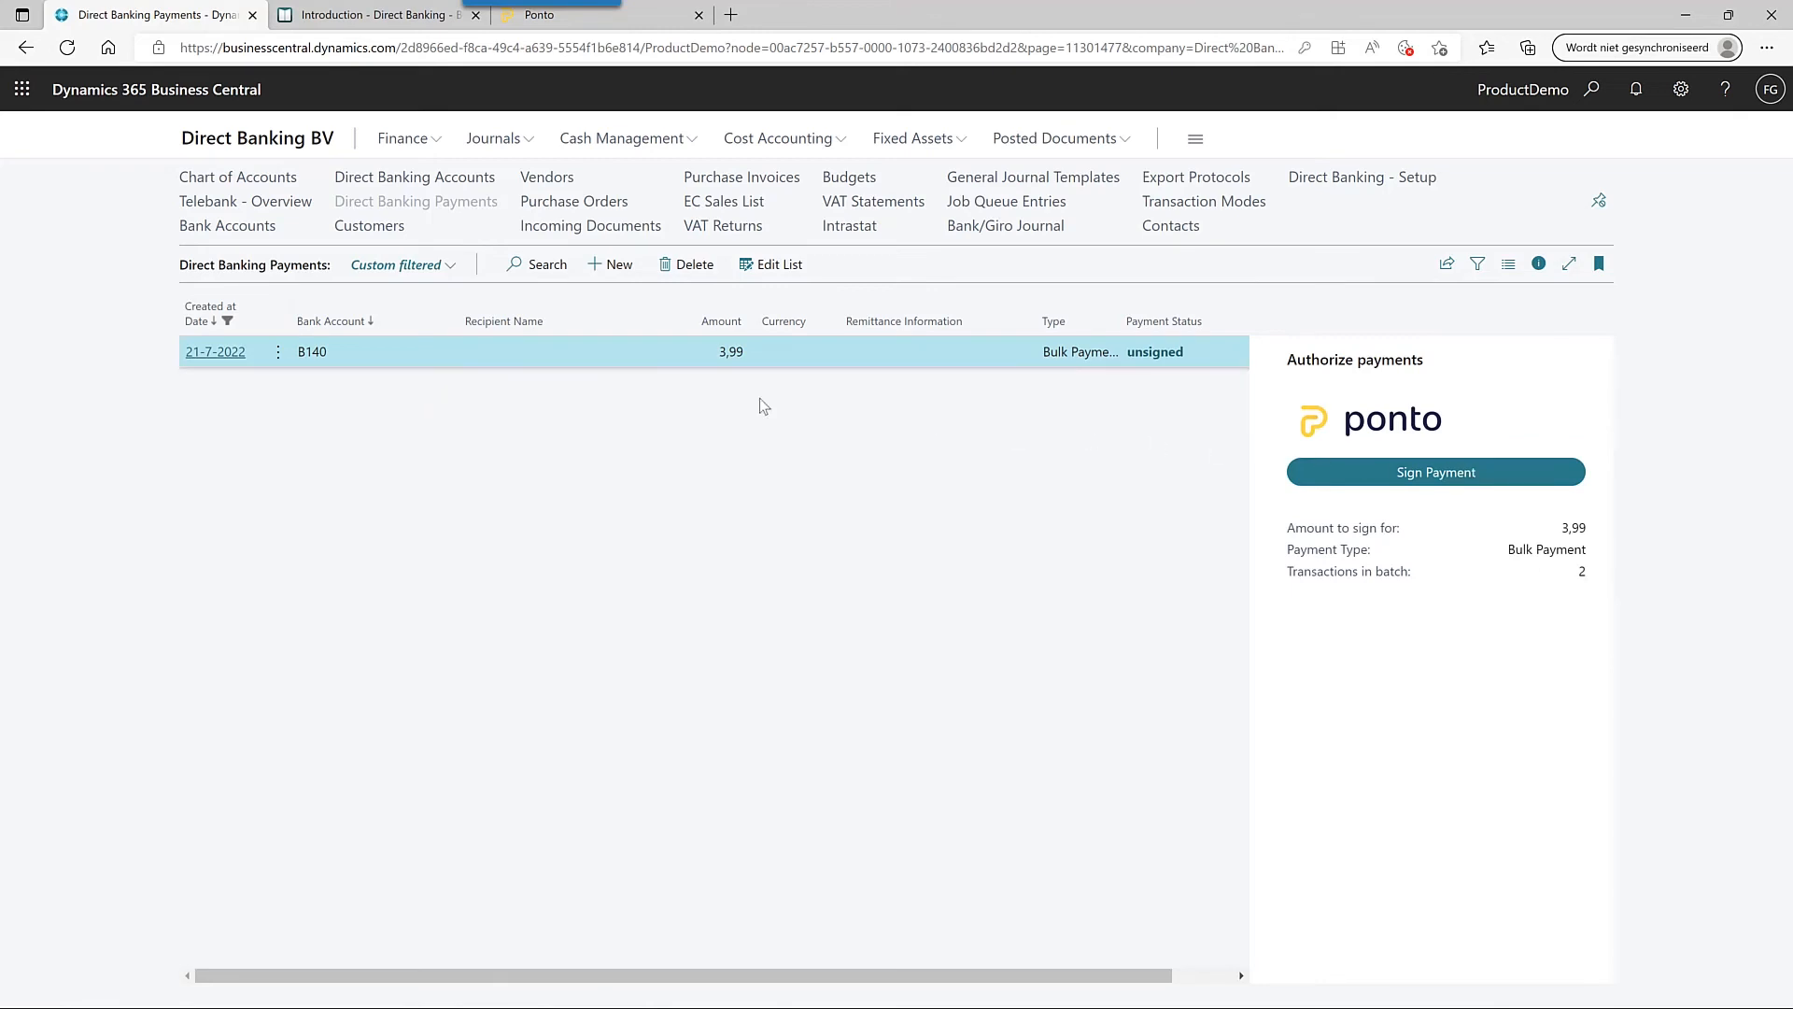
left_click(216, 353)
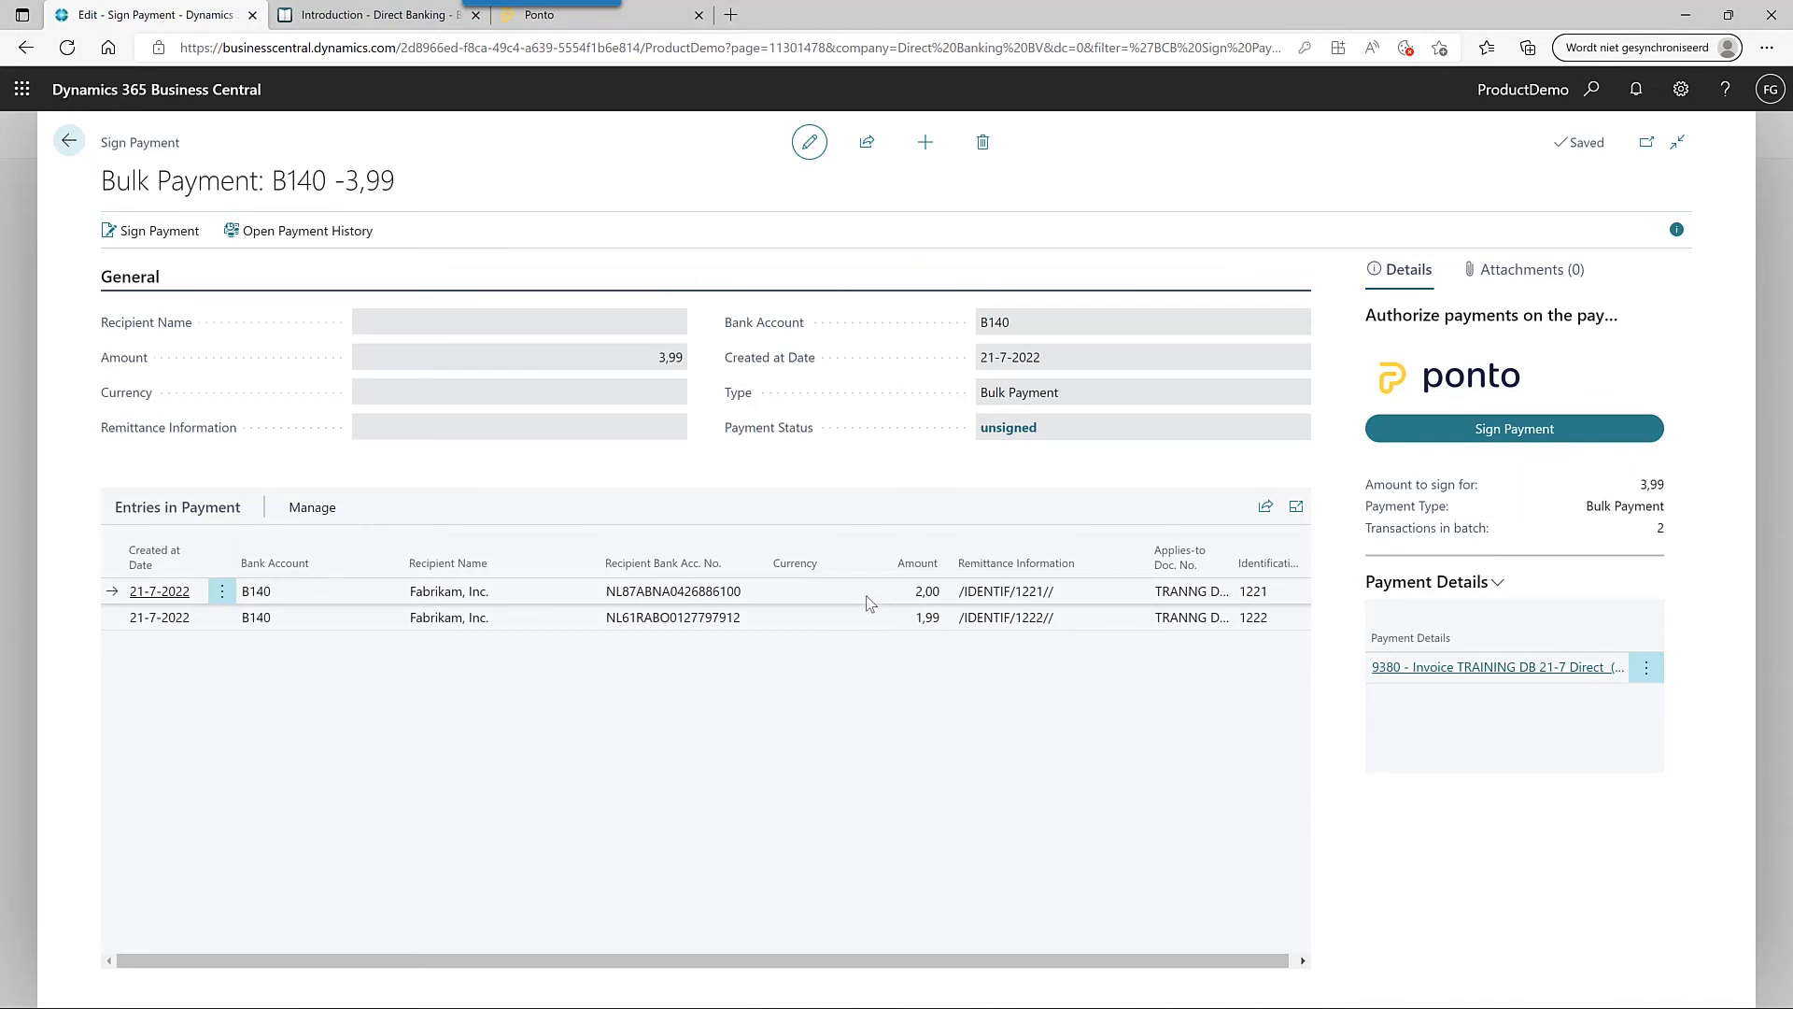
left_click(1451, 670)
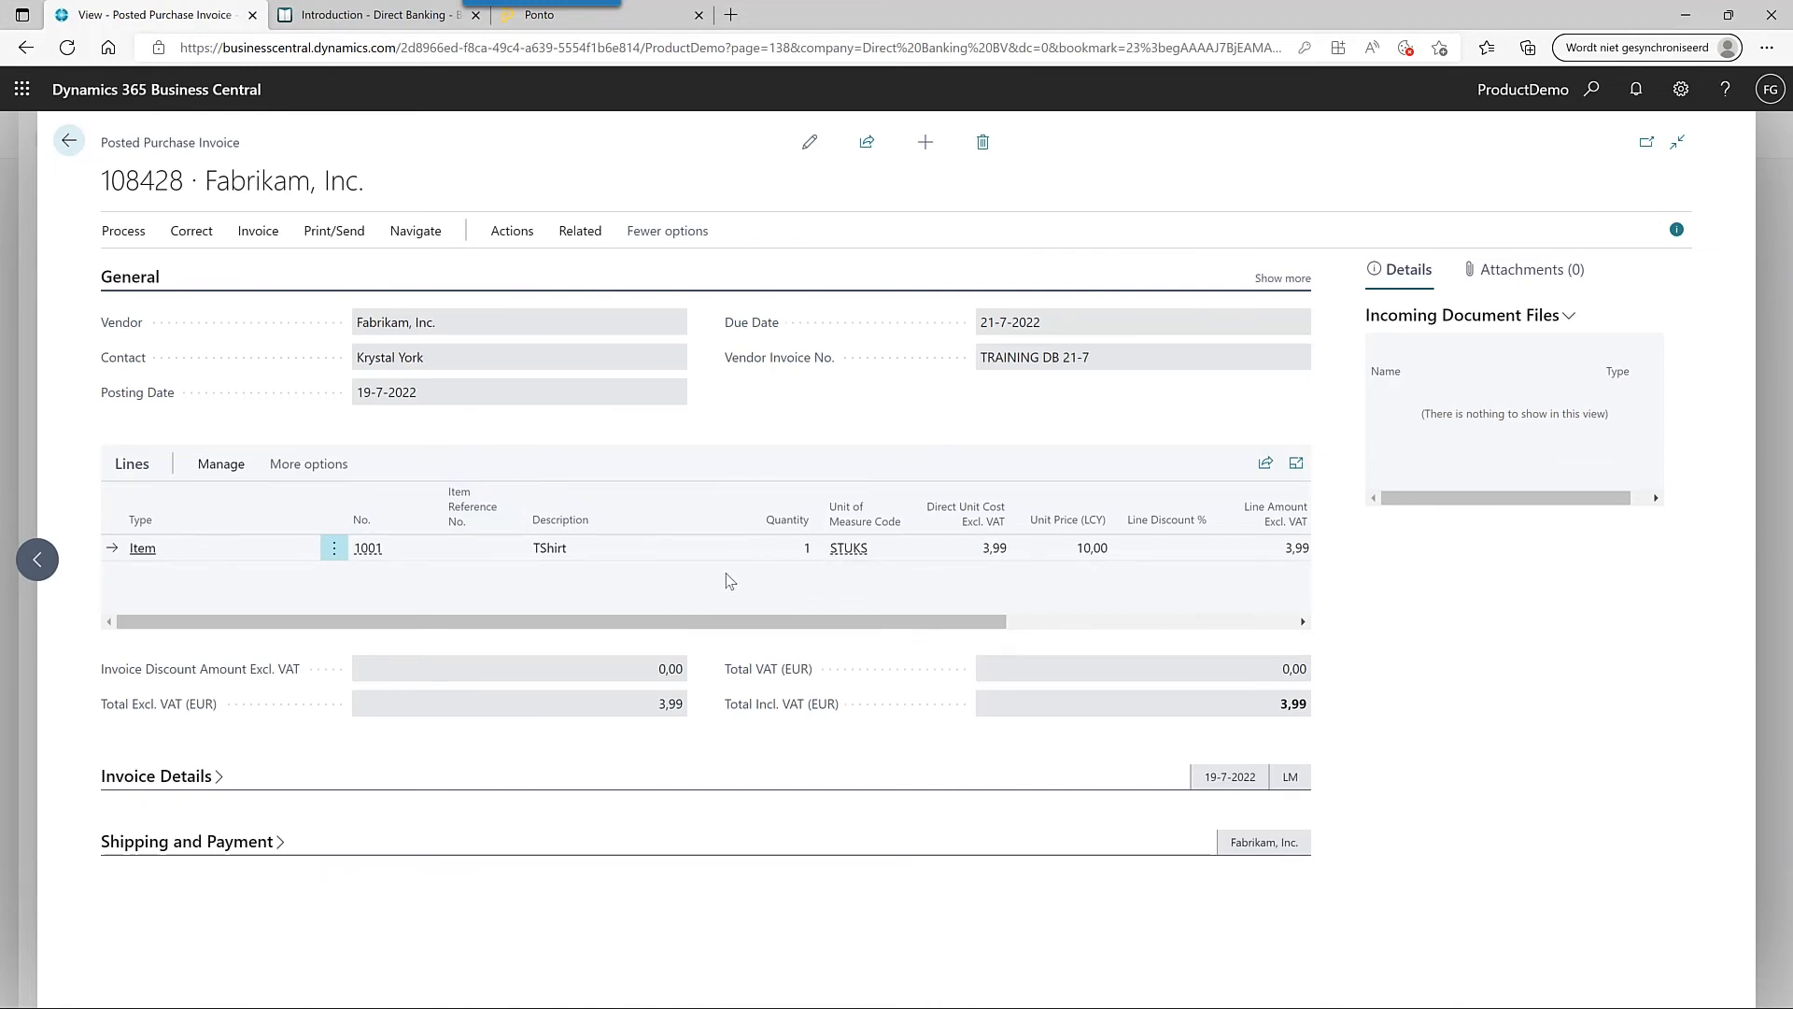
key("Escape")
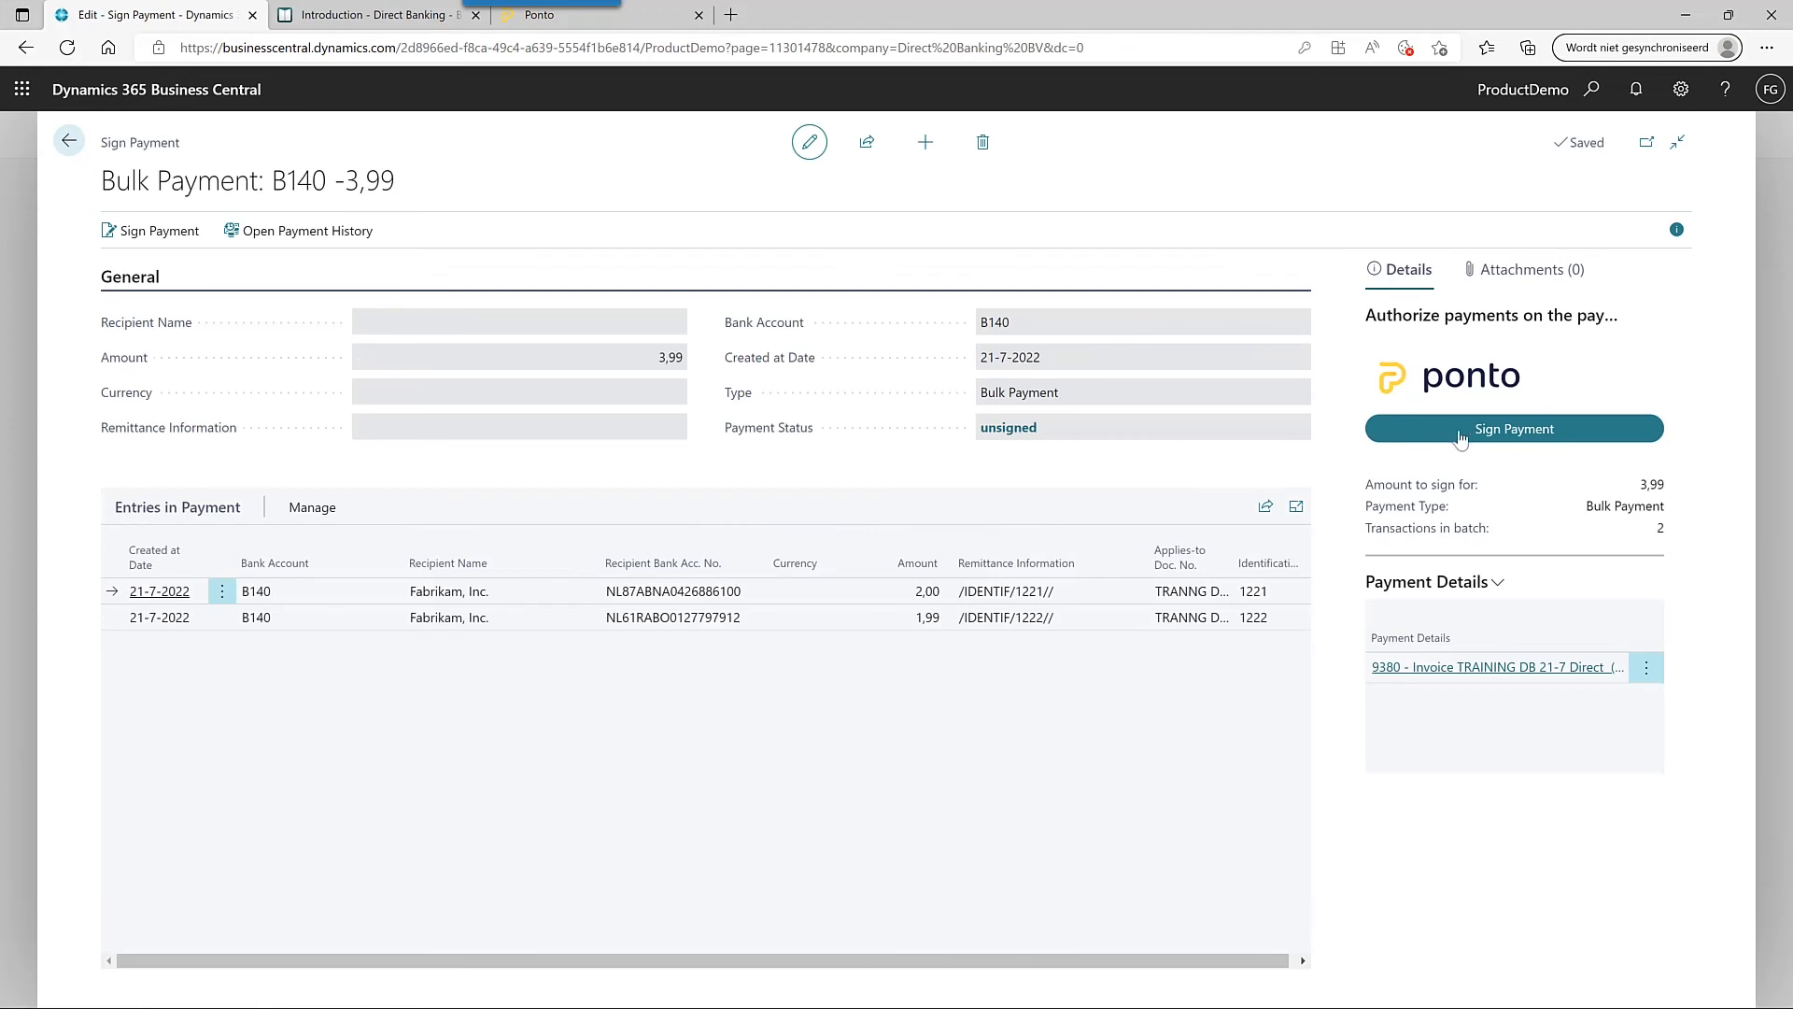
- Confirm the Ponto account password and sign the 3.99 EUR bulk payment
left_click(1461, 431)
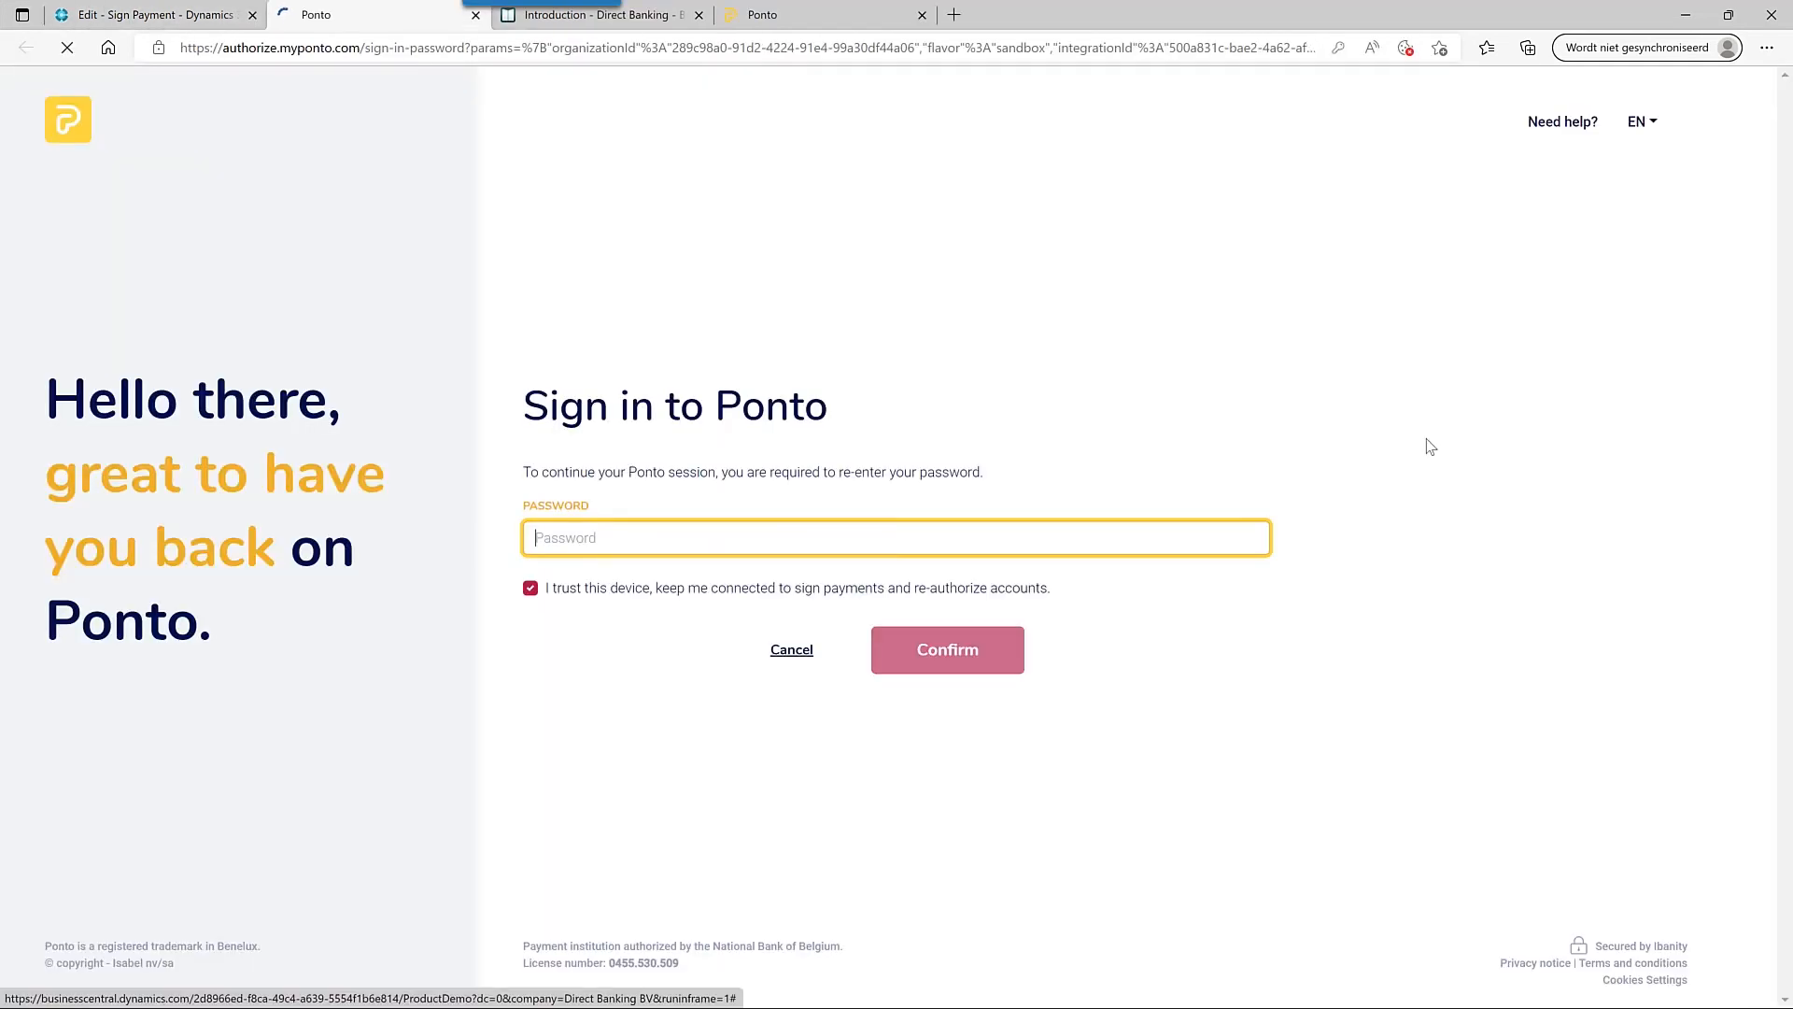
left_click(945, 538)
key("Down")
key("Down")
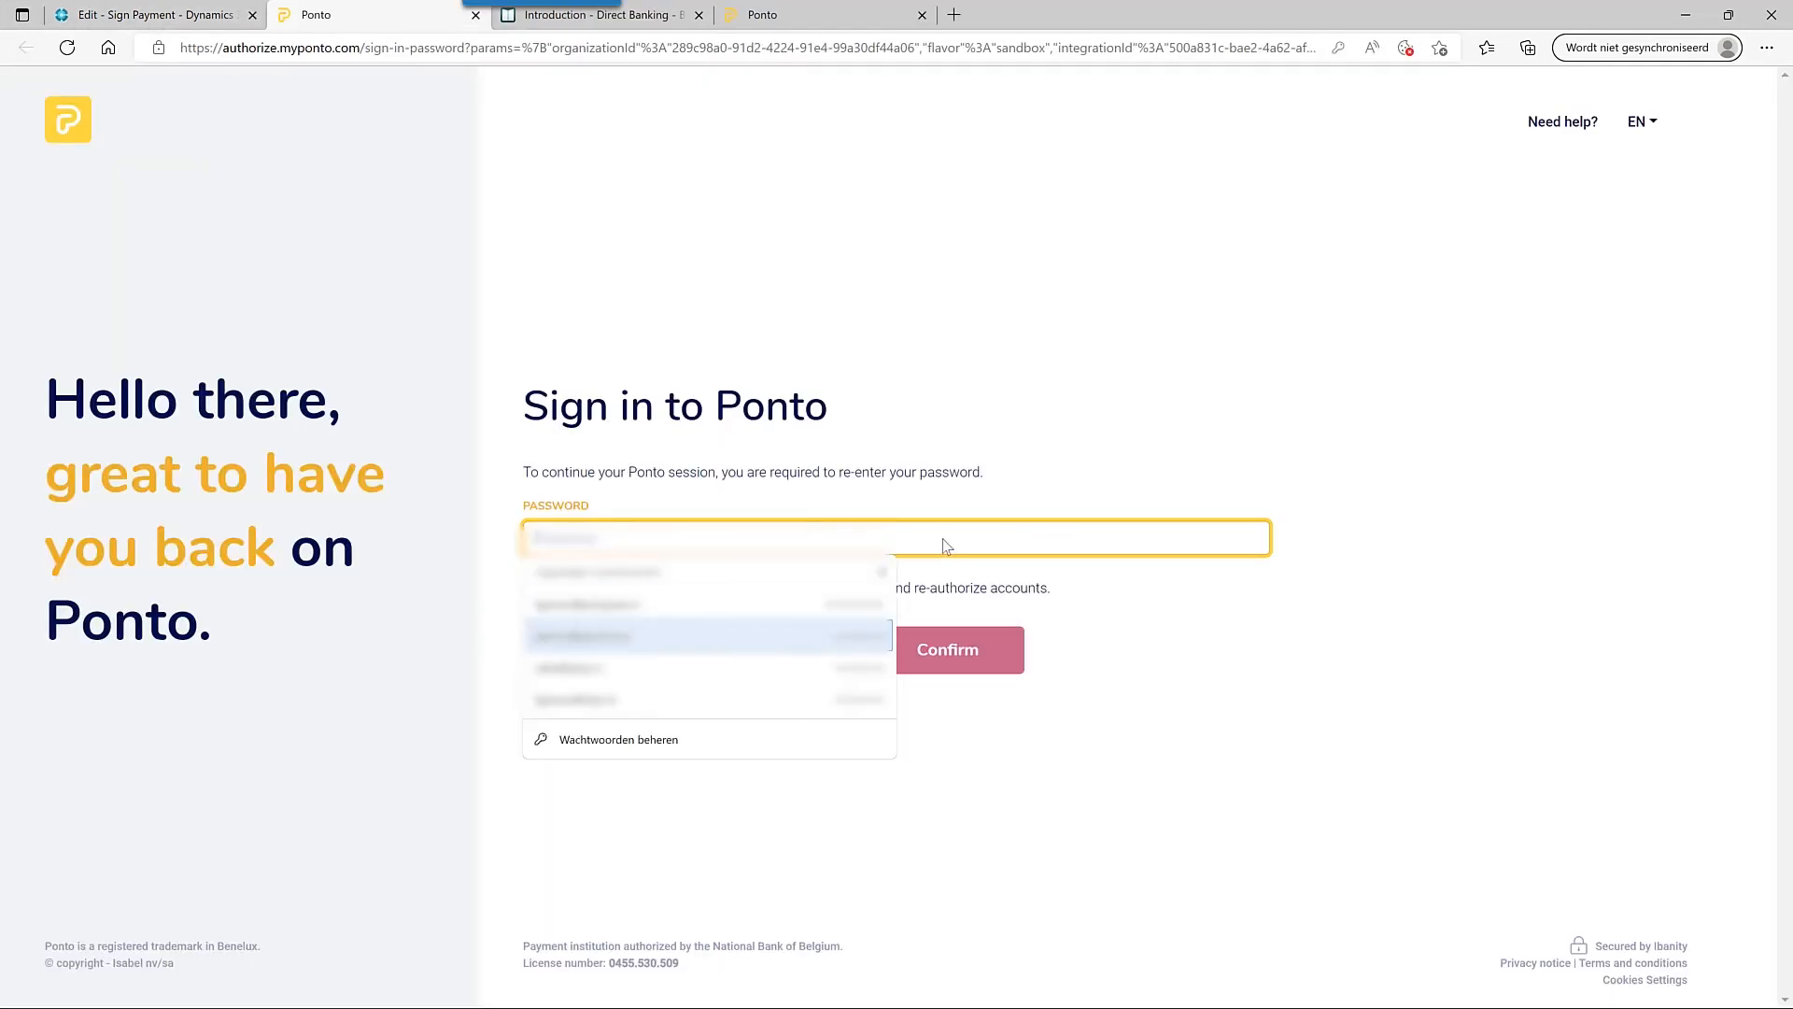
key("Up")
key("Return")
left_click(983, 654)
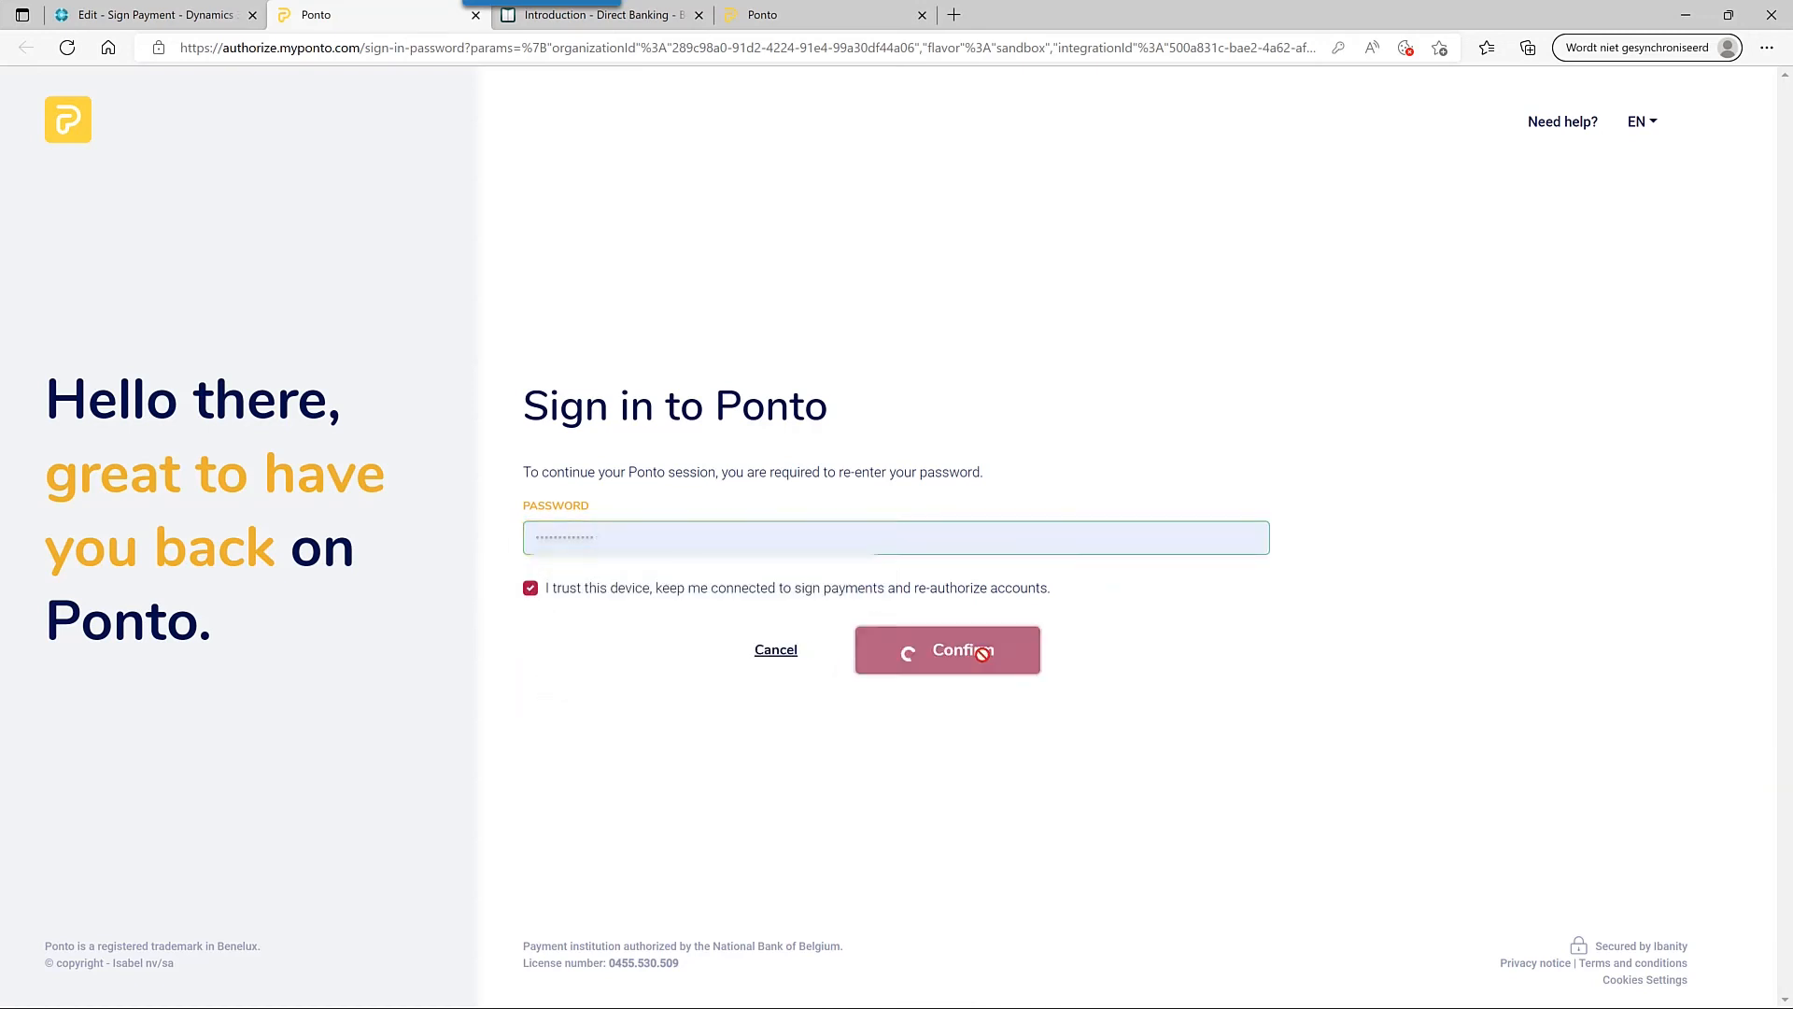
scroll(987, 641, "down", 1)
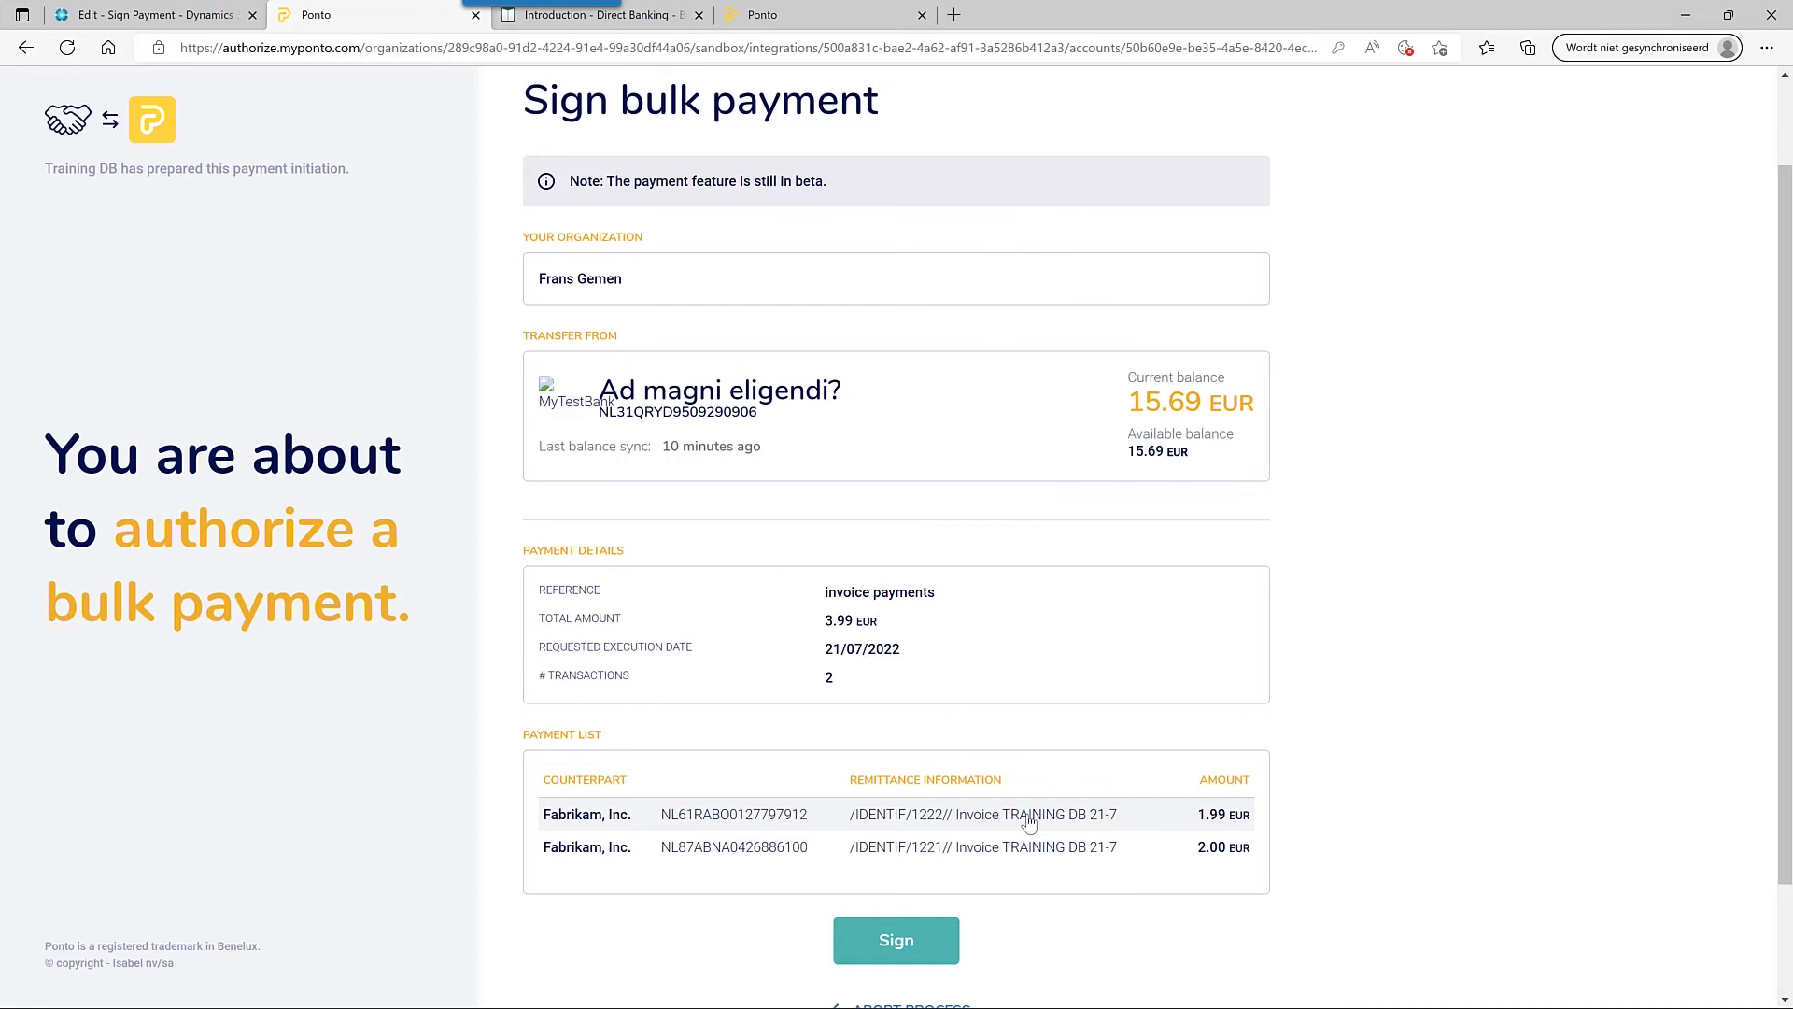
left_click(896, 941)
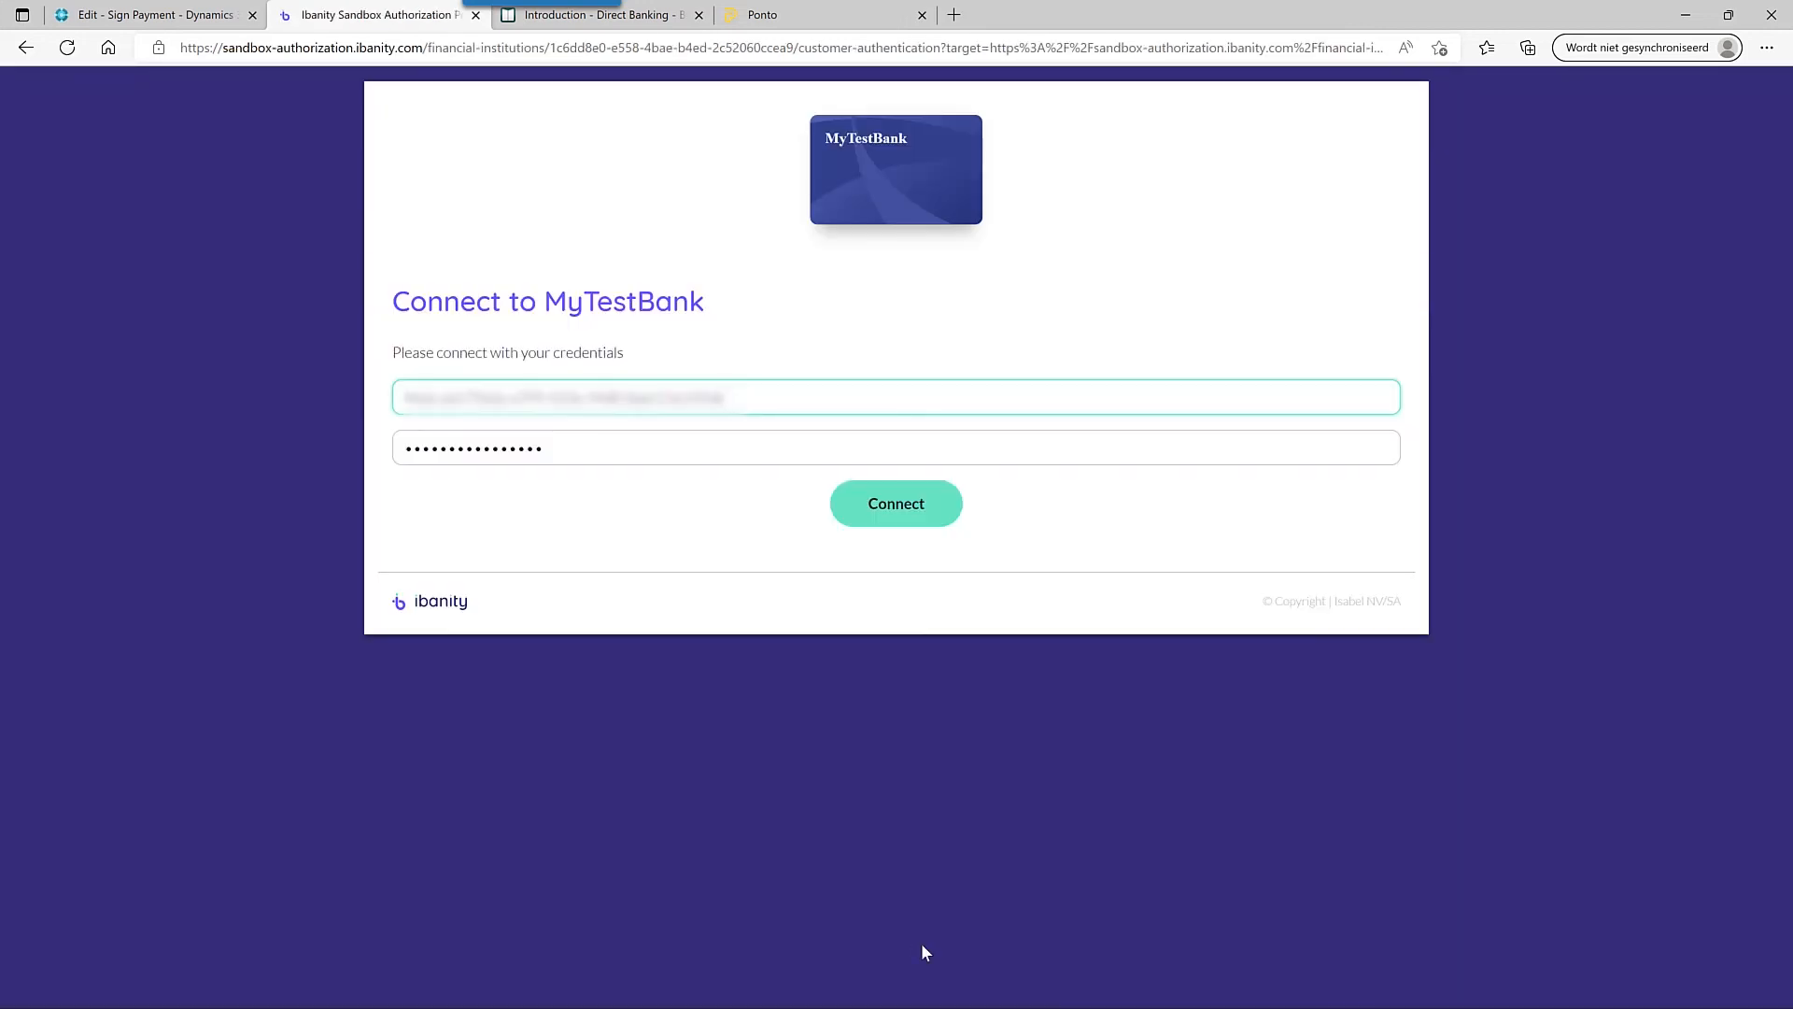
- Connect to MyTestBank and submit the login and payment approval e-signature codes
left_click(888, 511)
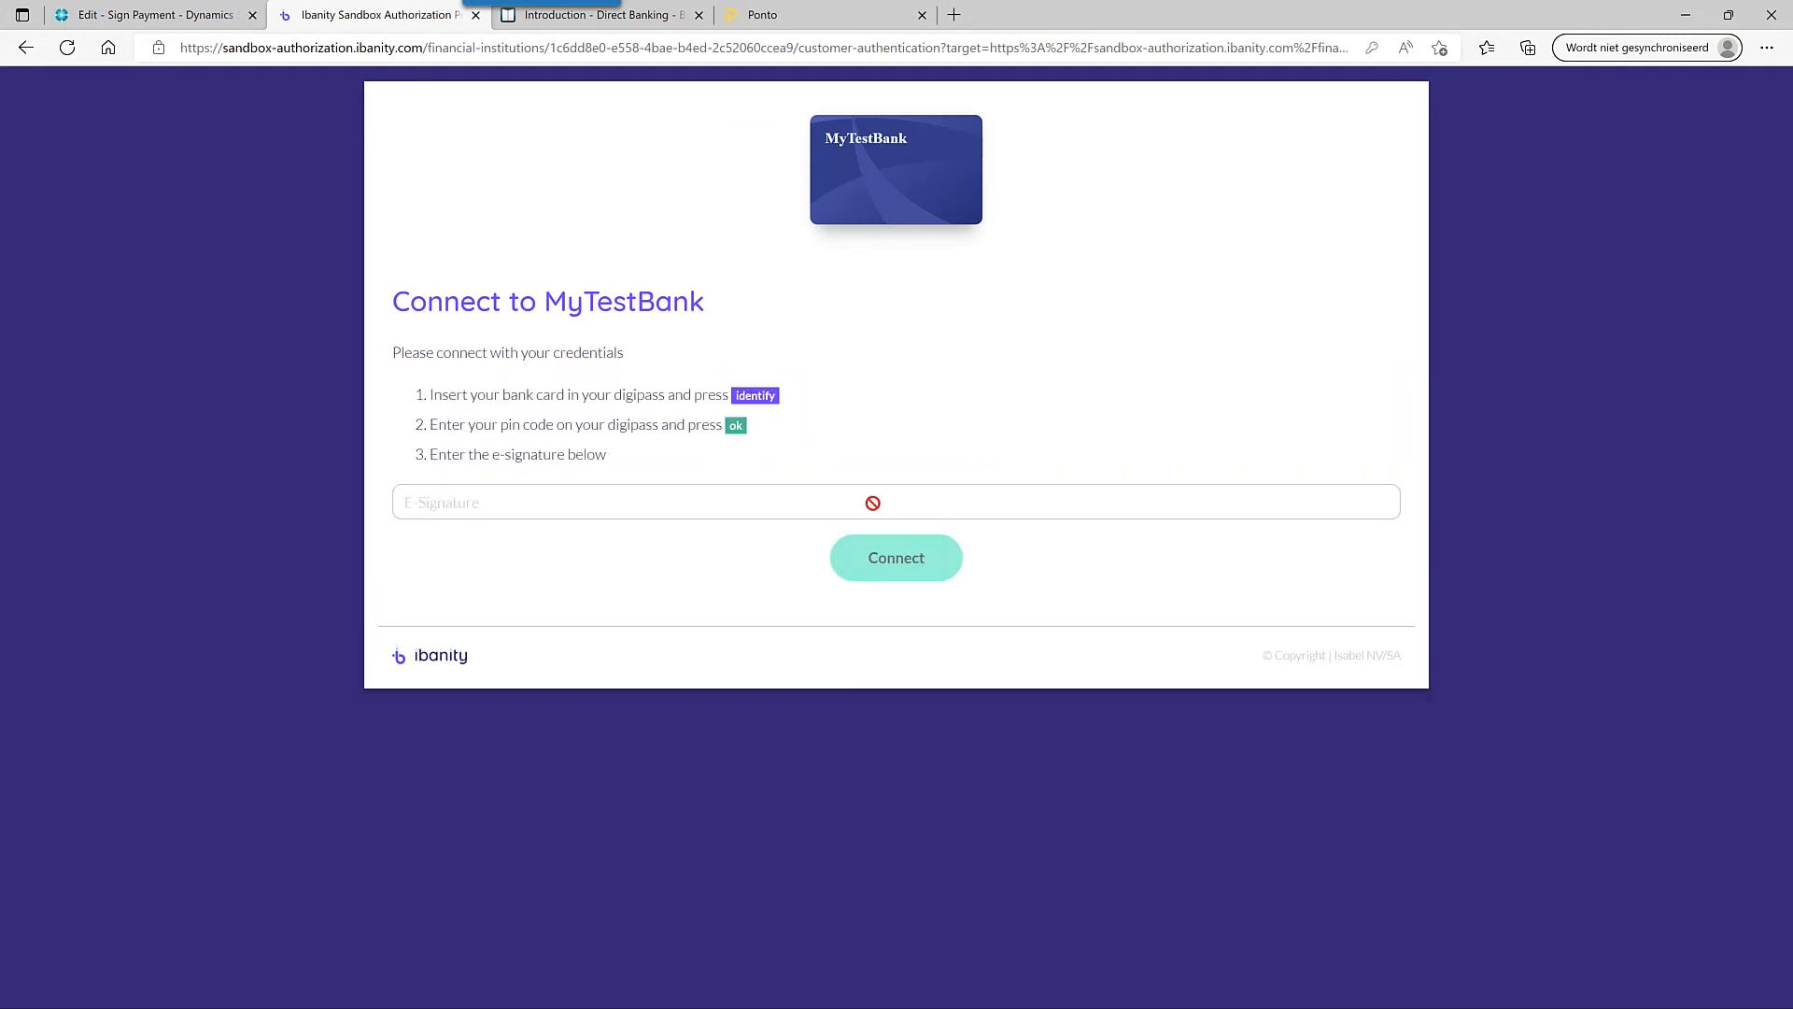
left_click(664, 500)
type("12")
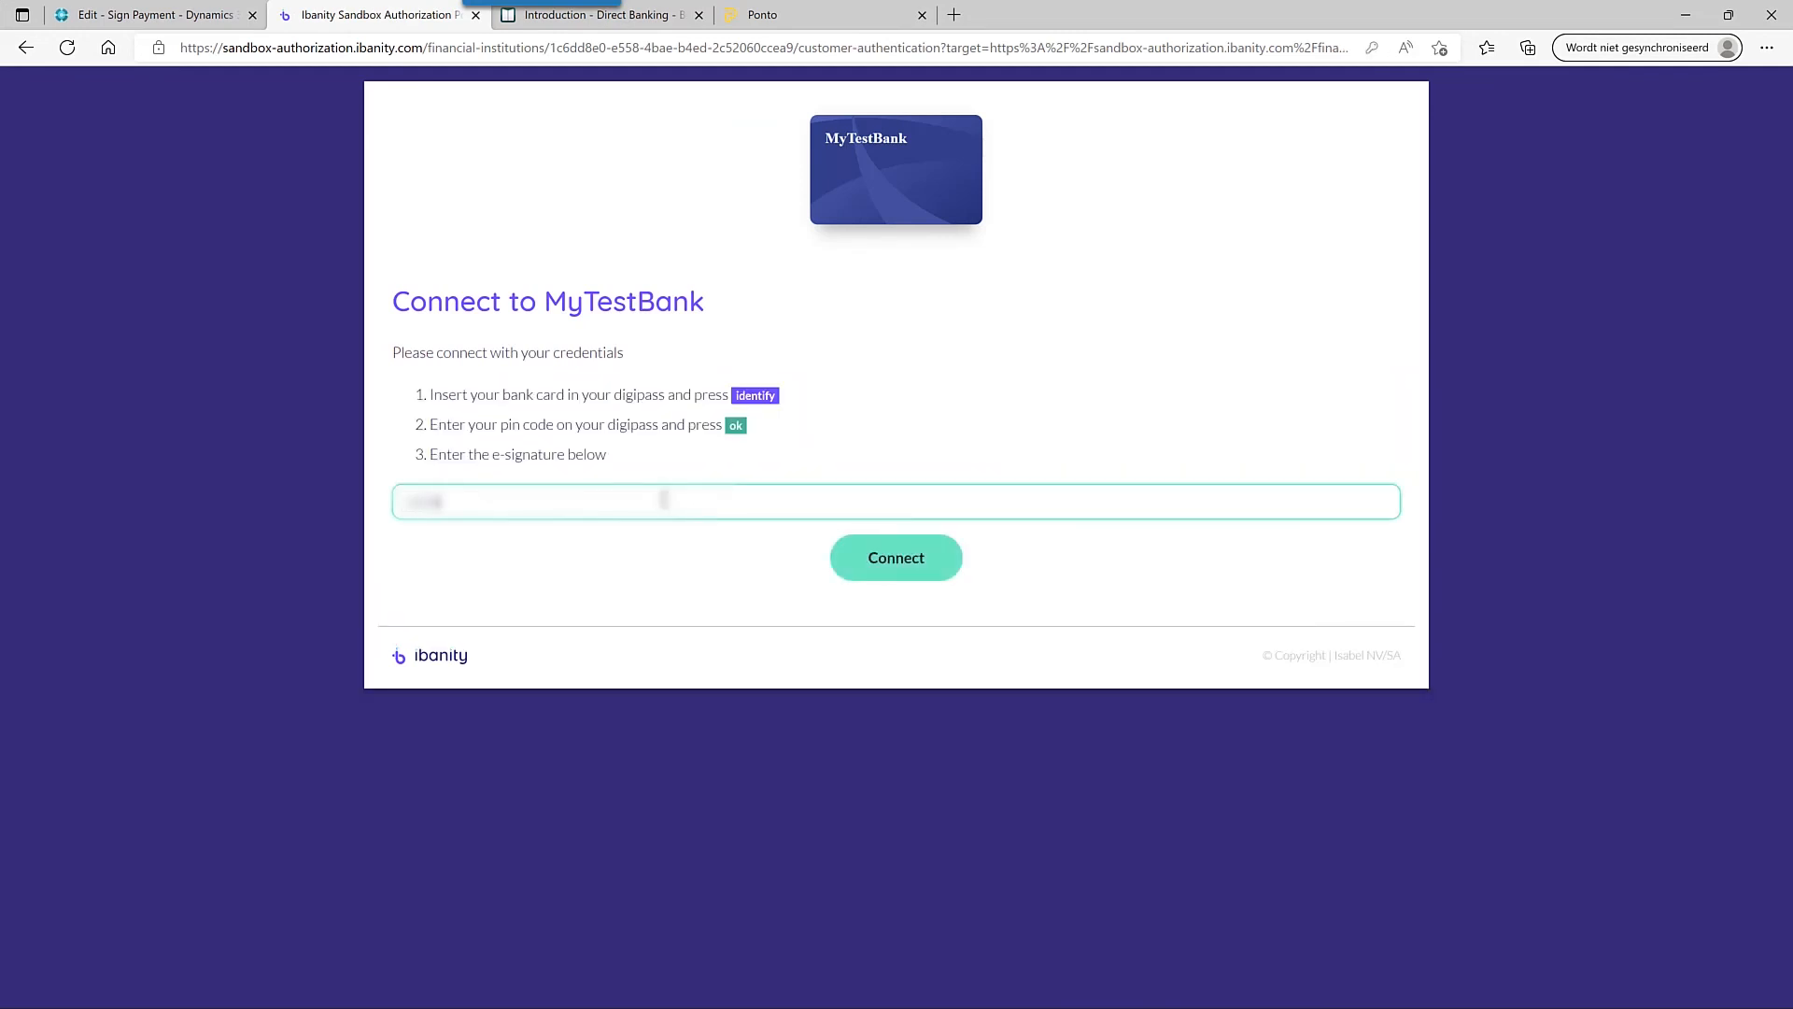
left_click(910, 567)
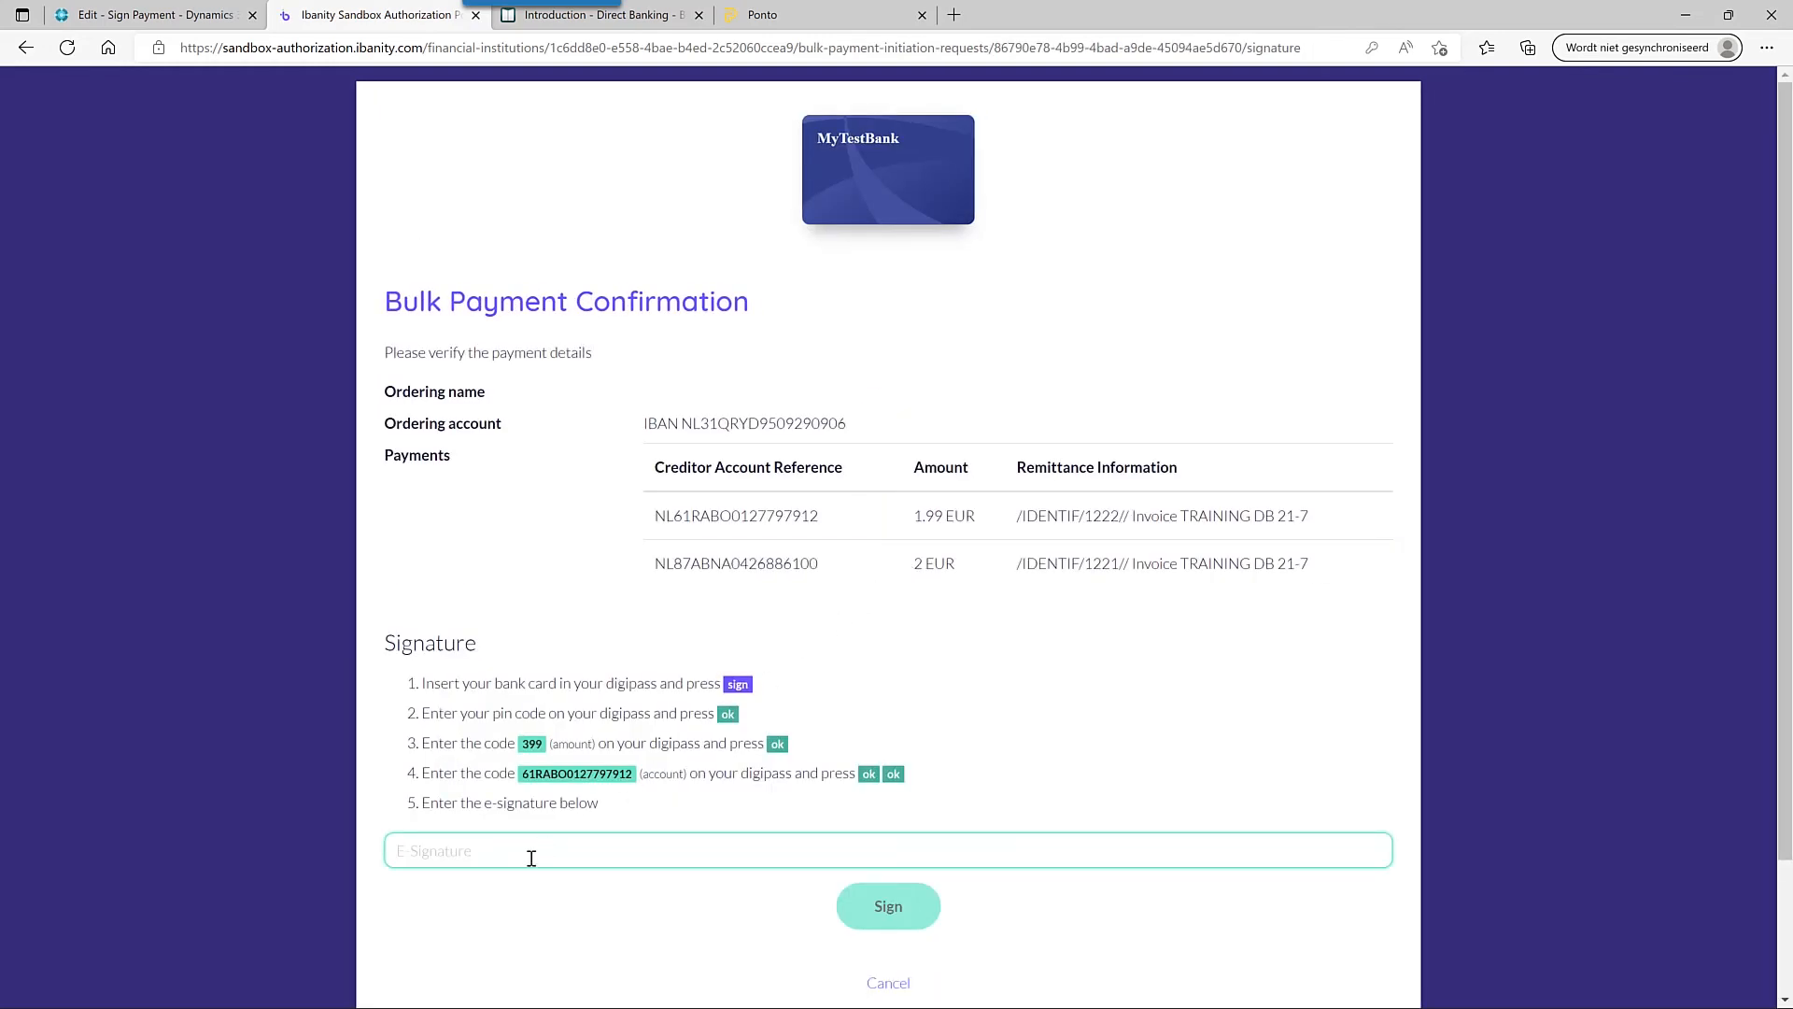
type("1234")
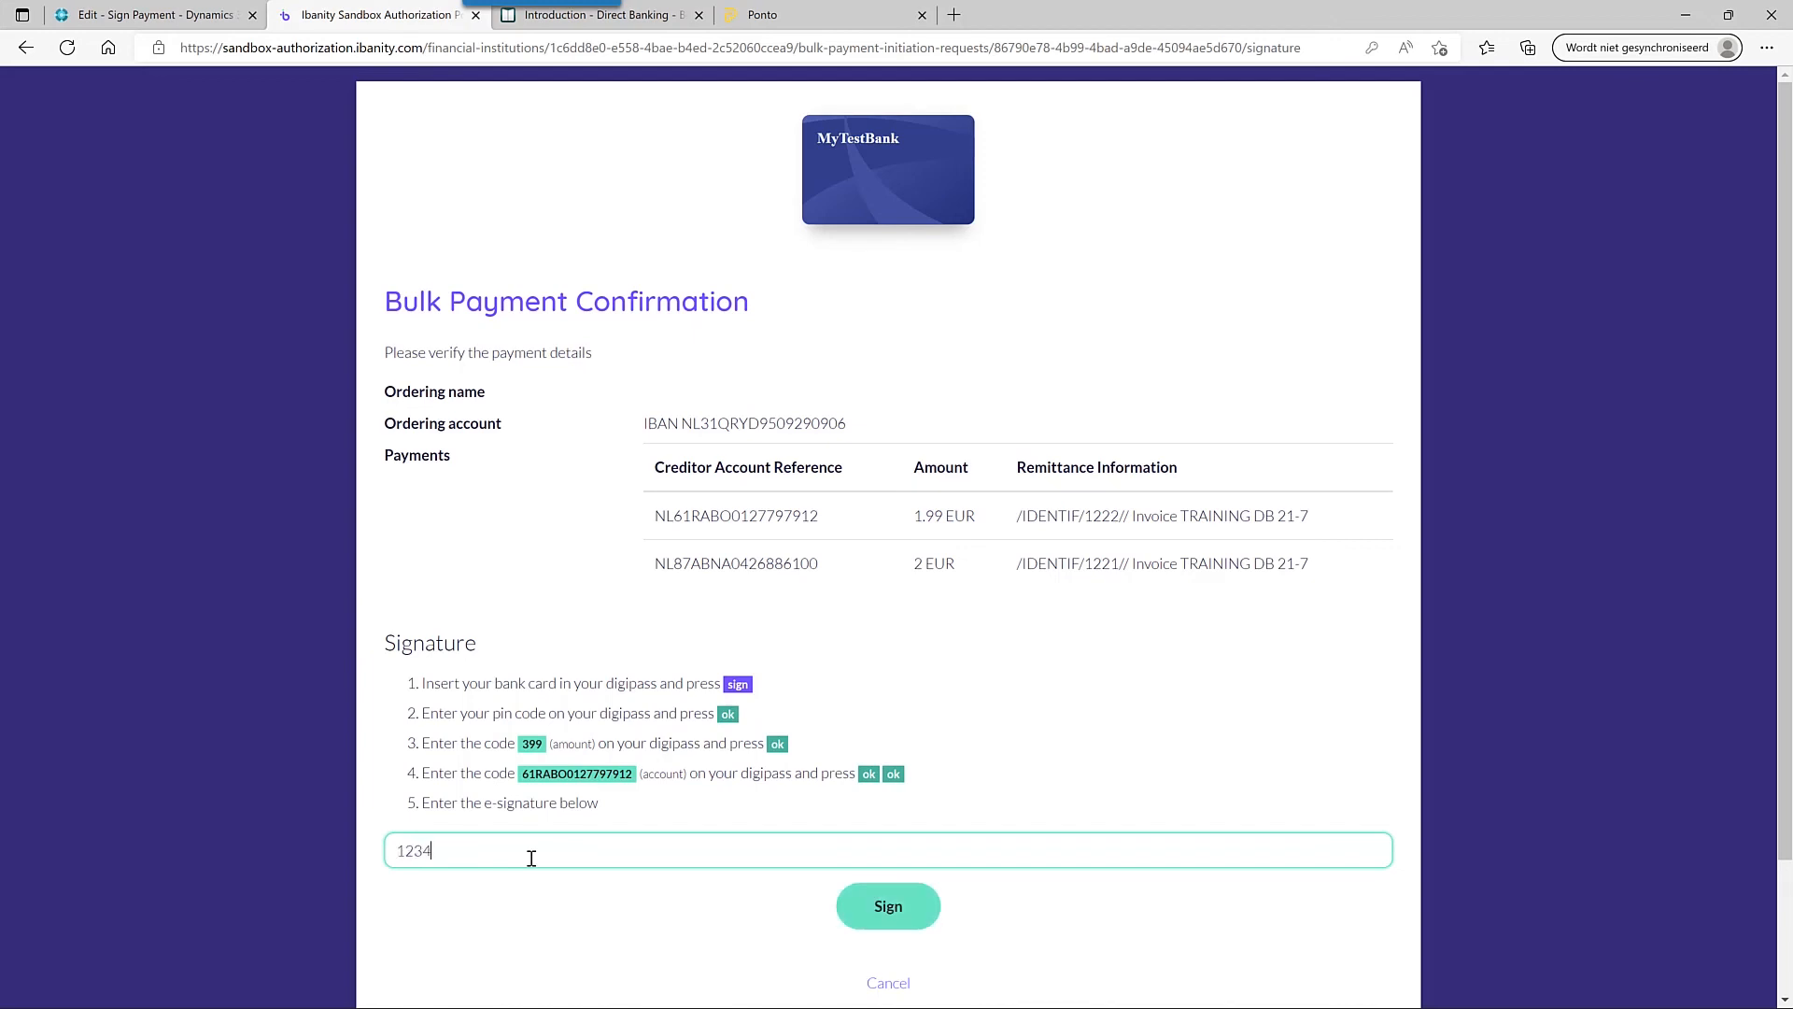
type("56")
left_click(911, 920)
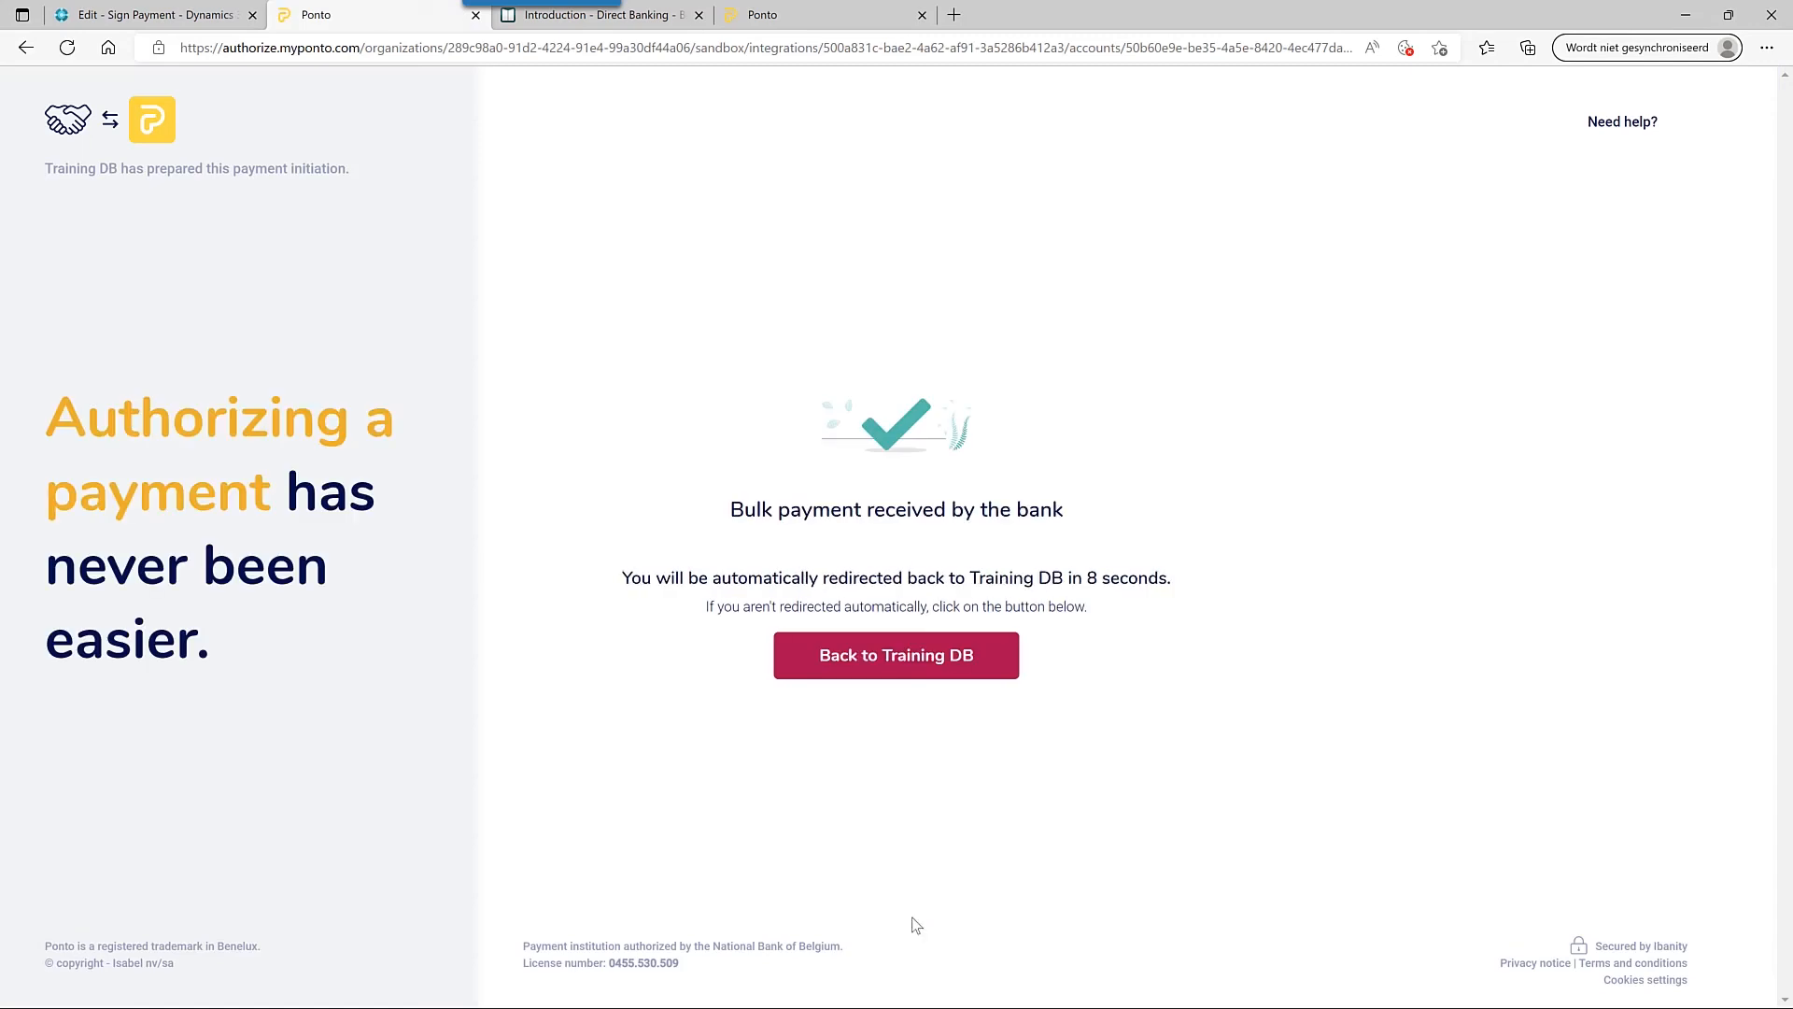
- Sign back into Ponto with the saved account password and confirm
left_click(912, 661)
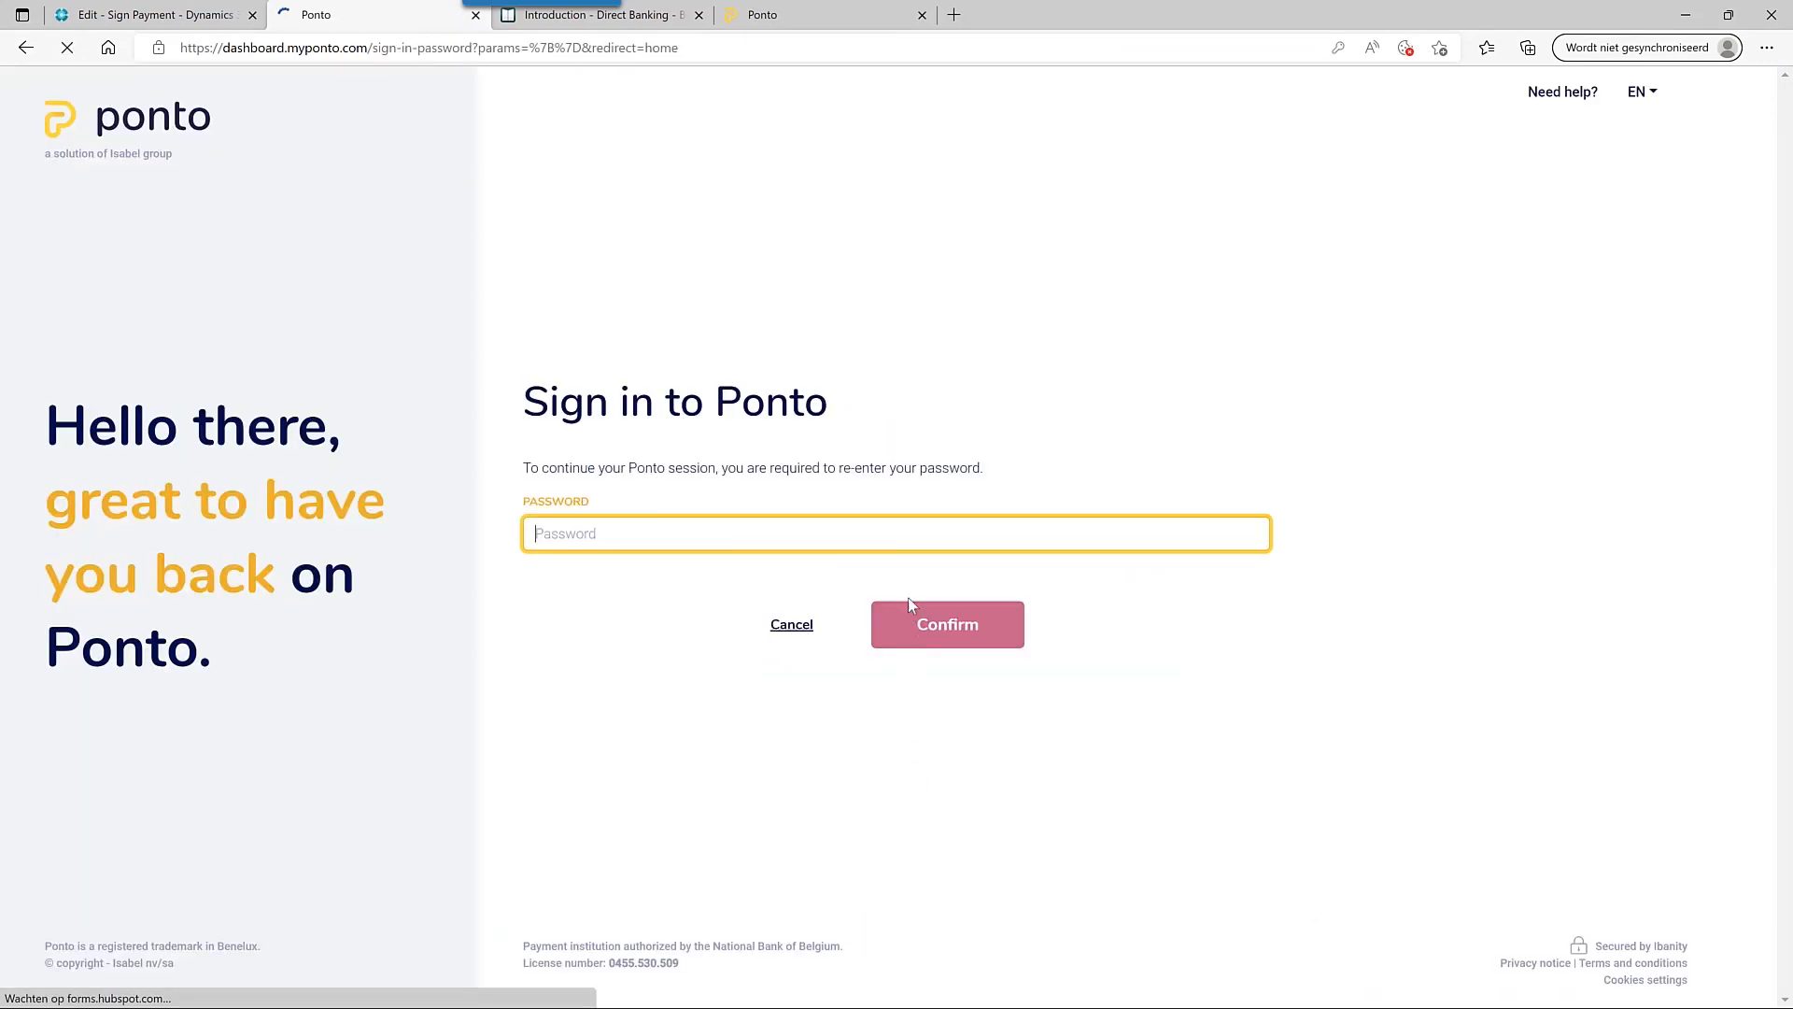
left_click(905, 546)
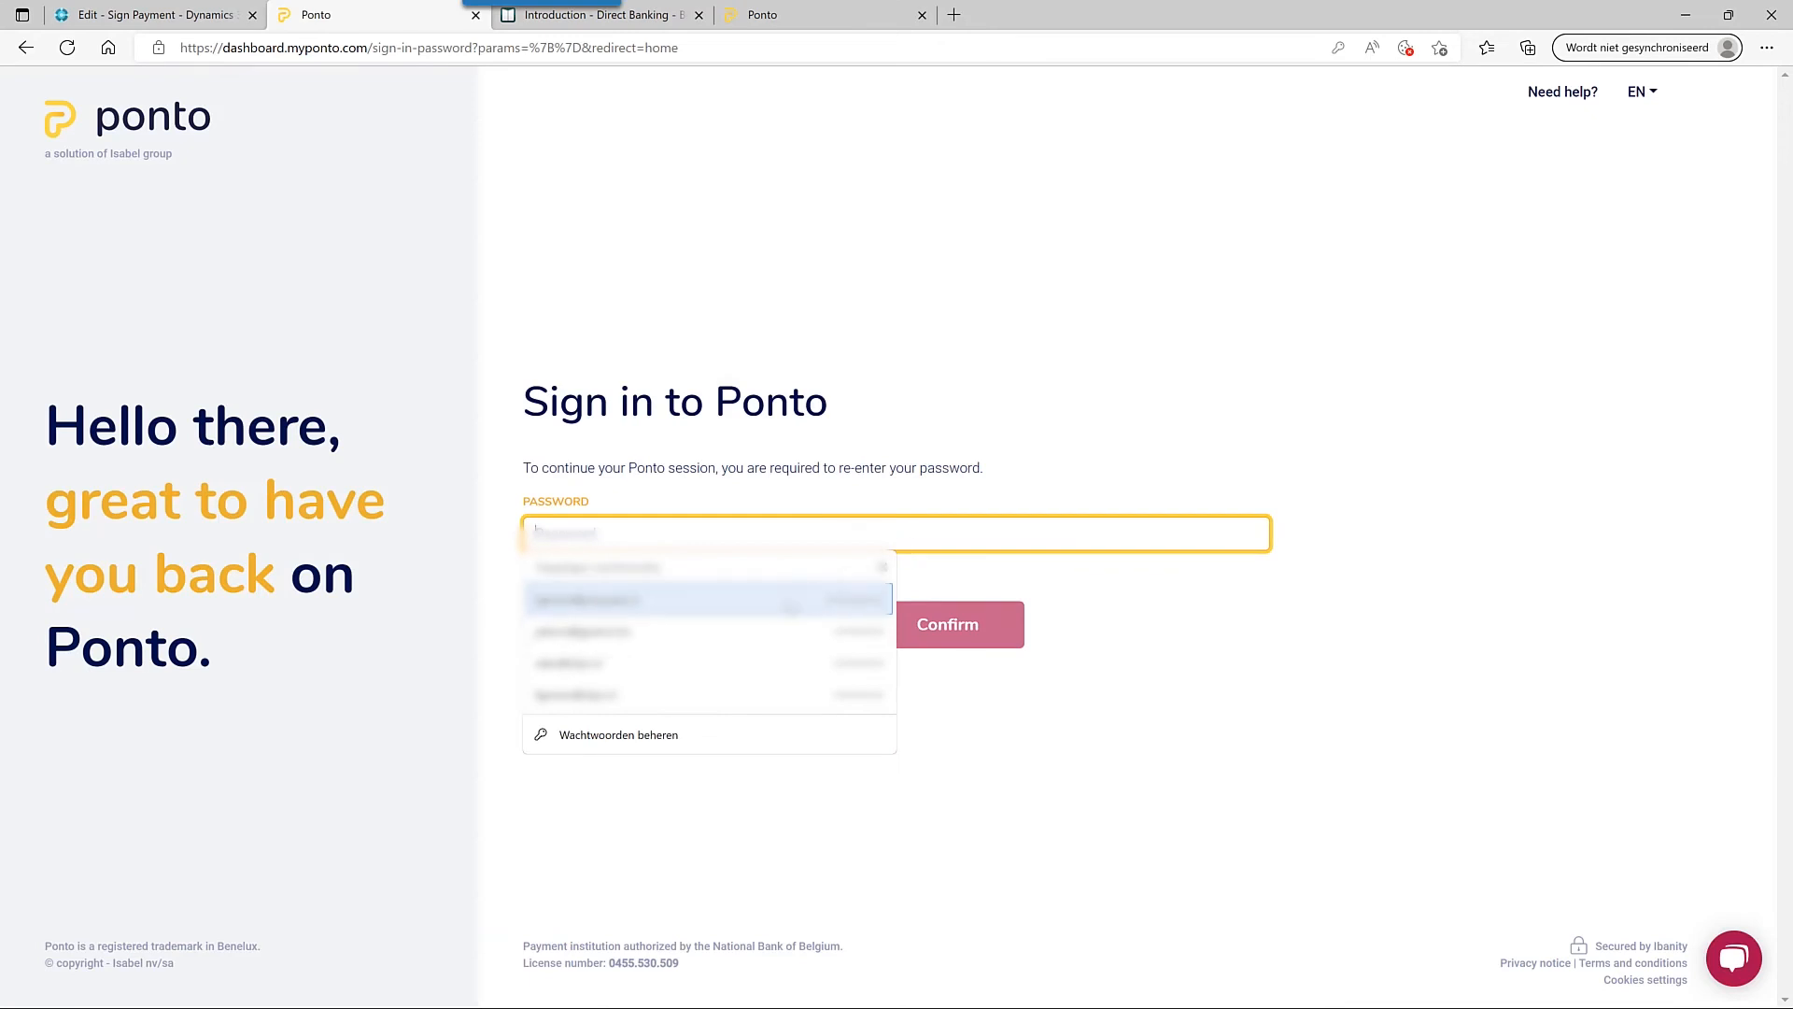
left_click(653, 600)
left_click(946, 629)
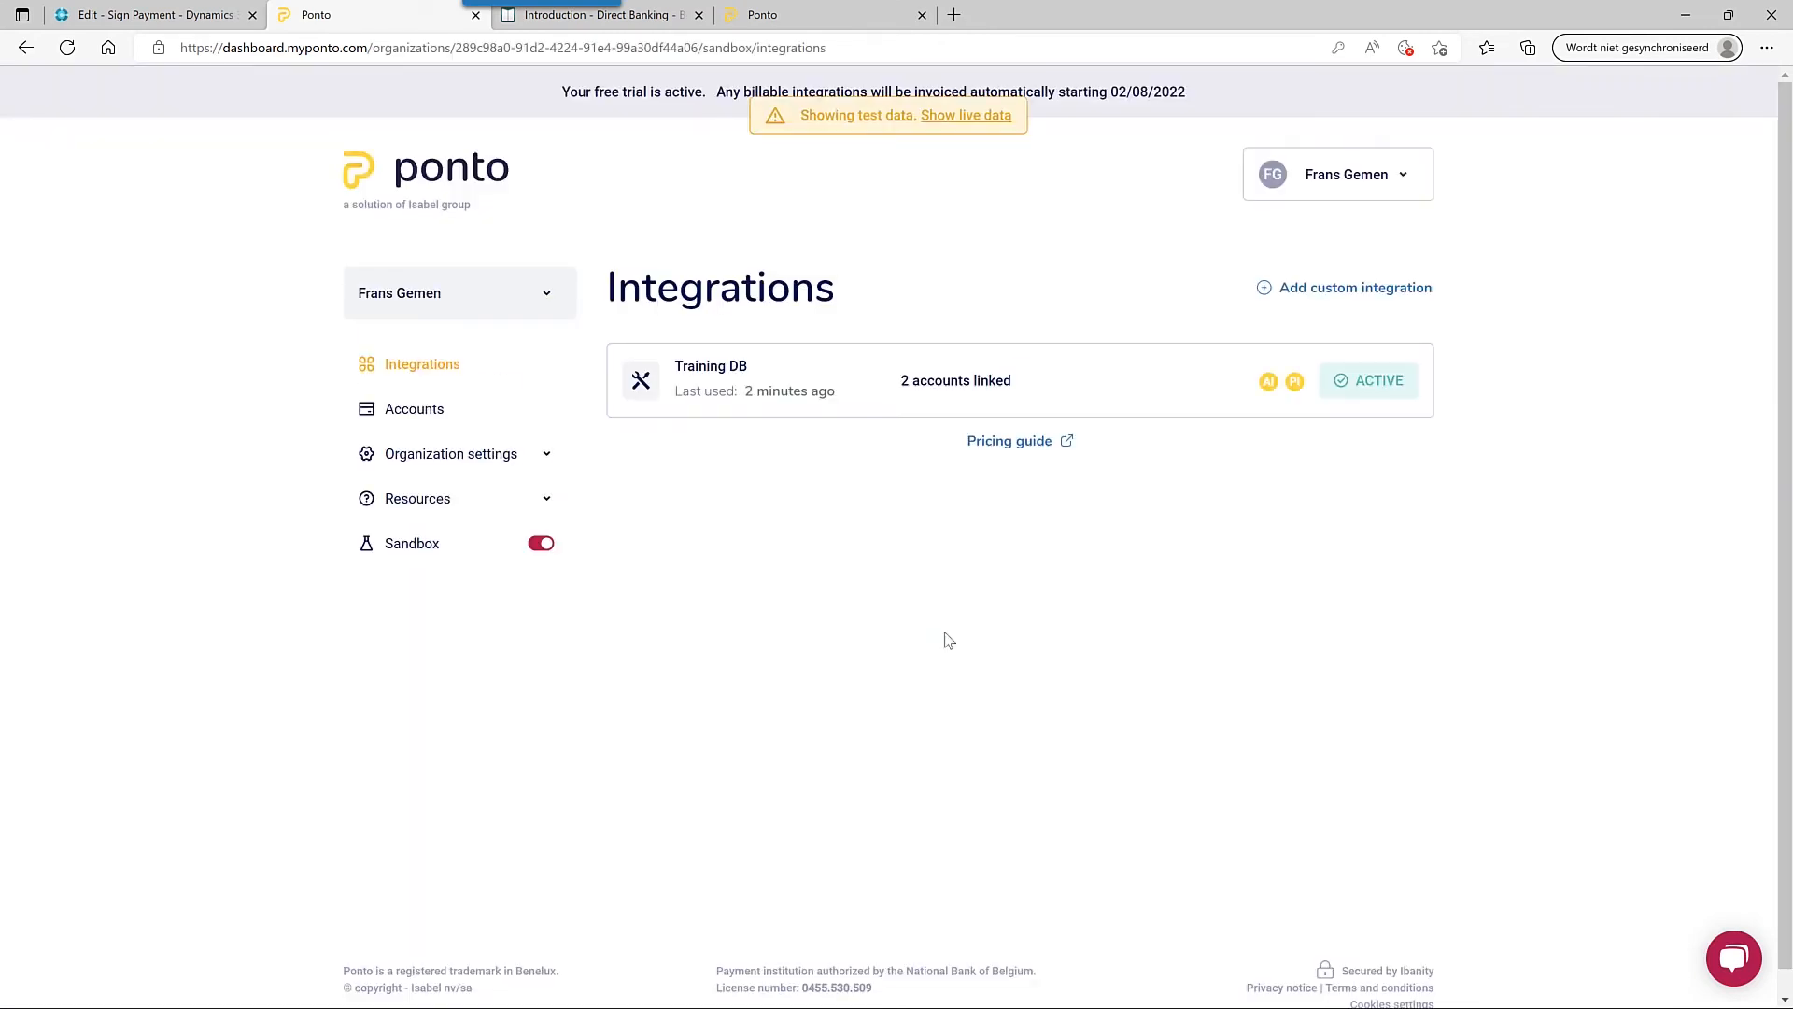
- Refresh the Training DB 'Ad magni eligendi?' account so Fabrikam debits of 2.00 and 1.99 appear, balance 11.70 EUR
left_click(793, 390)
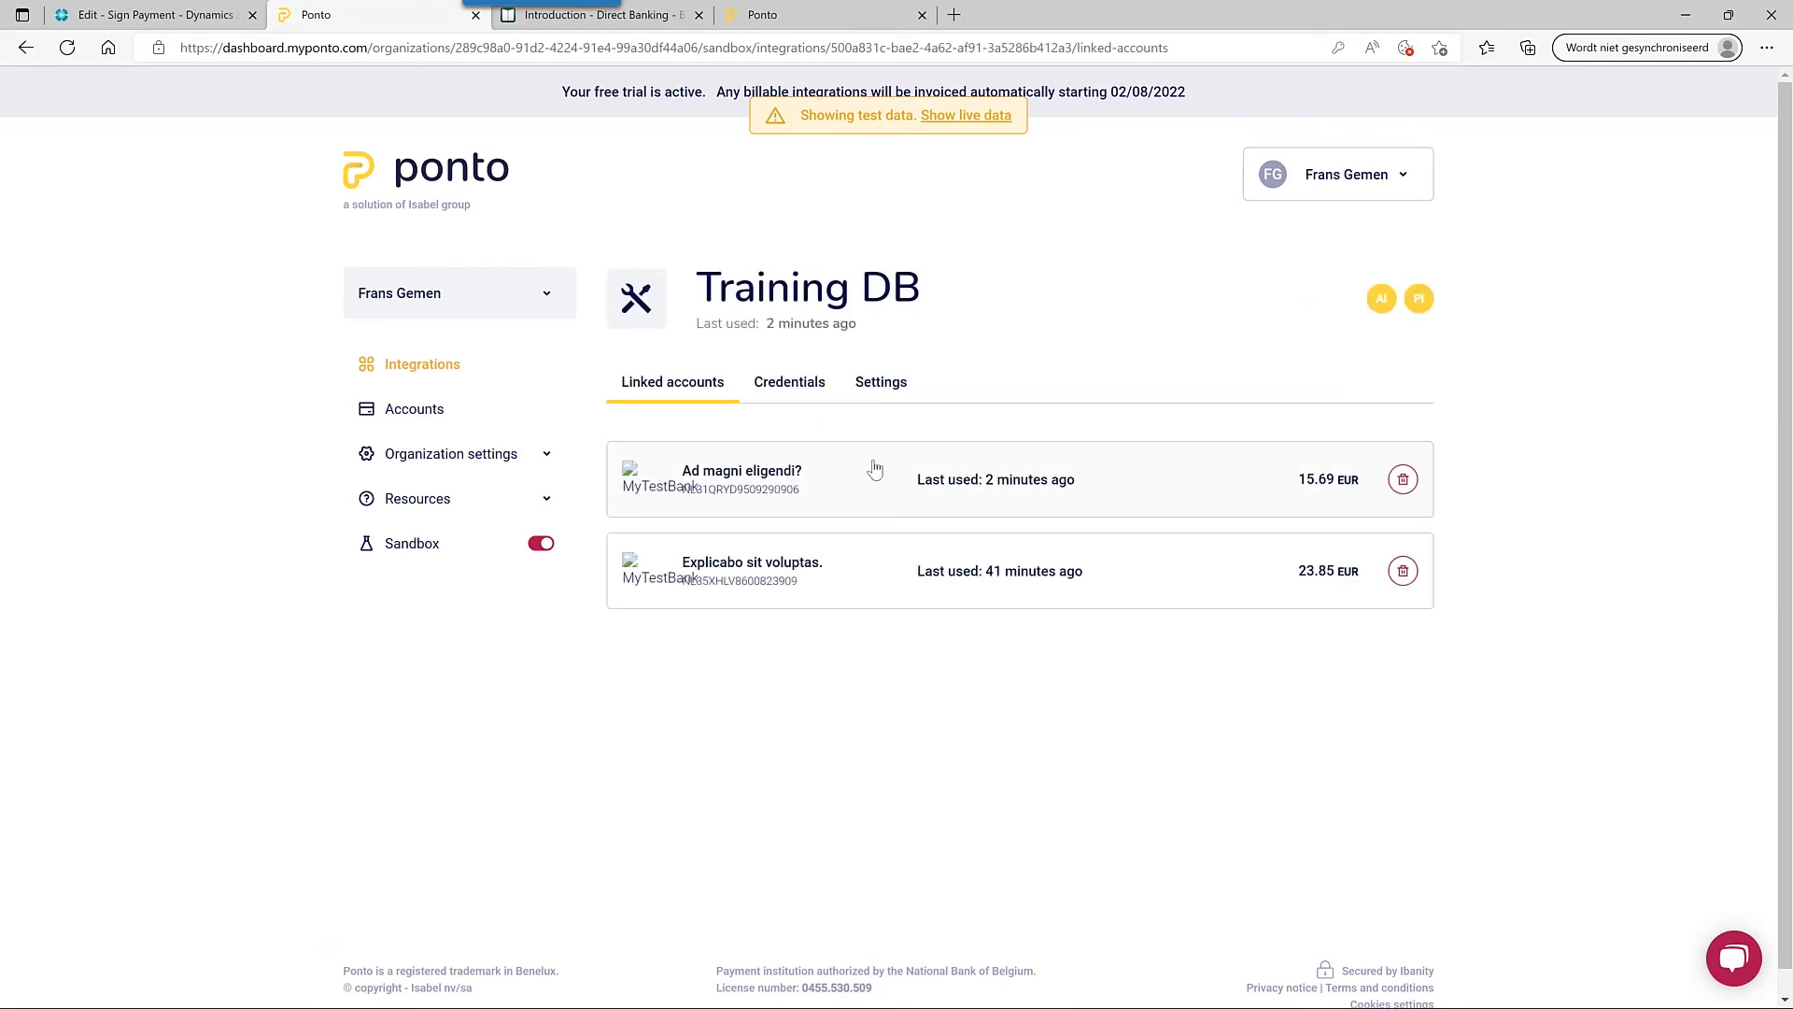
left_click(893, 485)
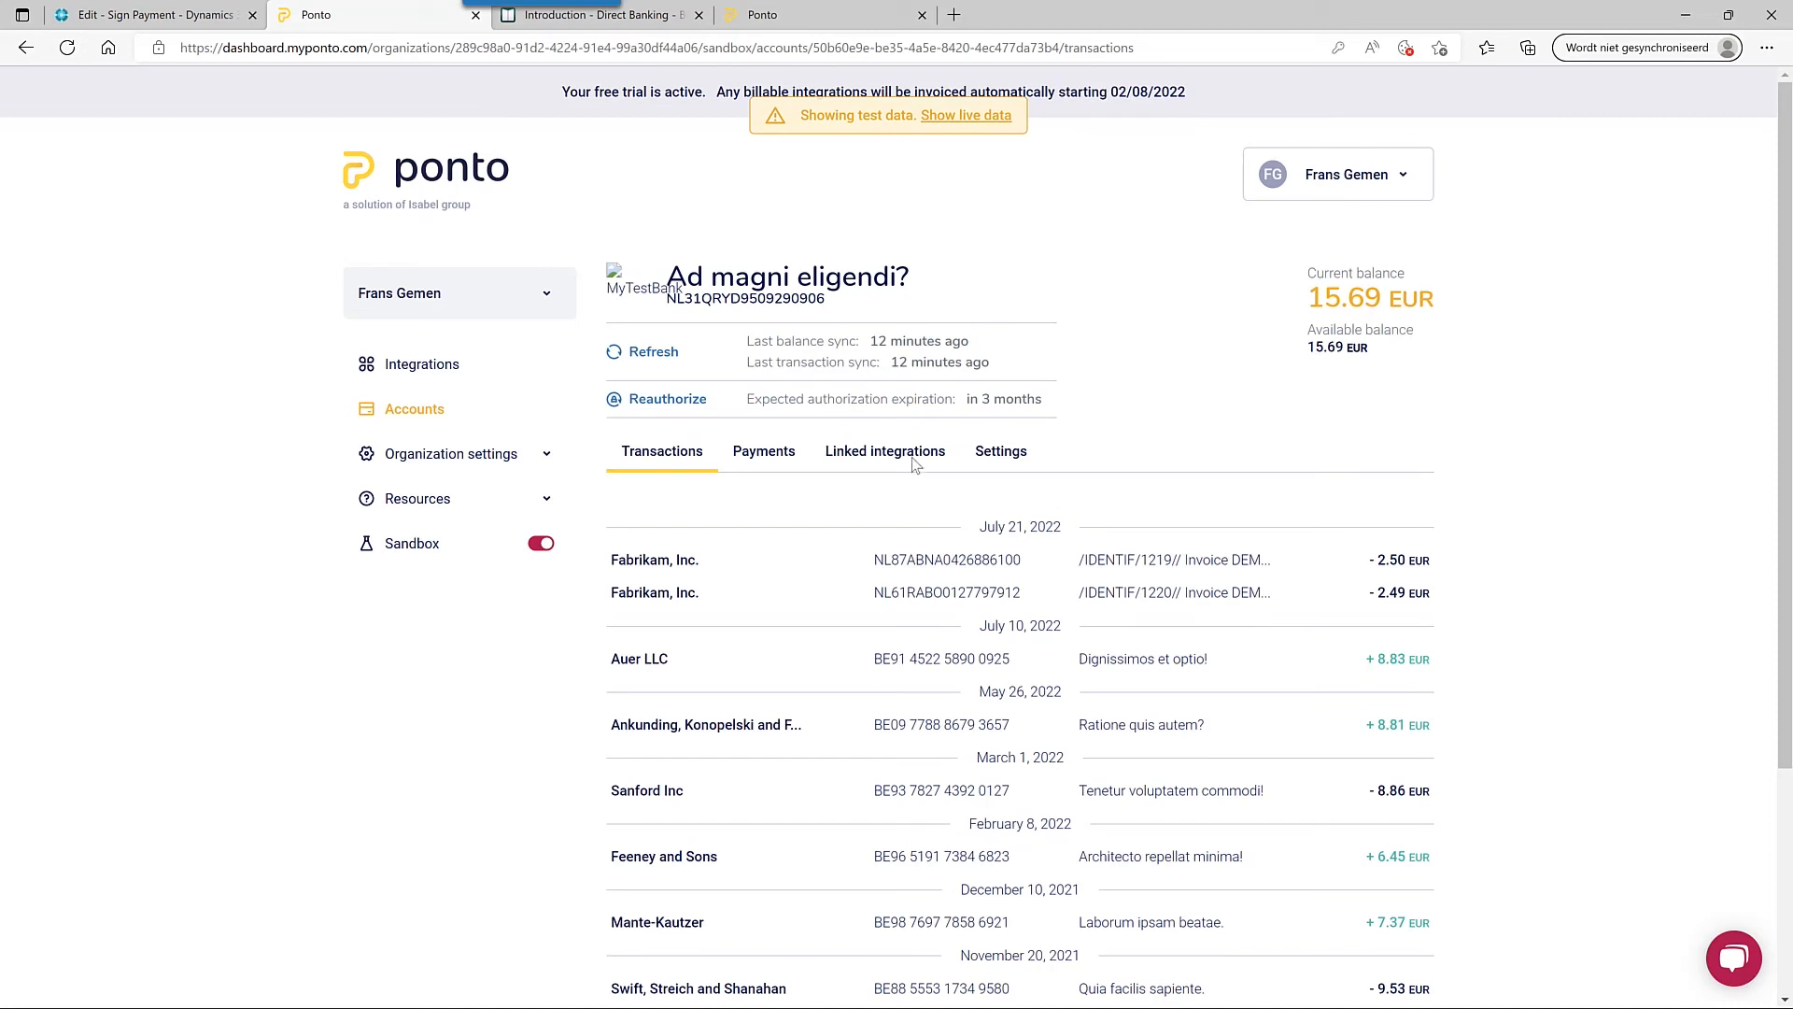
left_click(651, 355)
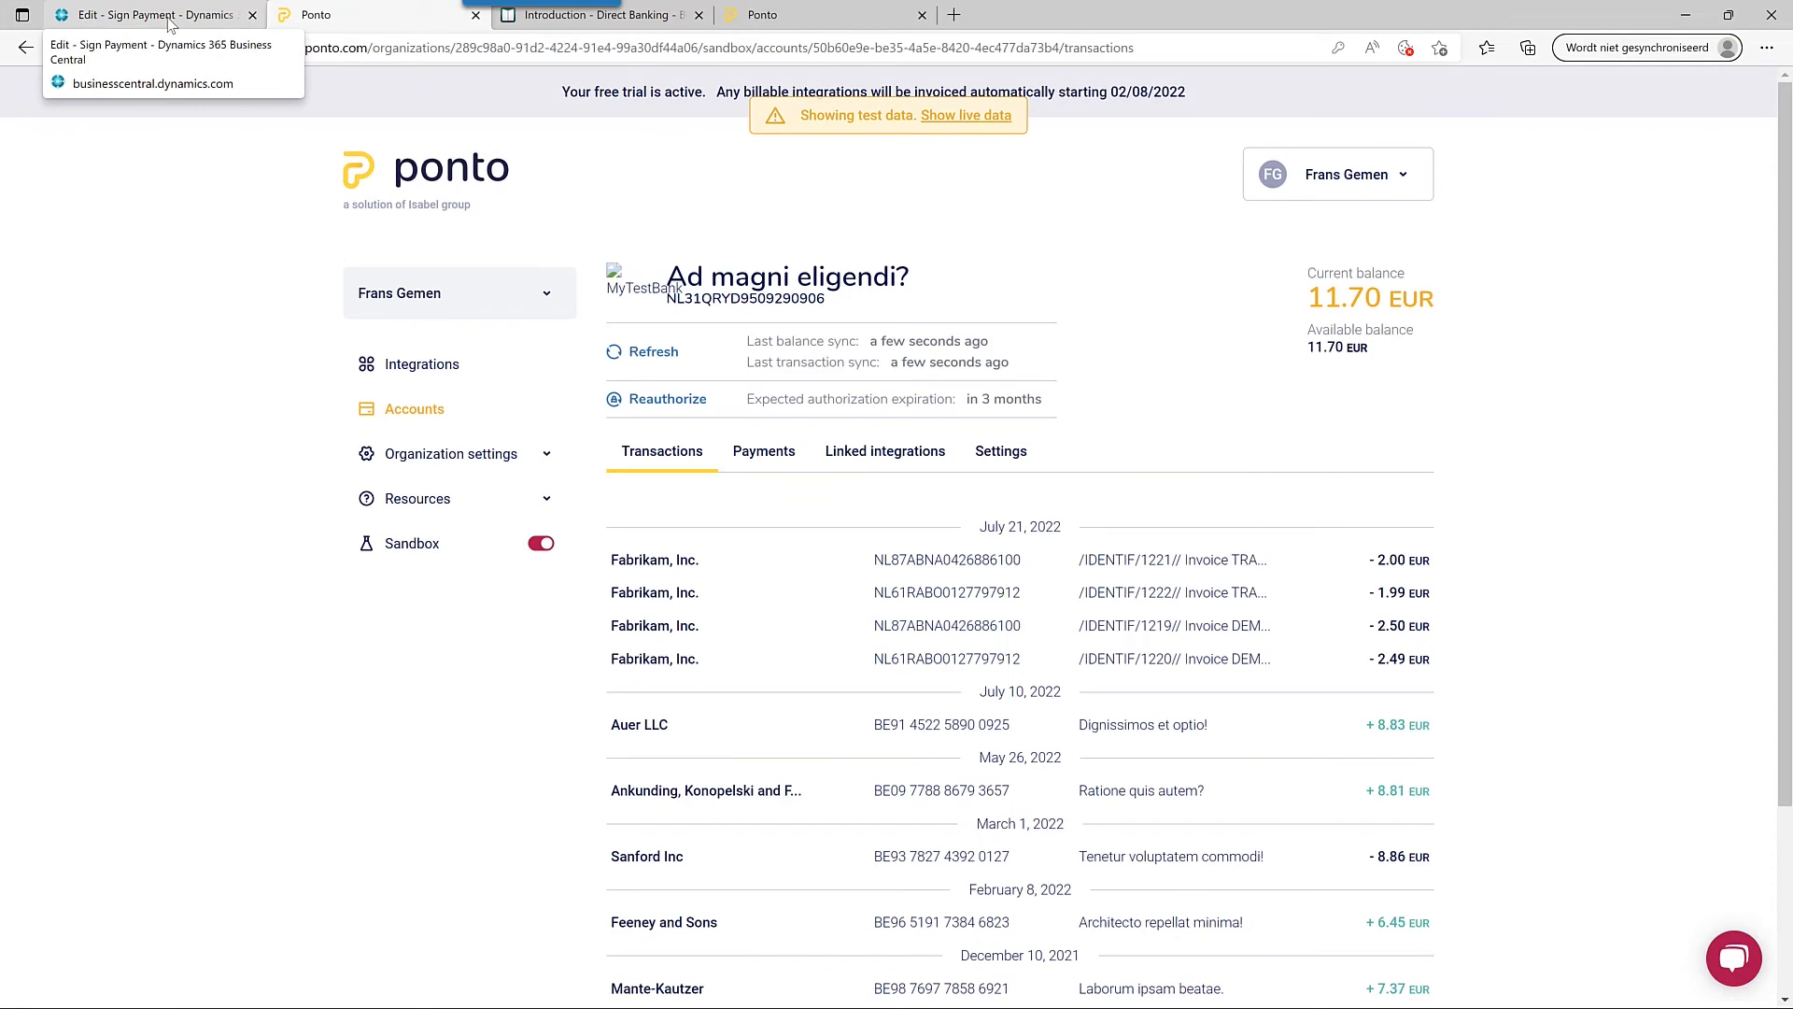
left_click(170, 21)
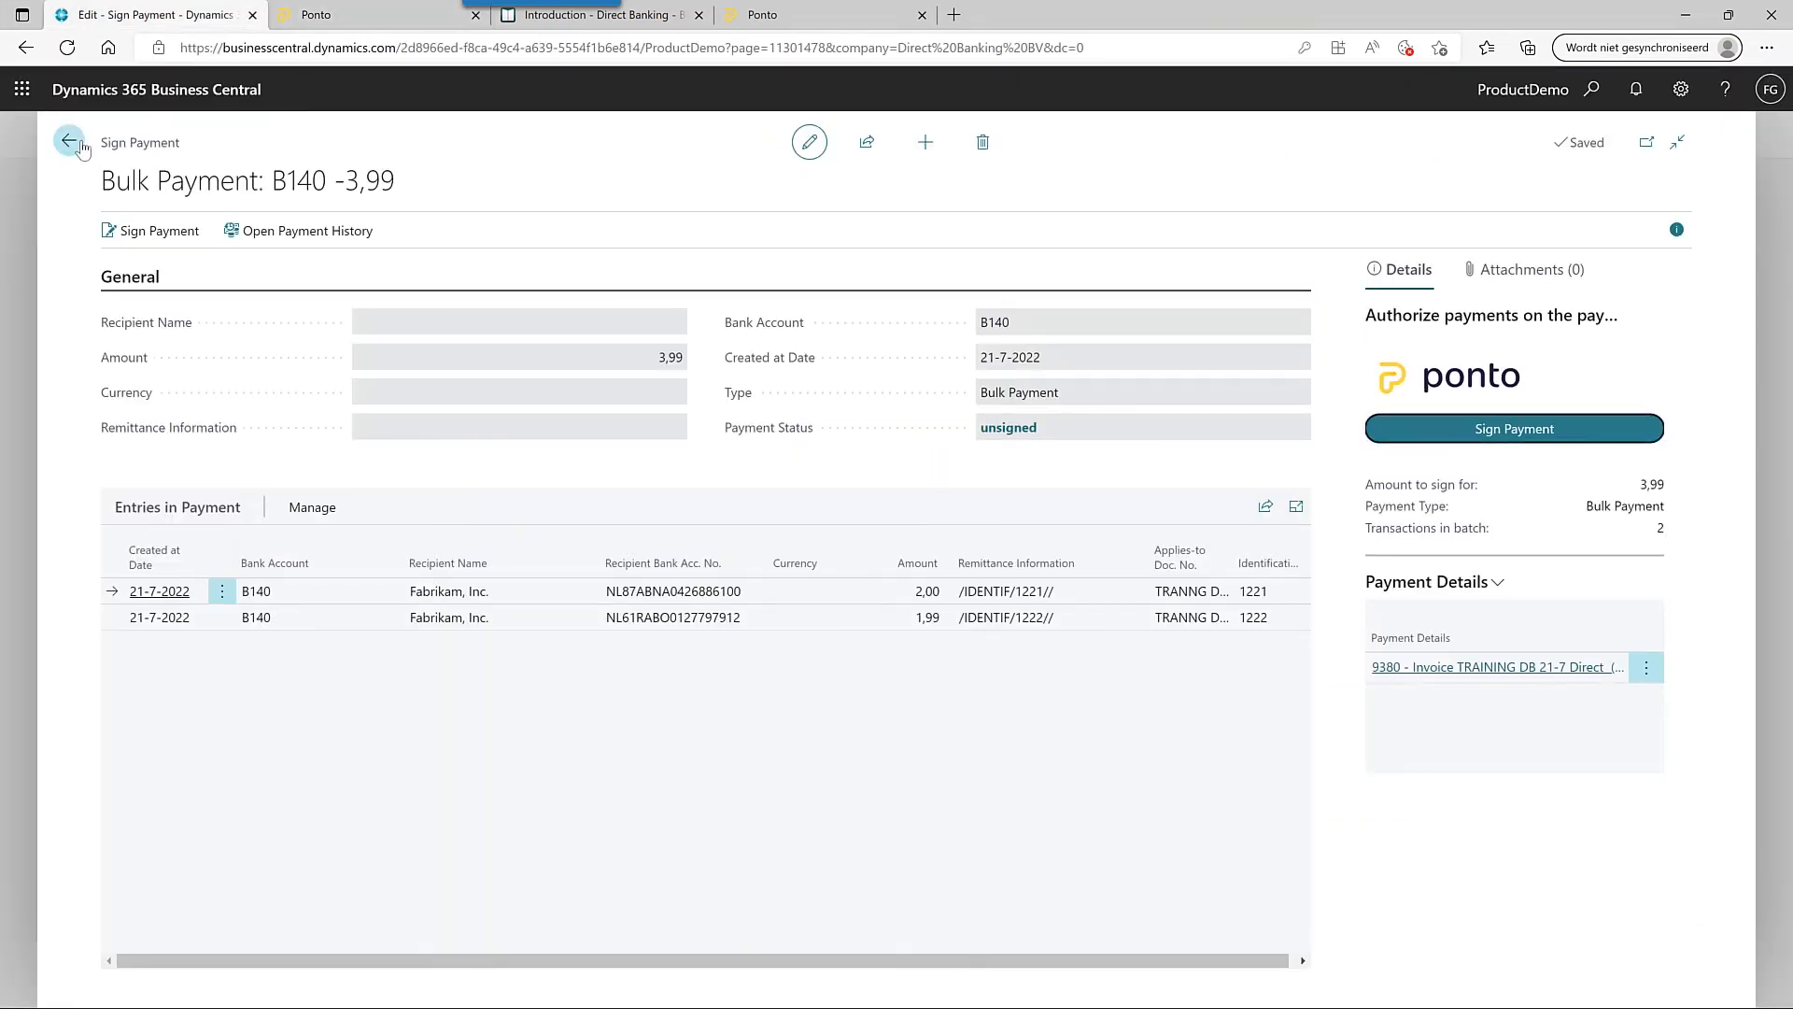
- Import MyTestBank's two new Fabrikam transactions (balance 11,70) and create reconciliation statement 2 from them
left_click(69, 142)
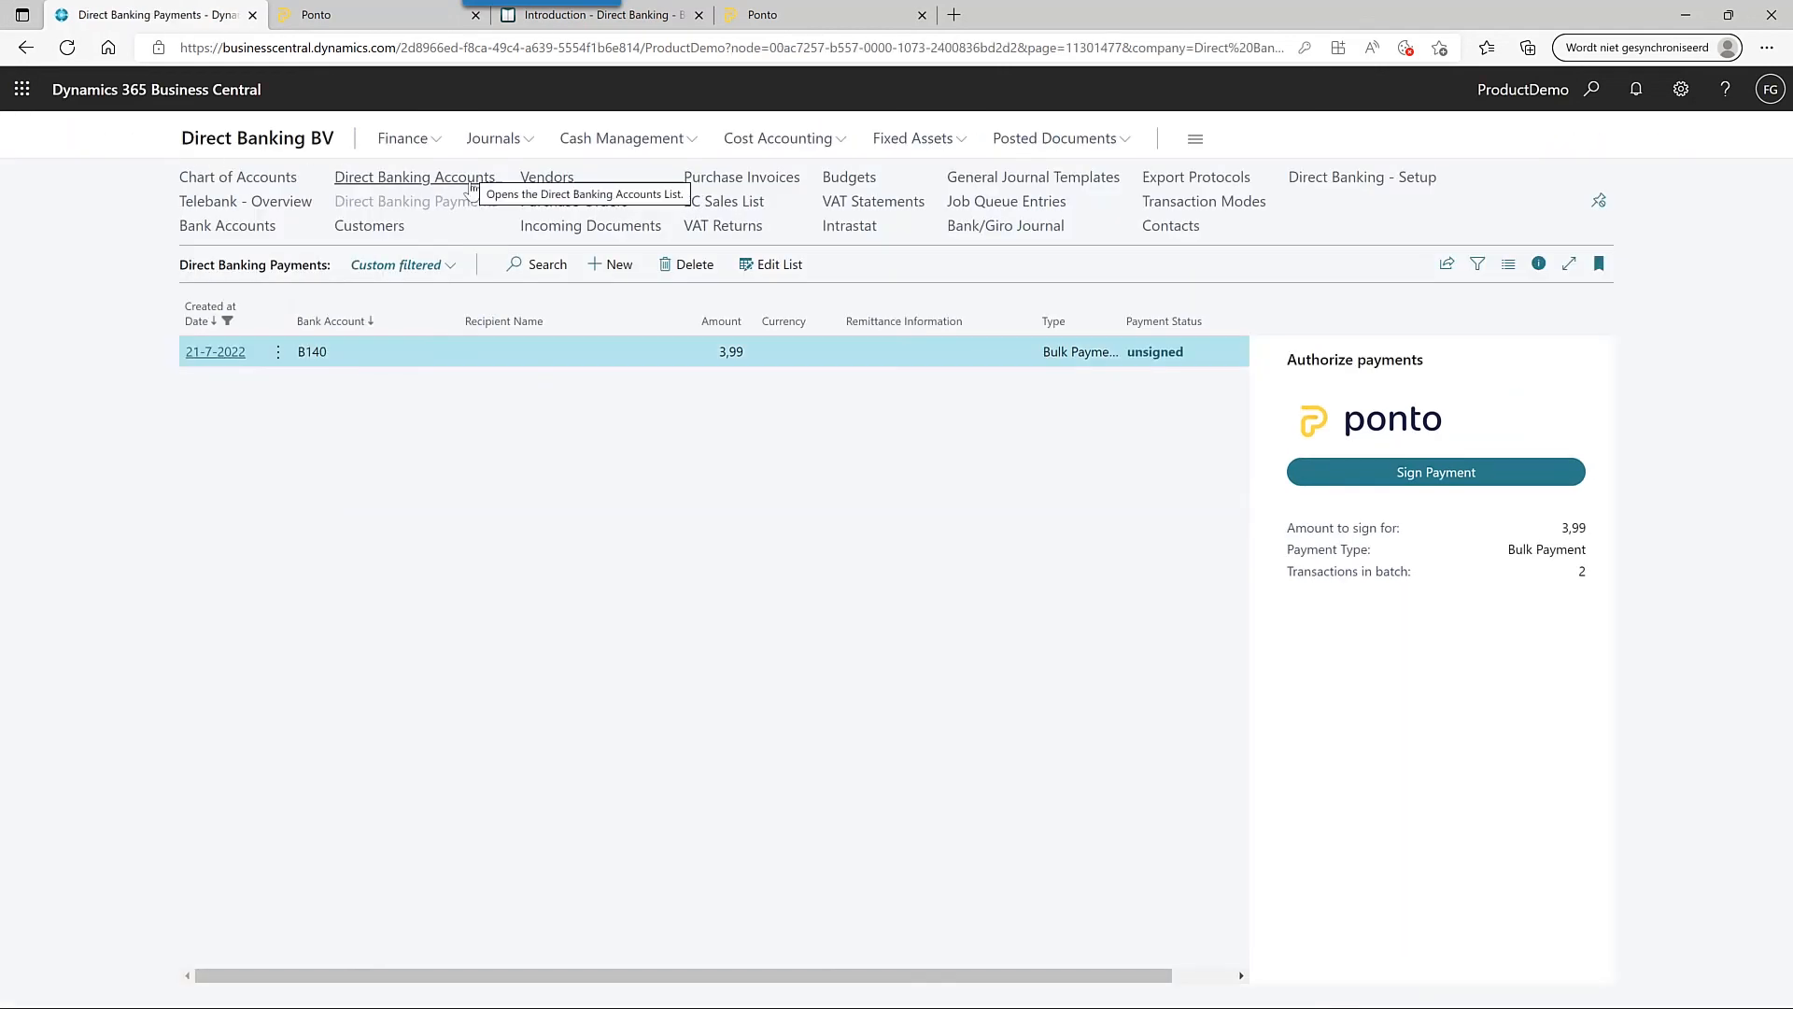
left_click(472, 187)
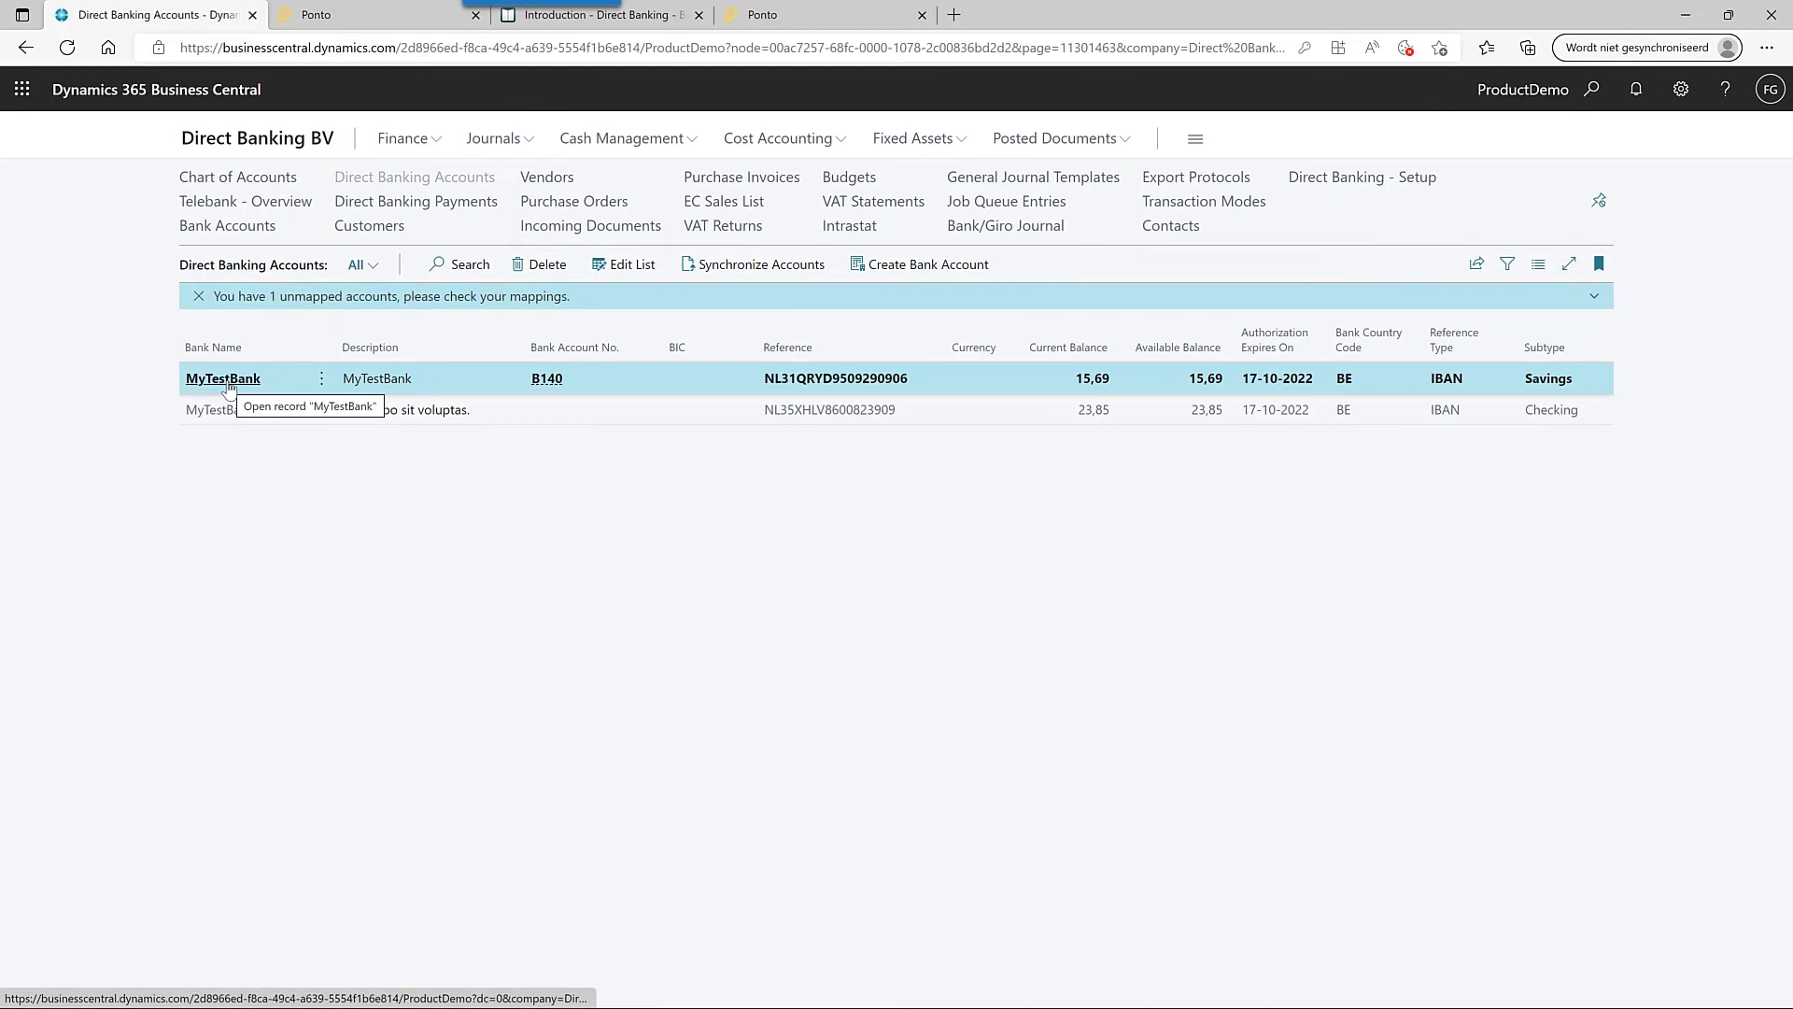
left_click(228, 379)
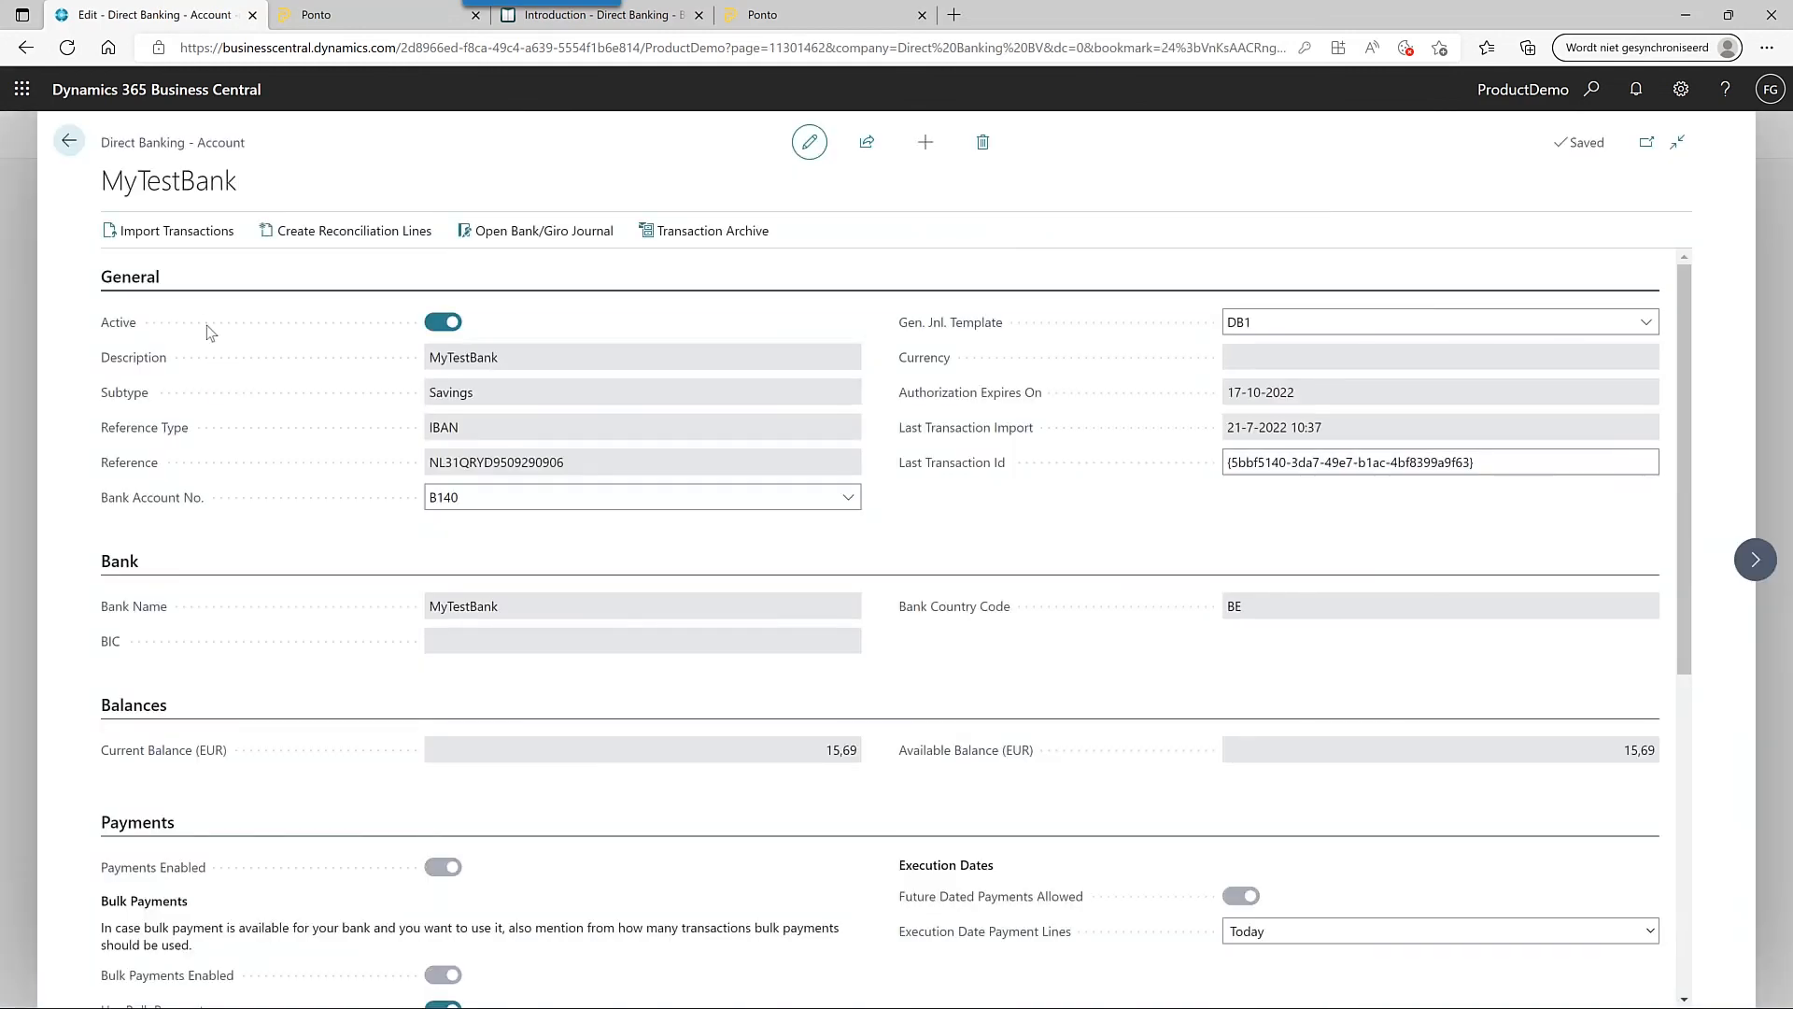
left_click(173, 234)
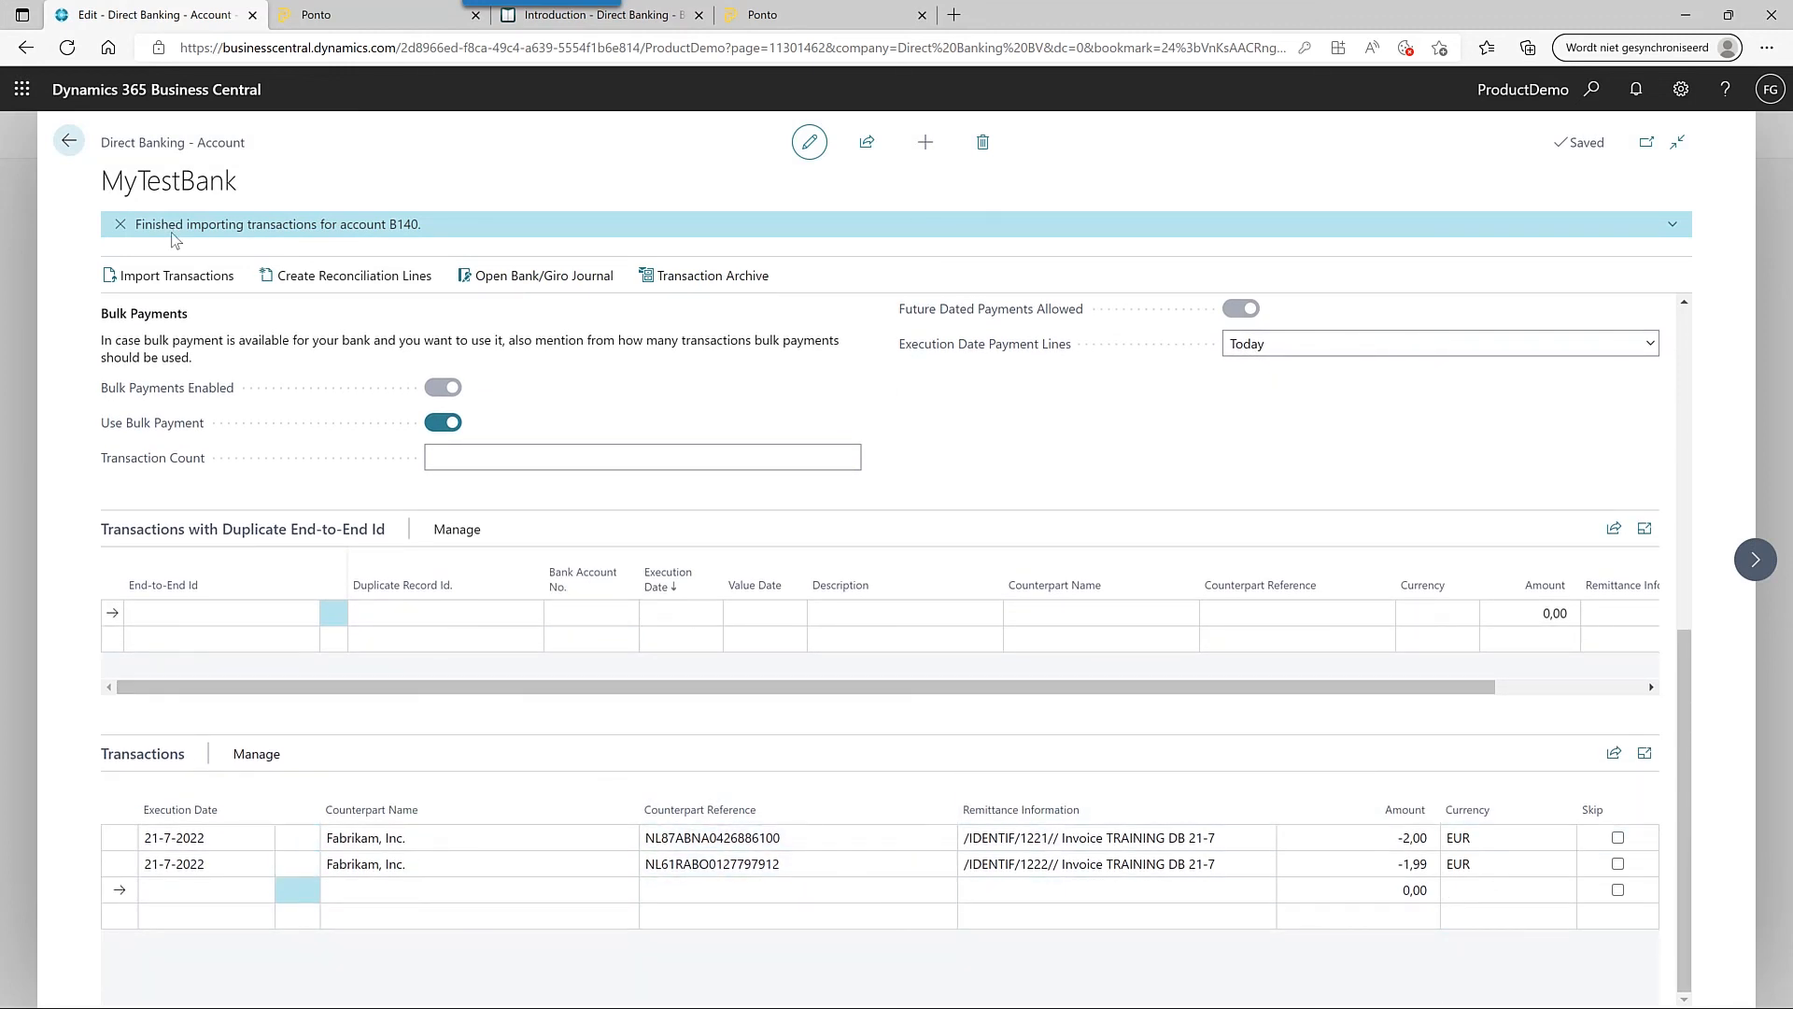
left_click(397, 274)
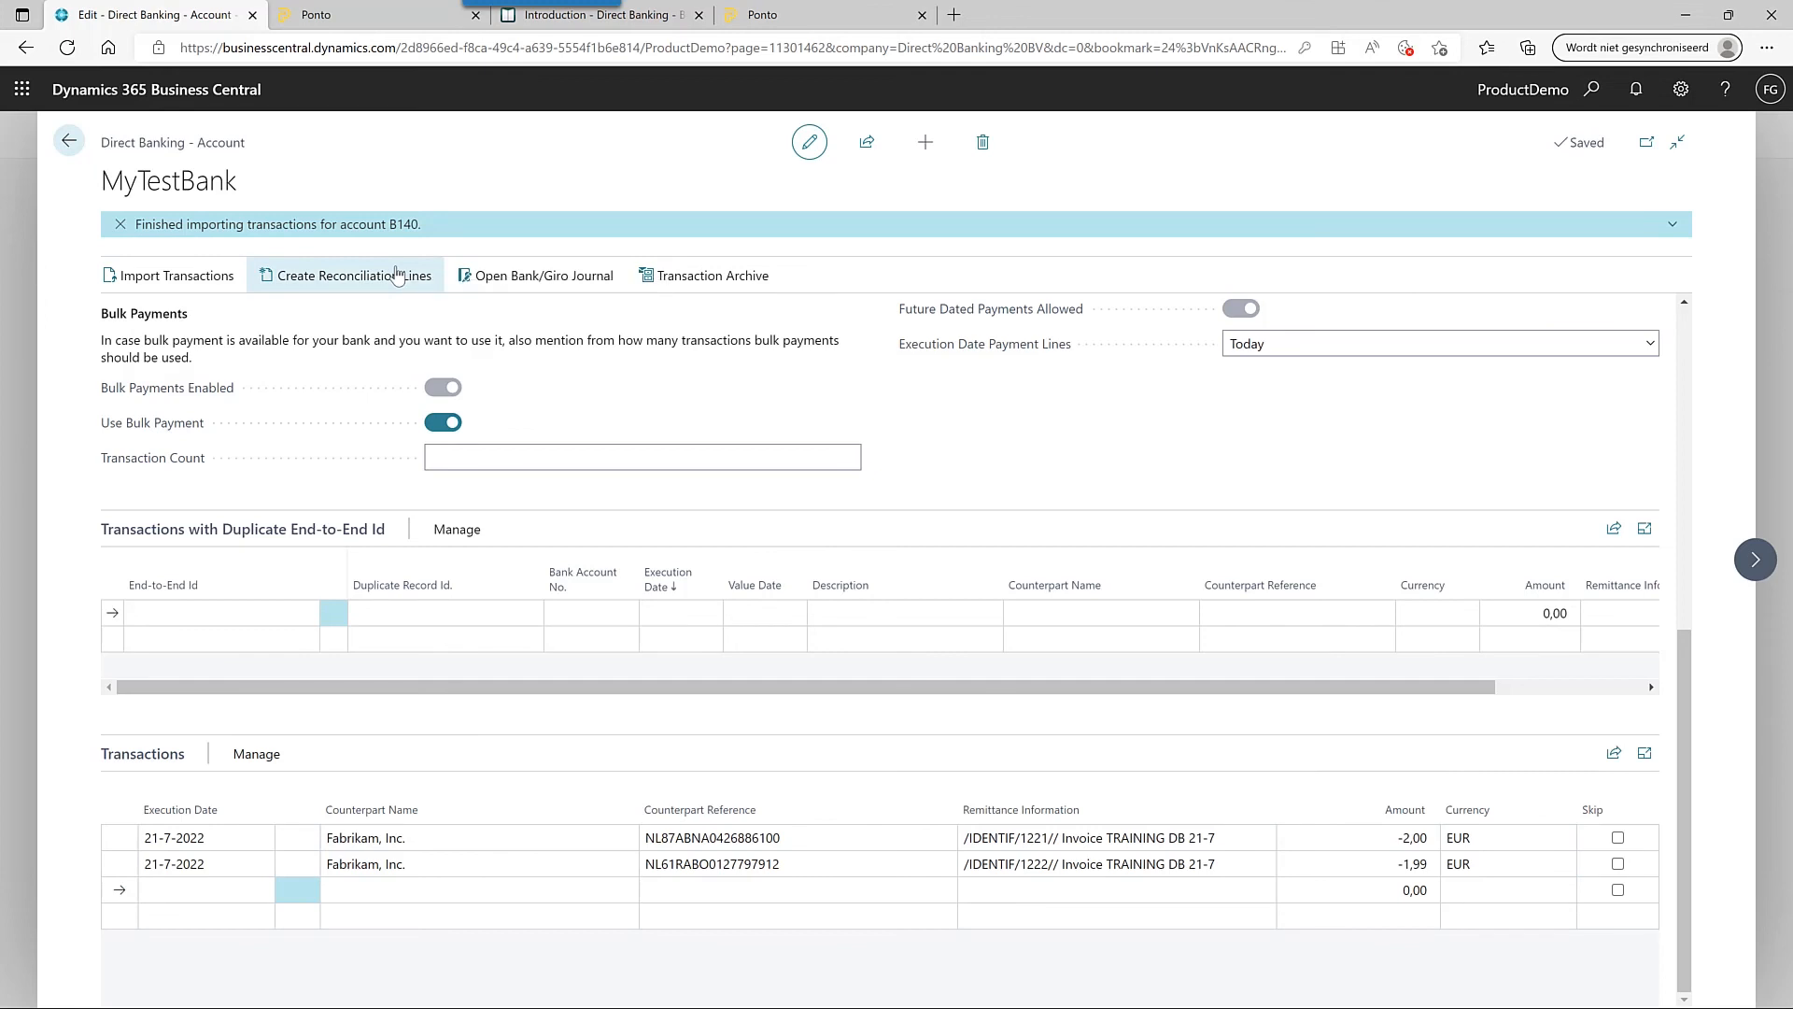
- Post Bank/Giro journal statement DB1 · 2 with its two applied Fabrikam vendor lines, confirming Yes
left_click(573, 276)
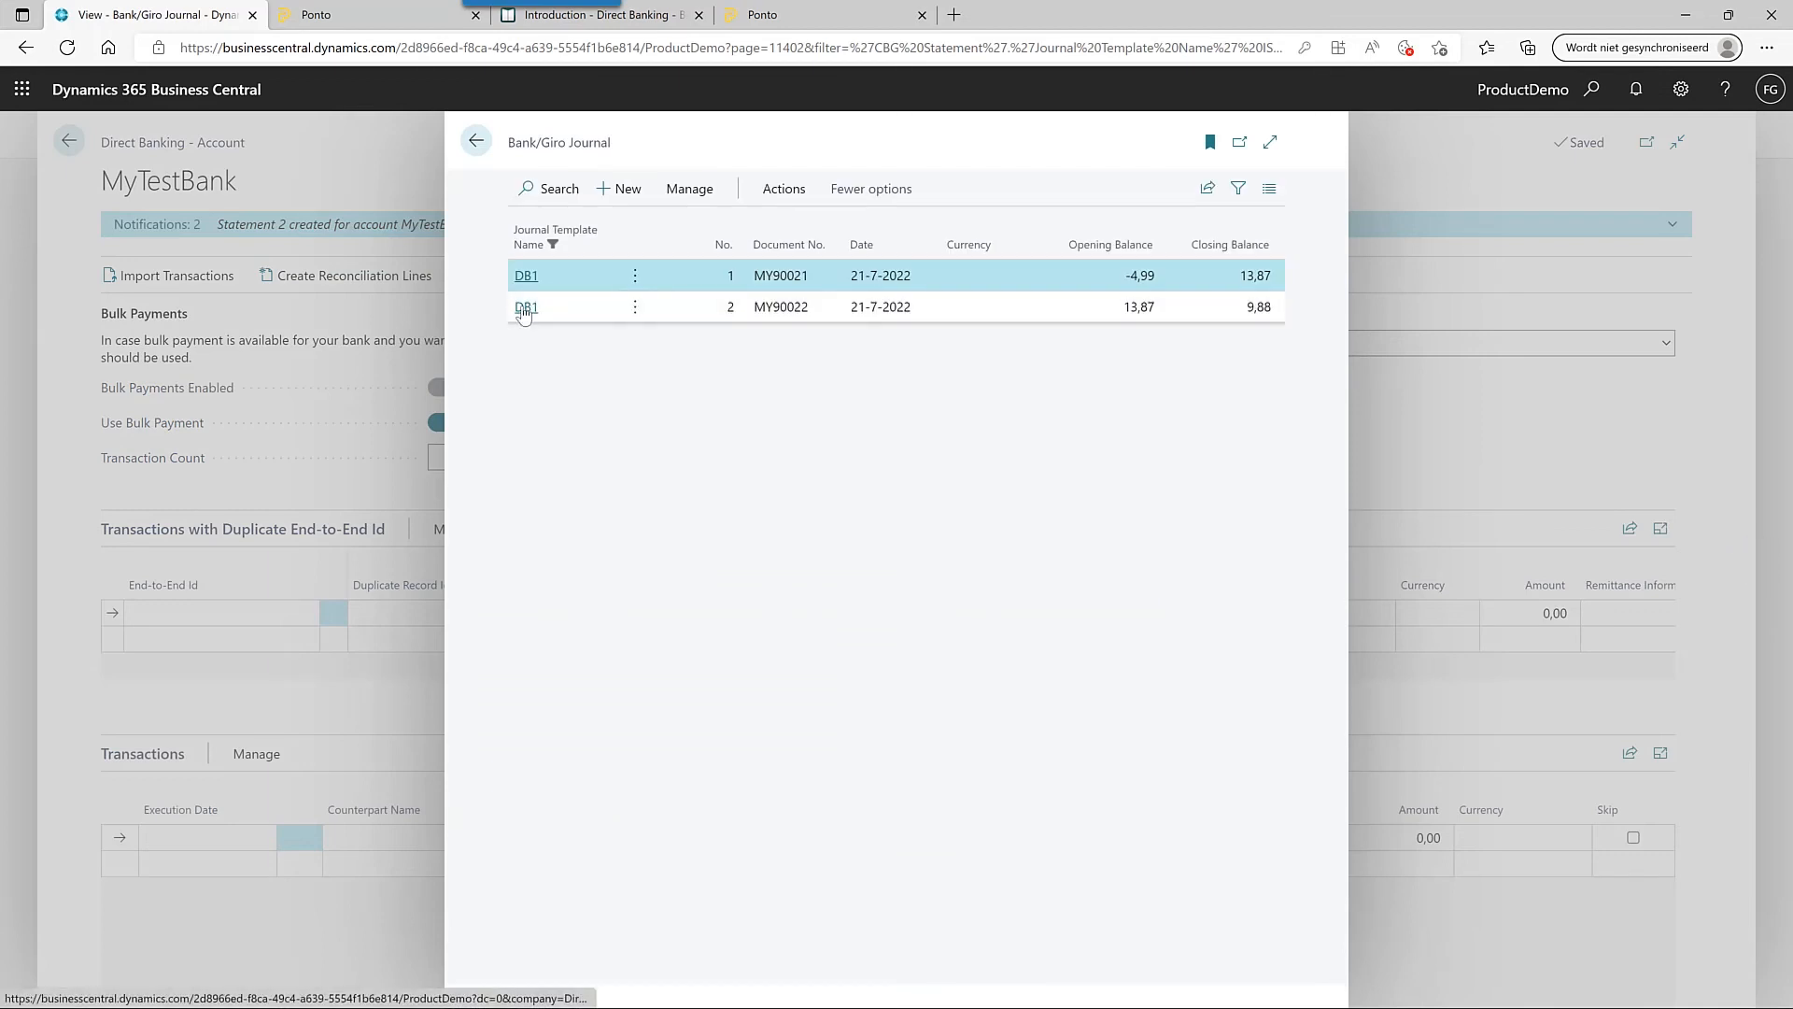
left_click(526, 307)
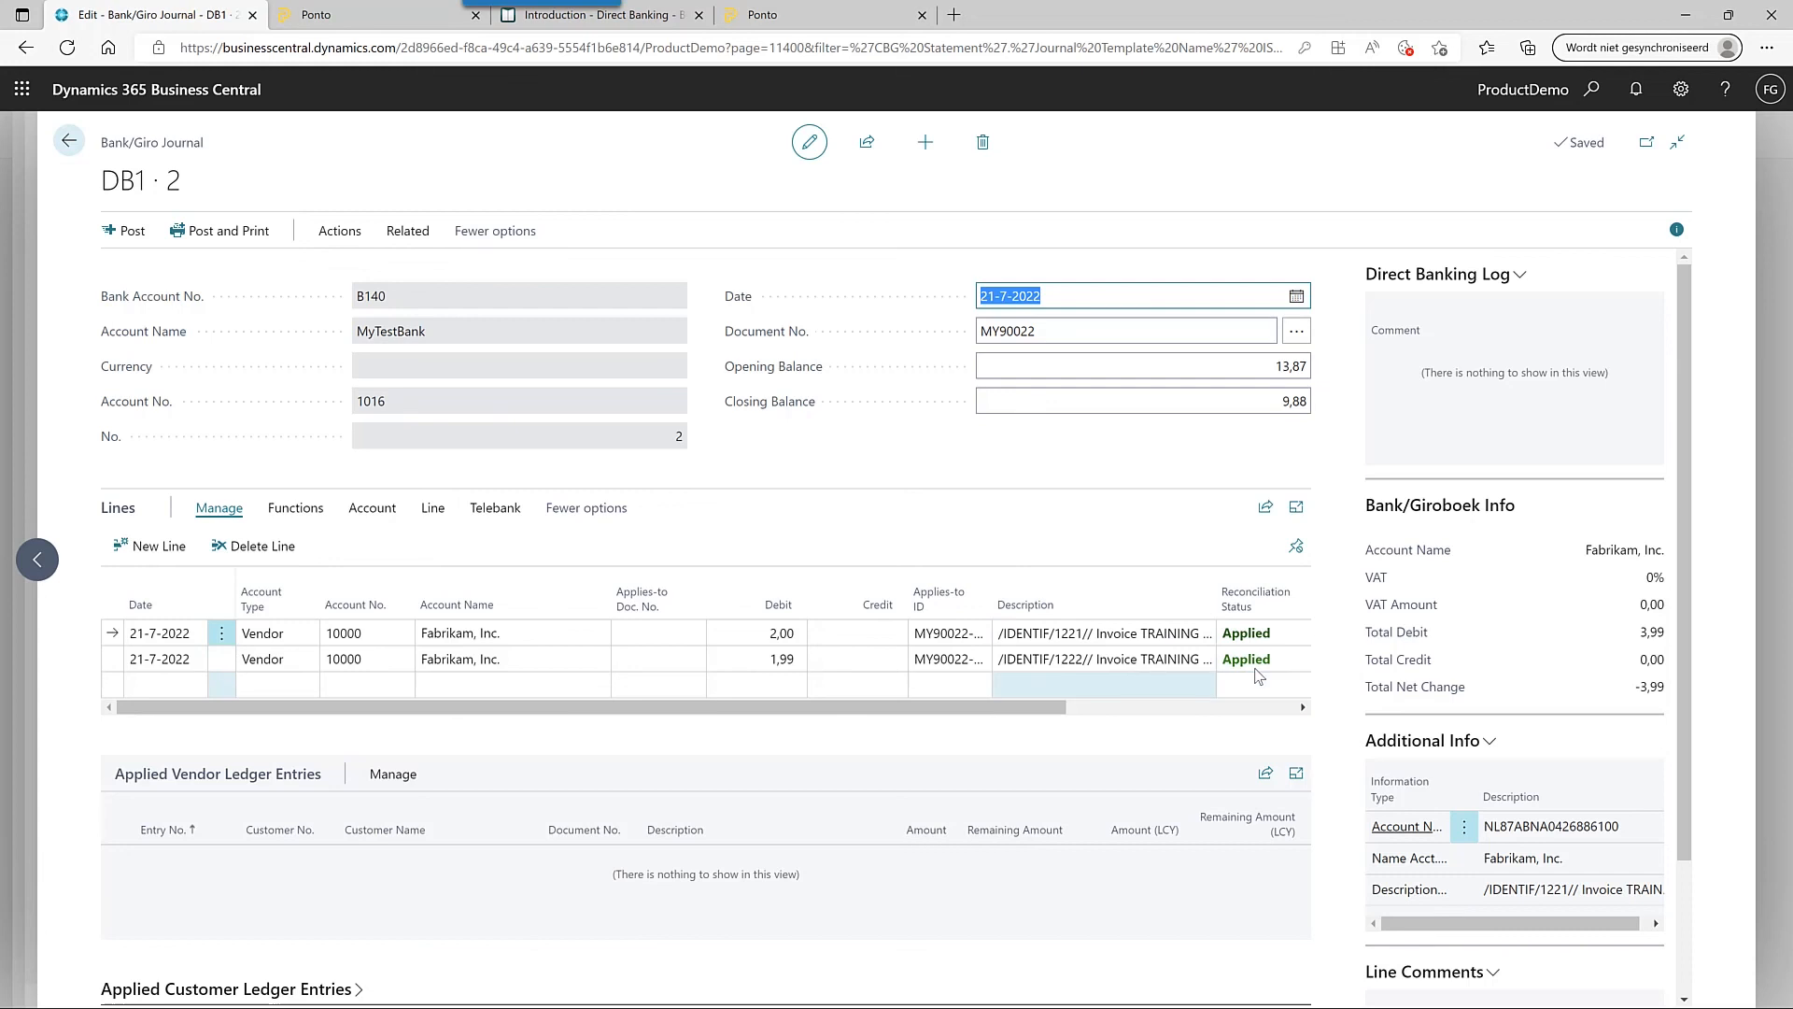
left_click(131, 231)
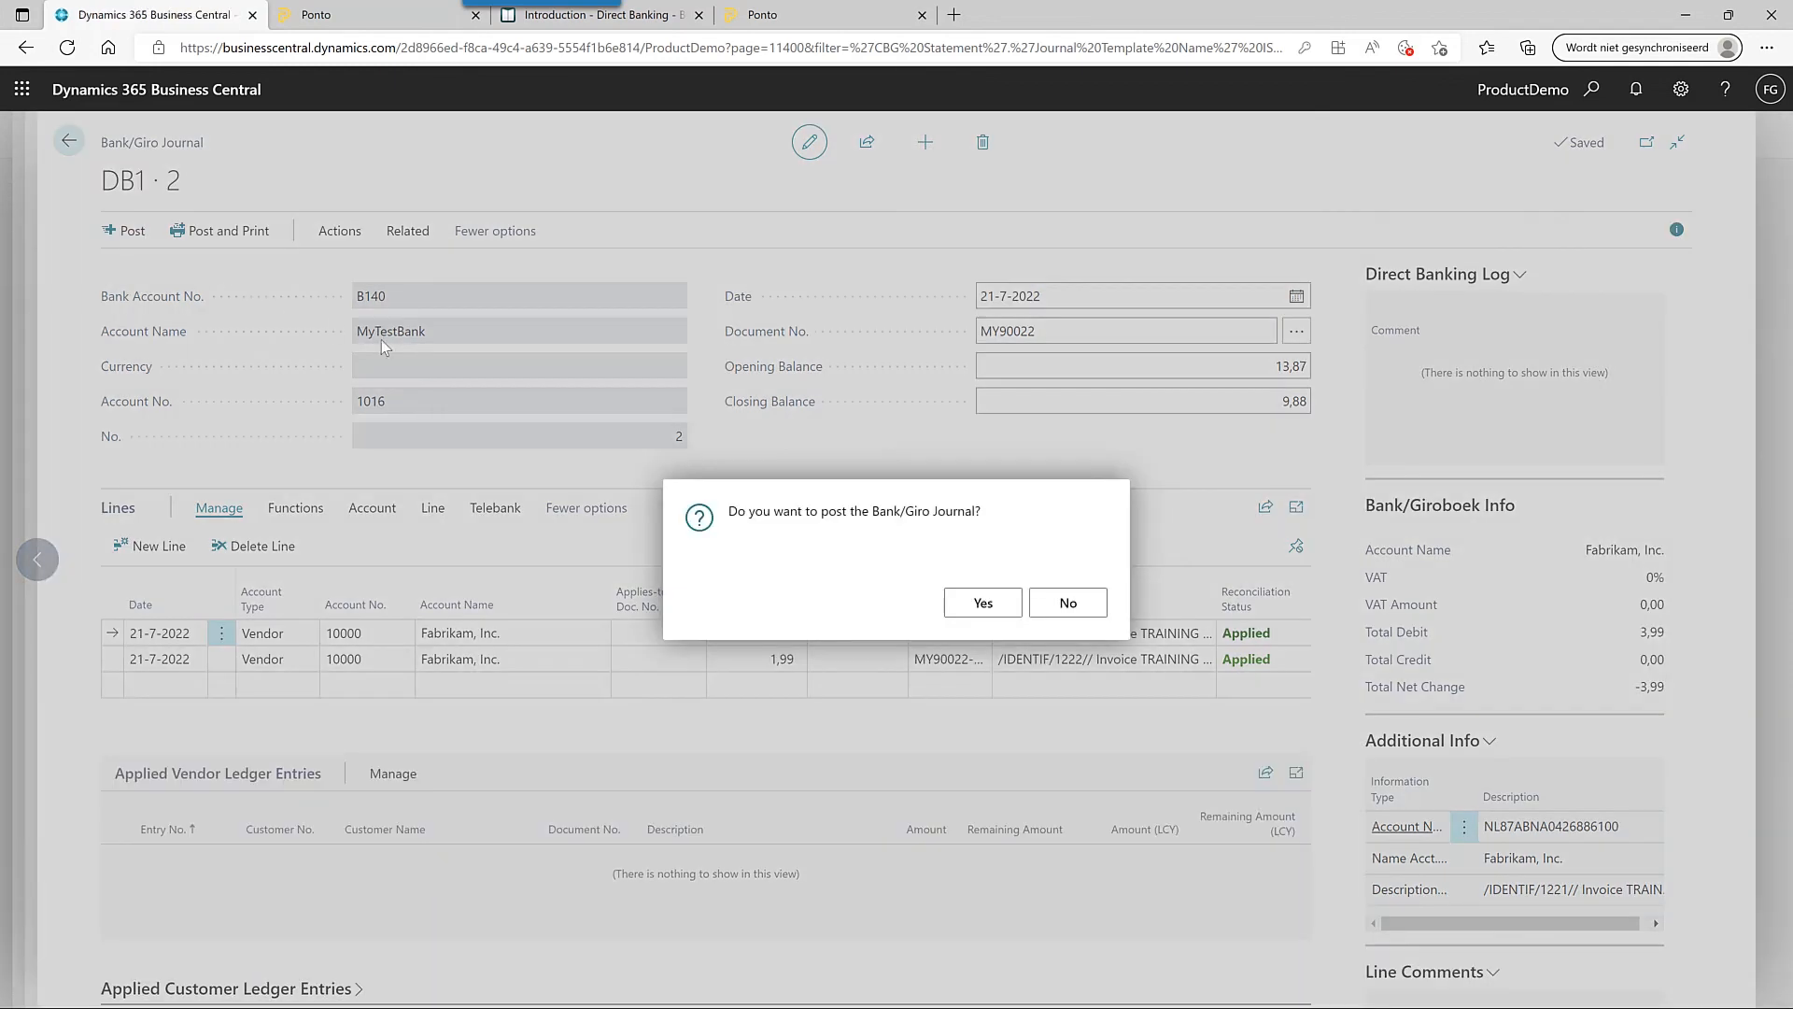
left_click(978, 605)
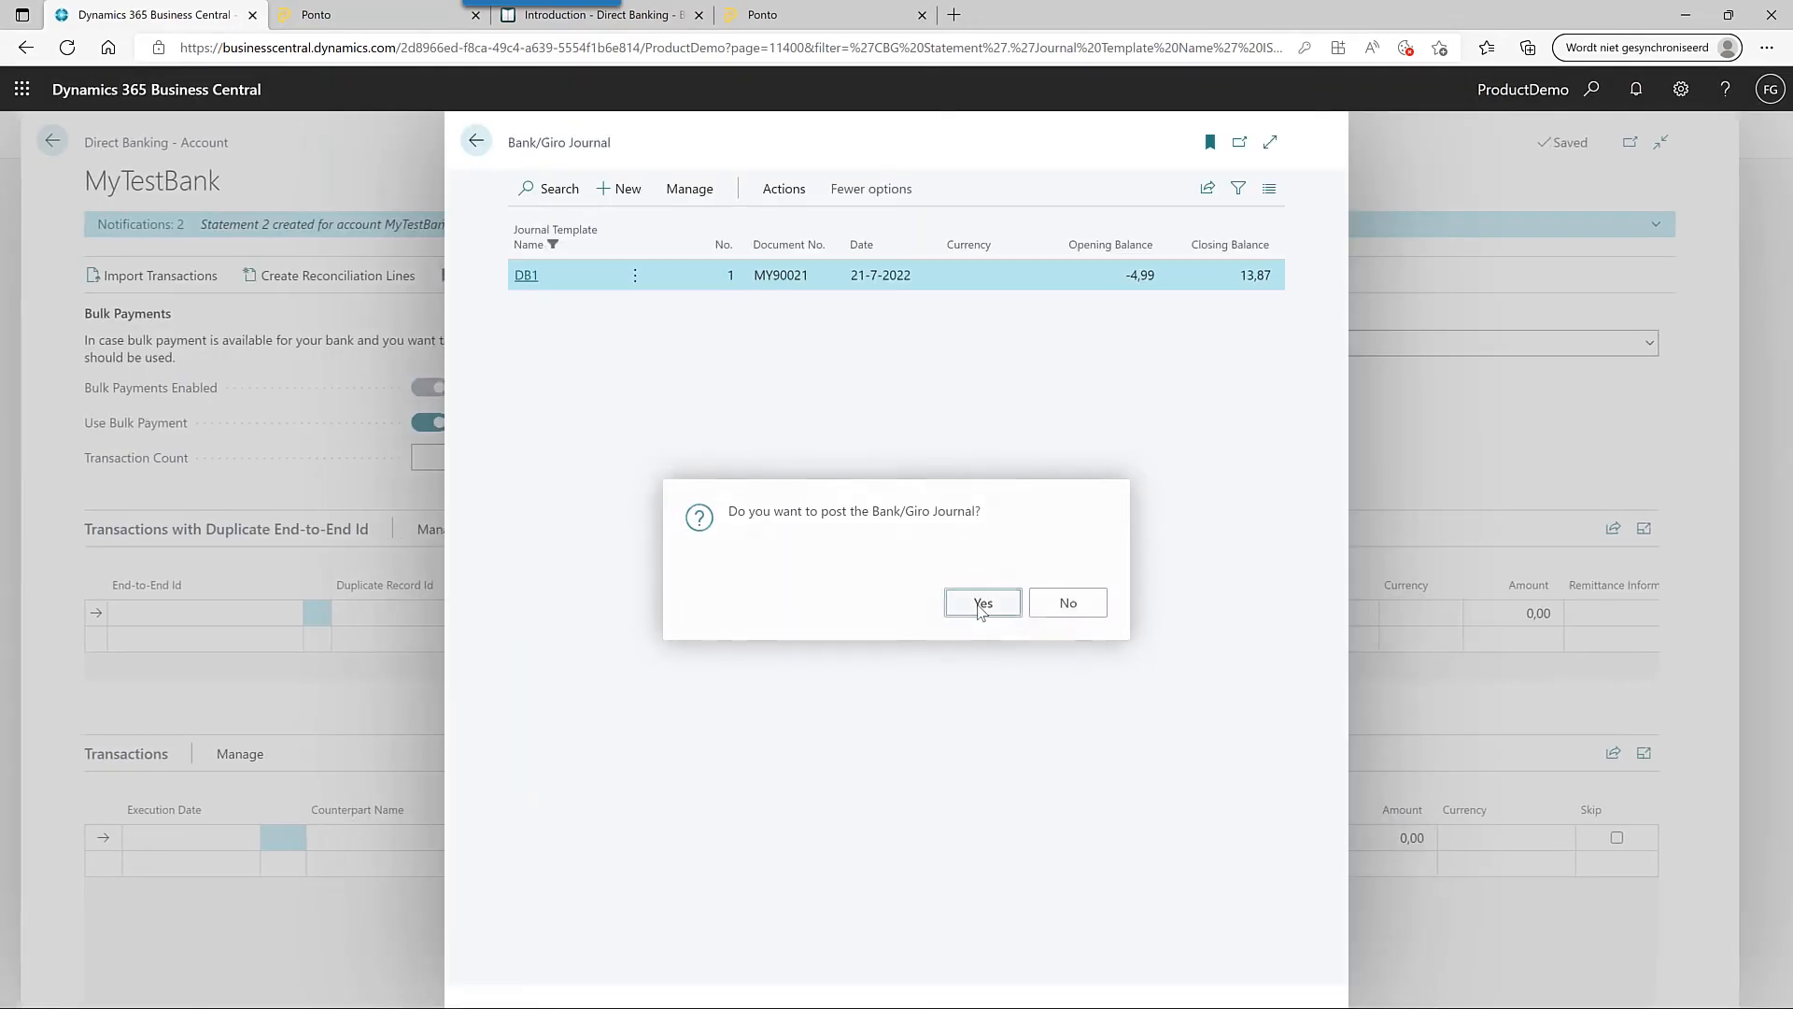
left_click(977, 605)
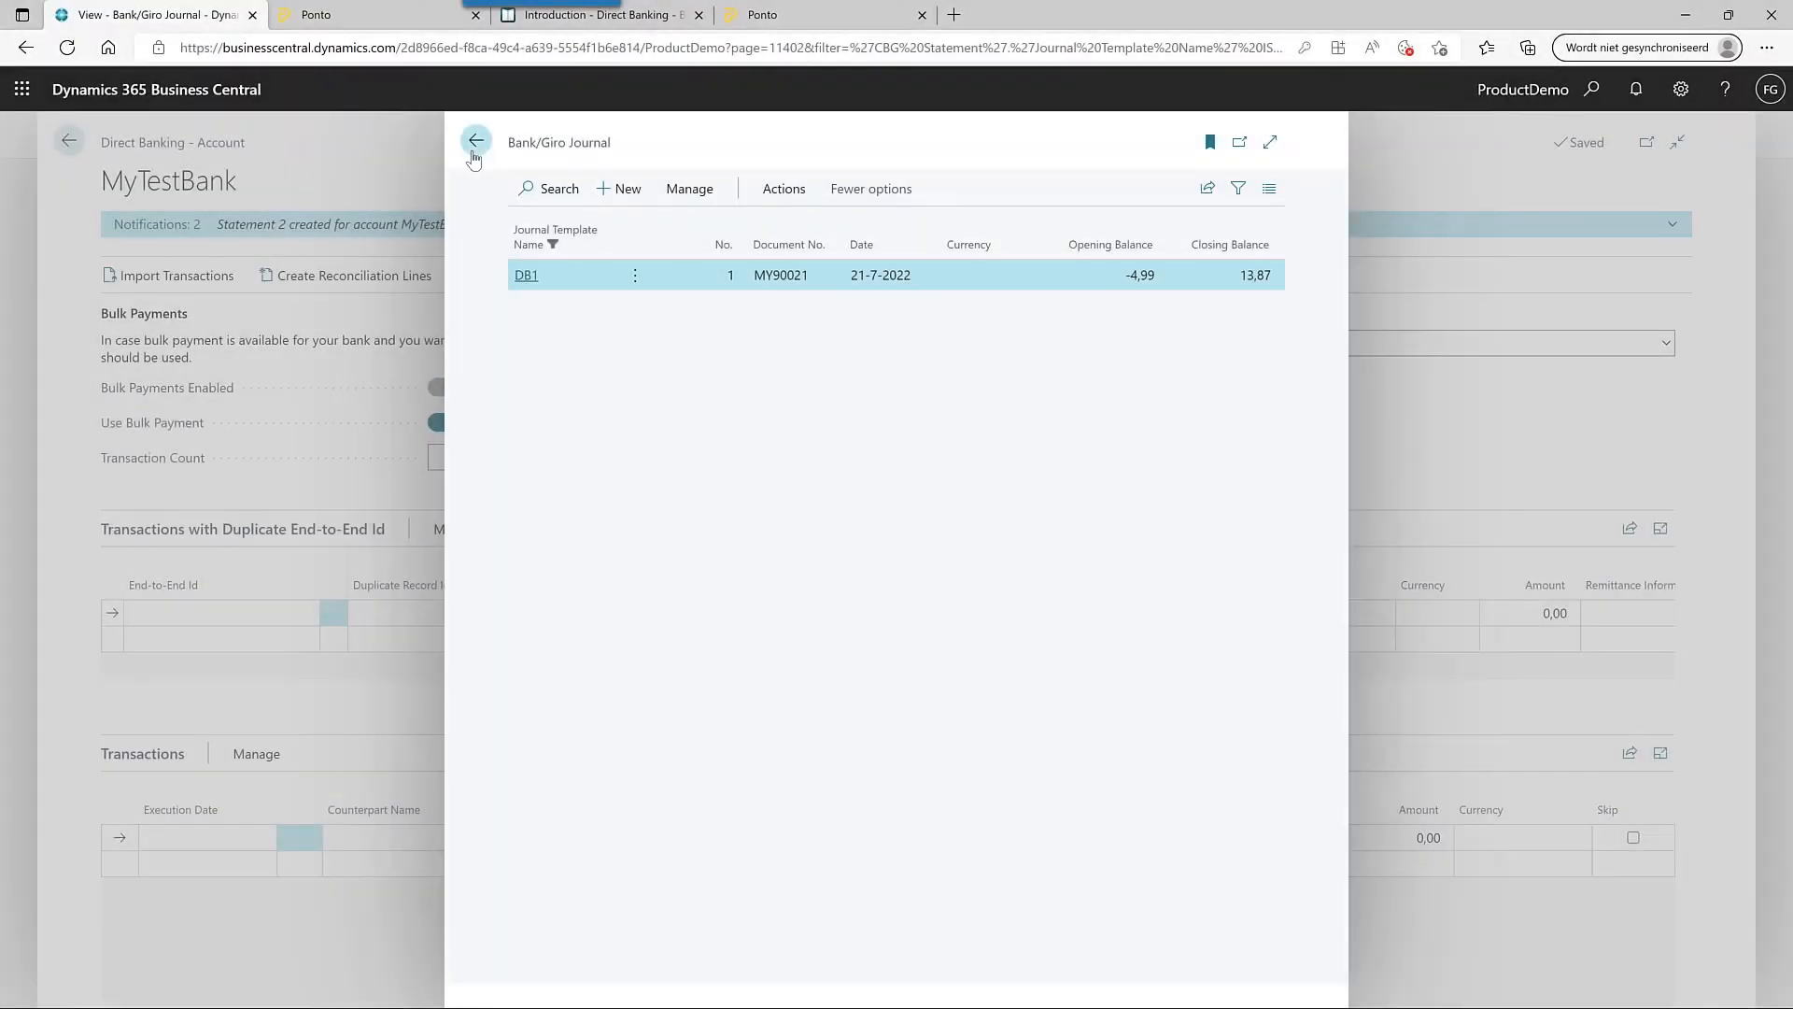
- Open the BCB Scheduled Import Mgt. entry from the Job Queue Entries list
left_click(476, 140)
left_click(63, 140)
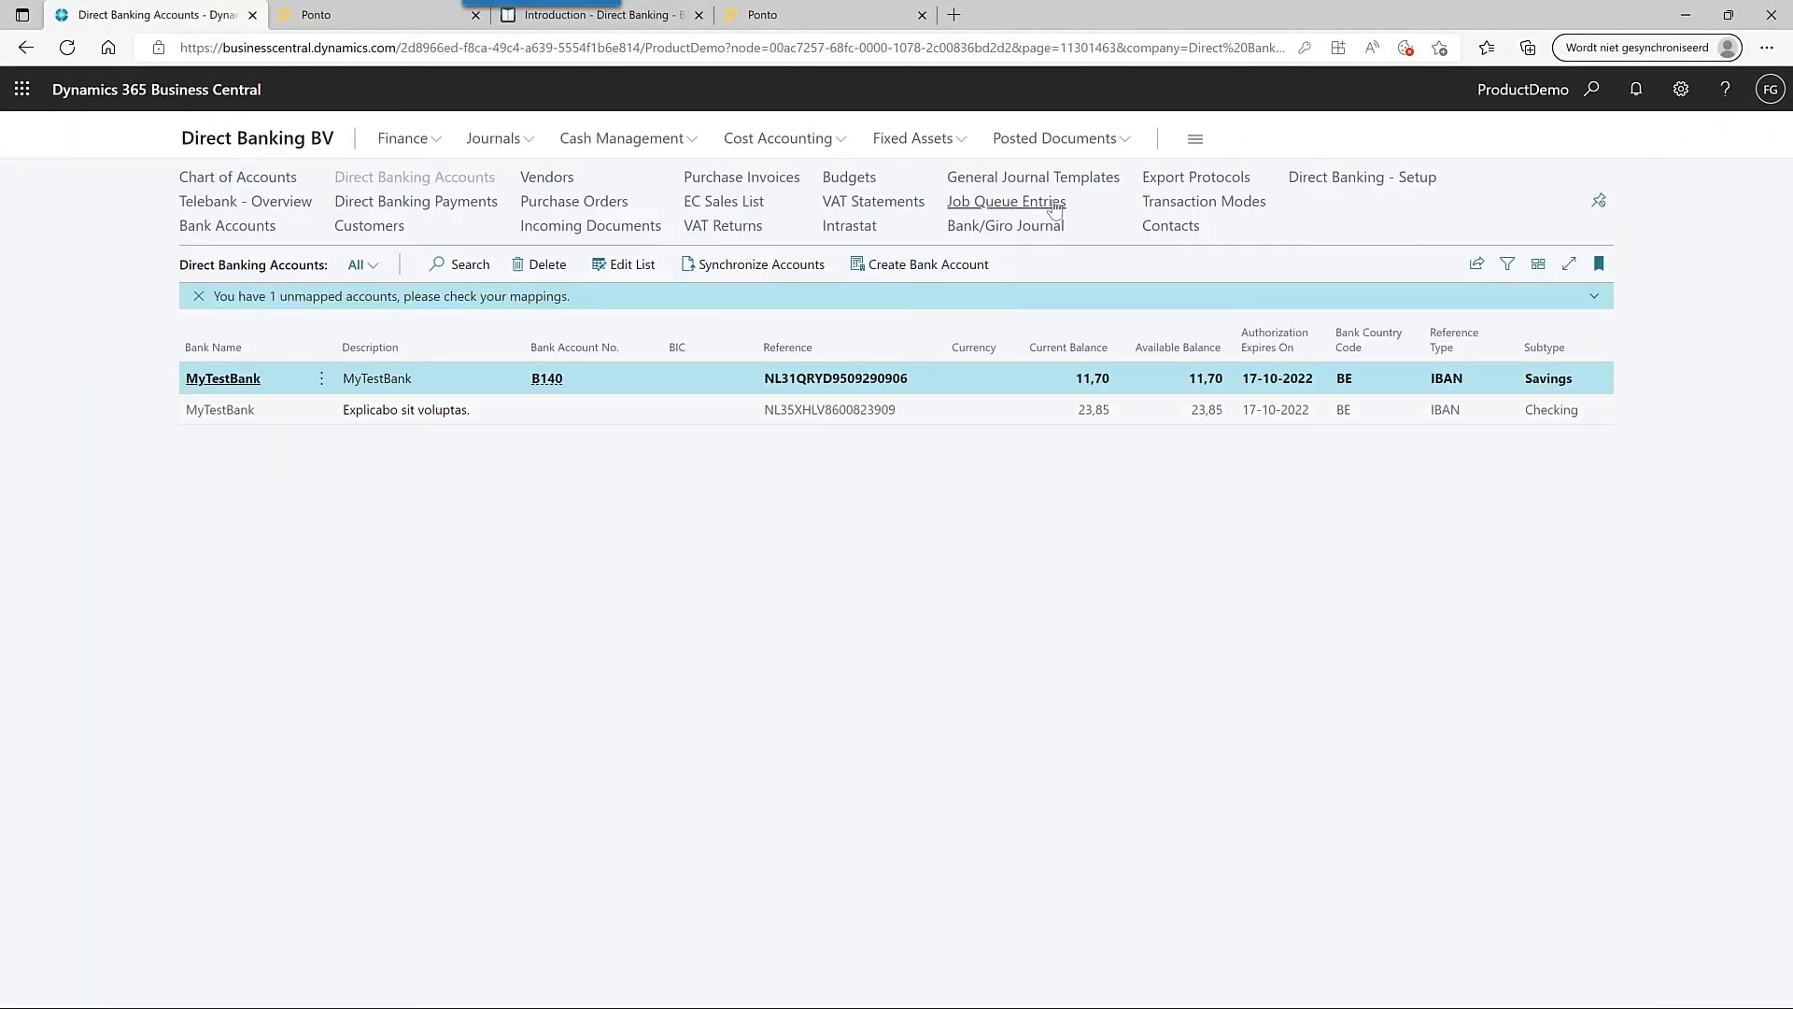
left_click(1055, 204)
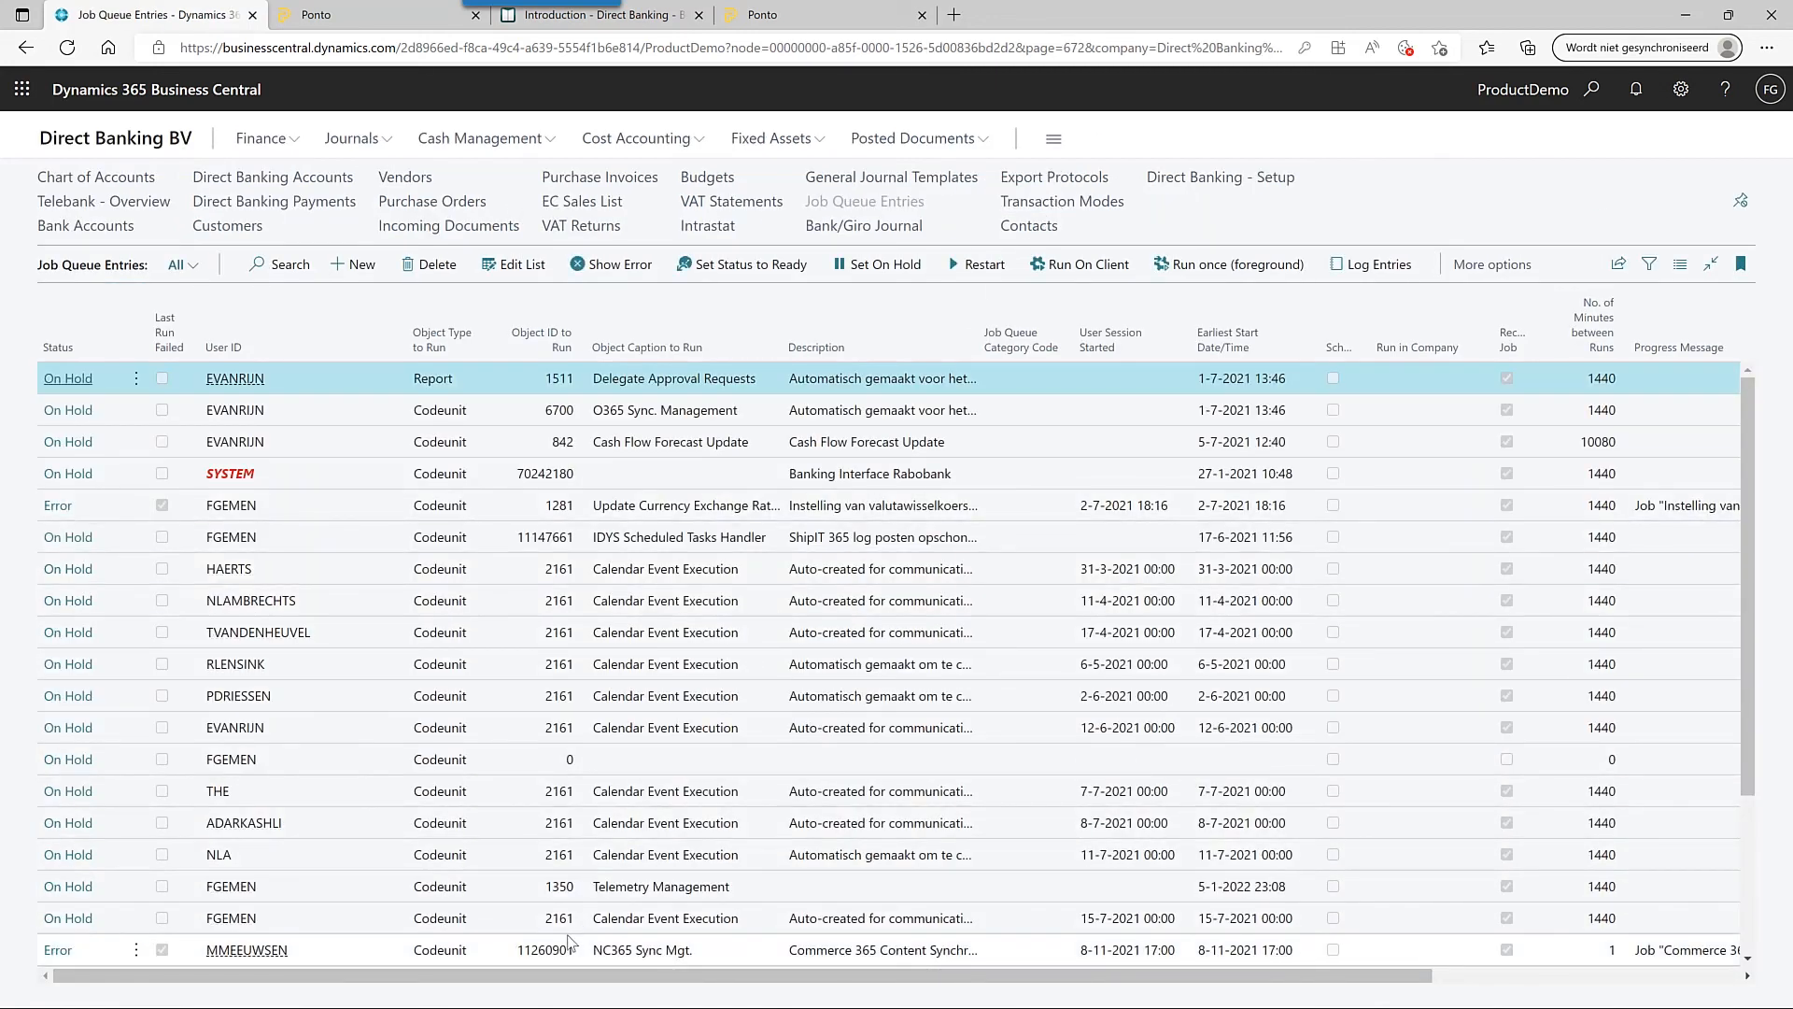
scroll(568, 924, "down", 3)
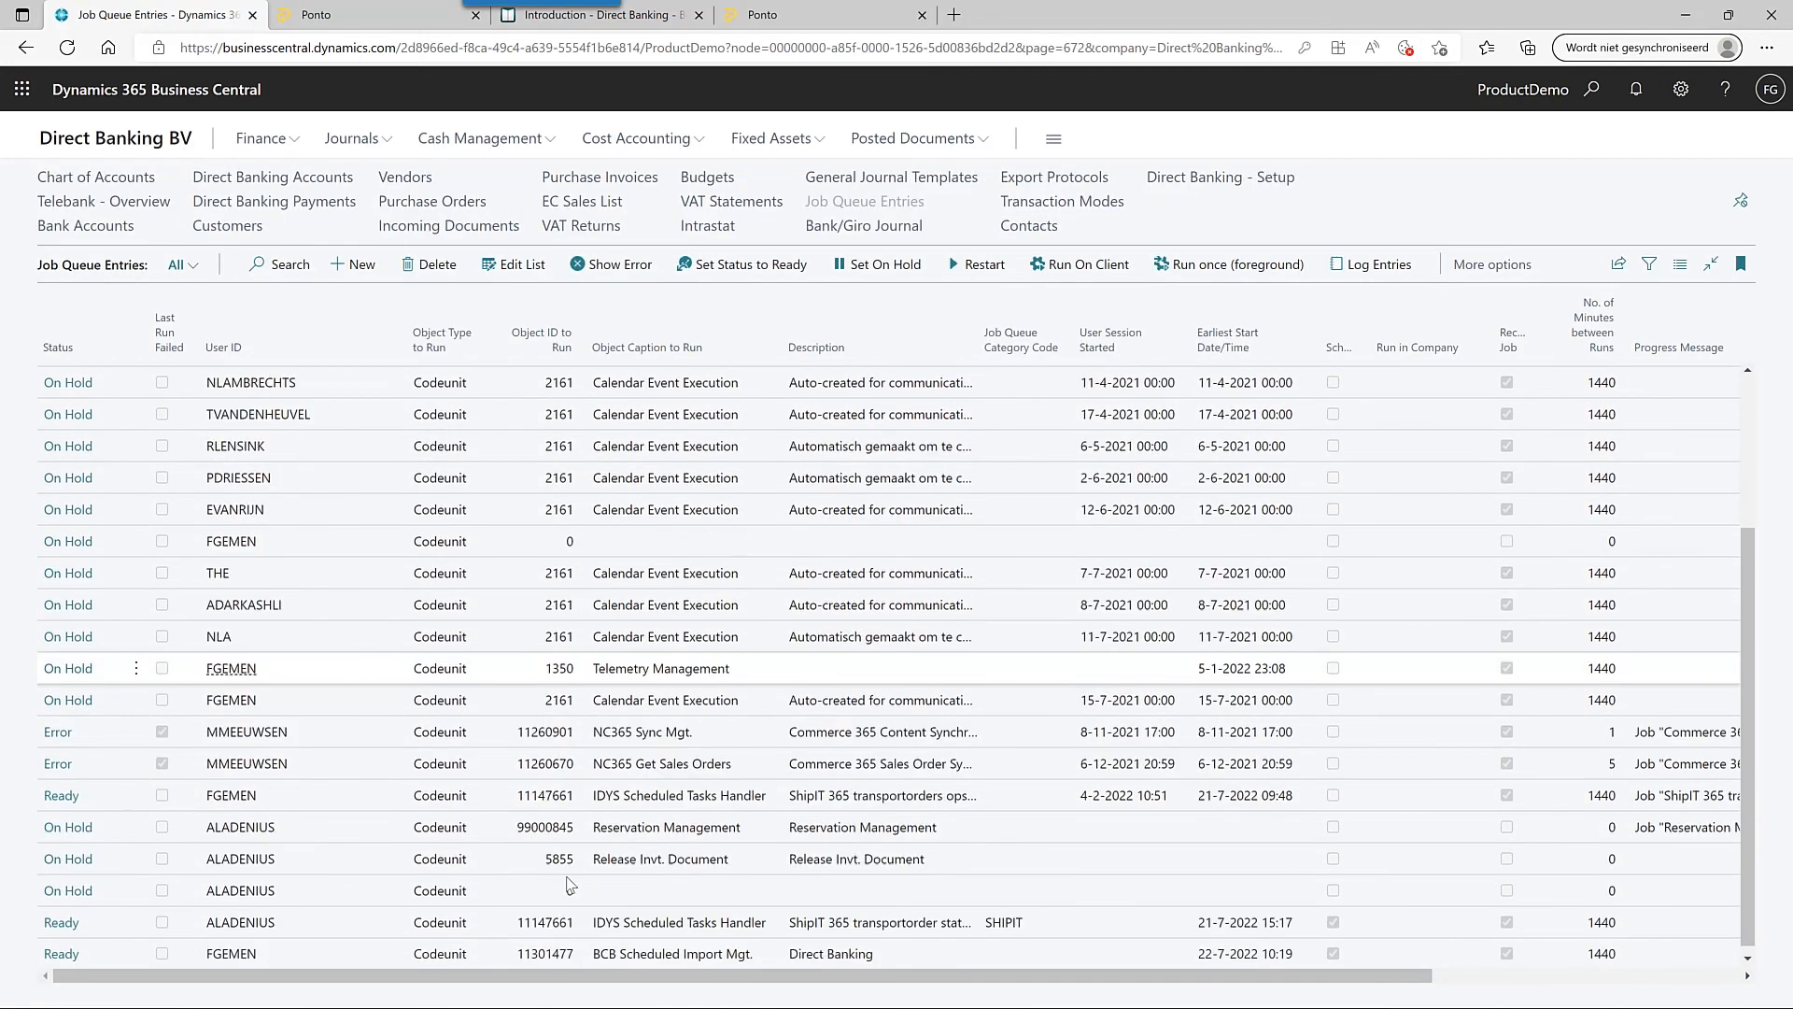
left_click(62, 947)
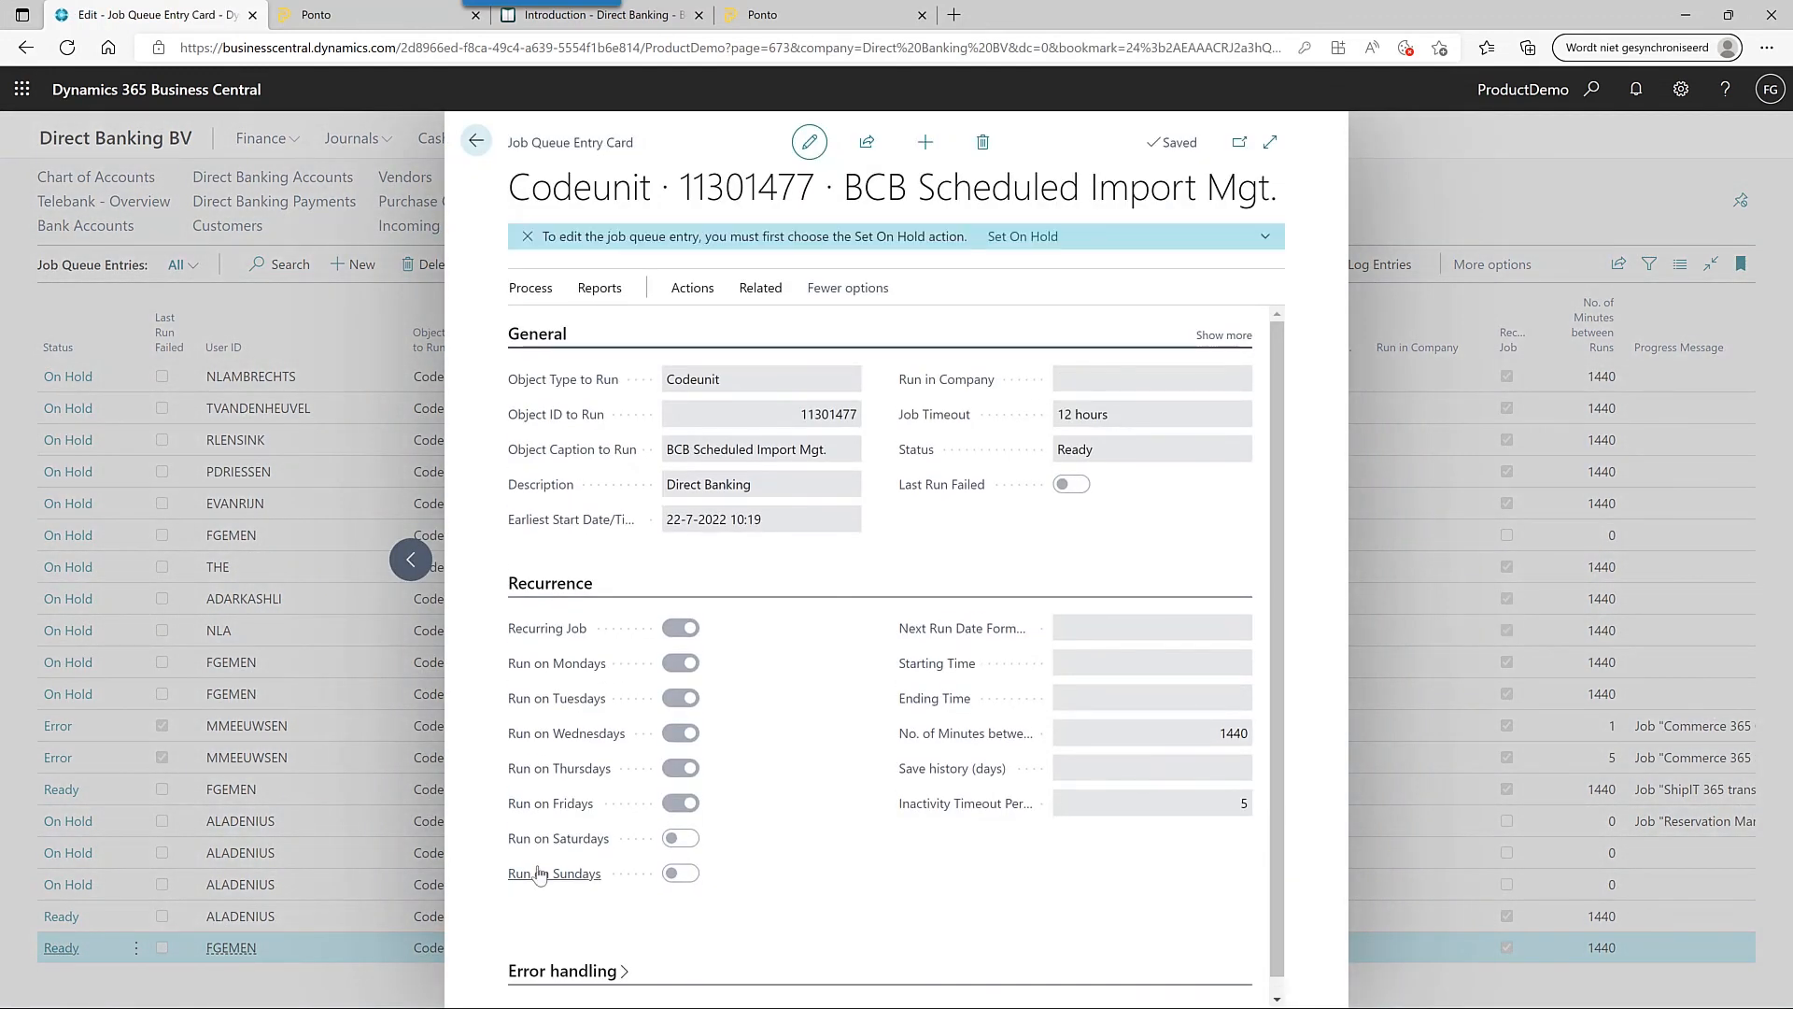
- Put the job entry on hold and change its Earliest Start Date/Time to 22-7-2022 00:10
mouse_move(539, 873)
left_click(533, 289)
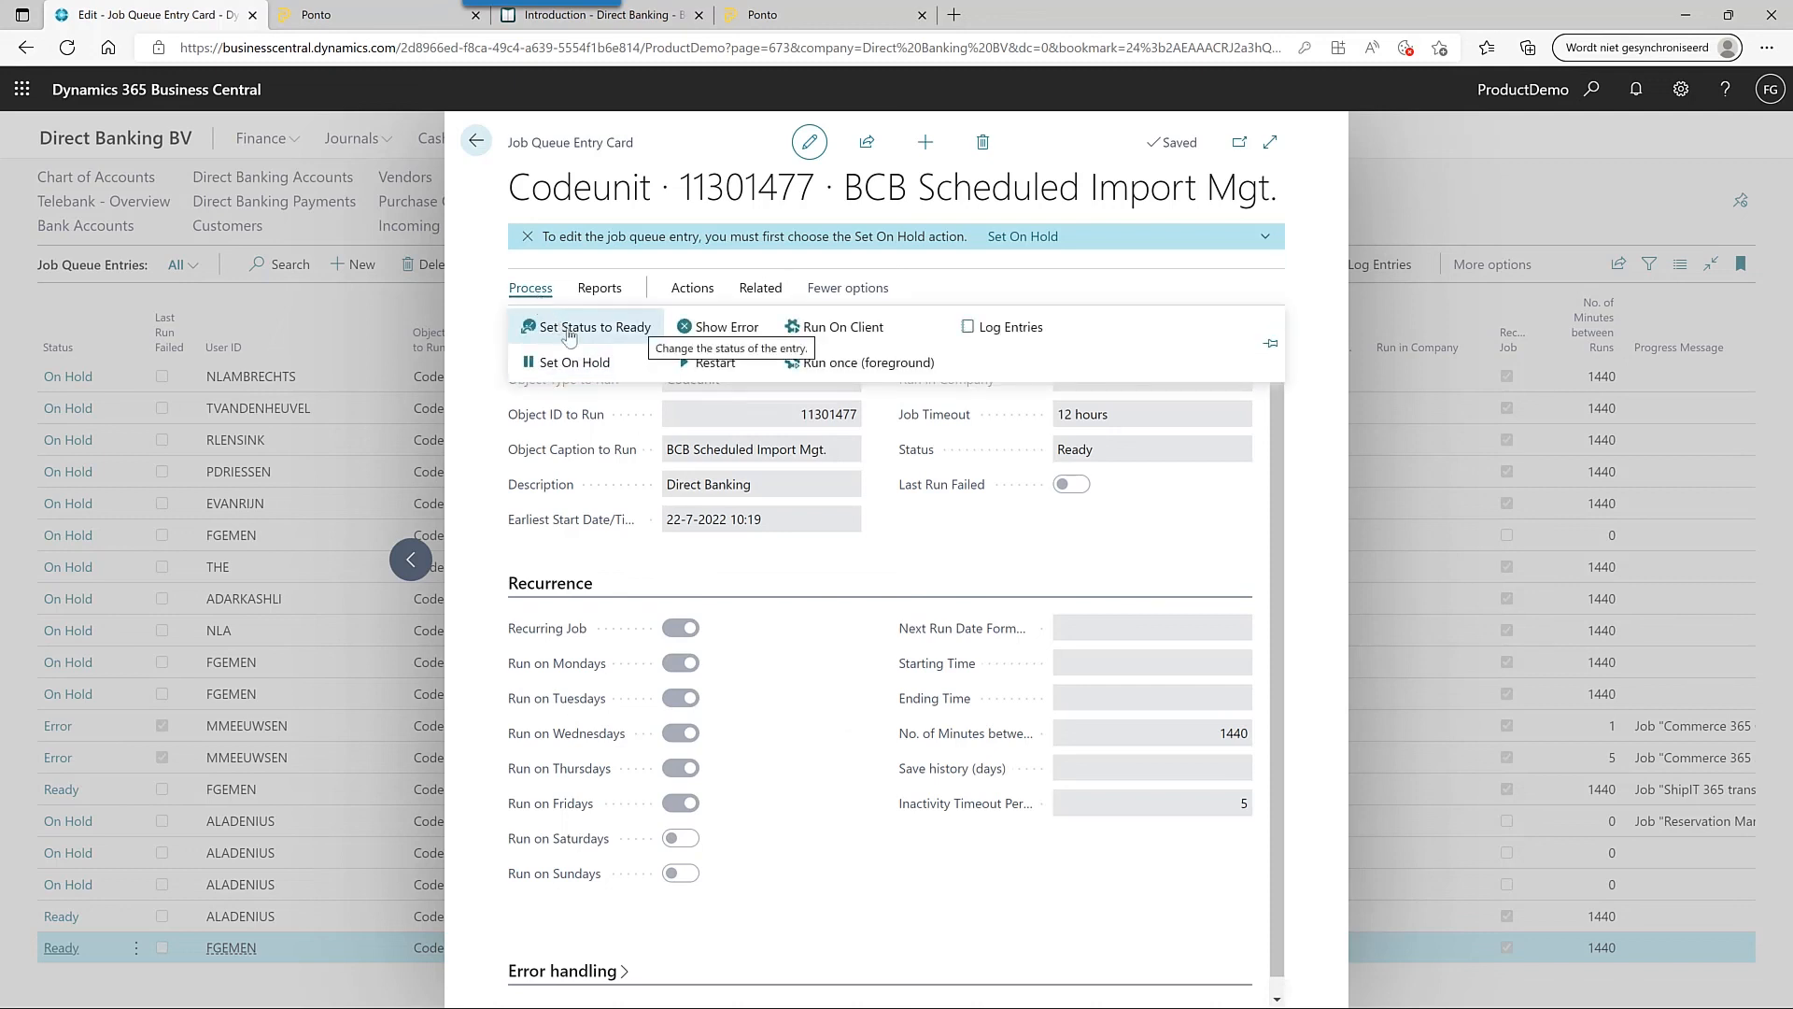
left_click(601, 363)
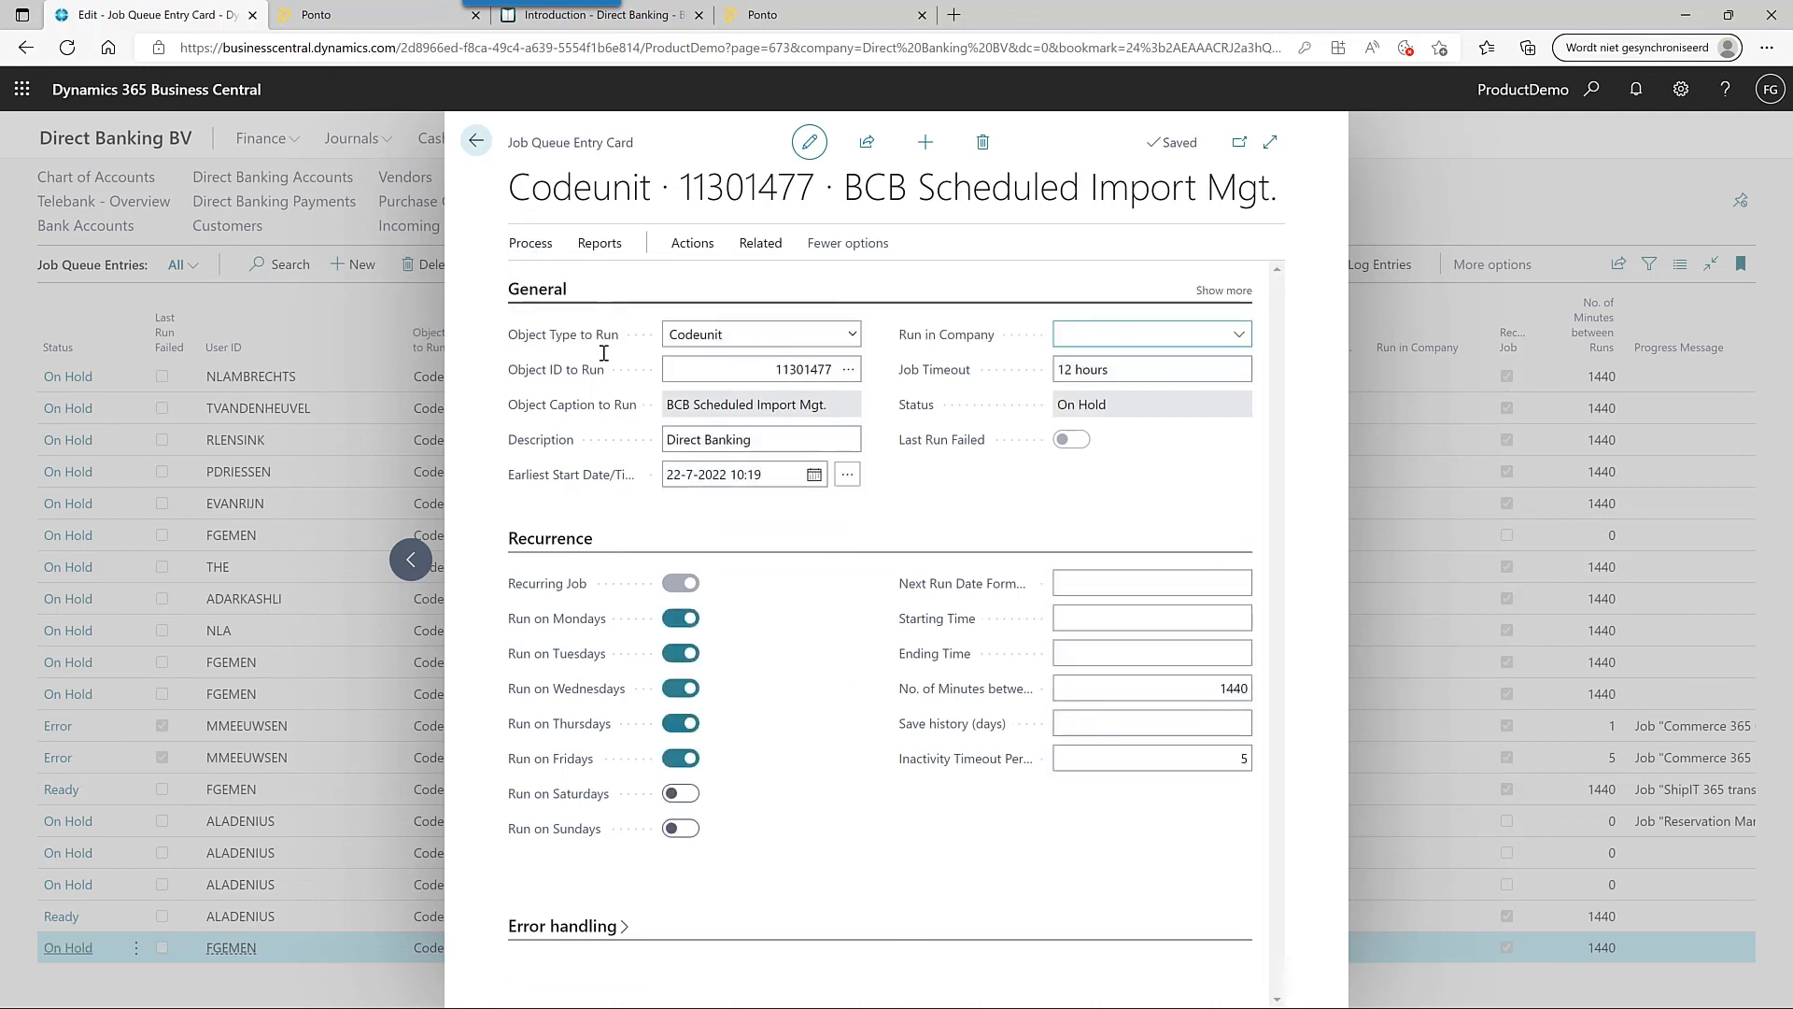
left_click(1236, 290)
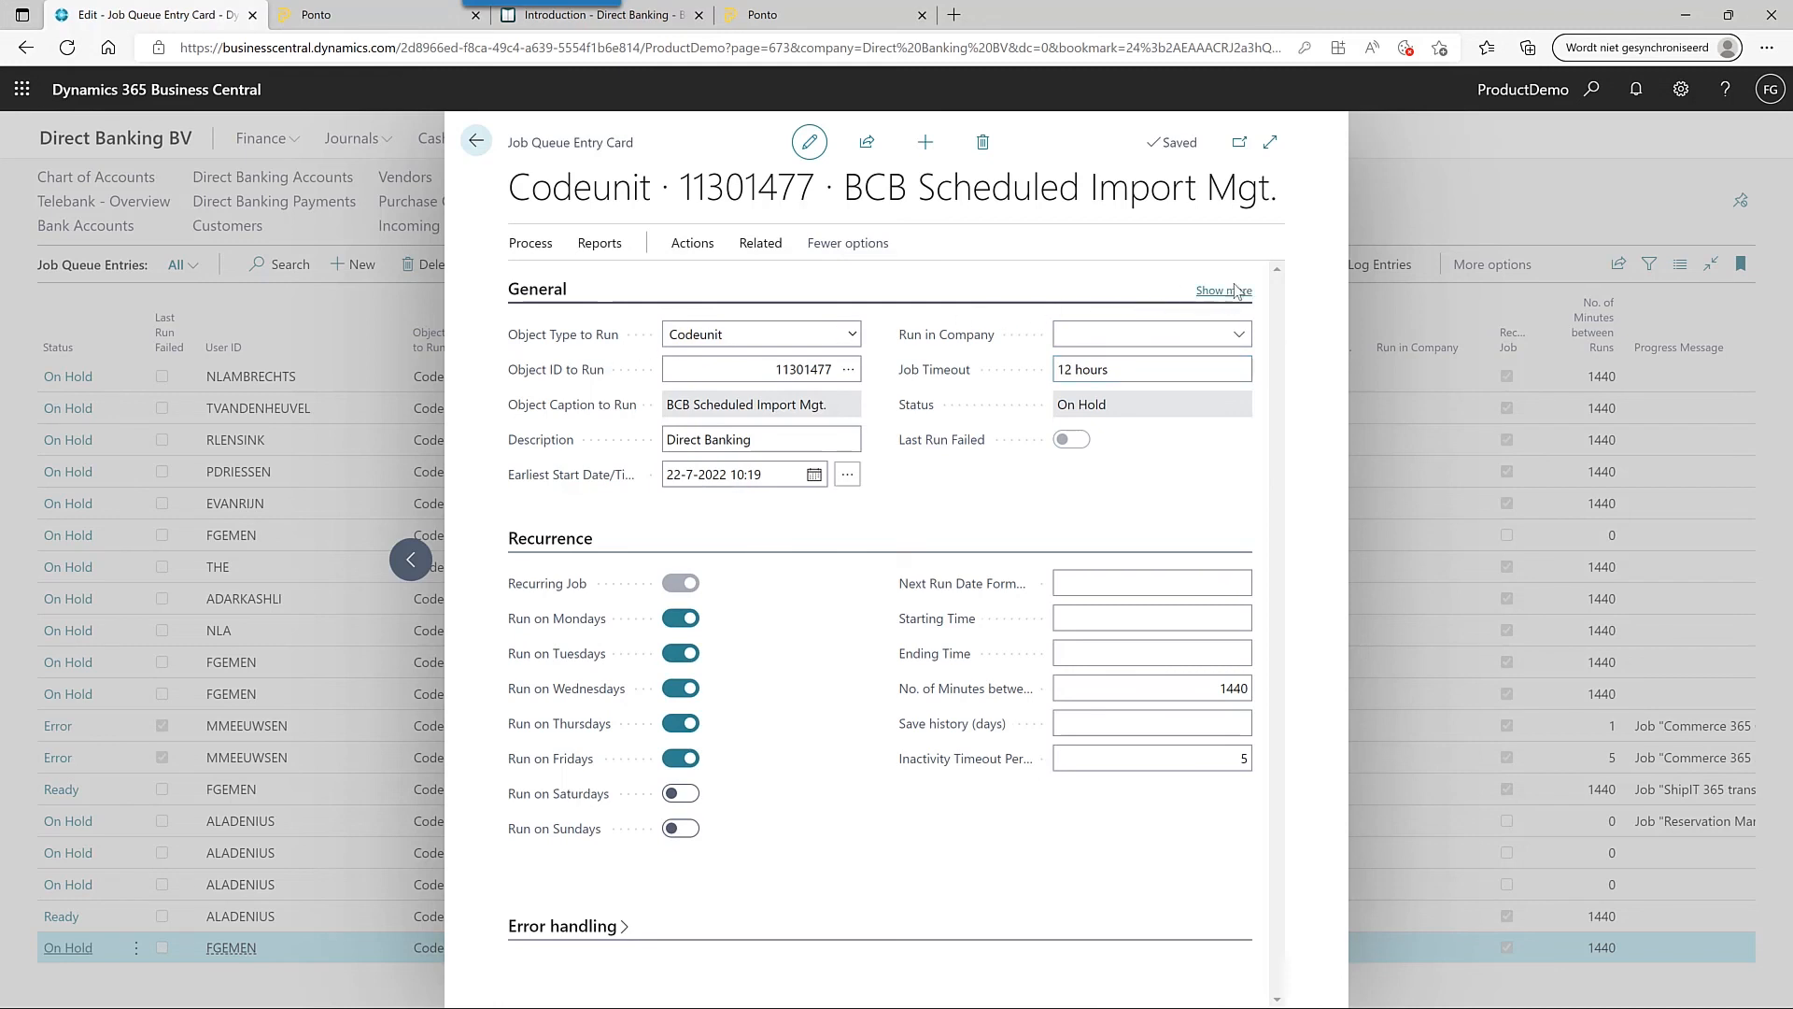
left_click(1171, 334)
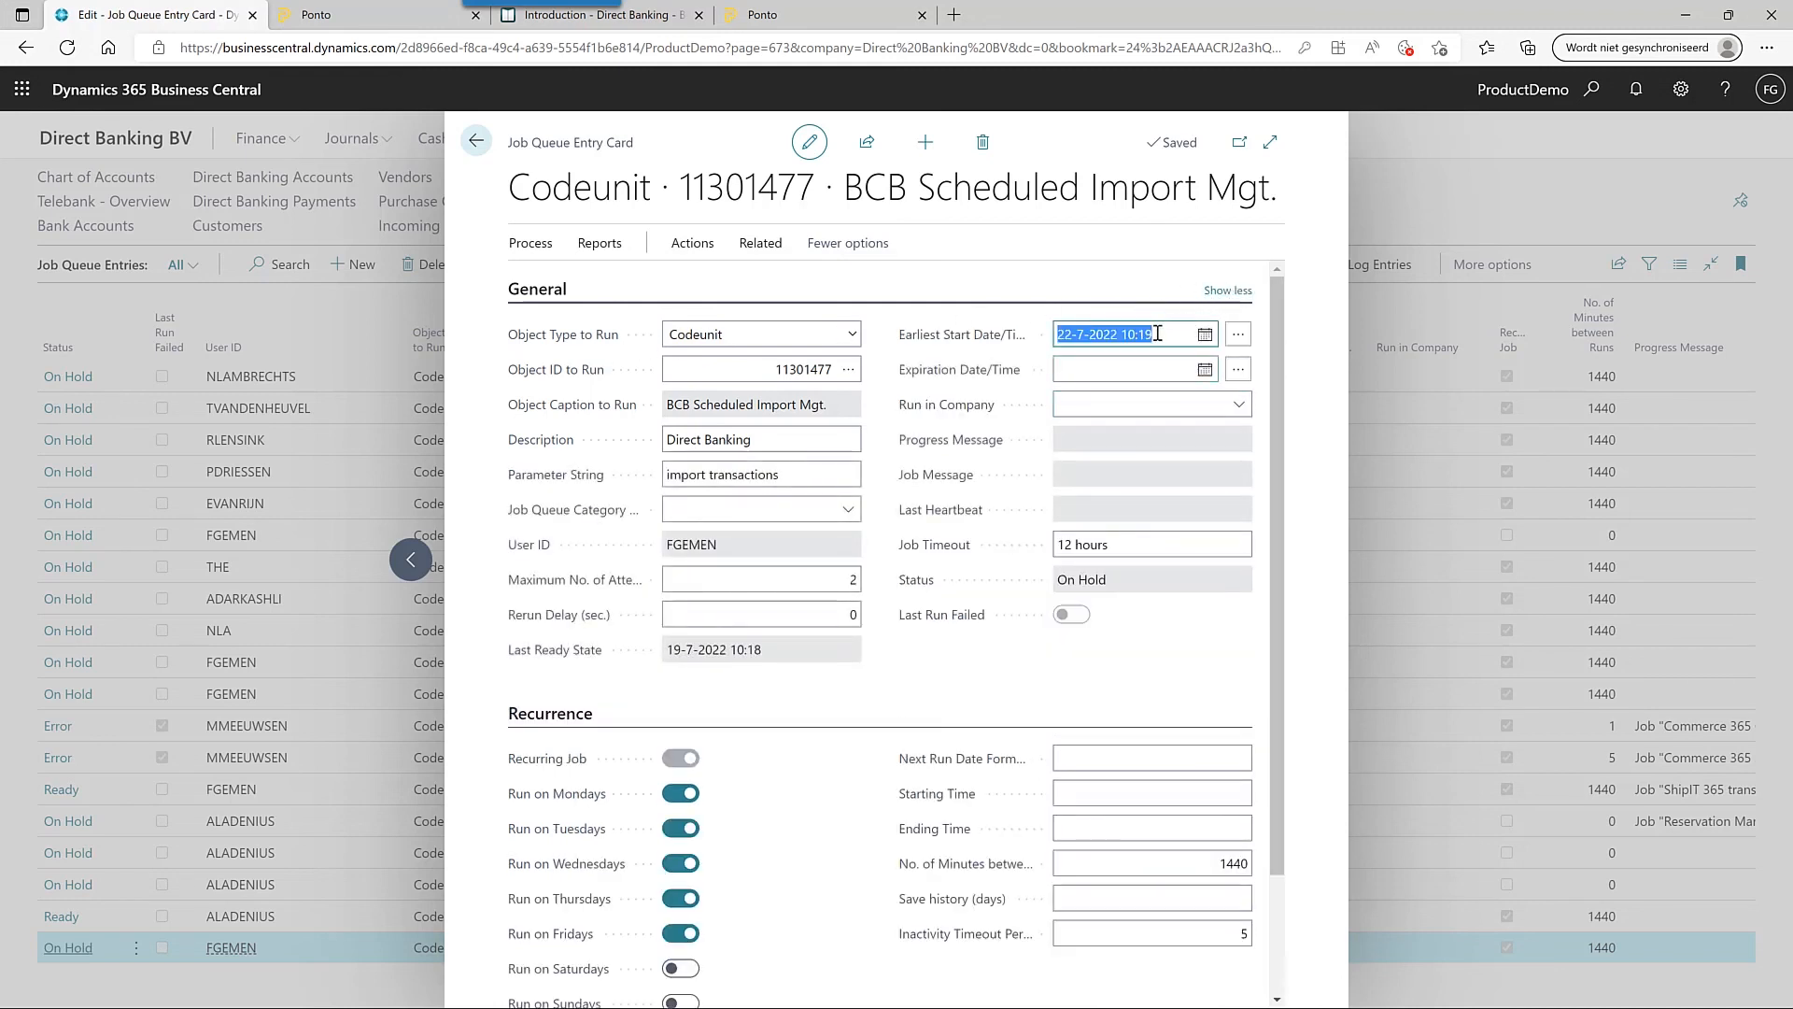
left_click(1172, 334)
key("BackSpace")
key("BackSpace")
key("BackSpace")
key("BackSpace")
key("BackSpace")
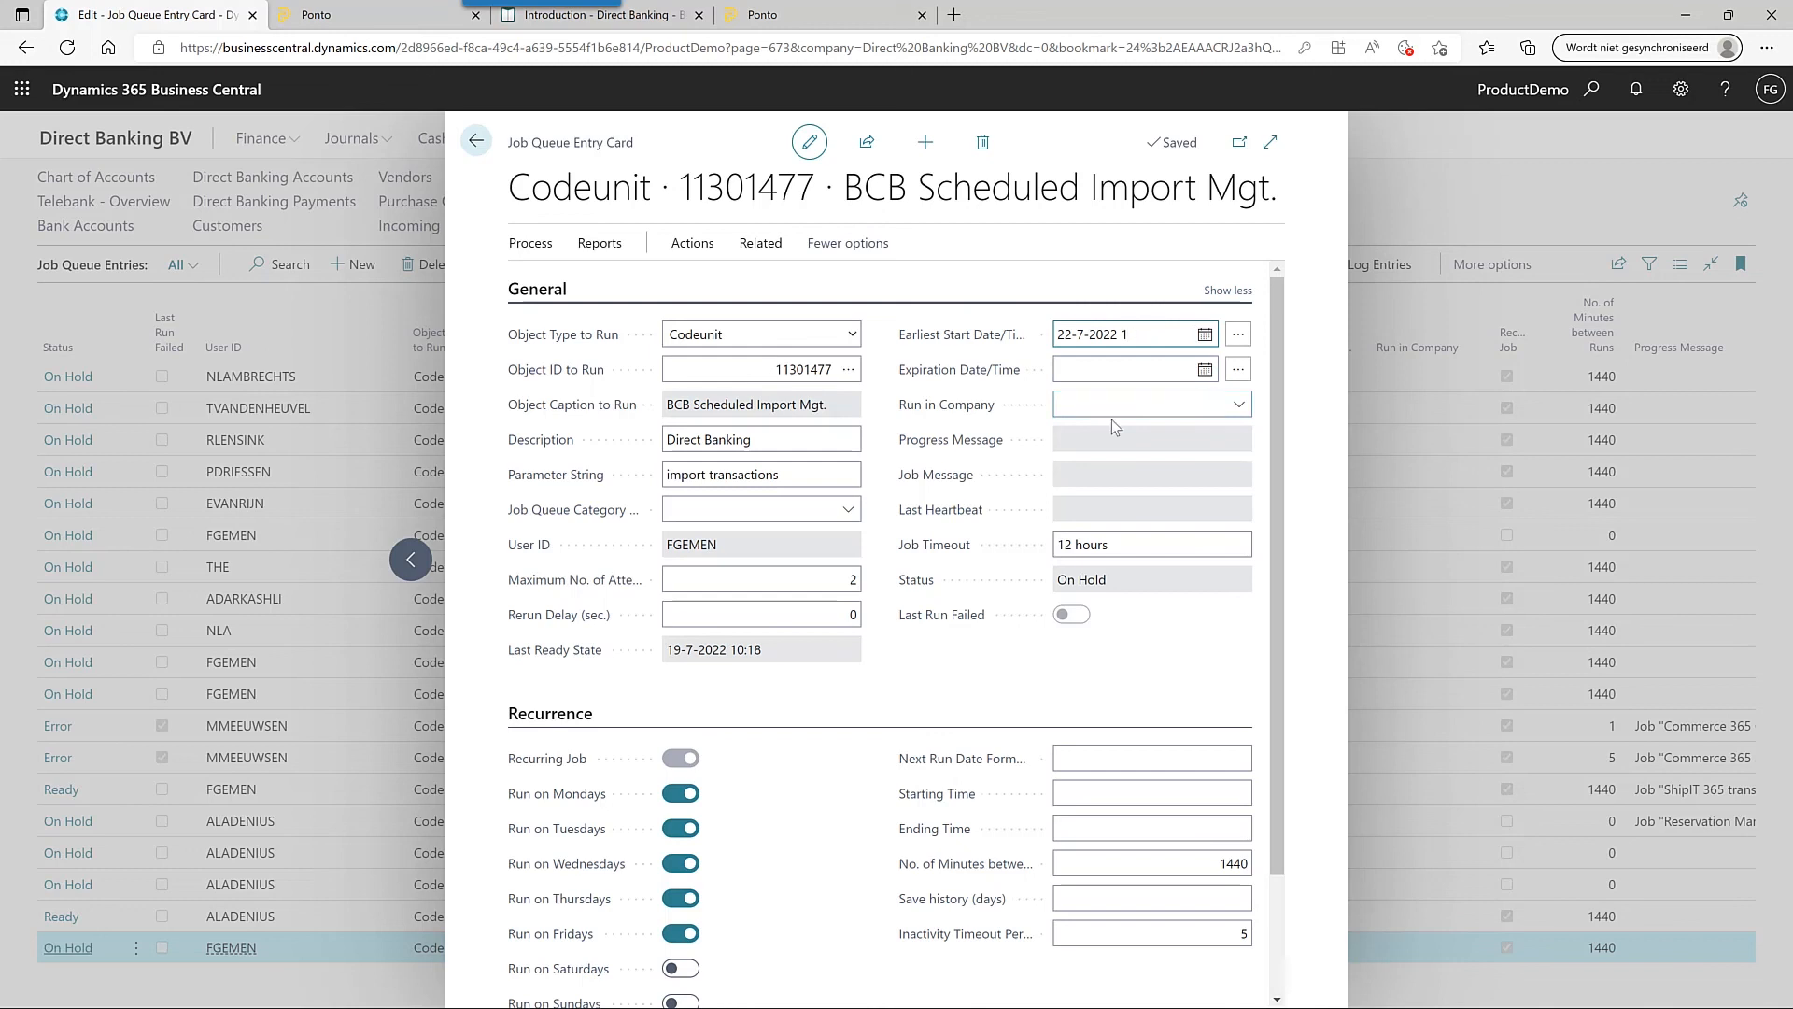
type("00;10")
key("BackSpace")
key("BackSpace")
key("BackSpace")
type(":10")
- Set the job queue entry's status back to Ready and close the card
left_click(531, 243)
left_click(569, 290)
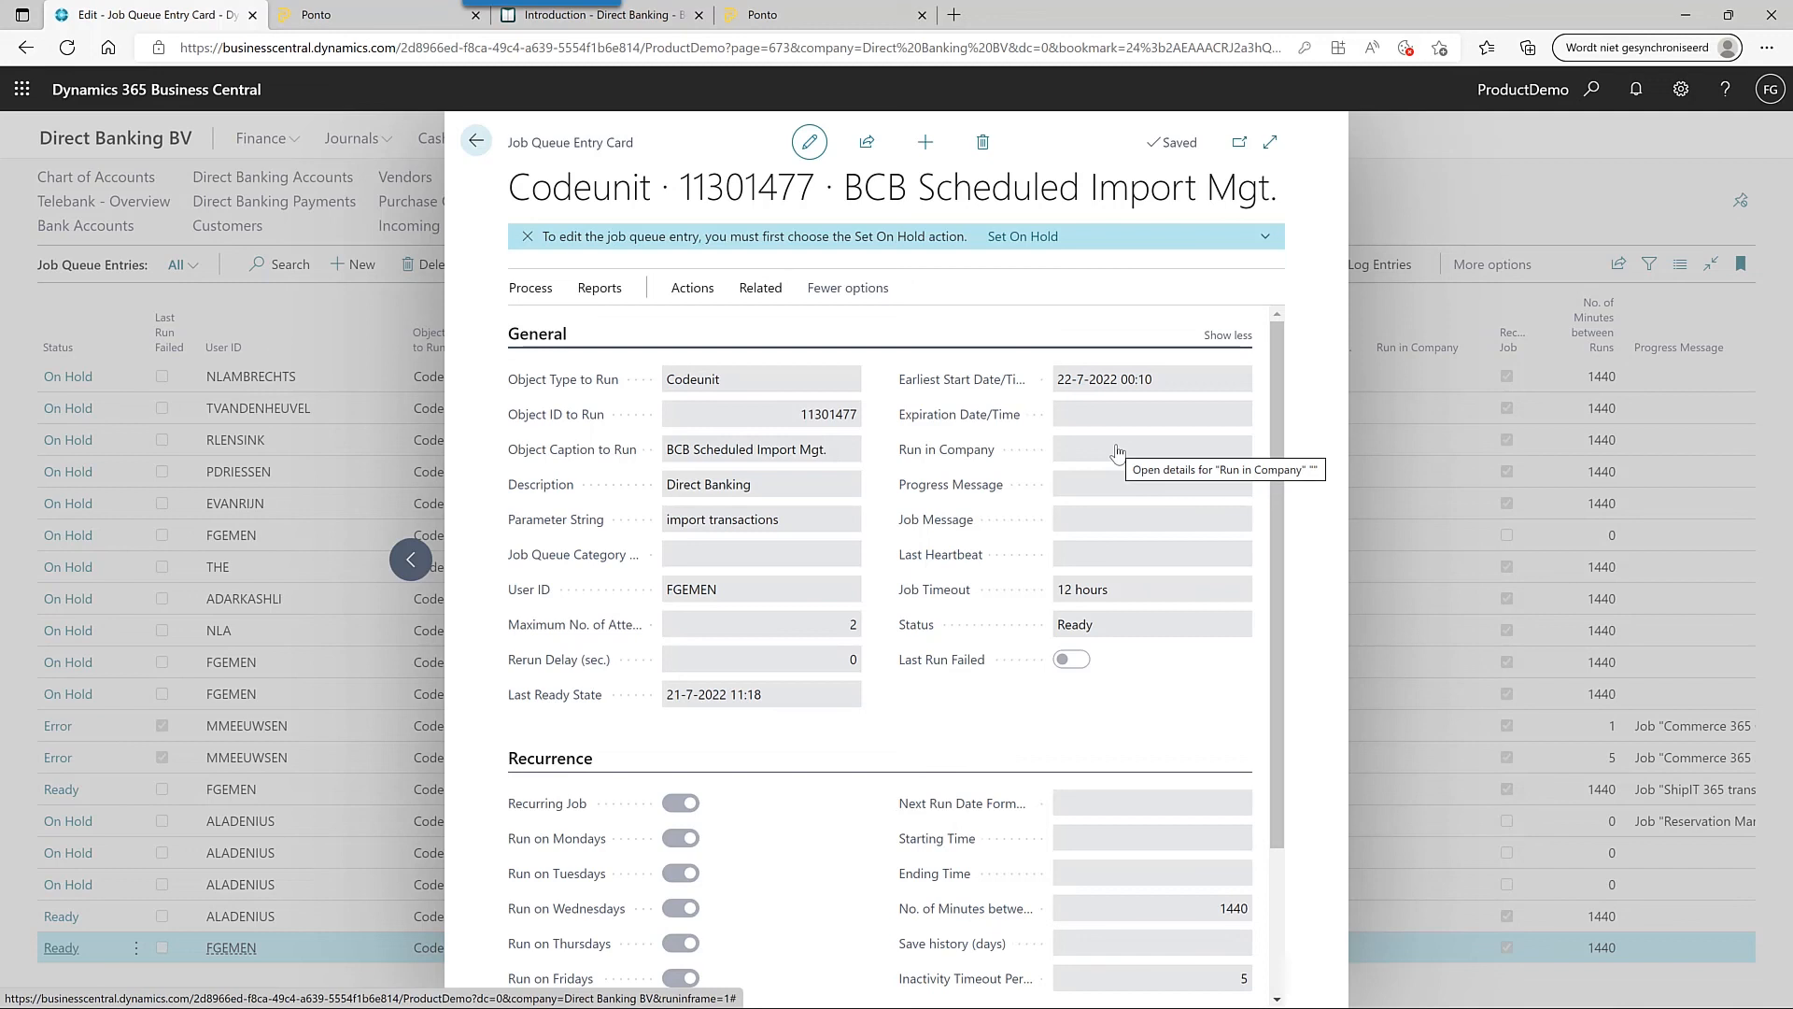
key("Escape")
- From the role center, open Bank/Giro journal statement DB1 · 1 dated 21-7-2022 (closing balance 13,87)
left_click(275, 178)
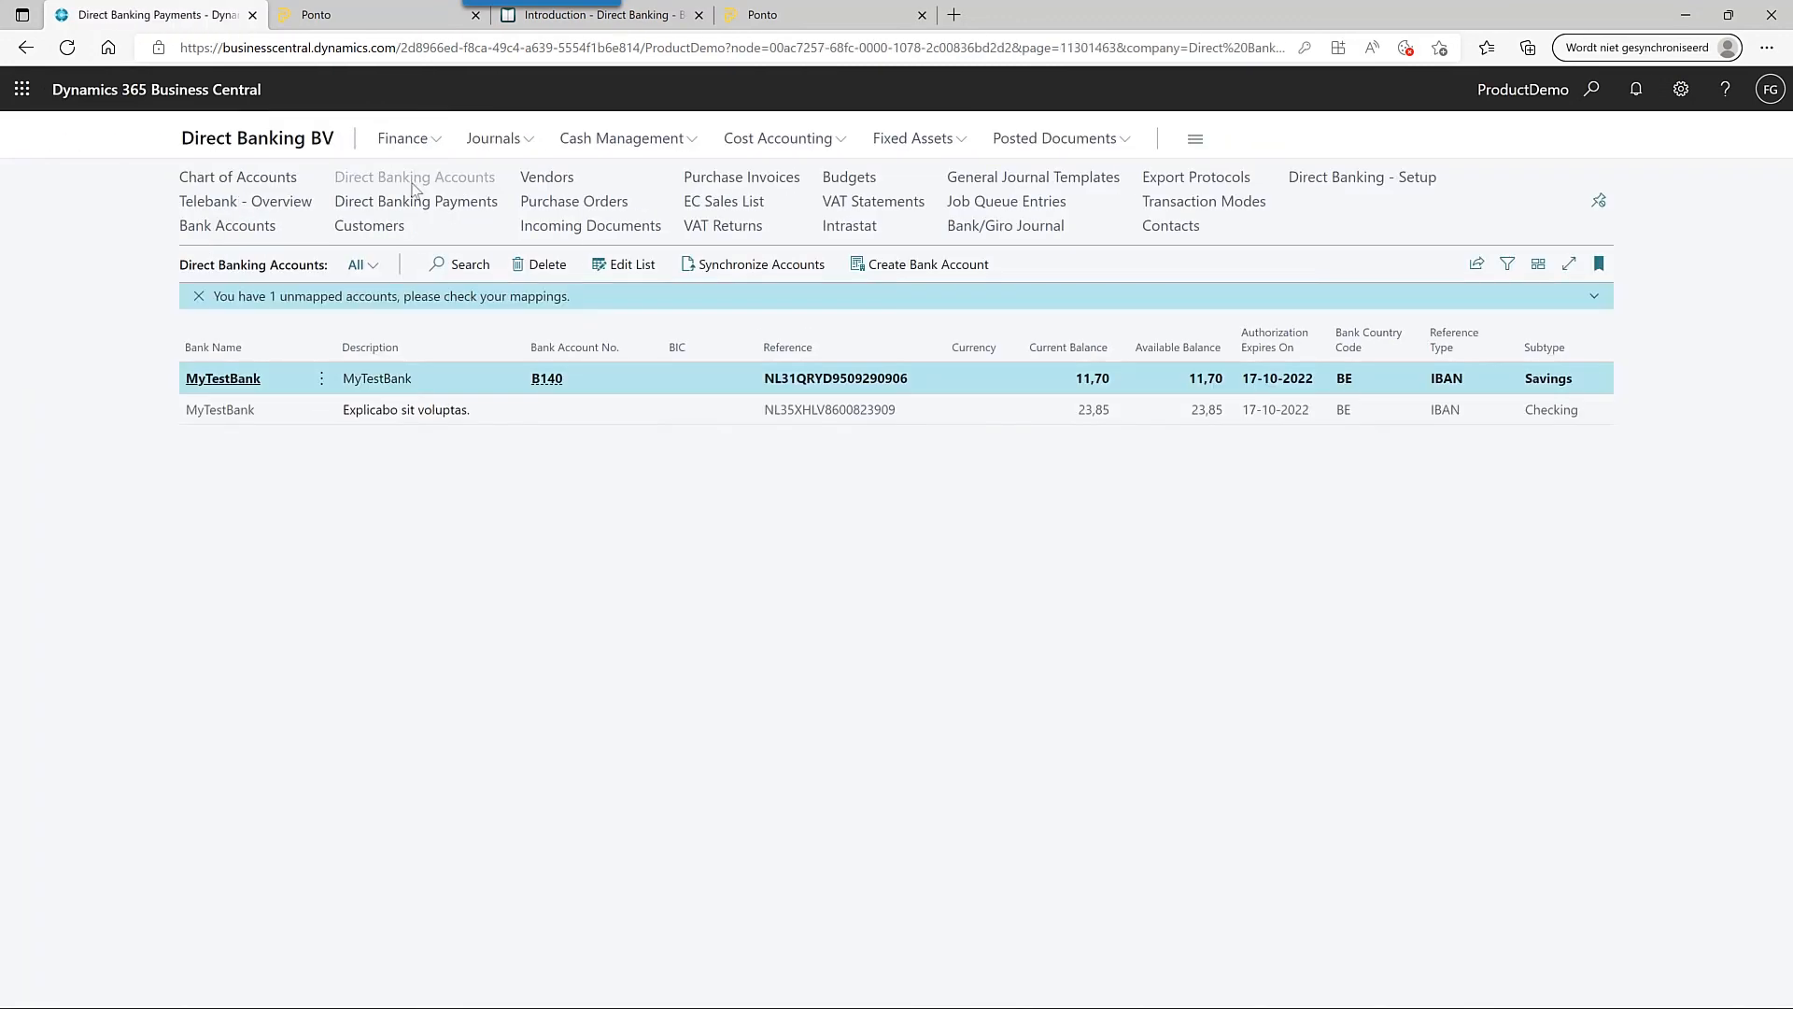
left_click(276, 140)
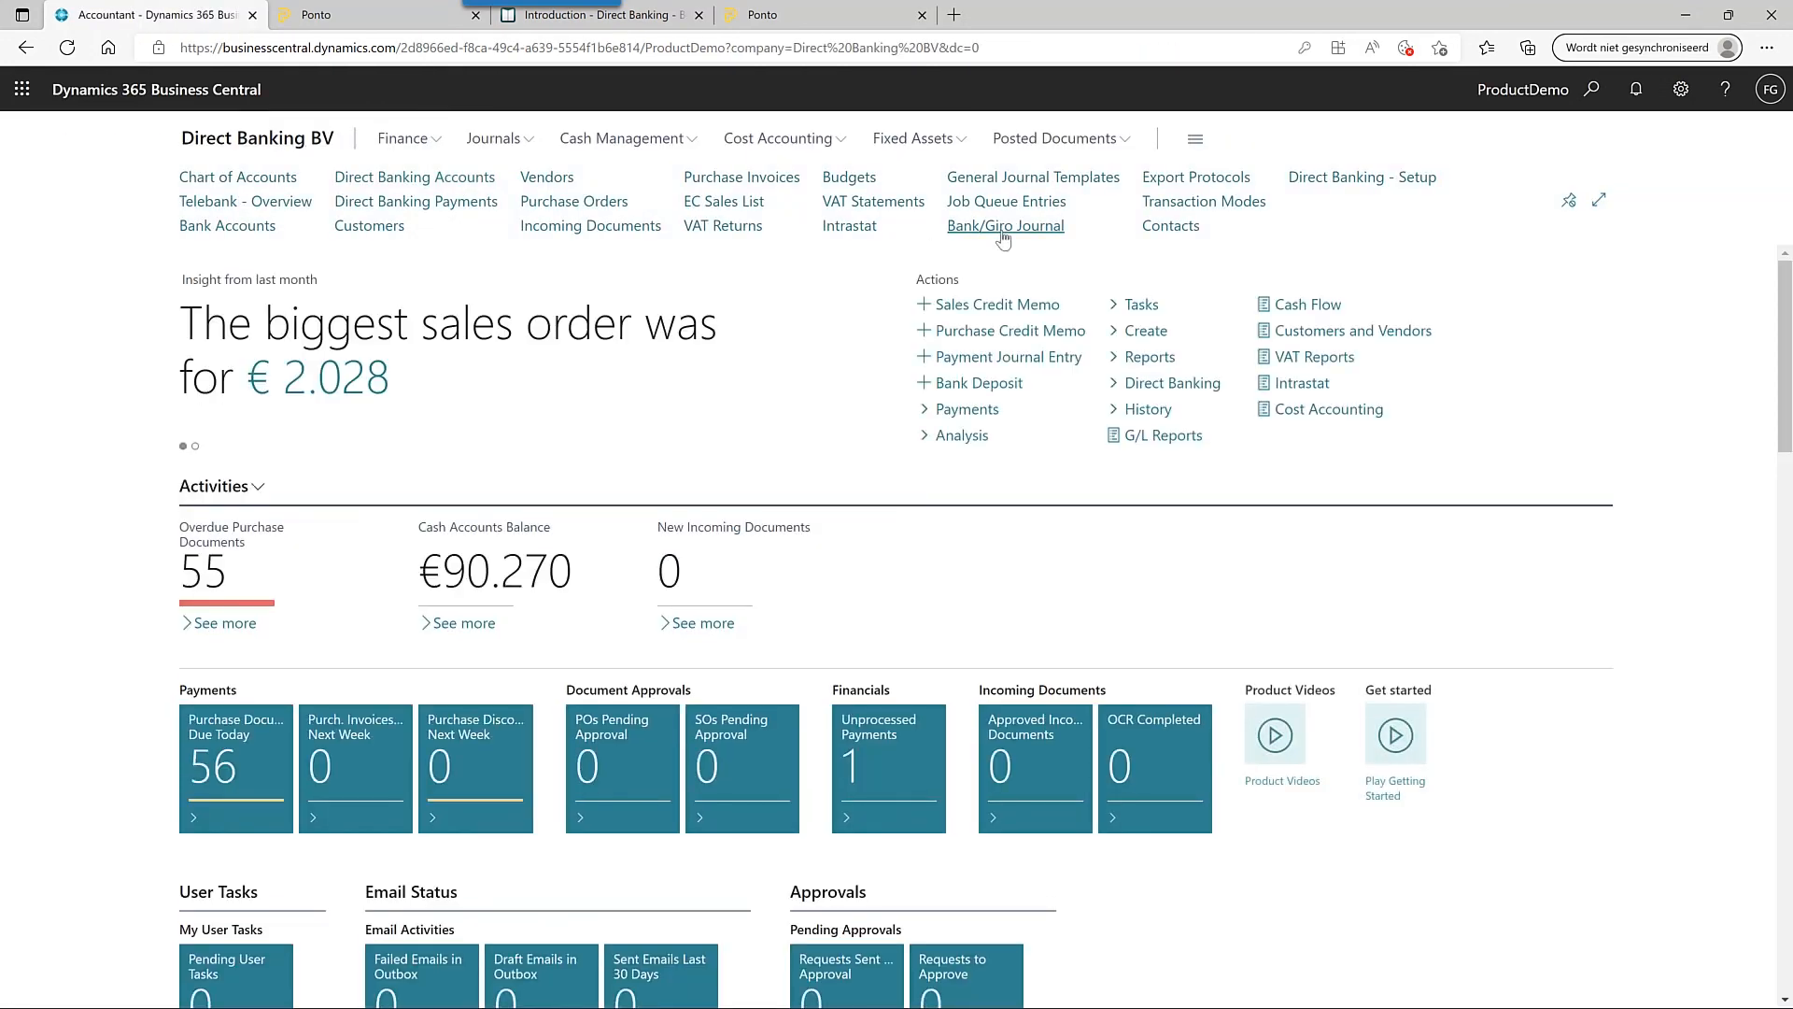
left_click(1003, 227)
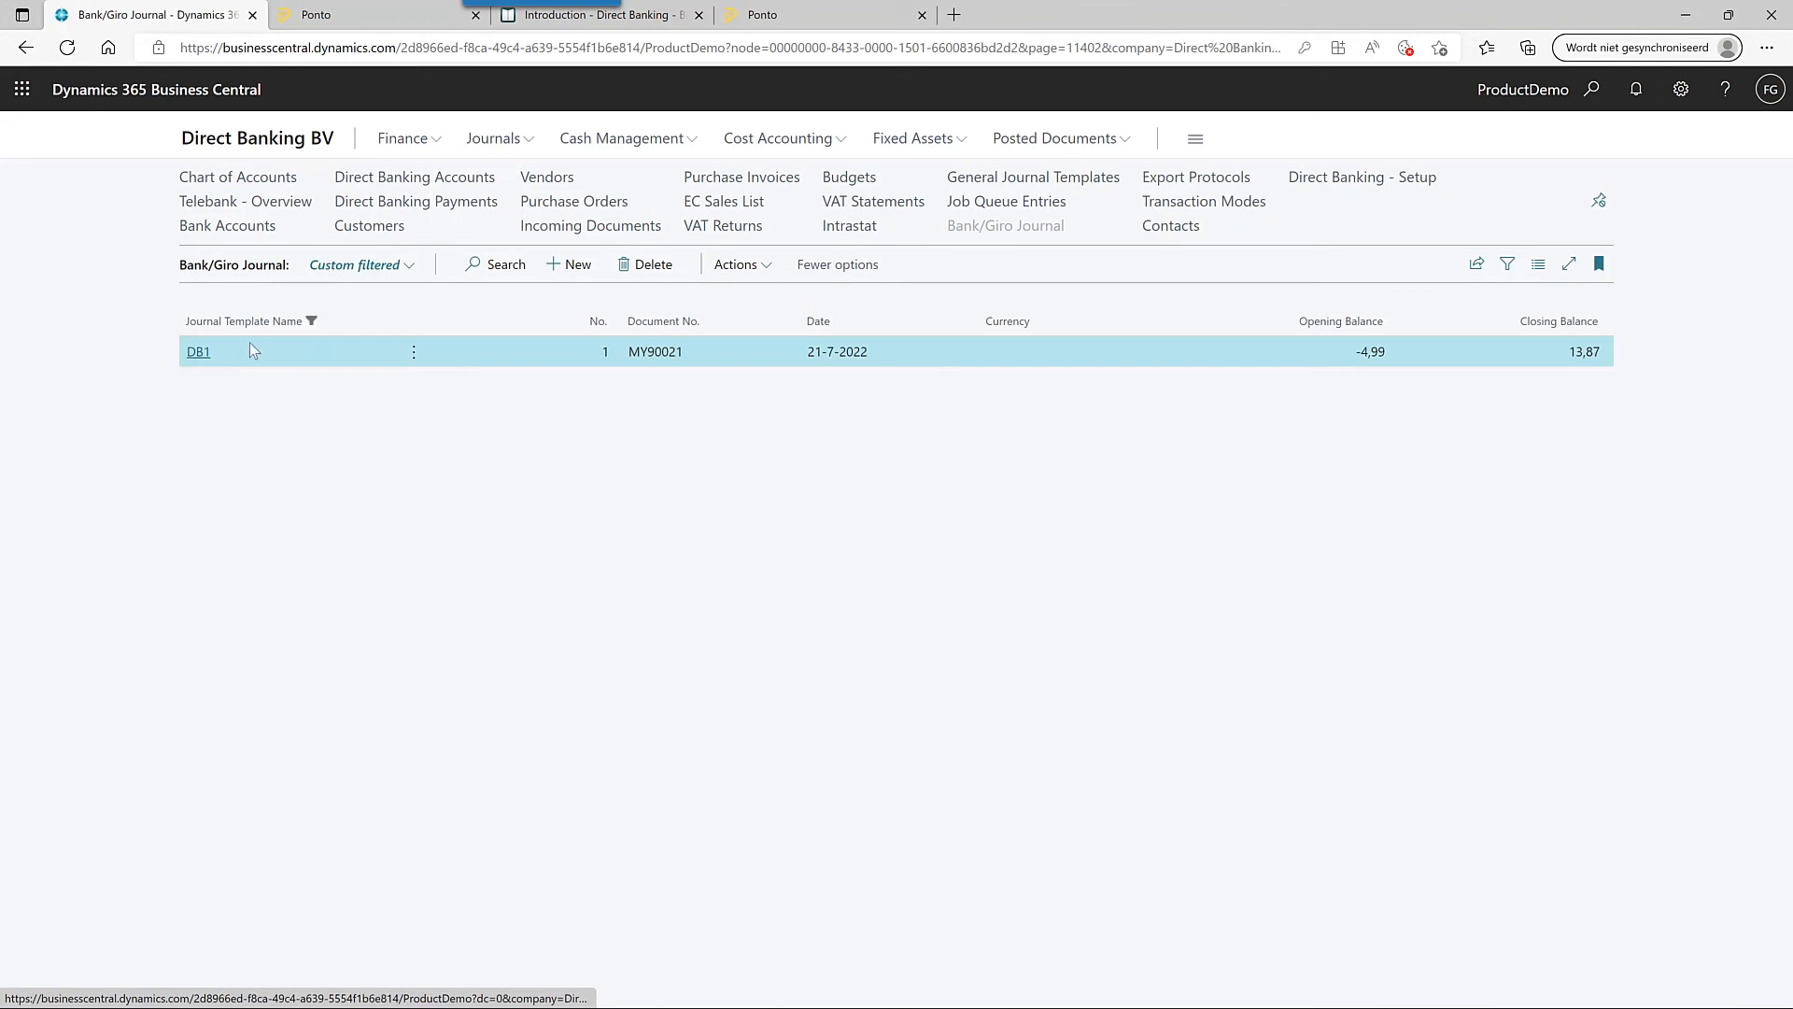
left_click(199, 352)
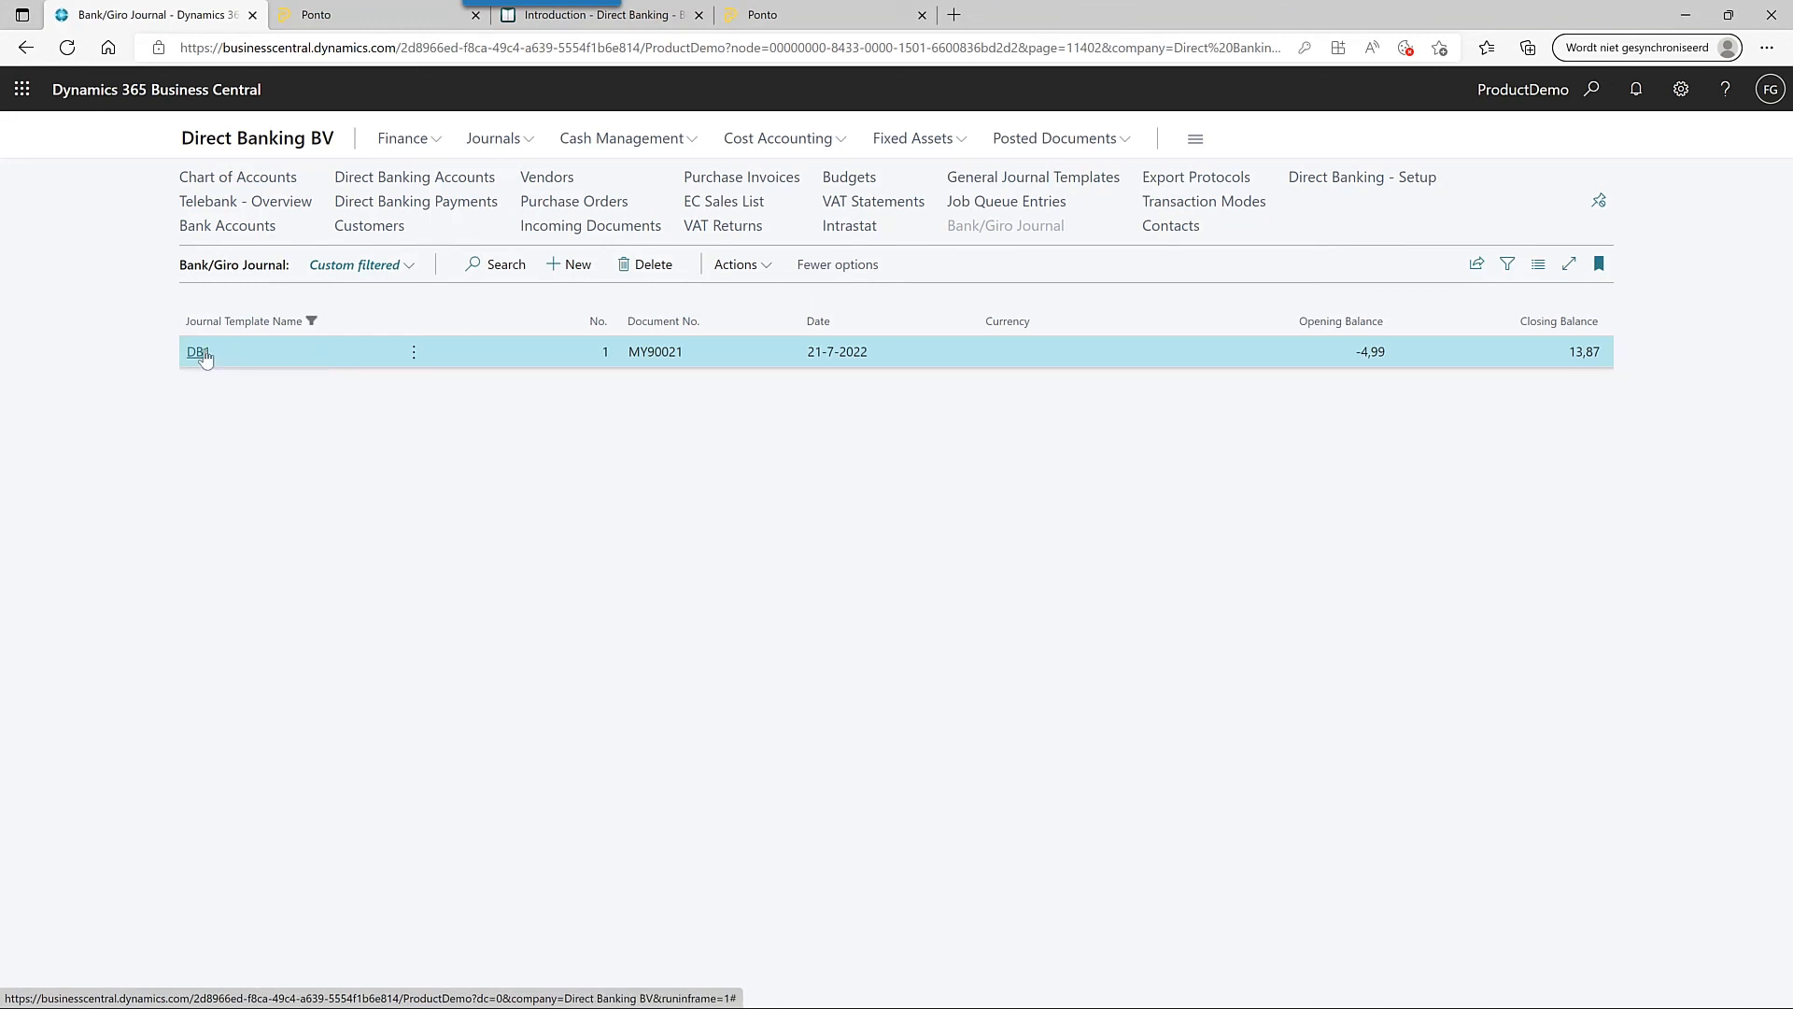